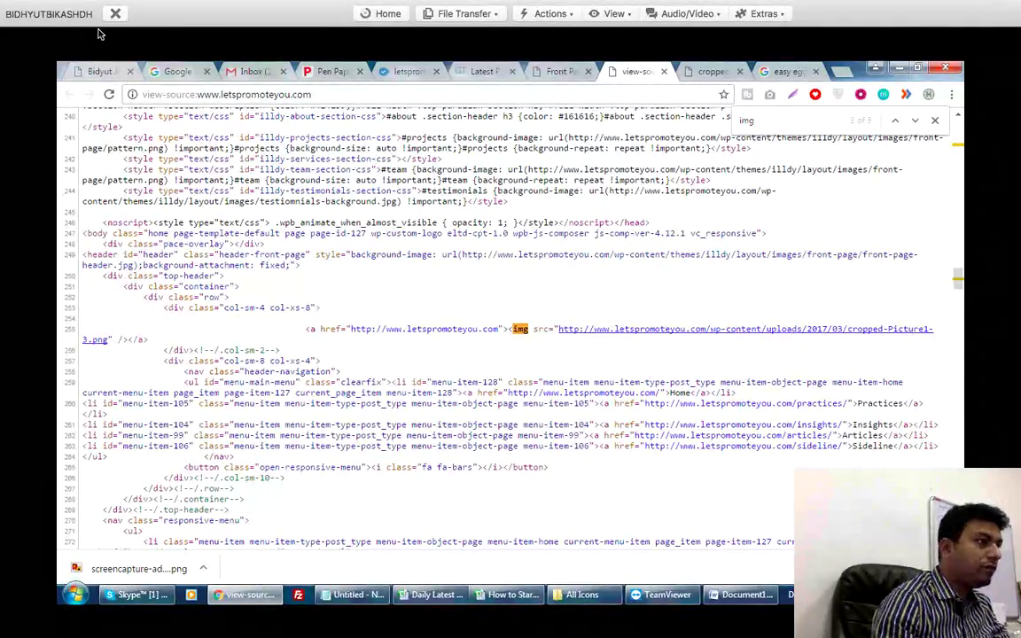
Close the logo image tab and start editing the front page's address.
key(ctrl+Tab)
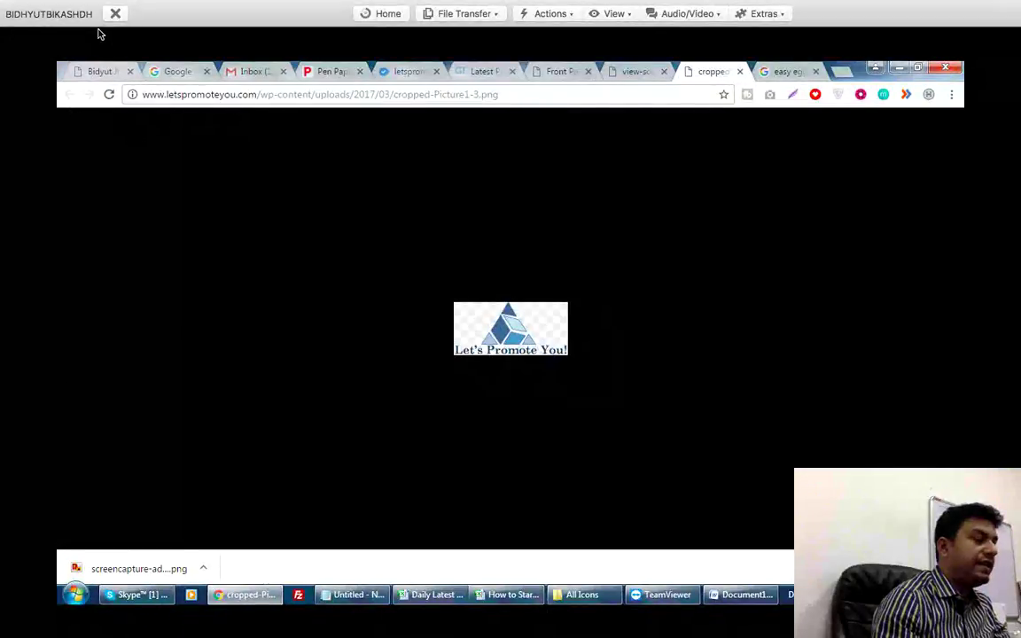
key(ctrl+w)
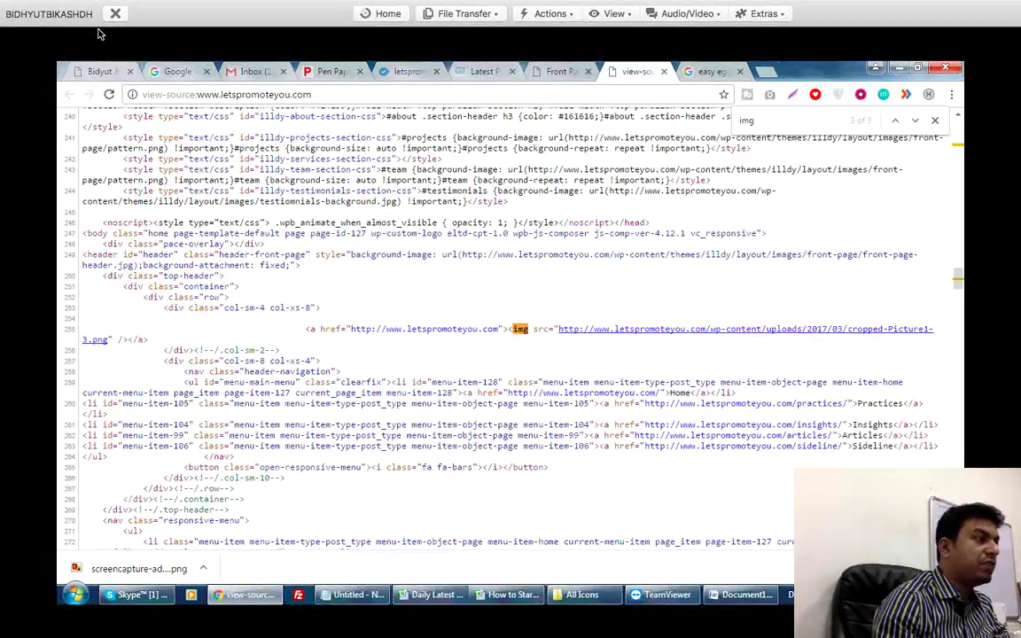
key(ctrl+shift+Tab)
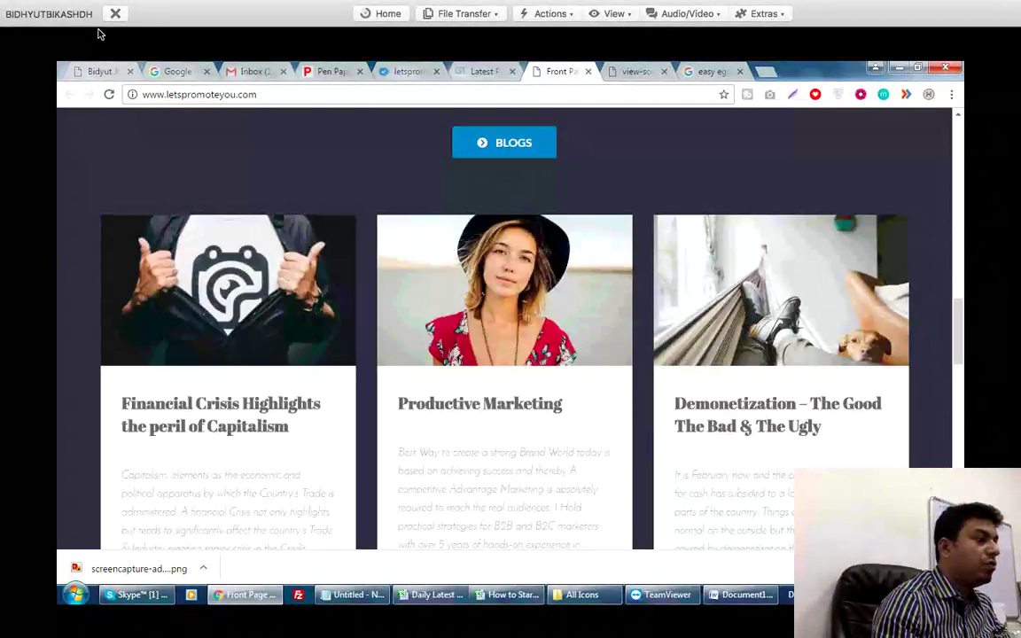
key(ctrl+l)
key(End)
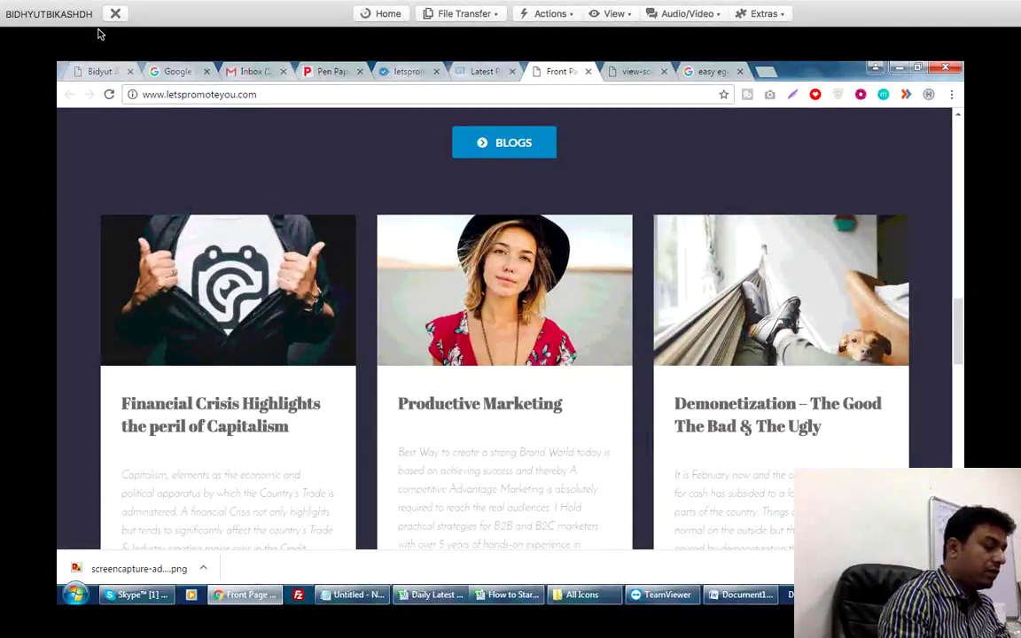
Load /wp-admin and submit the account username, with a lowercase first letter, and the password.
text(/wp-admin)
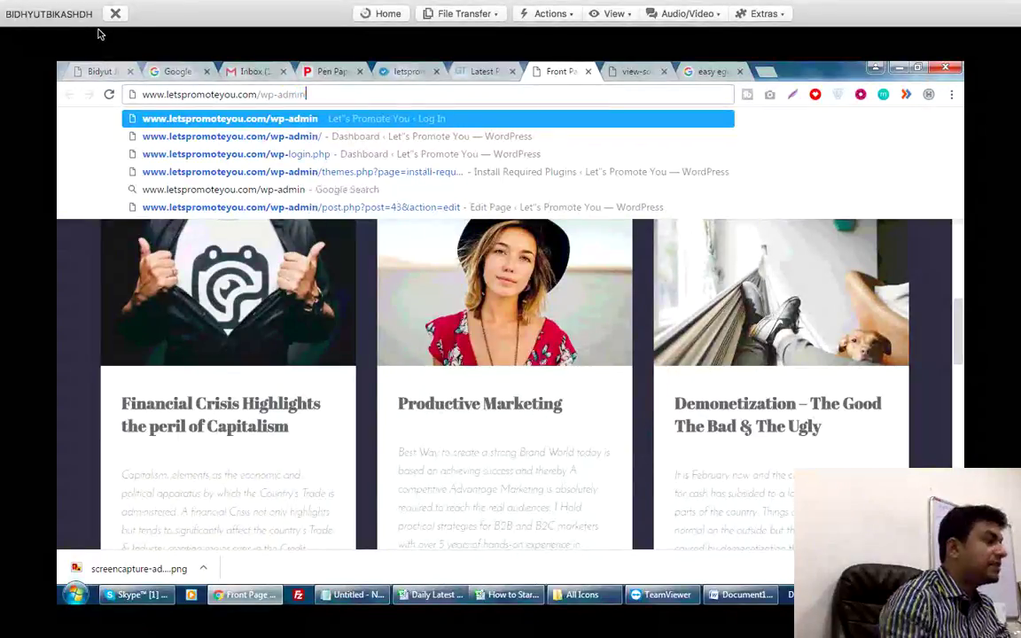
key(Return)
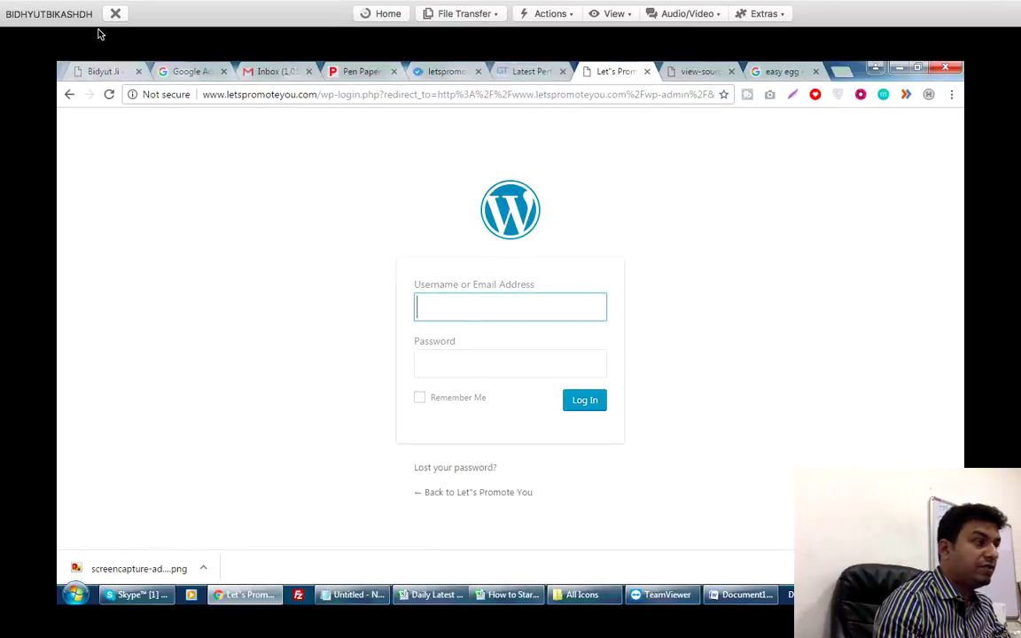
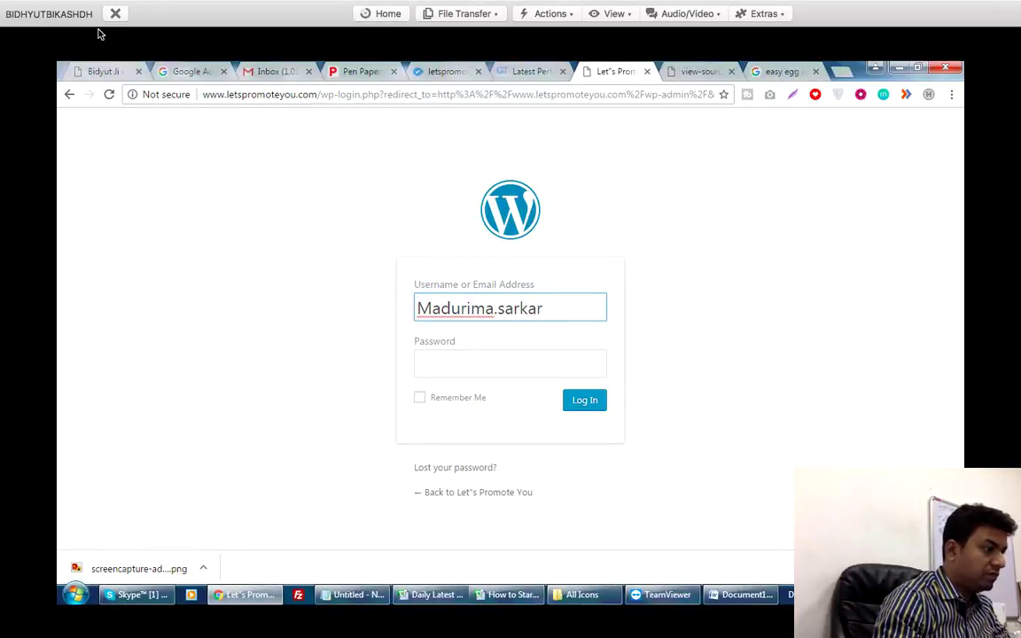
key(Home)
key(shift+Right)
text(m)
key(Tab)
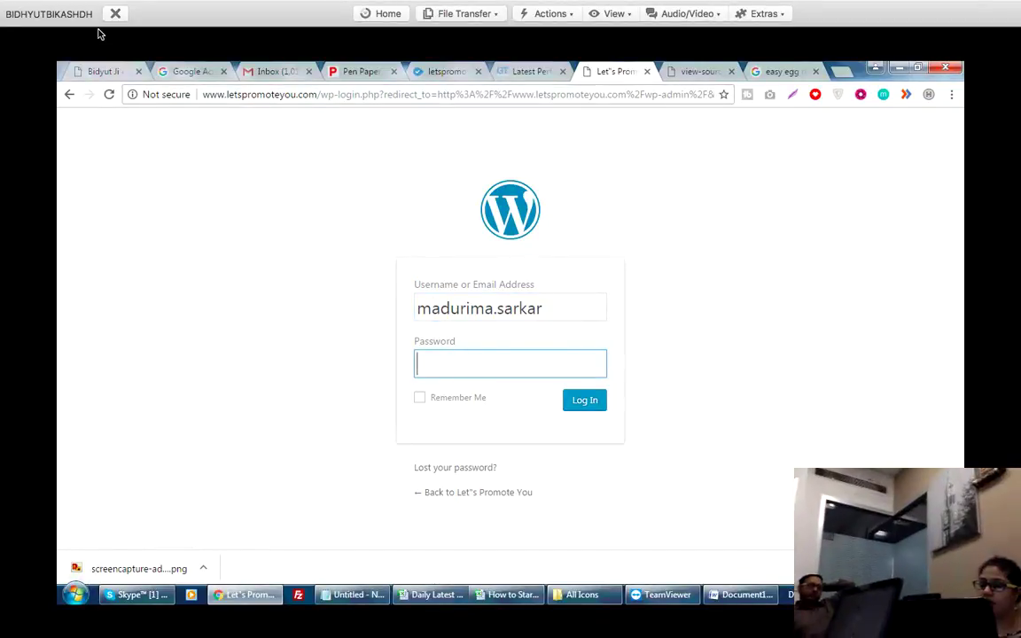
text(•••••••)
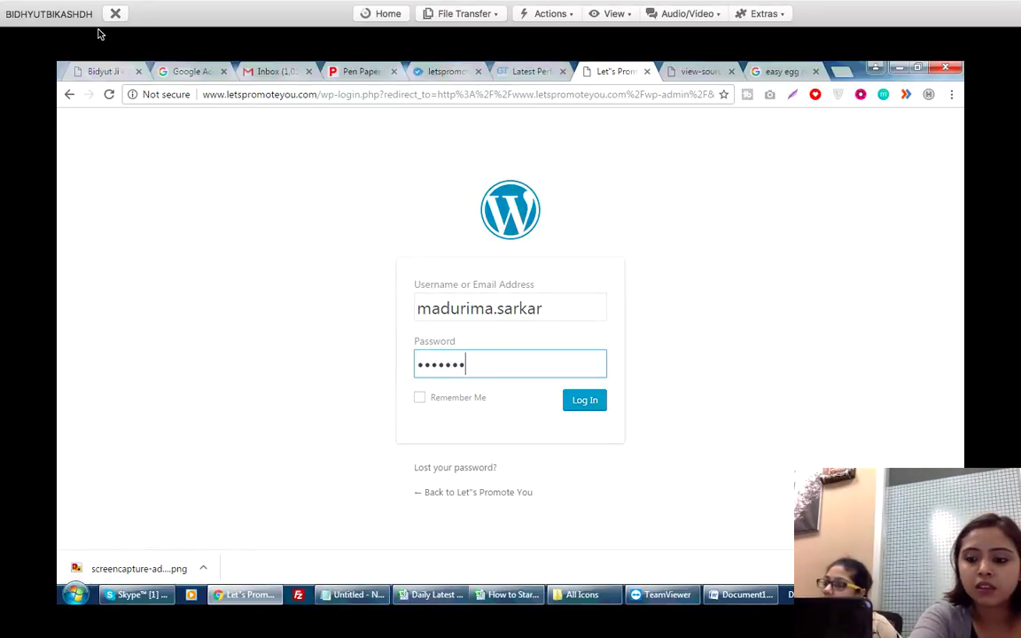
text(•••)
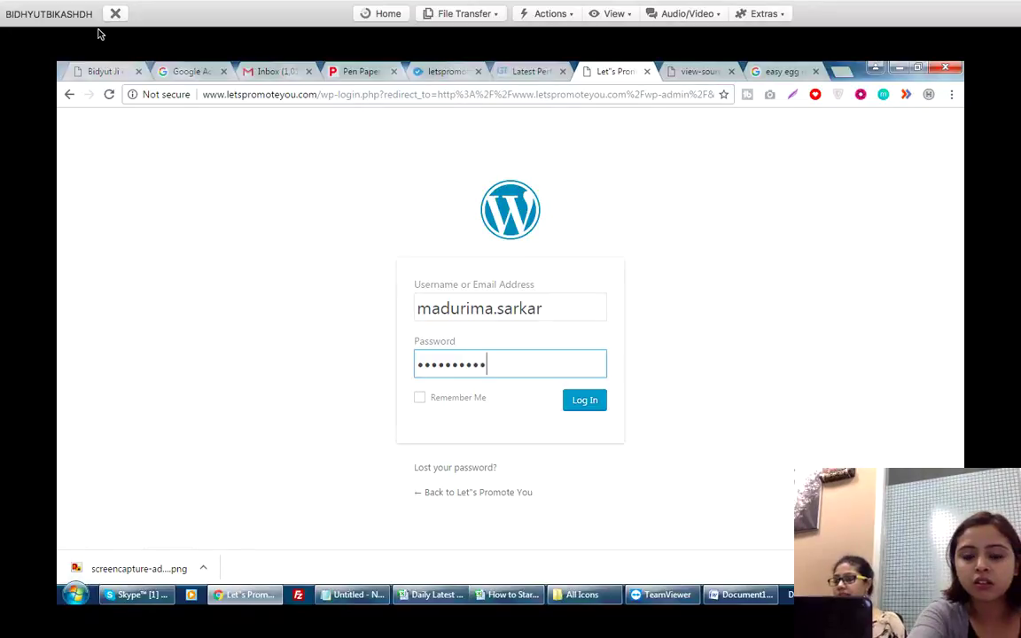
click(585, 406)
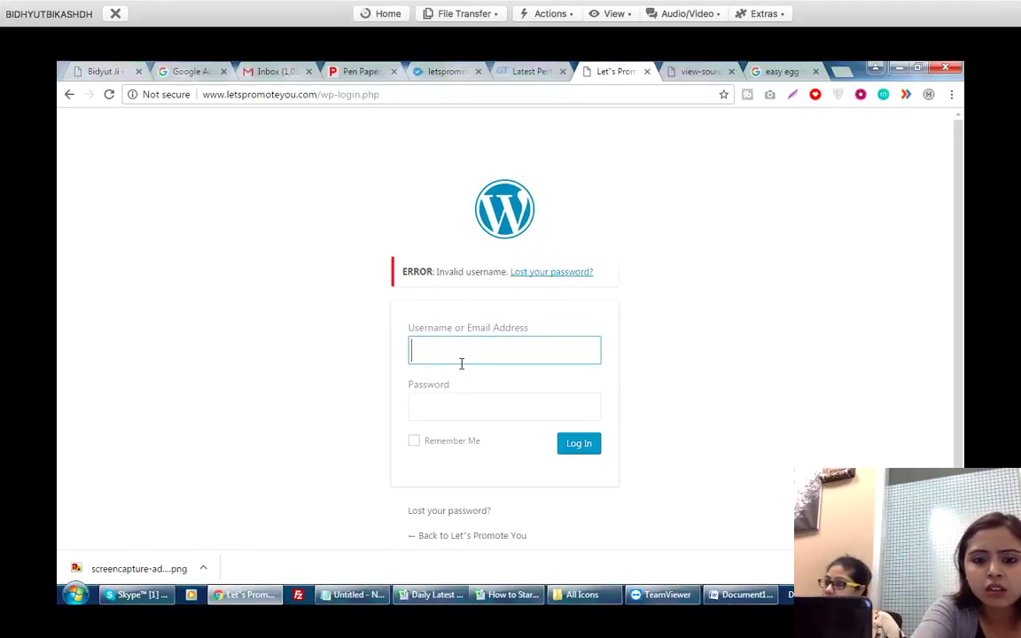
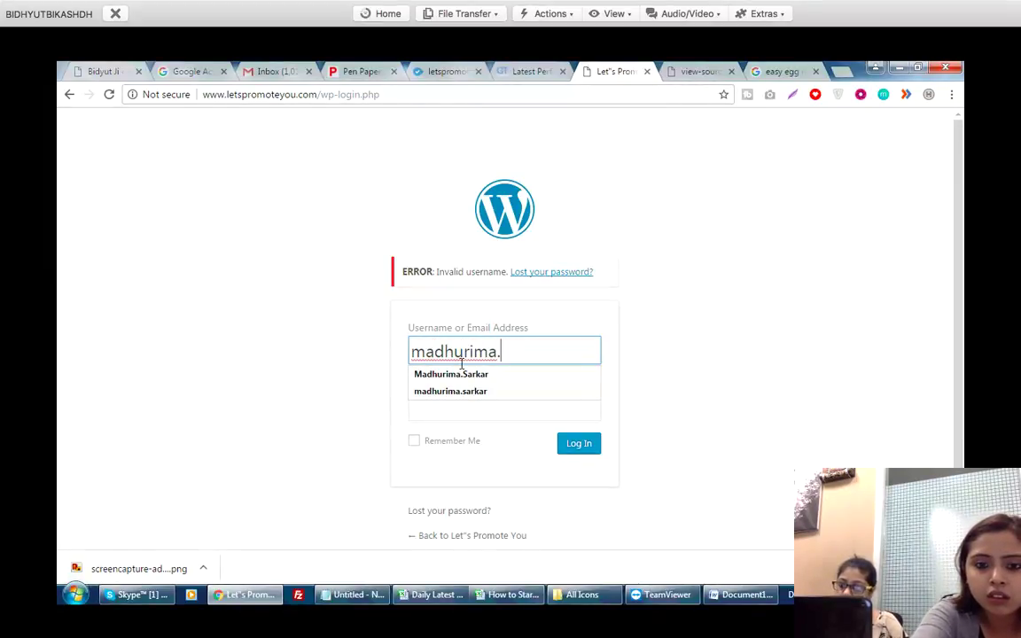
Log in to WordPress again with the corrected username and the account password.
click(459, 406)
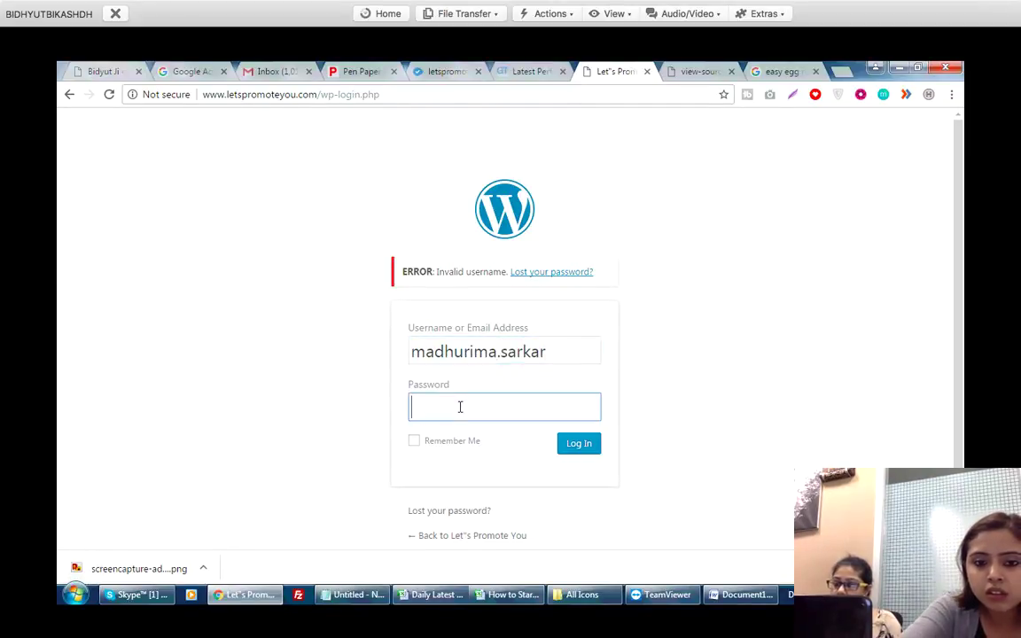
text(****)
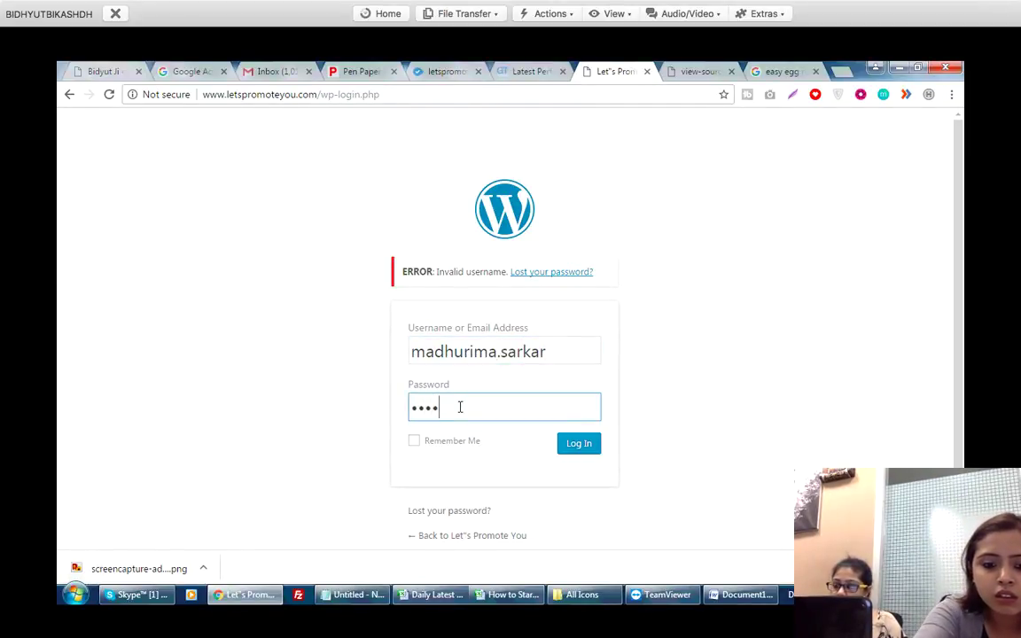
text(******)
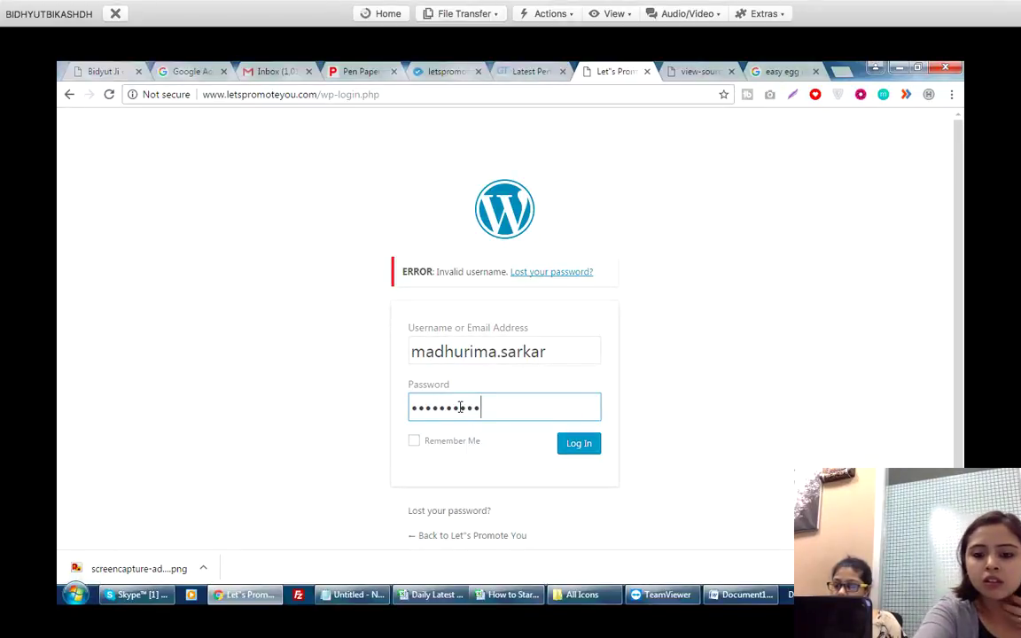
key(Return)
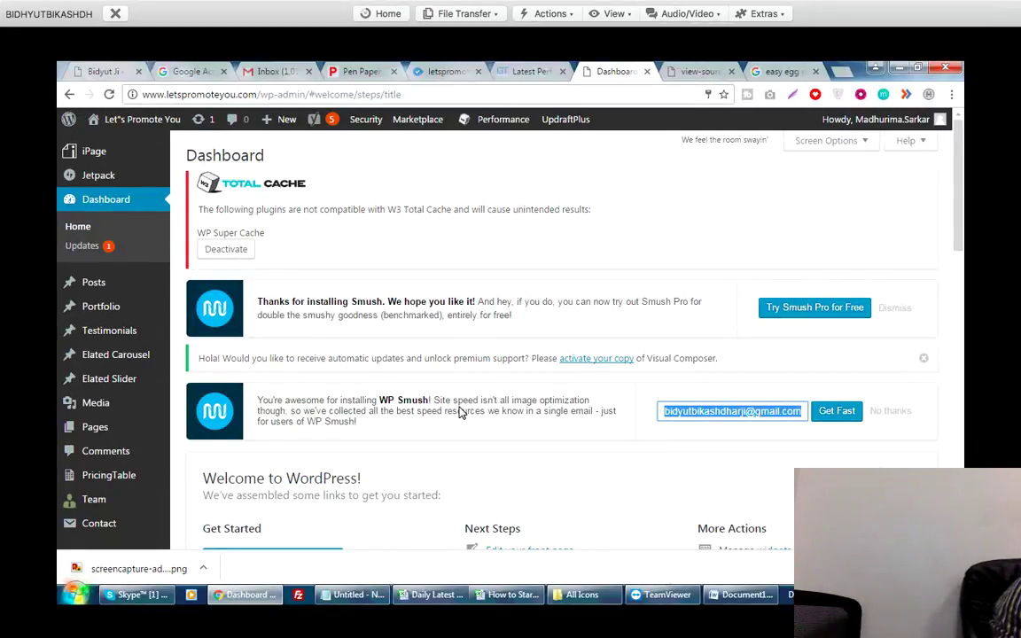
key(alt+Tab)
Add 'Please pu Alt tags. Title, Description for all available images.' and an 'Ex:' line below it.
key(Return)
text(Ple)
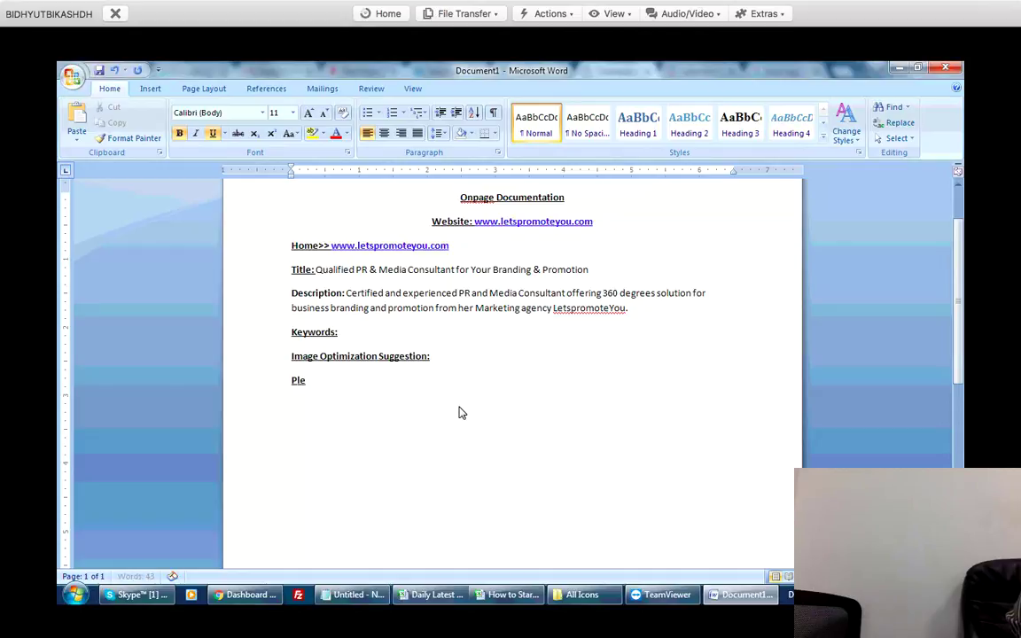
text(ase pu Al)
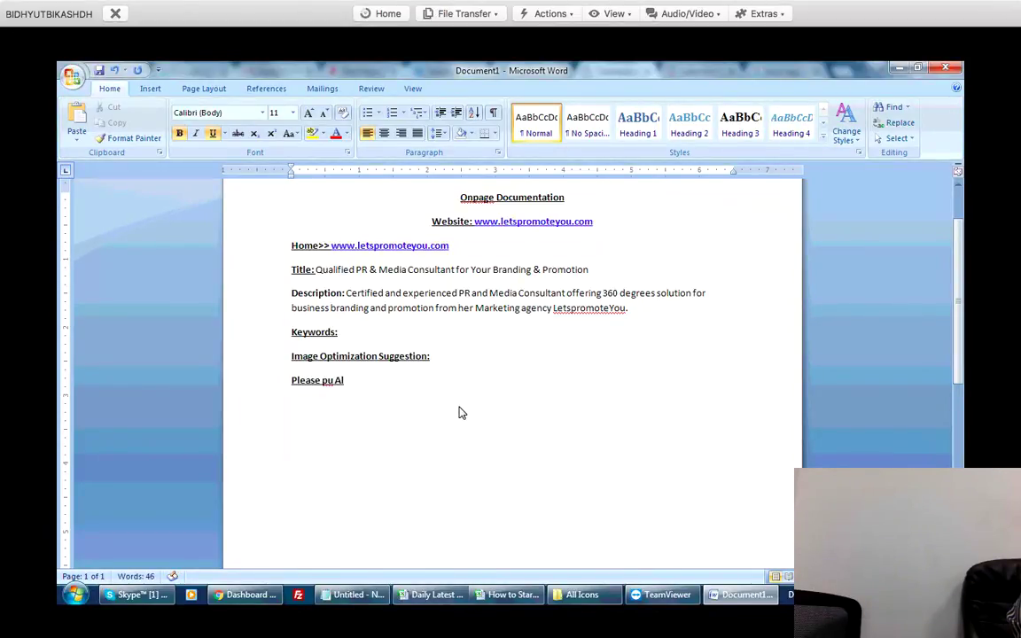
text(t tag)
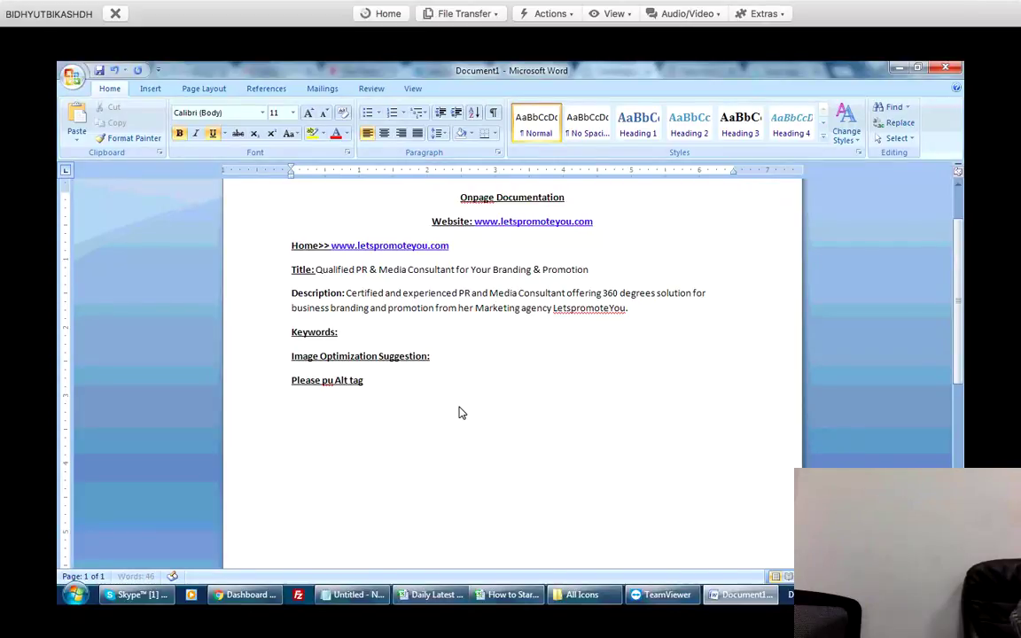
text(s. Title, Desc)
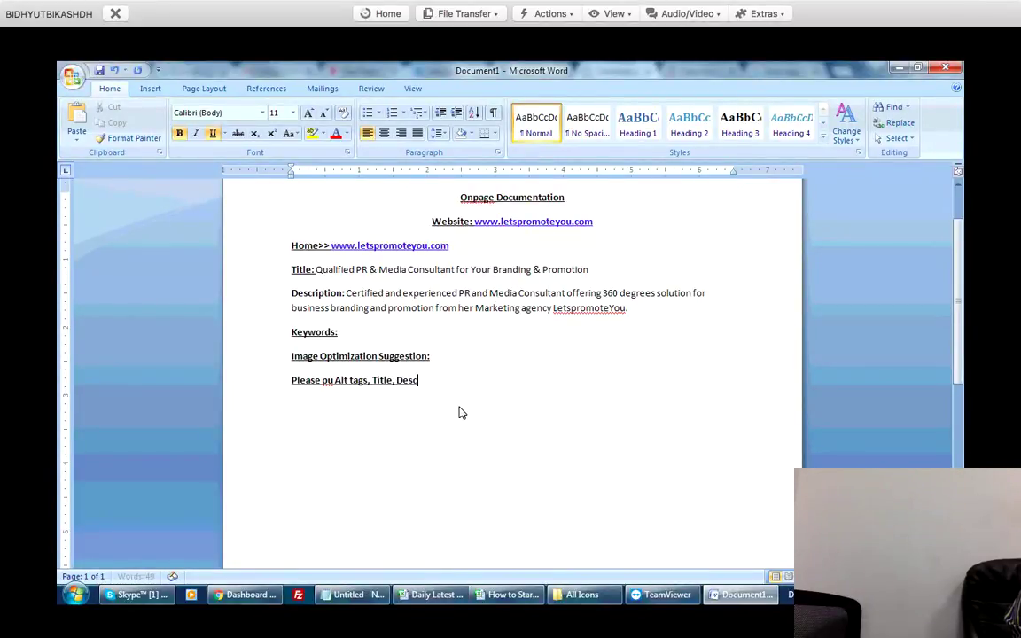
text(ription for all available)
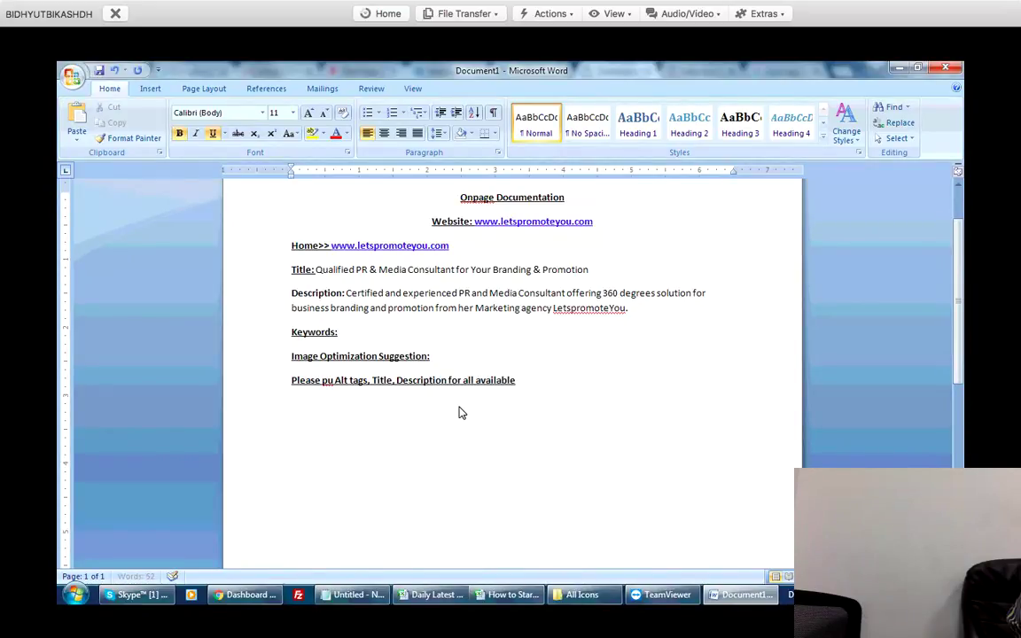
text( images.)
key(Return)
text(Ex:)
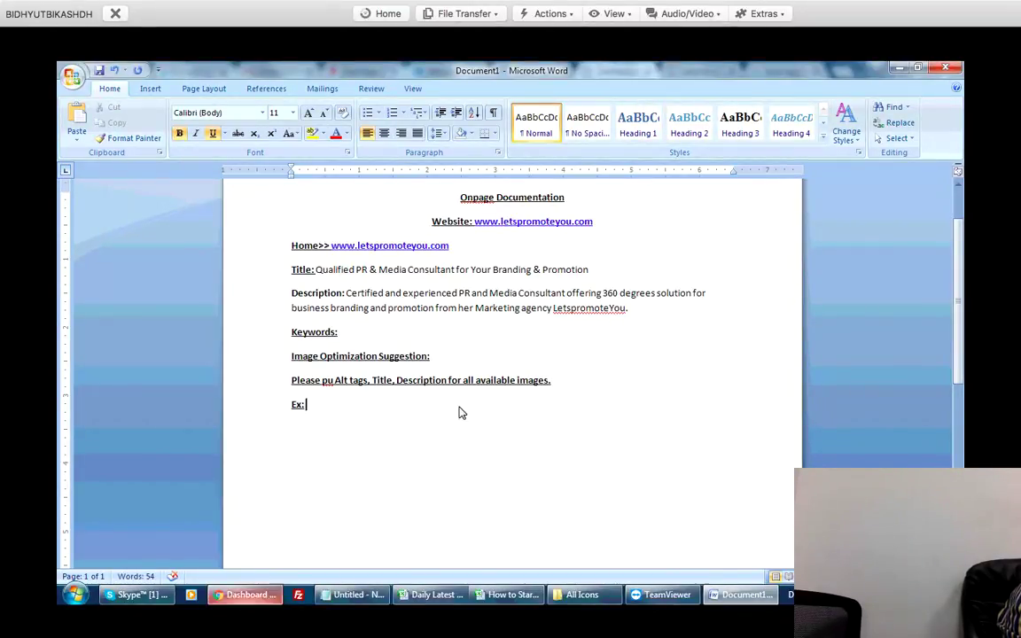
key(alt+Tab)
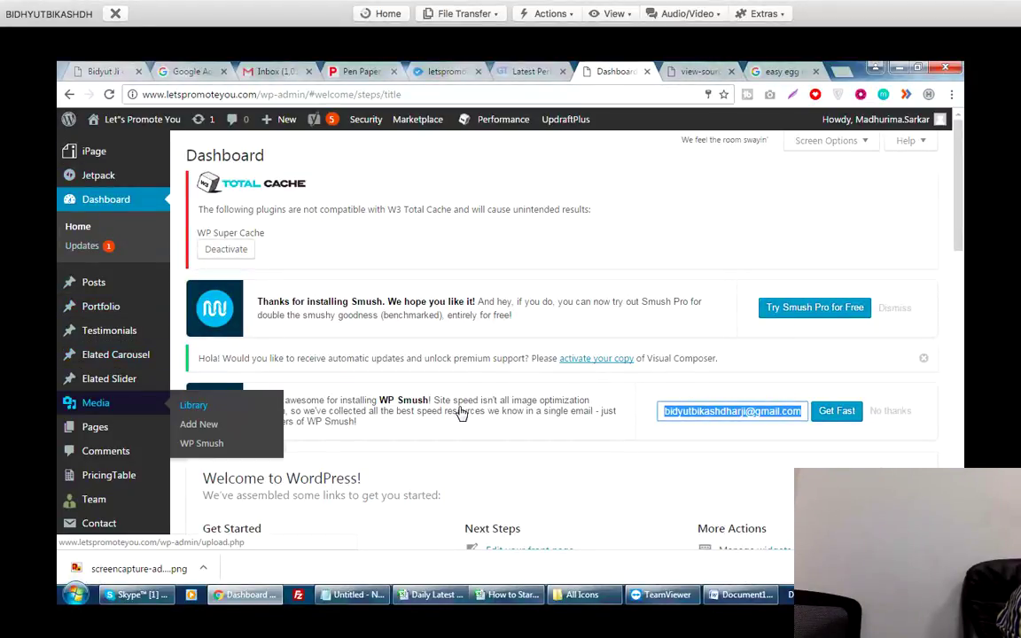
Open the Media Library, then open the logo image link from the page source in a new tab.
click(193, 405)
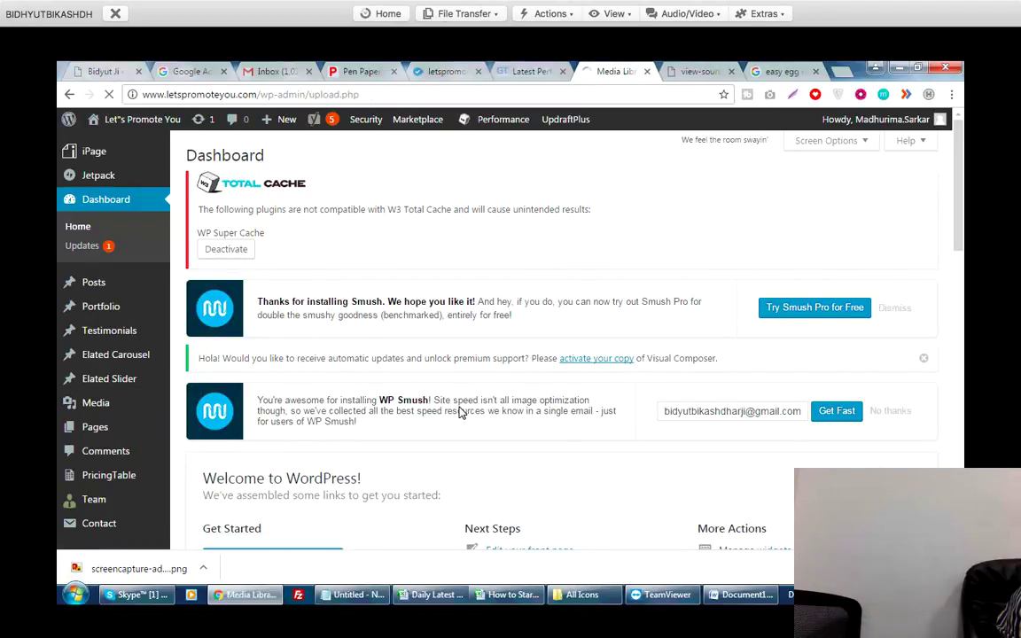
key(ctrl+Tab)
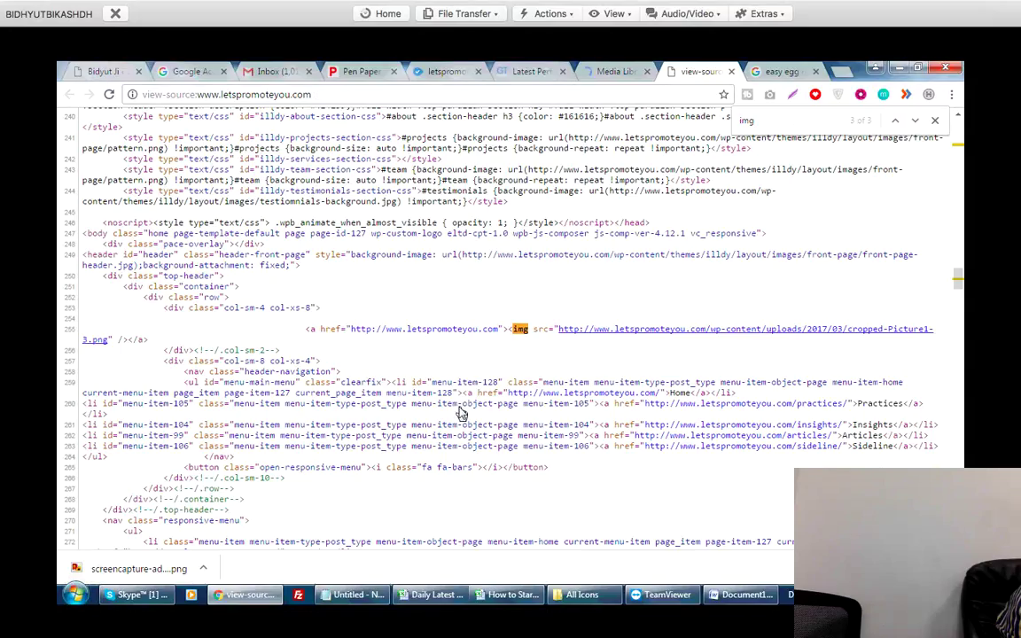
key(Tab)
key(Return)
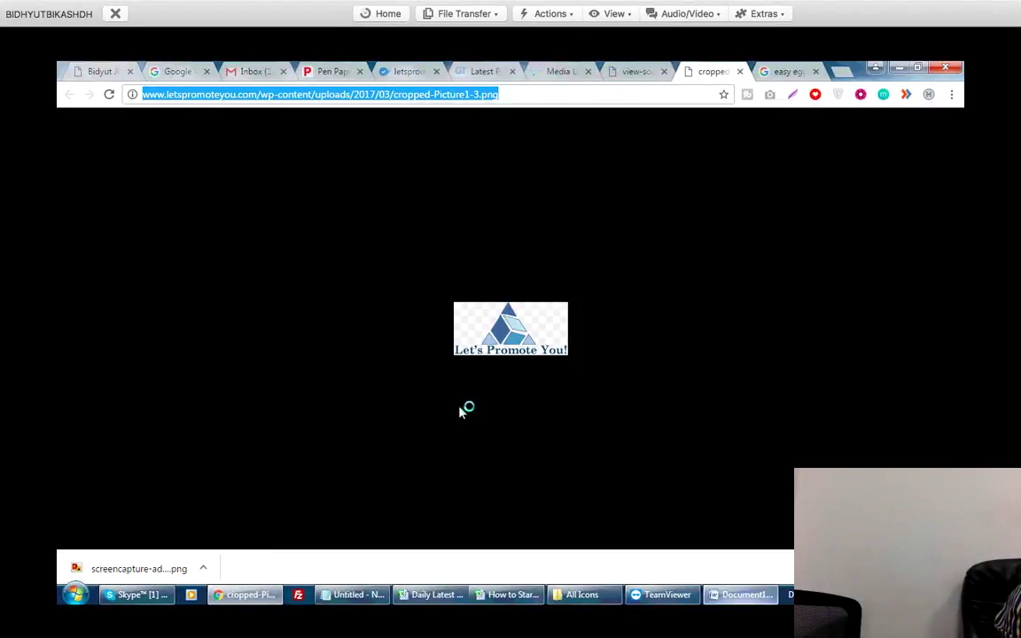
key(alt+Tab)
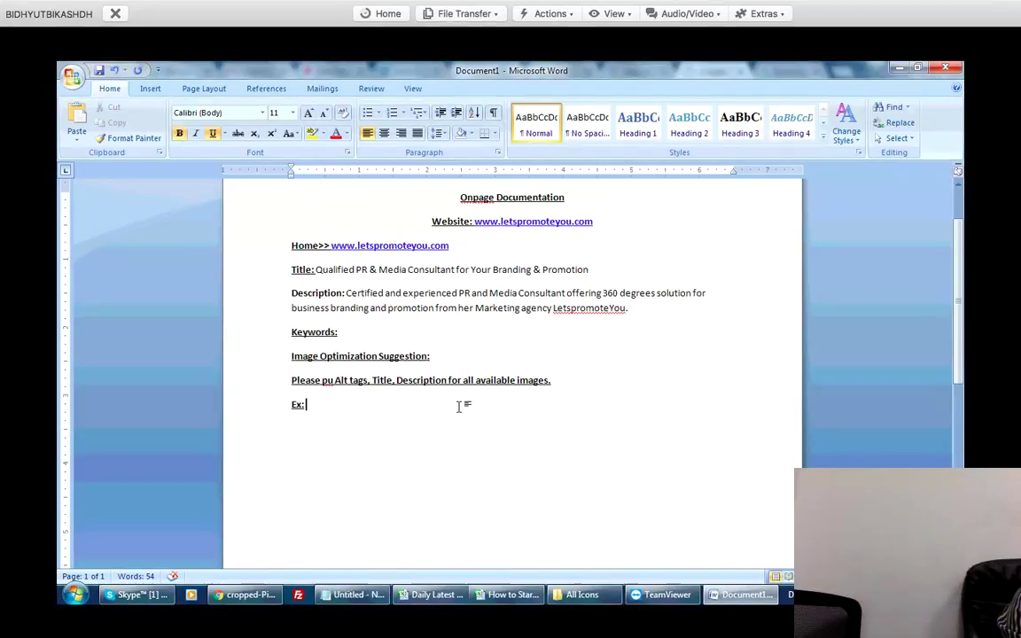
Paste the logo URL after Ex: and add '- Lets prmote You Logo - A PR and Media Marketing Consultancy'.
text(http://www.letspromoteyou.com/wp-content/uploads/2017/03/cropped-Picture1-3.png)
text(-)
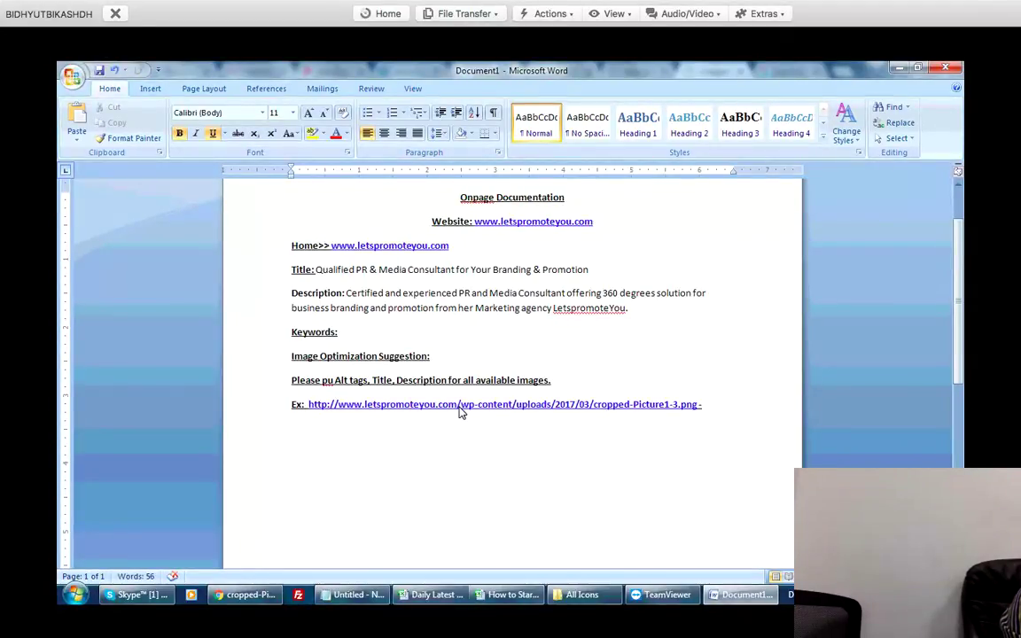
text( Lets p)
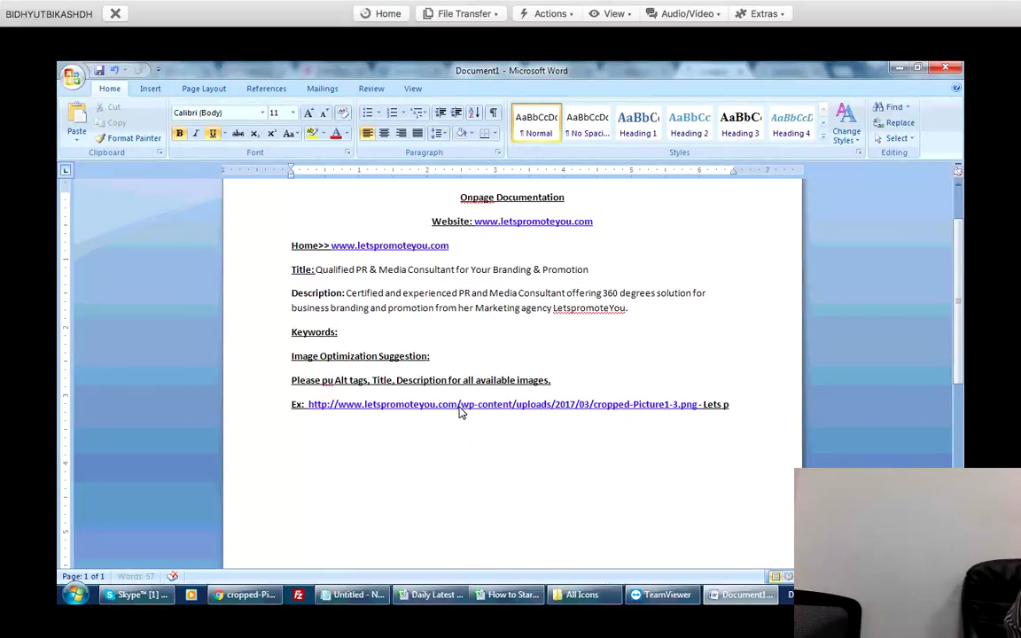
text(rmote You Lo)
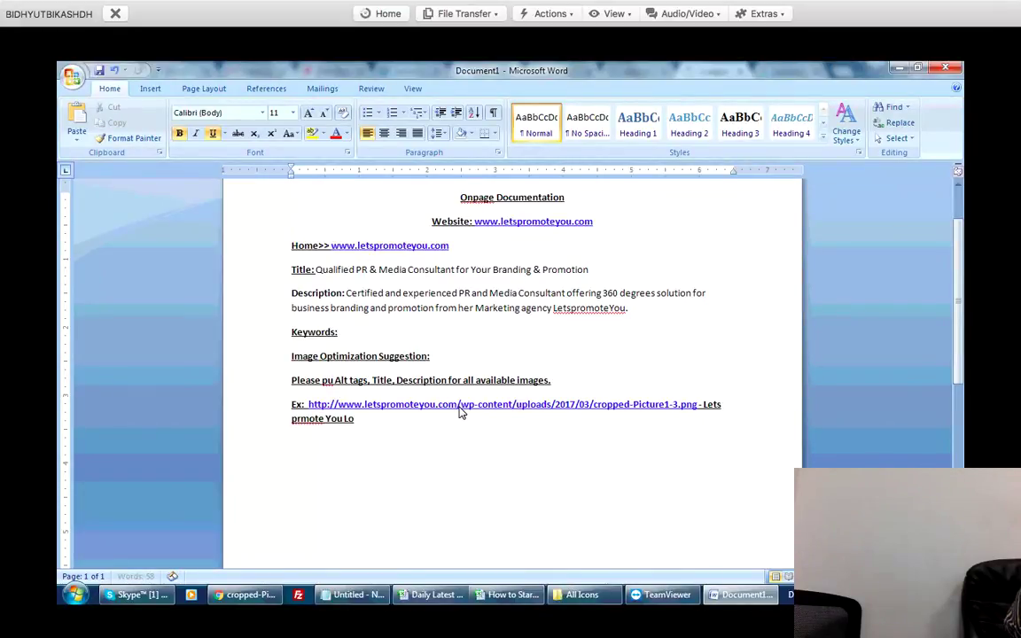
text(go - A PR)
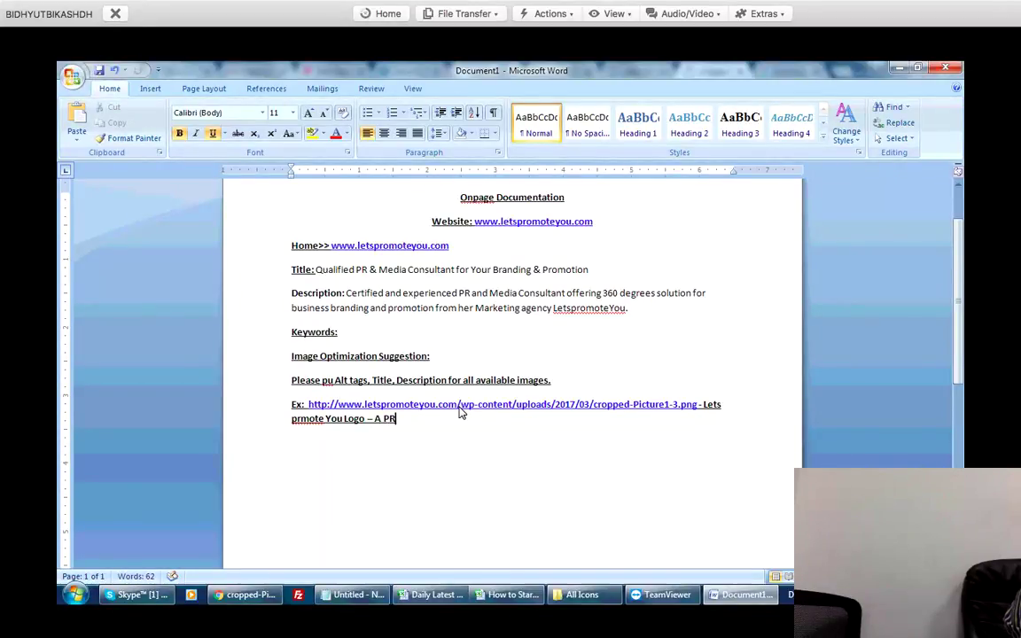
text( and Med)
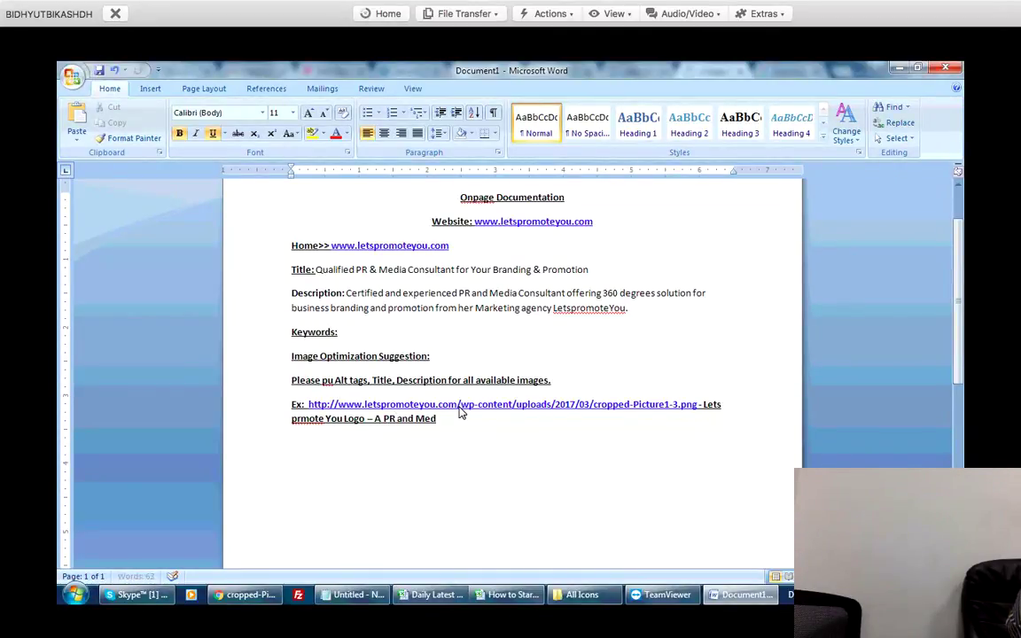
text(ia Marketing Agency)
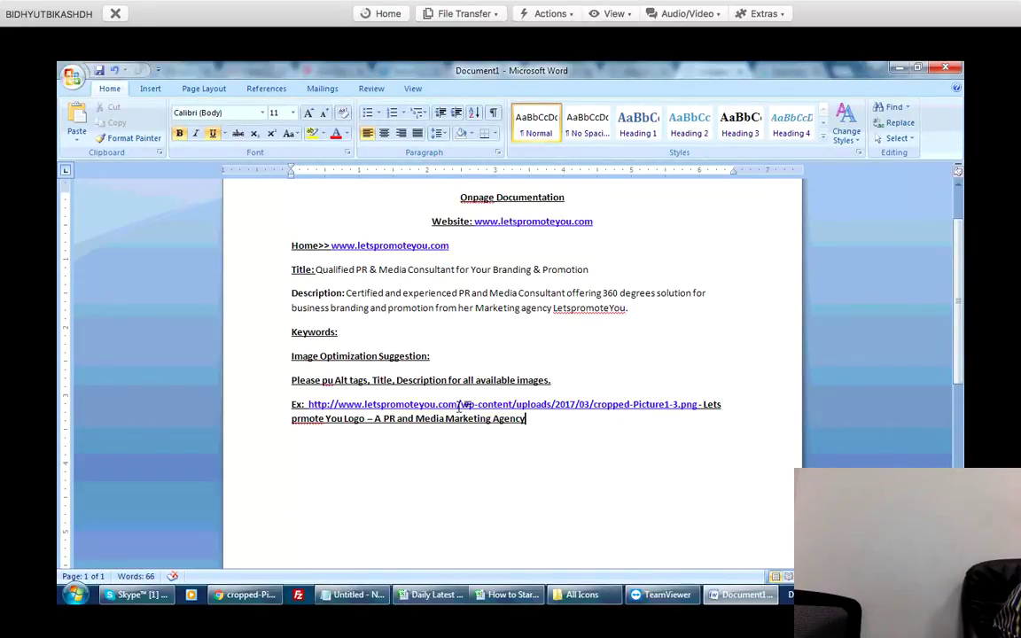
key(BackSpace)
key(BackSpace)
key(BackSpace)
key(BackSpace)
key(BackSpace)
key(BackSpace)
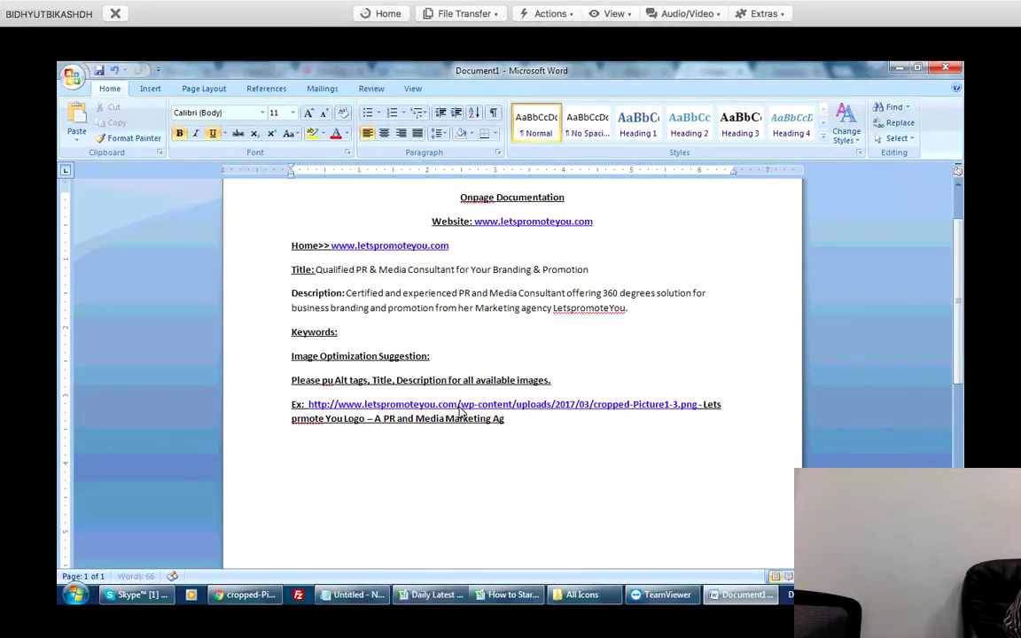
text(Consultancy)
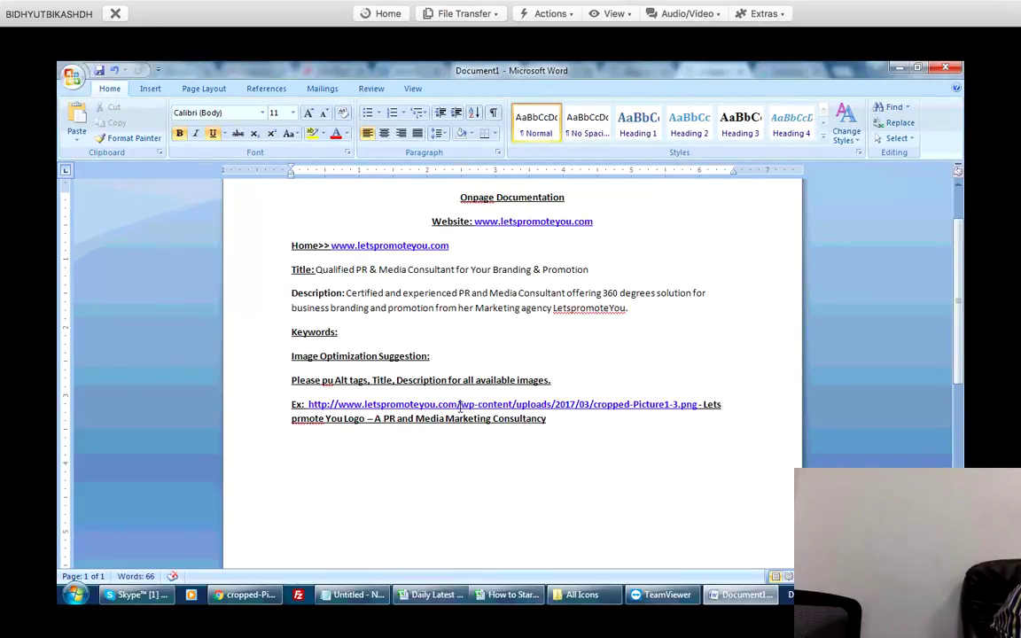
key(Return)
key(shift+Right)
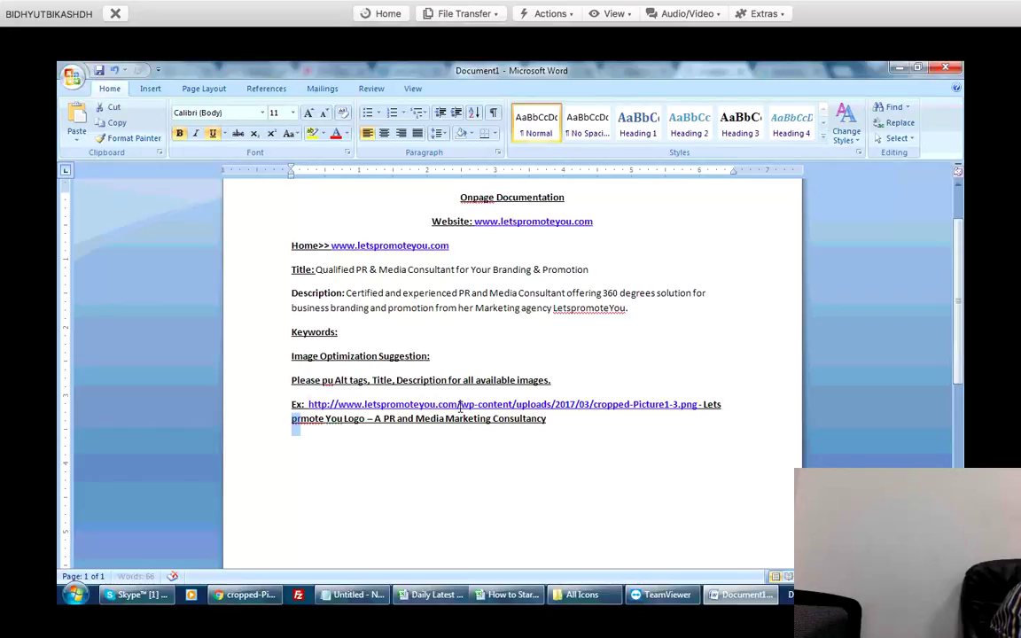
Correct the misspelled 'prmote' to 'Promote' in the alt text line.
key(BackSpace)
key(Home)
key(Delete)
text(P)
key(Right)
text(o)
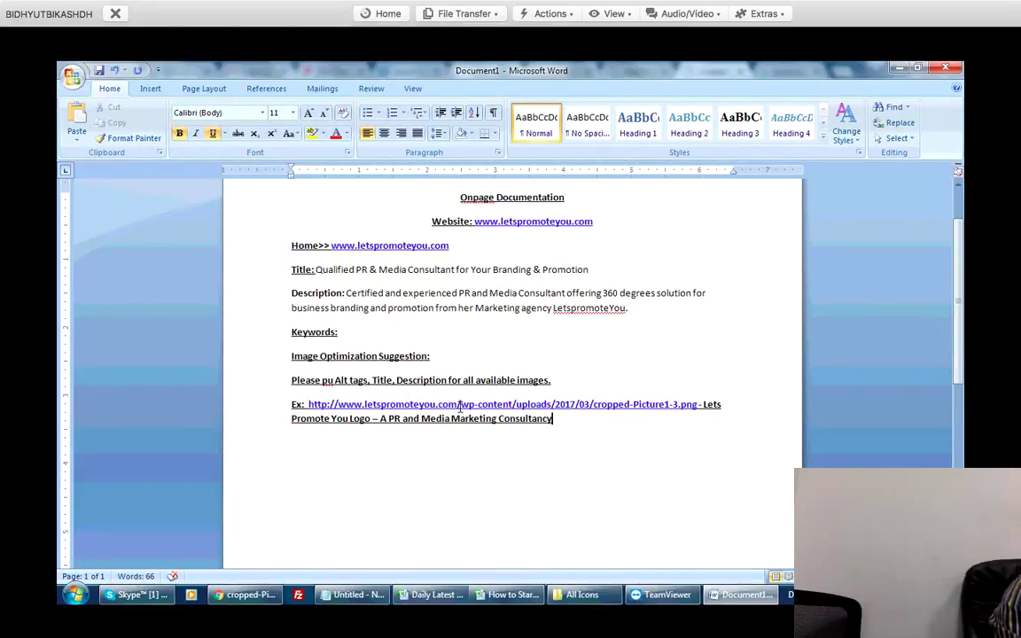
key(End)
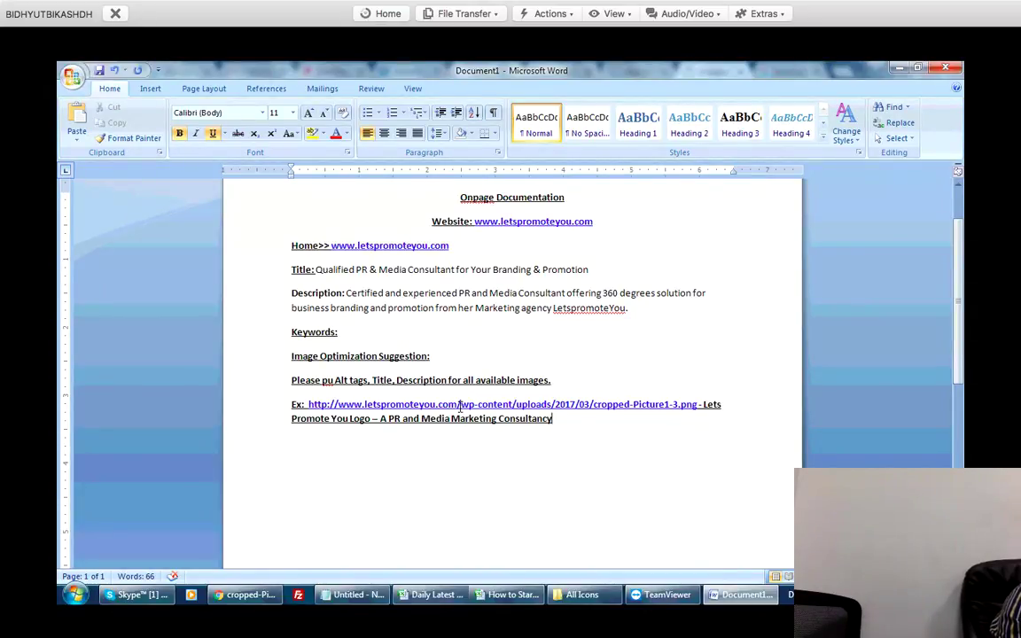
key(ctrl+shift+Left)
key(ctrl+shift+Left)
key(ctrl+shift+Left)
key(ctrl+shift+Left)
key(ctrl+shift+Left)
key(ctrl+shift+Left)
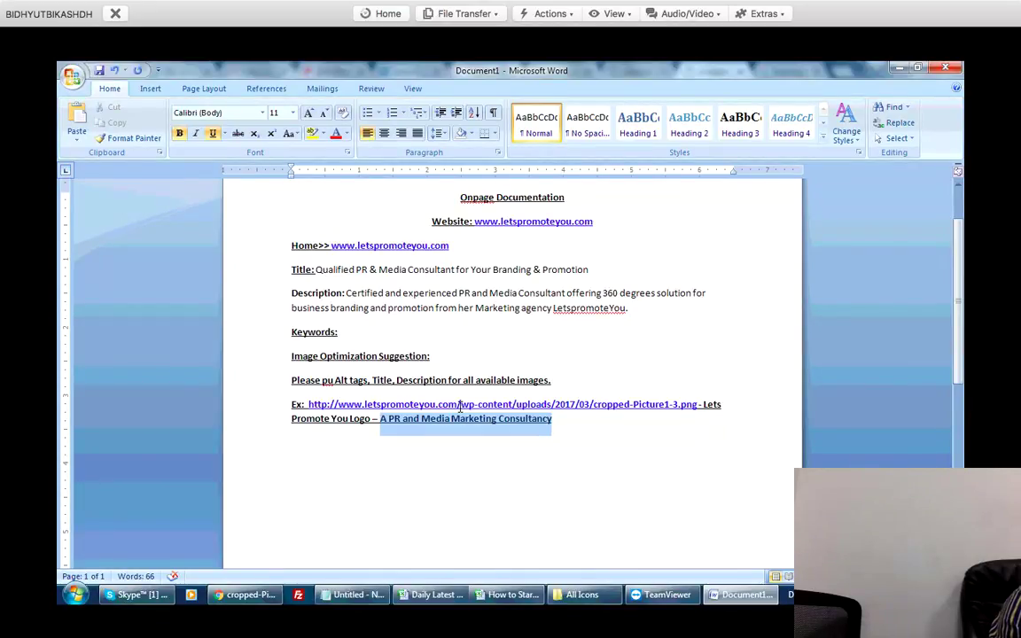
key(Right)
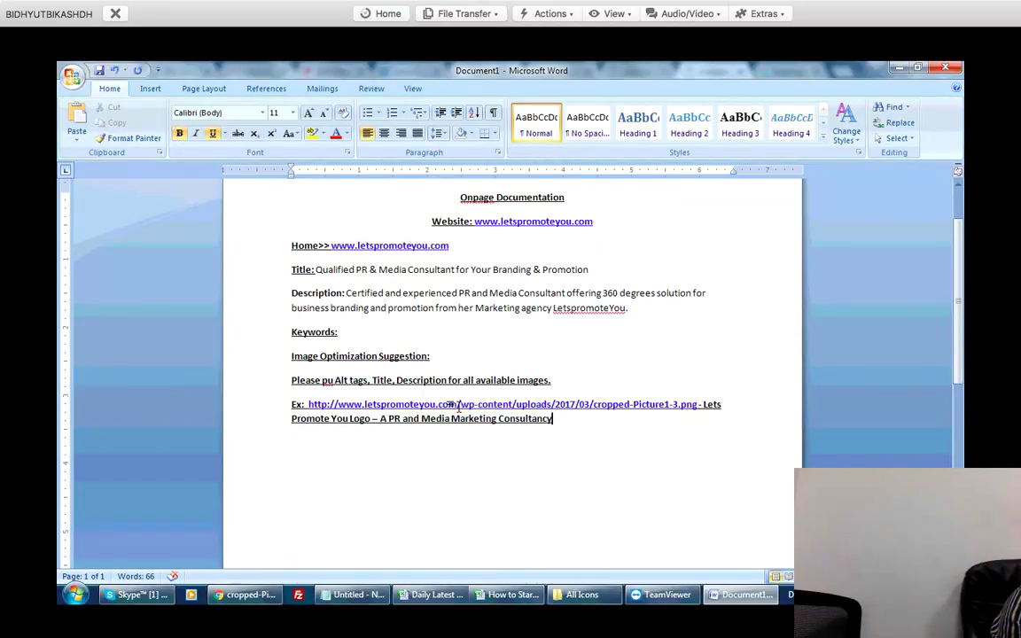
Close the logo image tab in Chrome.
scroll(458, 407, down, 1)
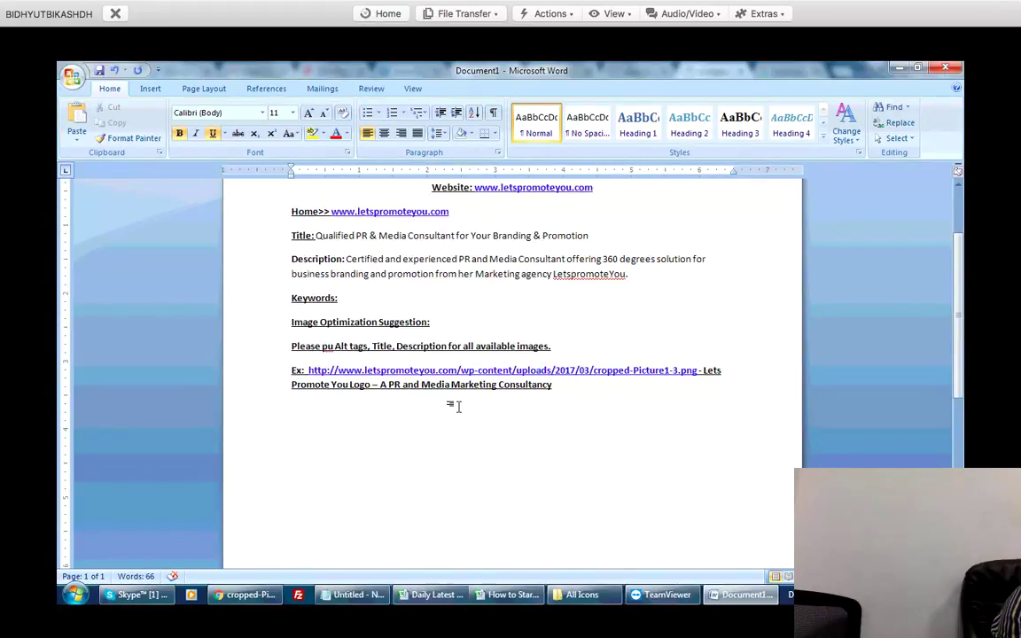
key(alt+Tab)
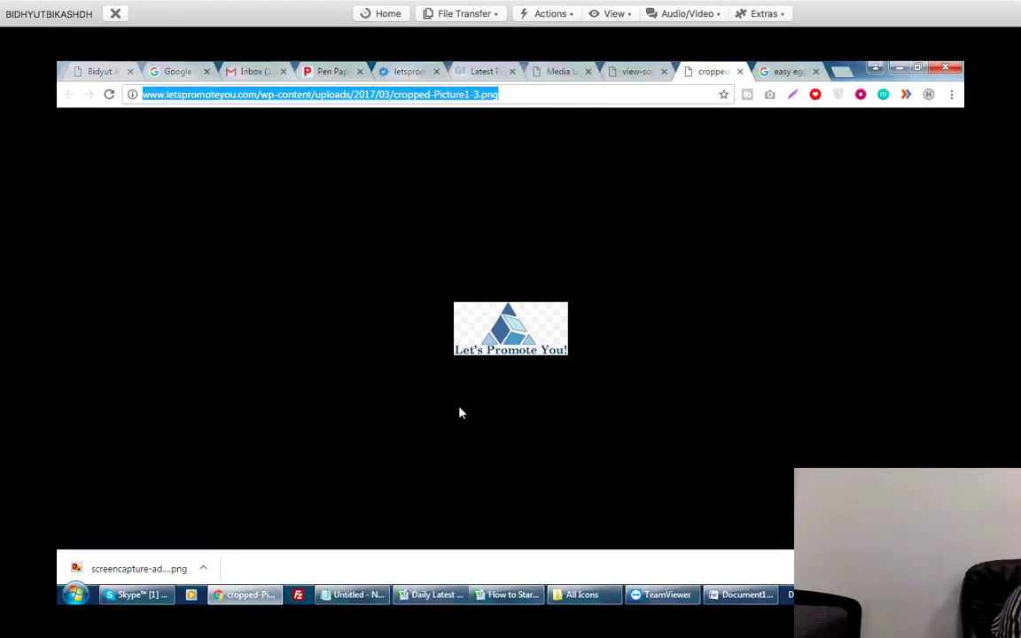
key(ctrl+w)
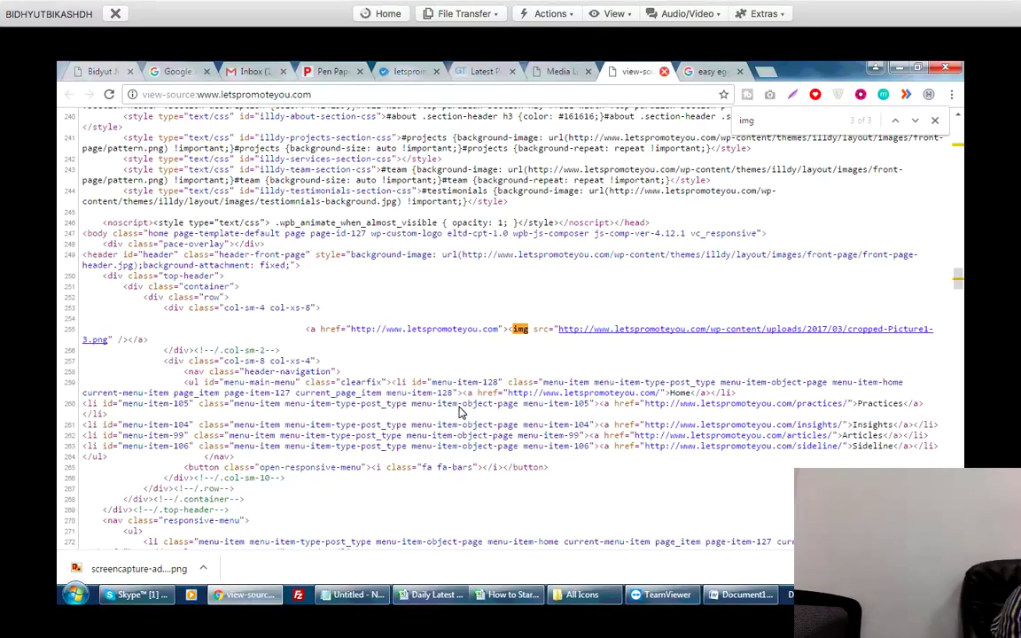
Open the attachment details of the logo cropped-Picture1-3.png in the Media Library.
key(ctrl+shift+Tab)
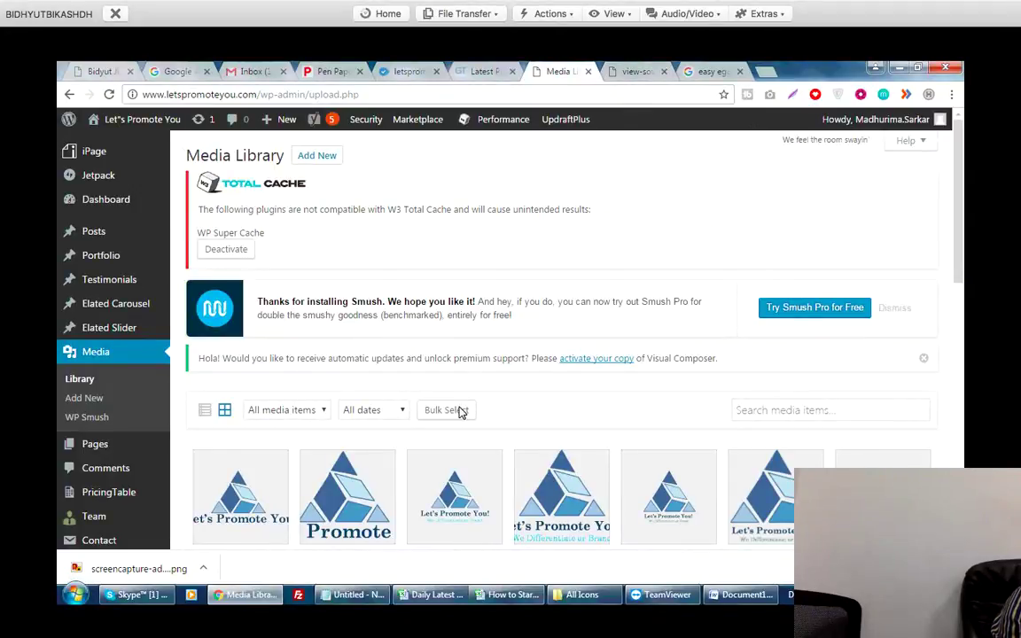
scroll(460, 412, down, 3)
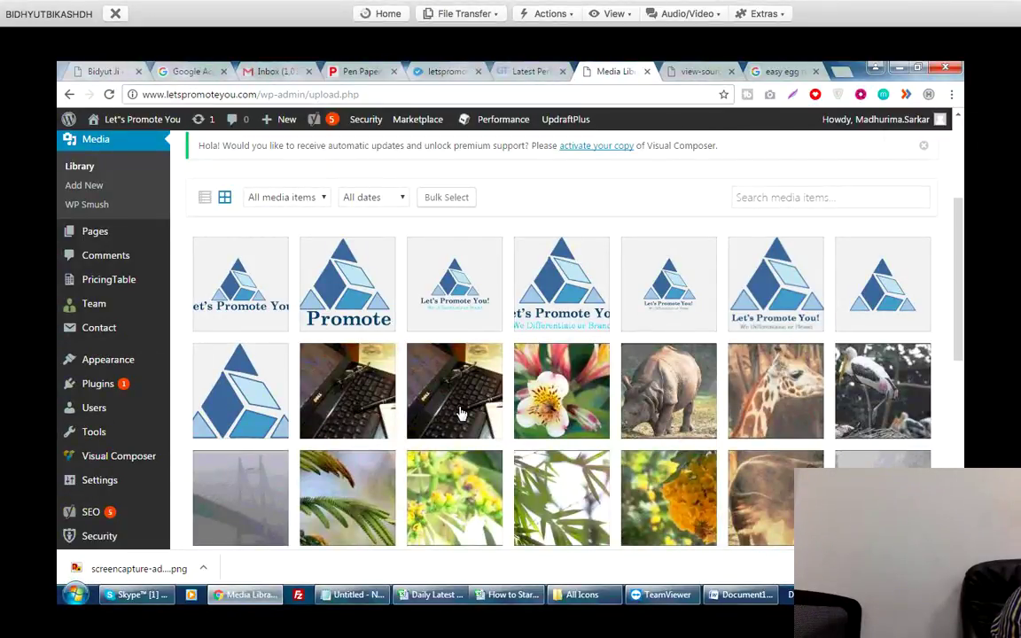
key(Tab)
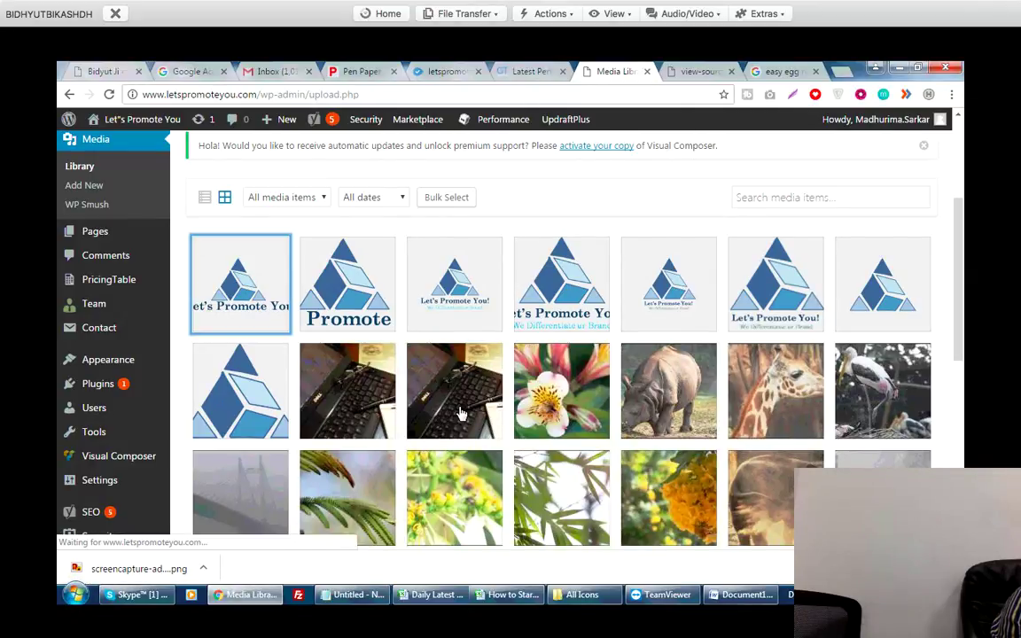
key(Return)
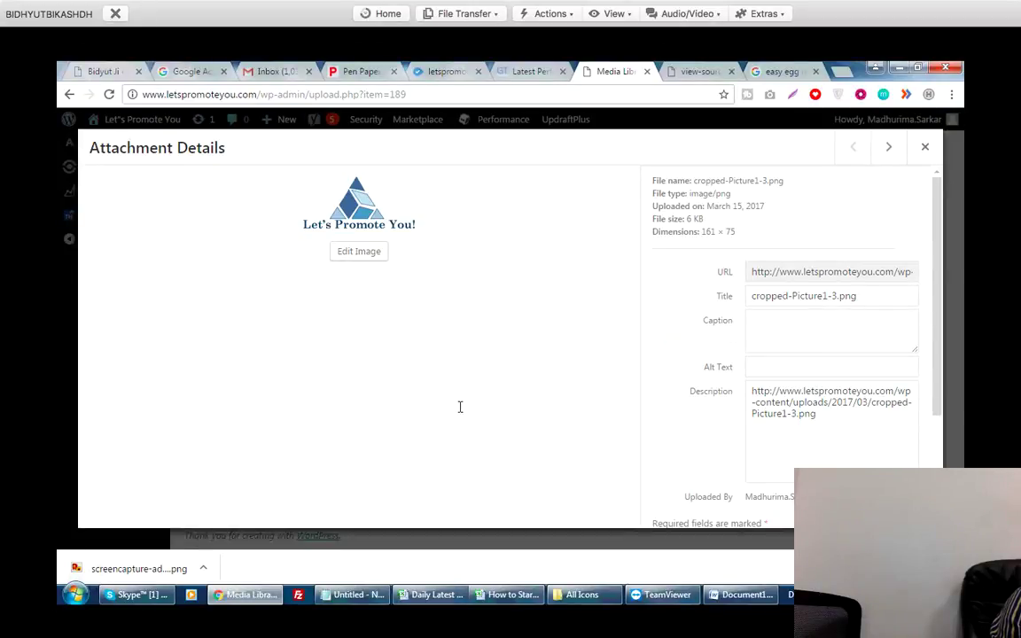
key(alt+Tab)
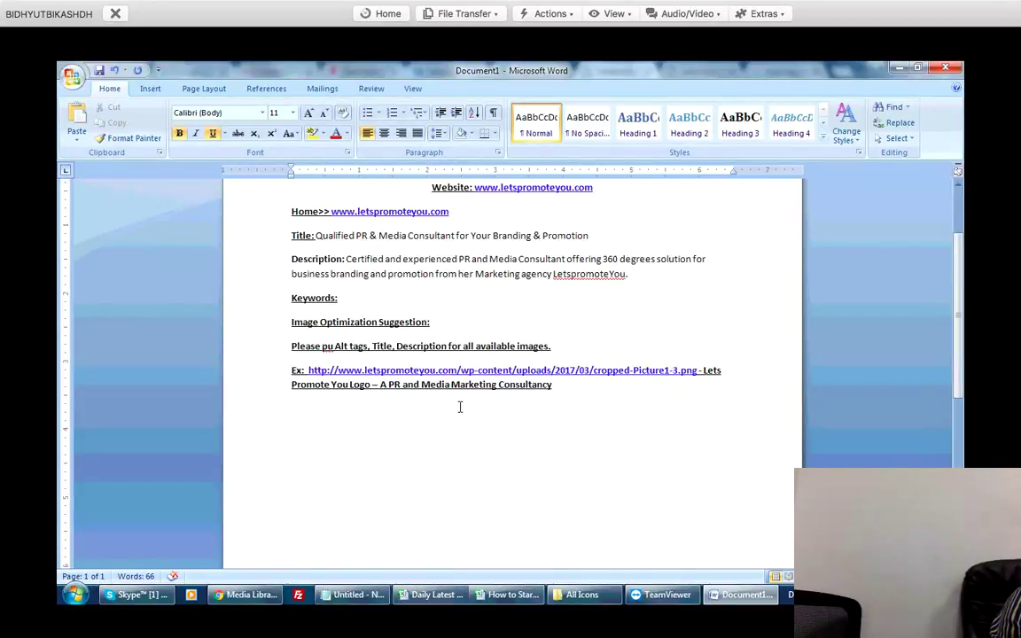
key(alt+Tab)
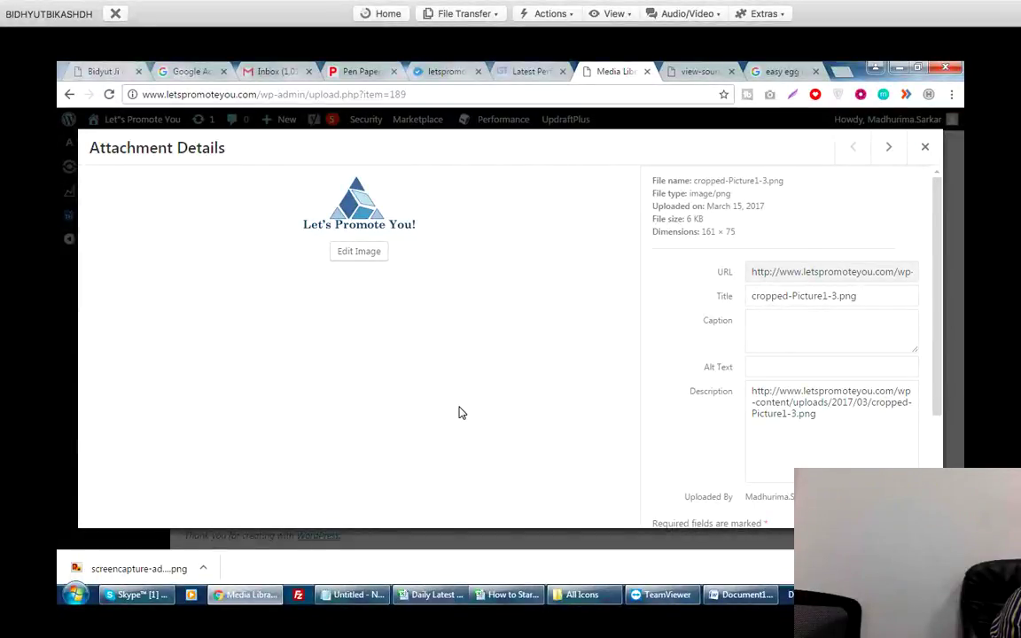
key(alt+Tab)
key(alt+Tab)
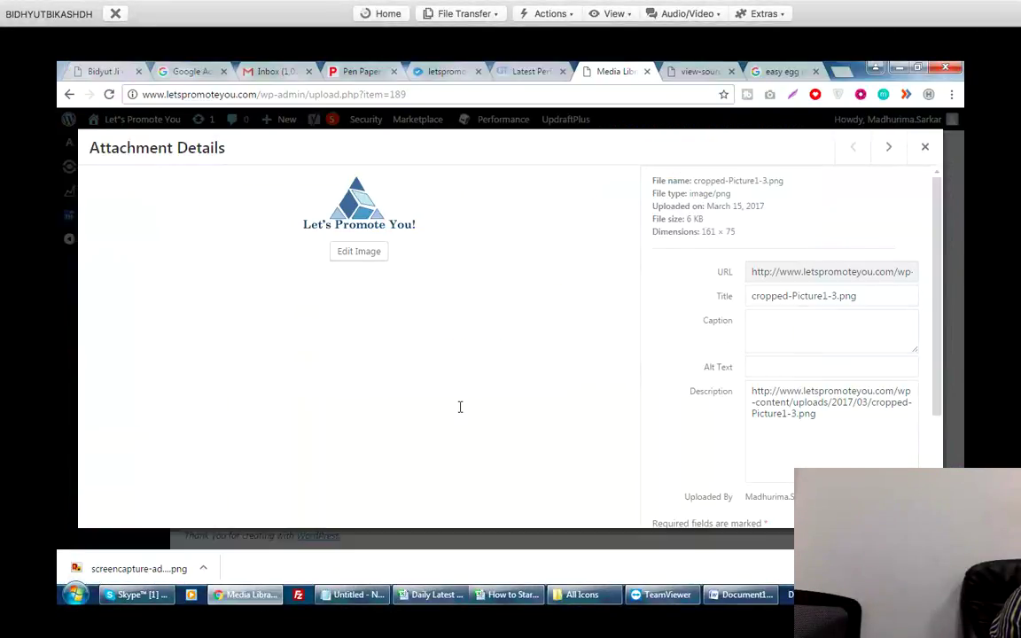
Inspect the logo's Title field and its empty Alt Text field.
click(793, 296)
key(shift+Left)
key(shift+Left)
key(shift+Left)
key(shift+Left)
key(shift+Left)
key(shift+Left)
key(shift+Left)
key(shift+Left)
key(shift+Left)
key(shift+Left)
key(shift+Left)
key(shift+Left)
key(shift+Left)
key(shift+Left)
key(shift+Left)
key(shift+Left)
key(shift+Left)
key(shift+Left)
key(shift+Left)
key(shift+Left)
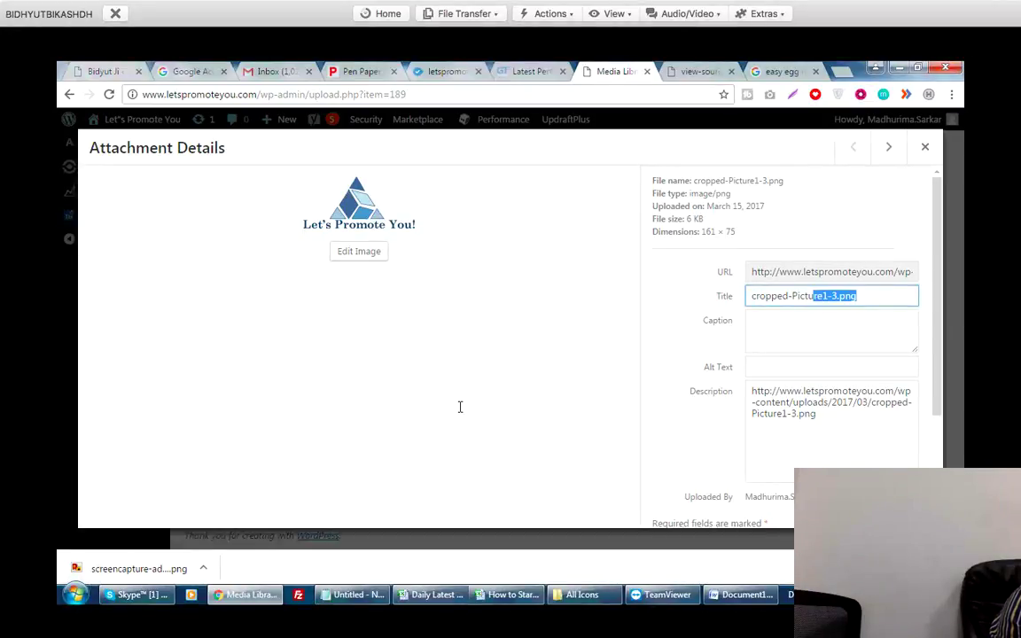
key(Tab)
key(Tab)
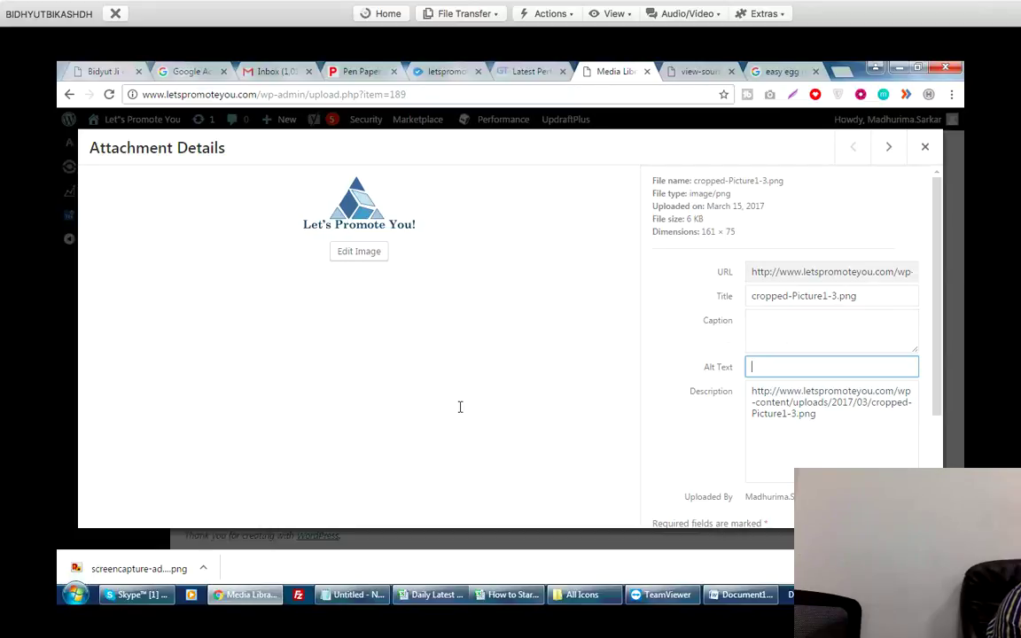
key(ctrl+Tab)
key(ctrl+Tab)
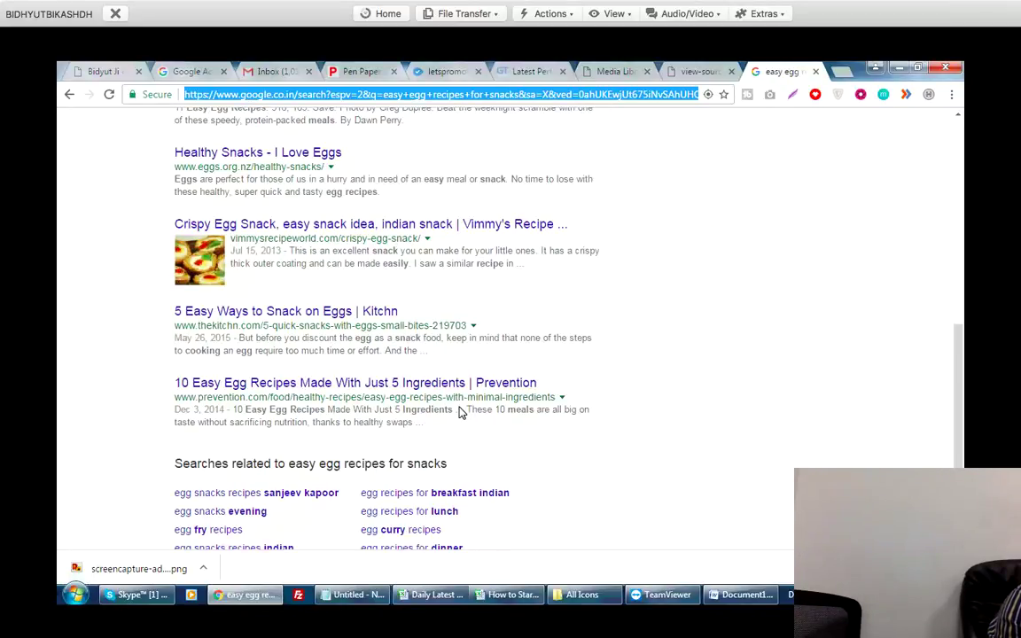
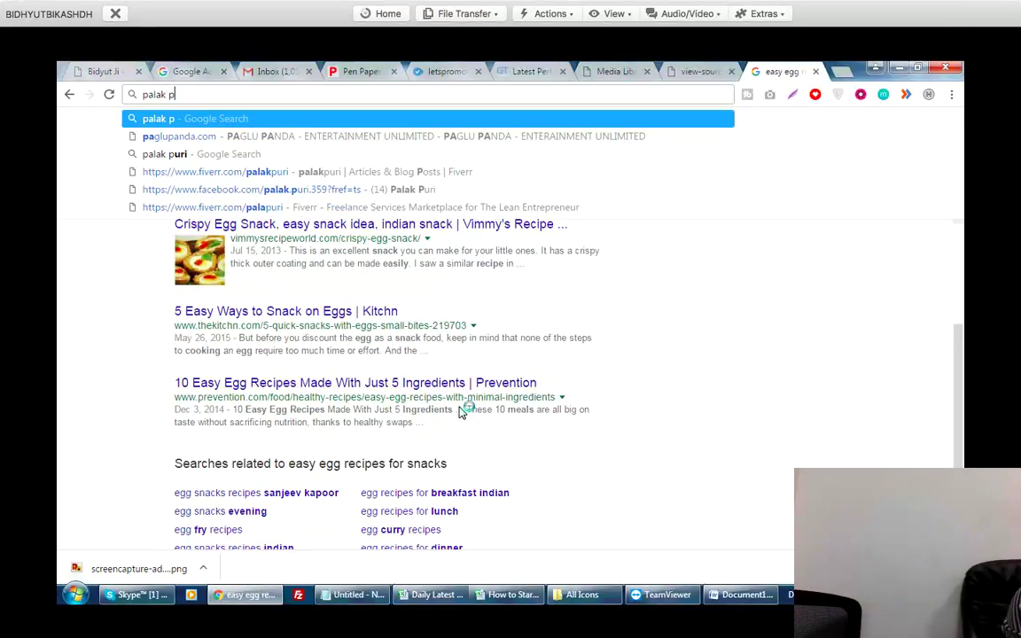
key(Return)
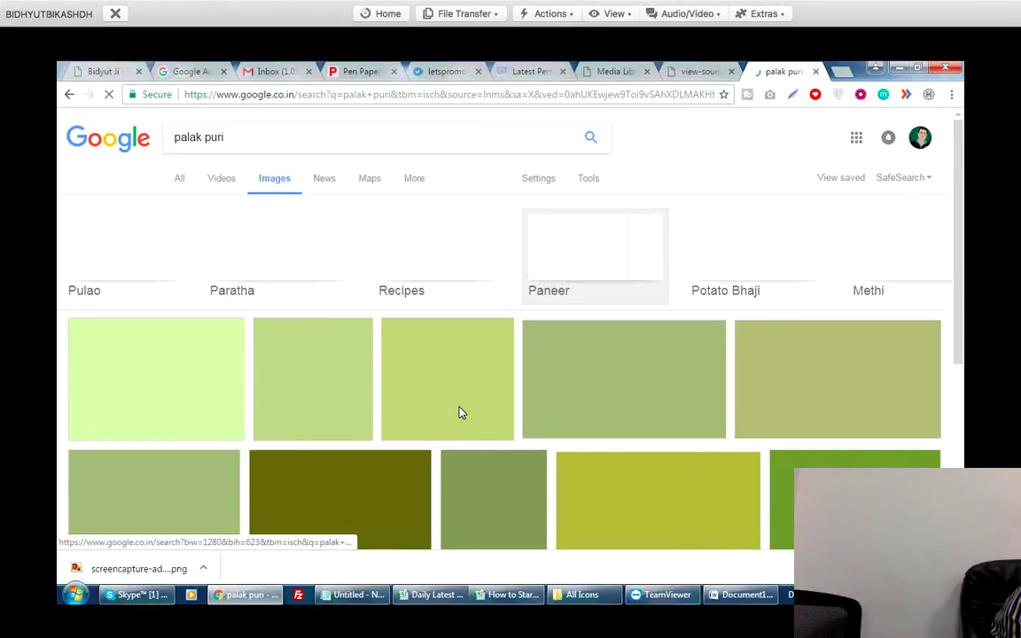
scroll(460, 412, down, 4)
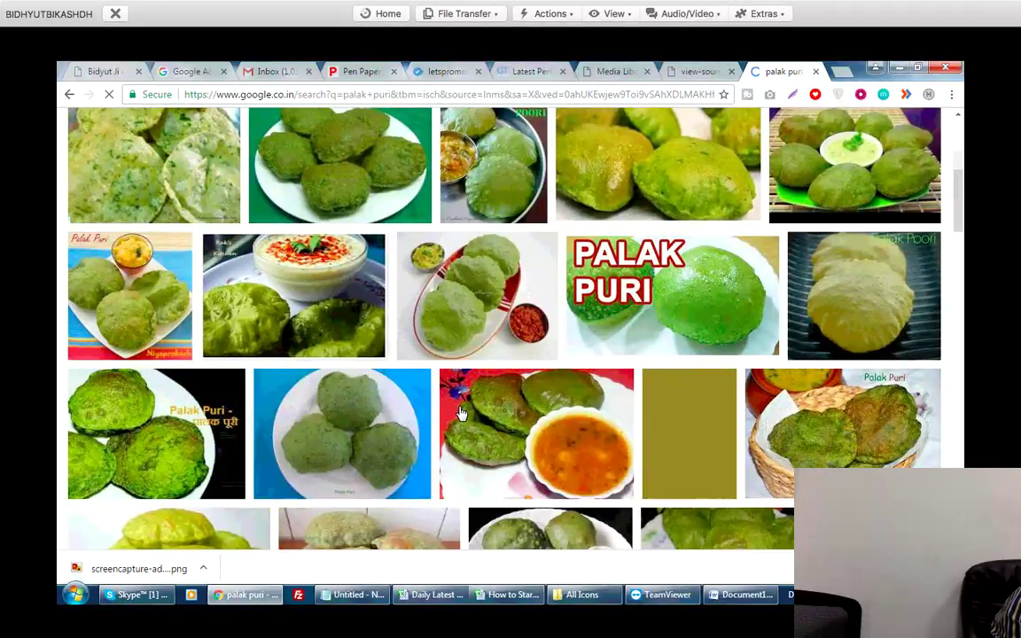
scroll(460, 412, down, 10)
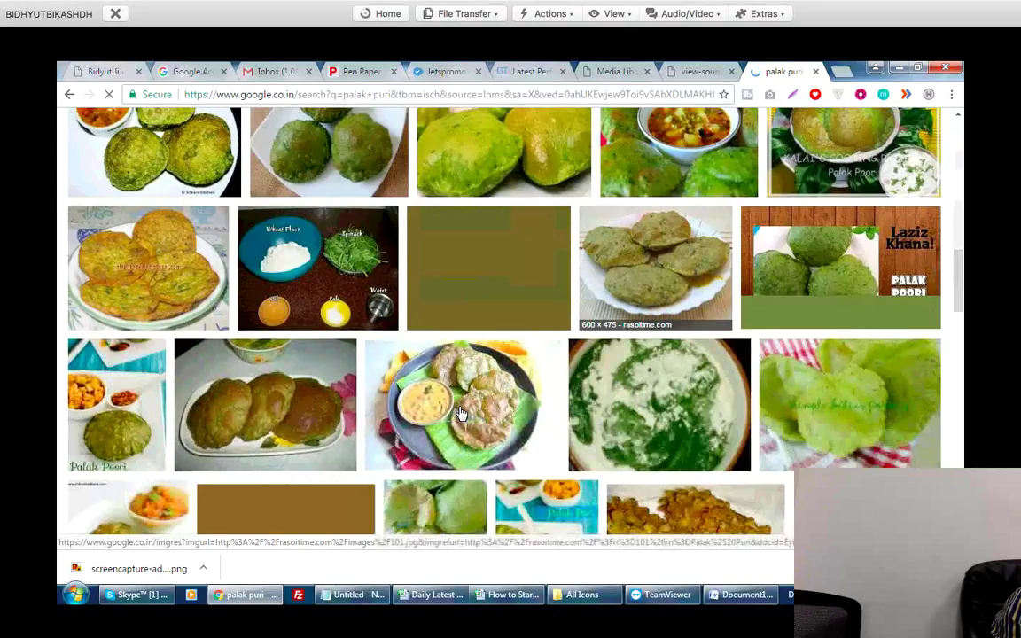
scroll(460, 412, down, 10)
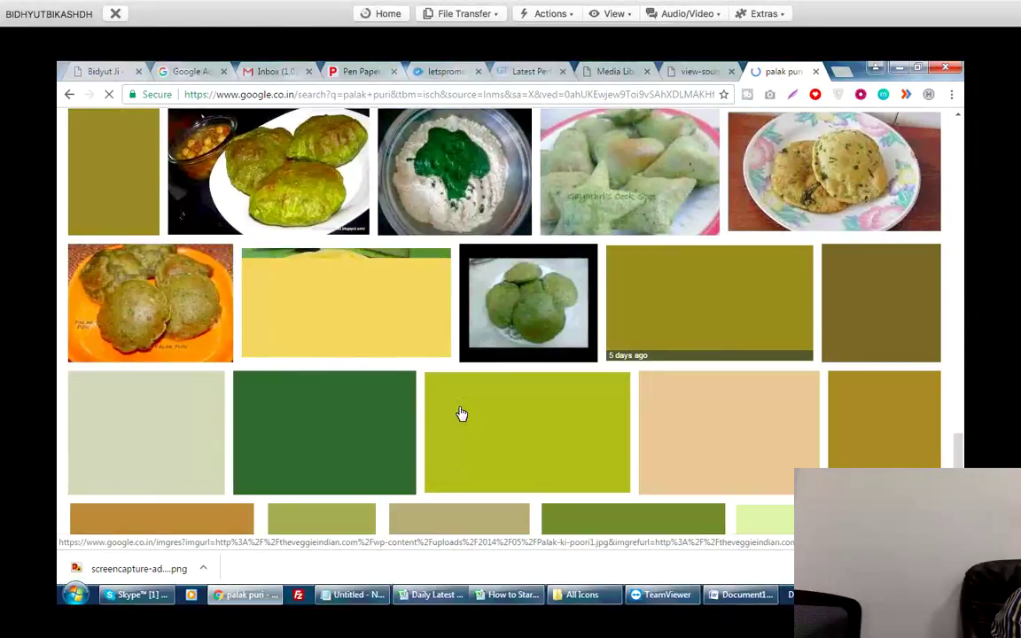
scroll(459, 412, down, 5)
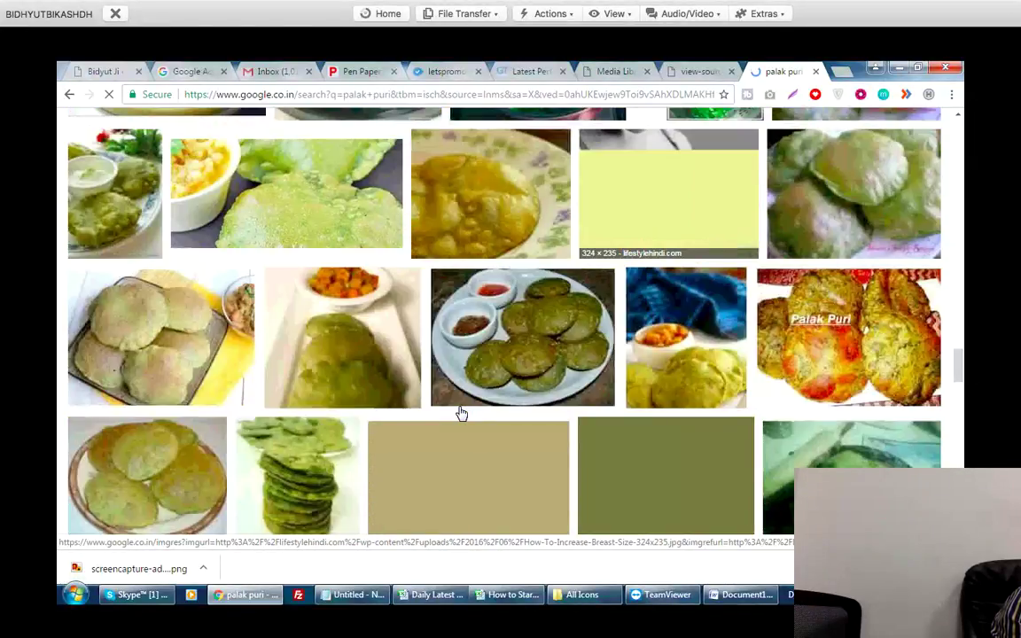
scroll(460, 412, down, 10)
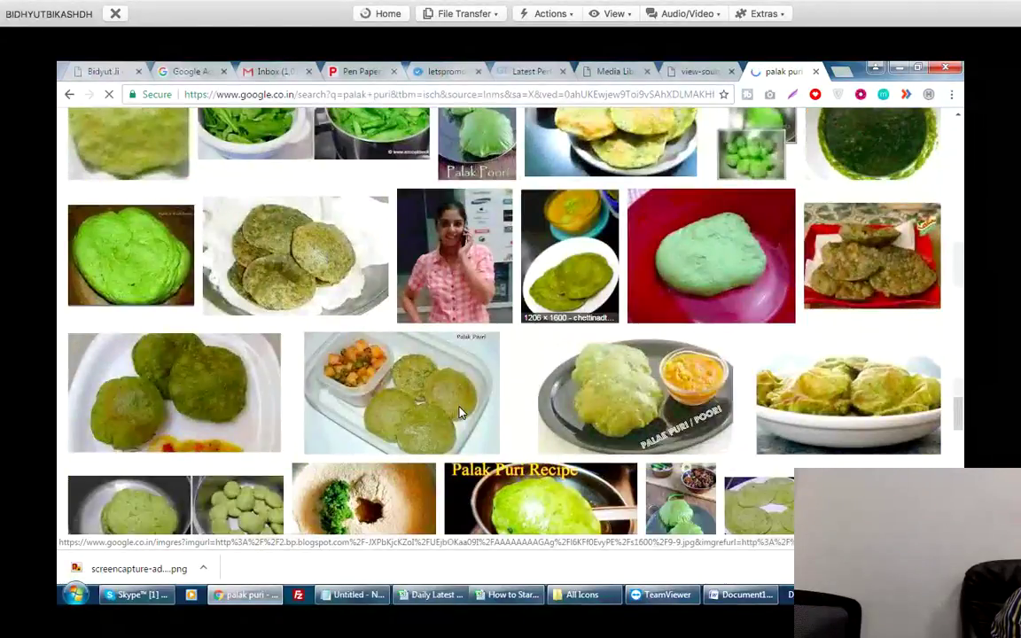
scroll(460, 413, down, 8)
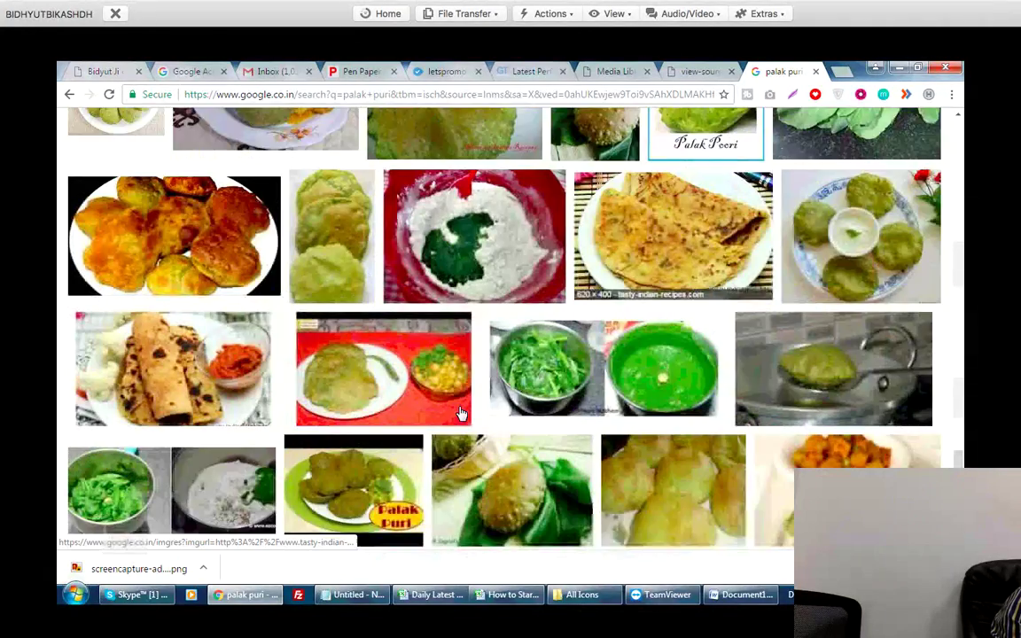
scroll(460, 412, down, 1)
scroll(460, 412, down, 5)
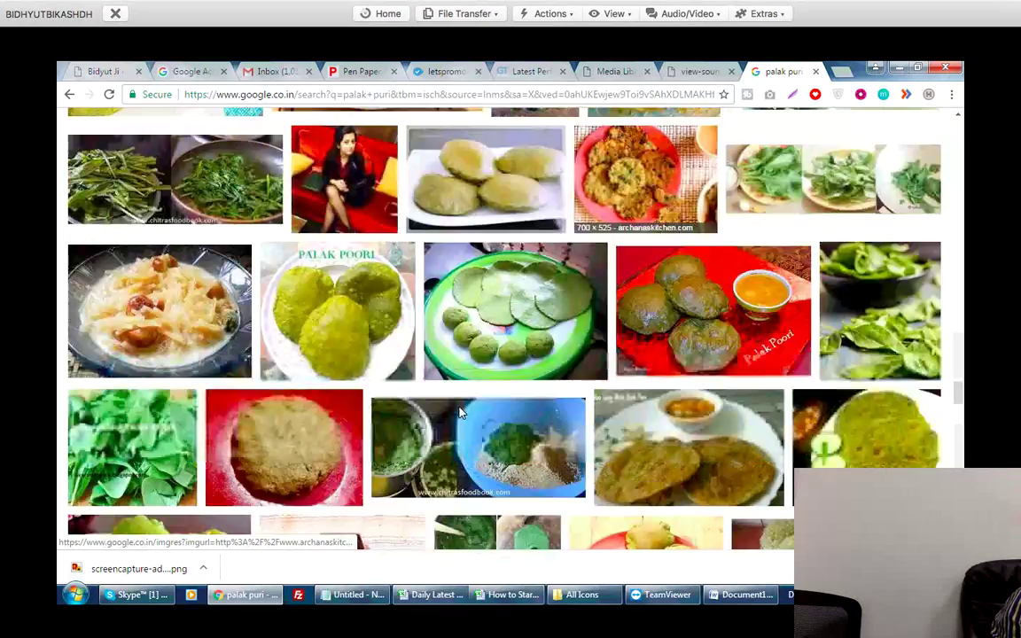
scroll(459, 412, down, 12)
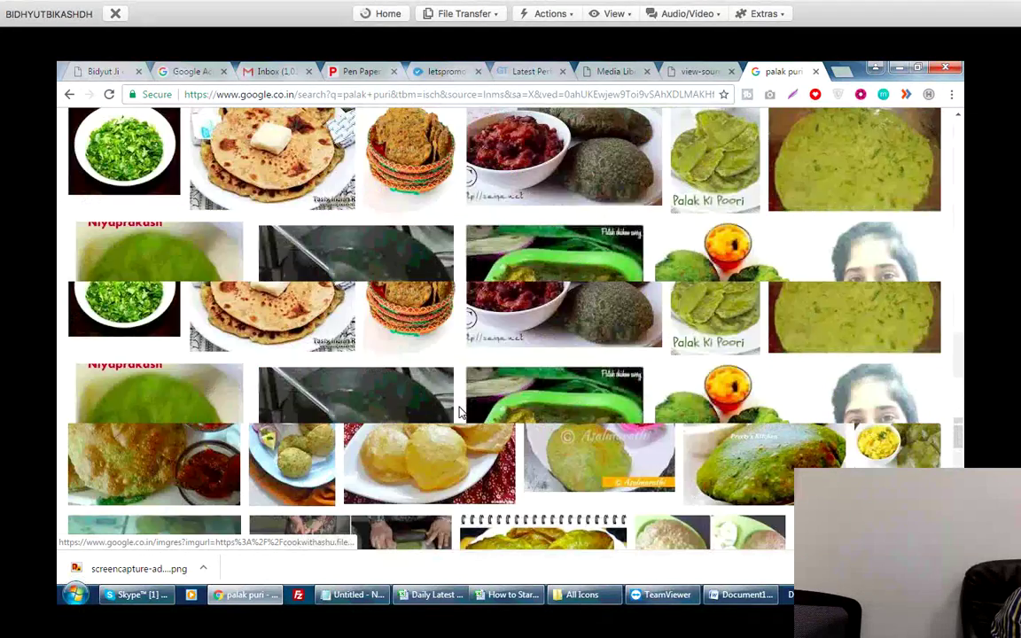
scroll(460, 412, down, 3)
scroll(459, 412, down, 10)
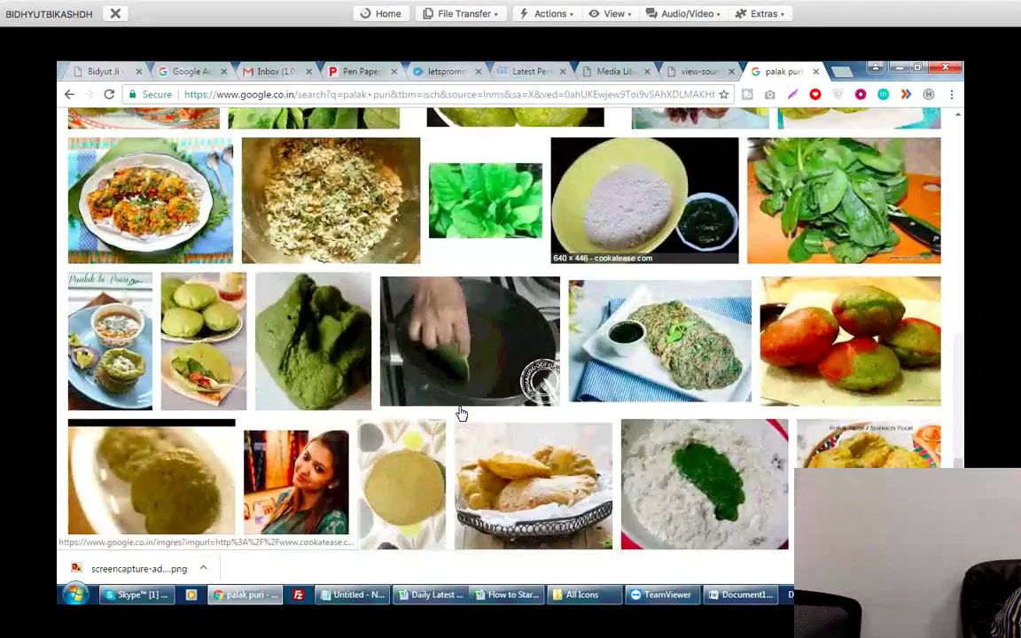
scroll(460, 412, down, 10)
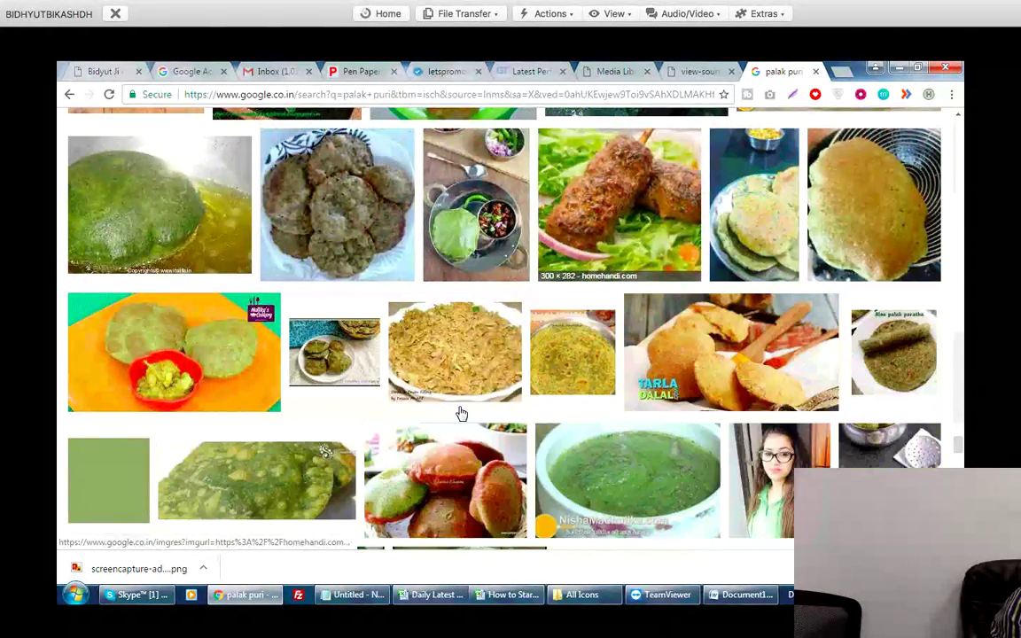
scroll(460, 412, down, 6)
scroll(460, 412, down, 8)
scroll(460, 412, down, 10)
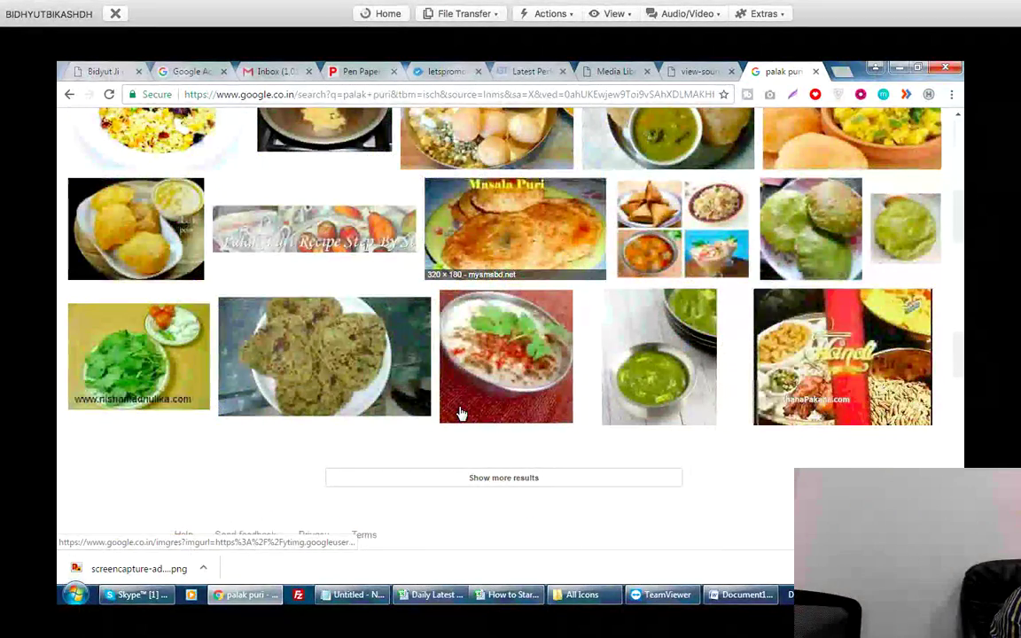
scroll(460, 413, up, 6)
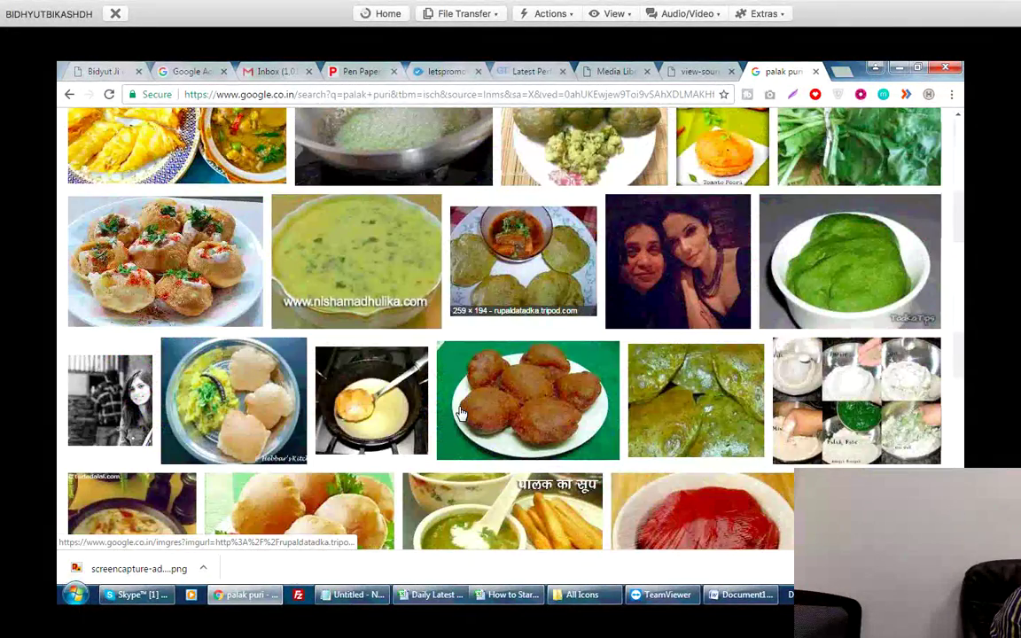
scroll(460, 412, up, 8)
scroll(460, 412, up, 4)
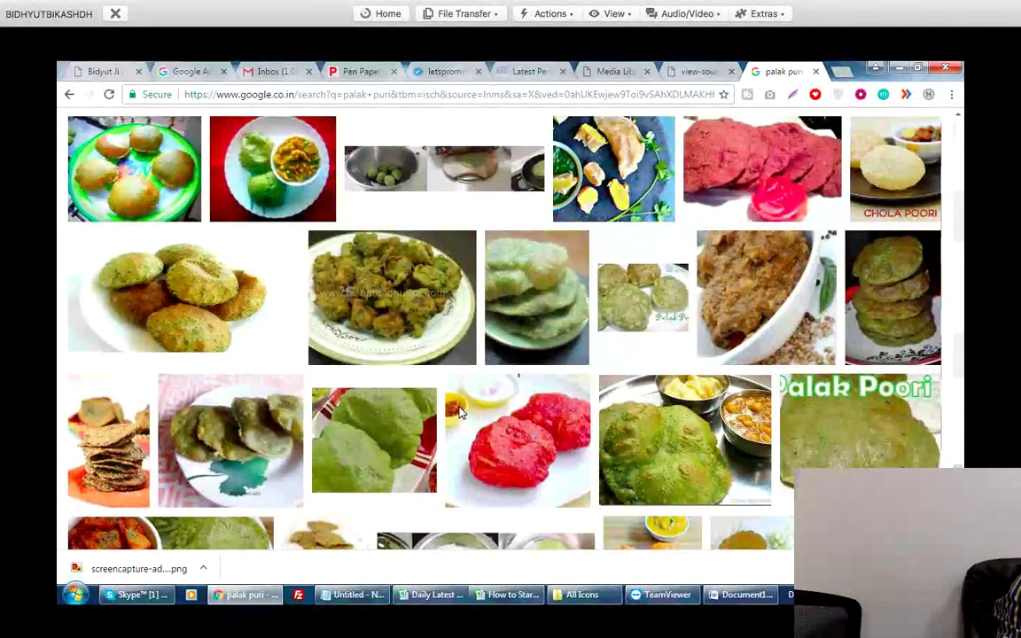
key(ctrl+shift+Tab)
key(ctrl+shift+Tab)
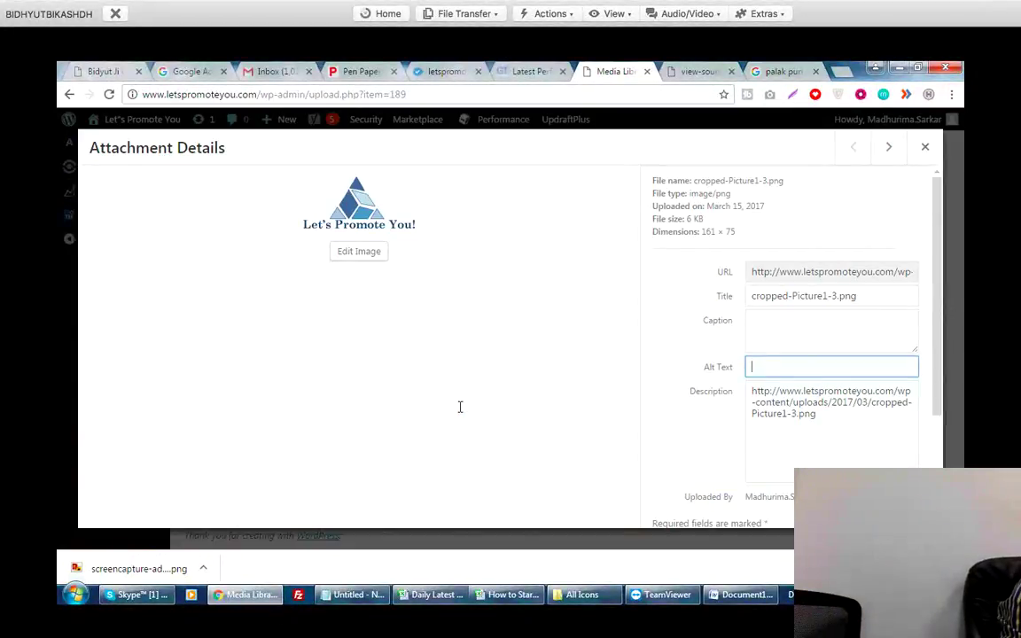
Copy the example alt text from the Word document into the logo's Alt Text field.
key(alt+Tab)
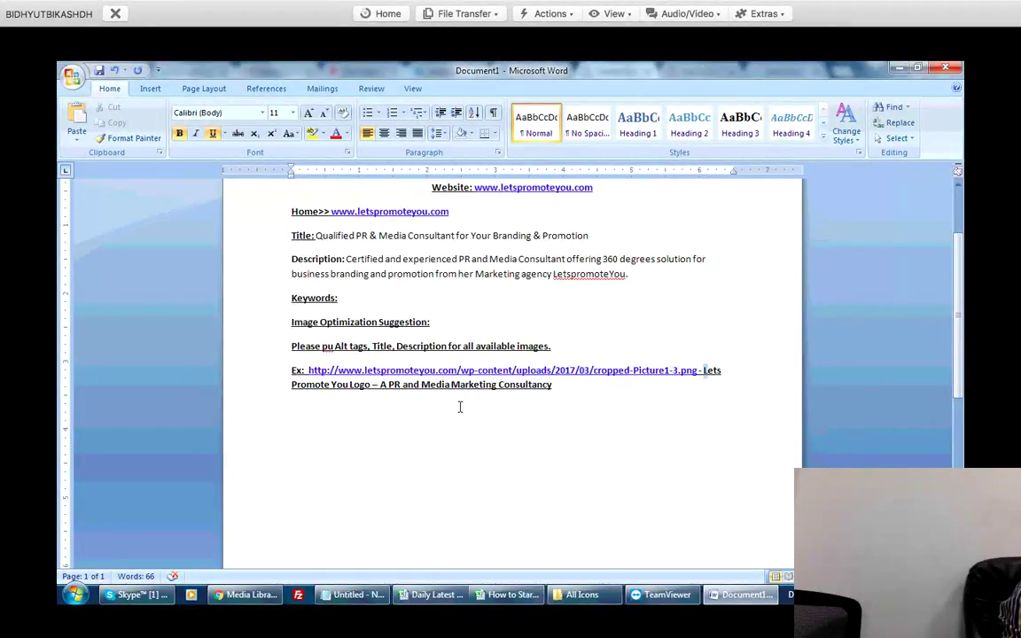
key(ctrl+shift+Up)
key(ctrl+c)
key(alt+Tab)
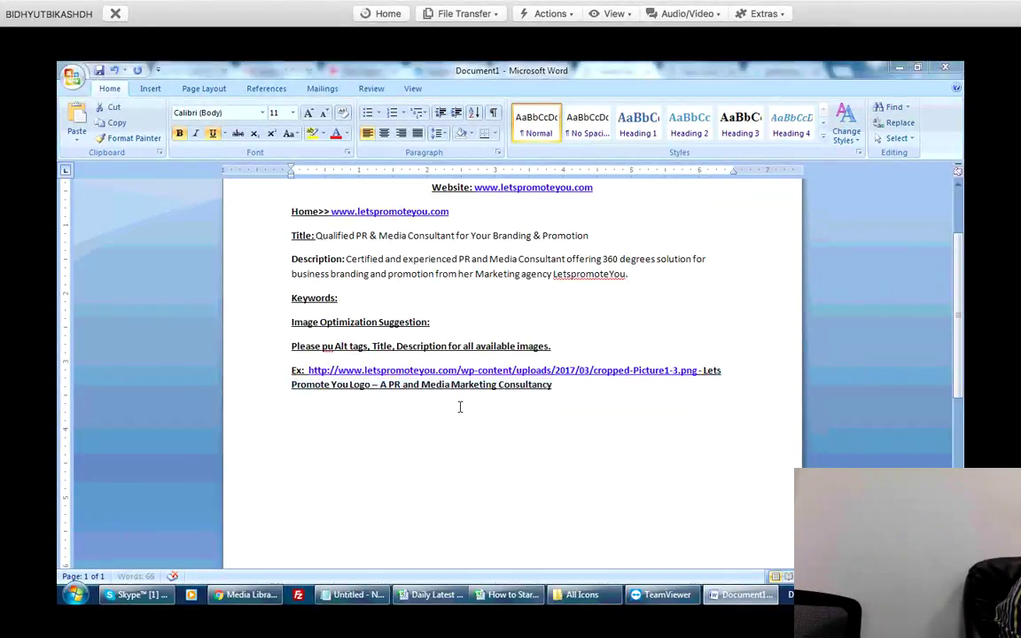
key(ctrl+v)
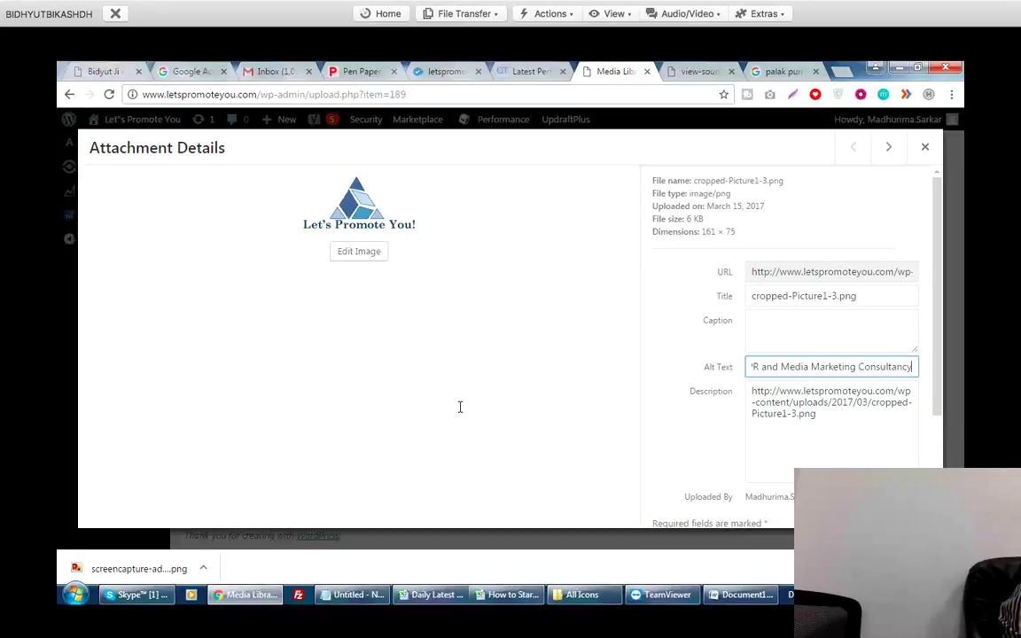
key(Tab)
Replace the description with 'Lets promote You Logo to get idea for our PR agency'.
key(ctrl+a)
key(BackSpace)
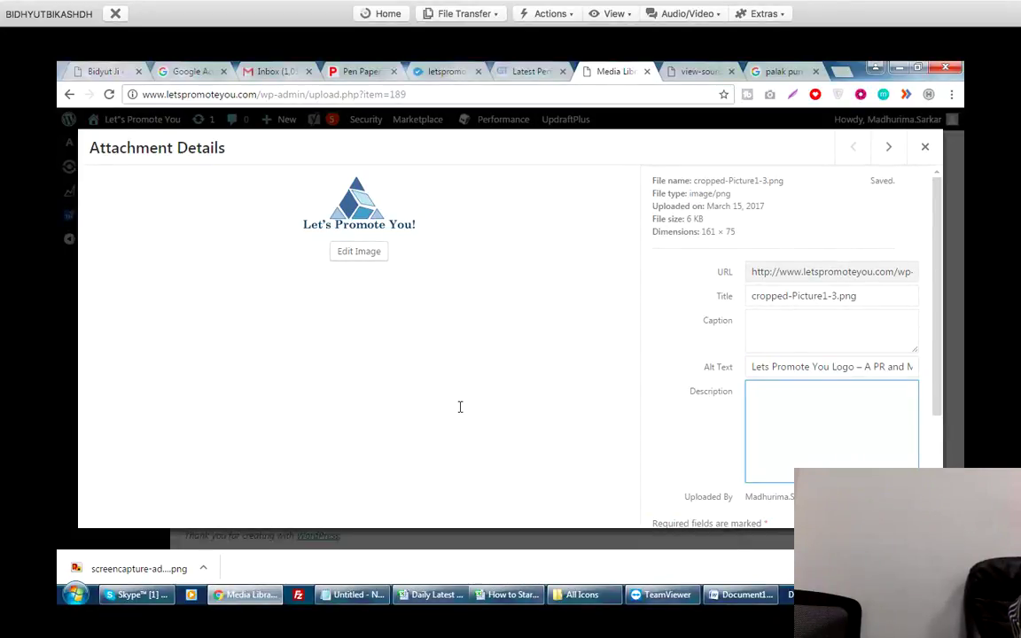
text(Le)
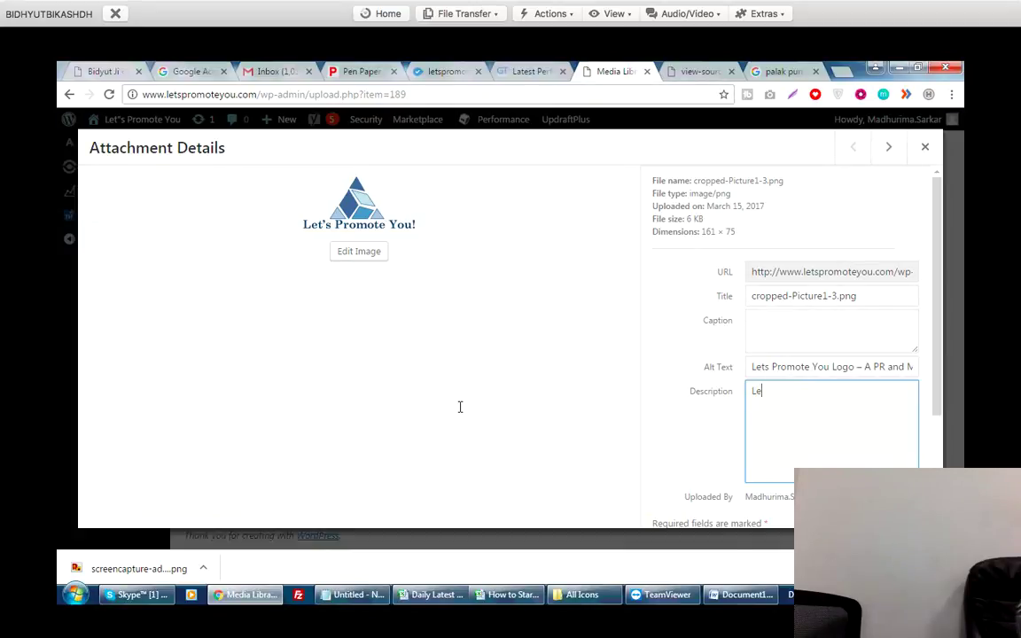
text(ts promote You Logo)
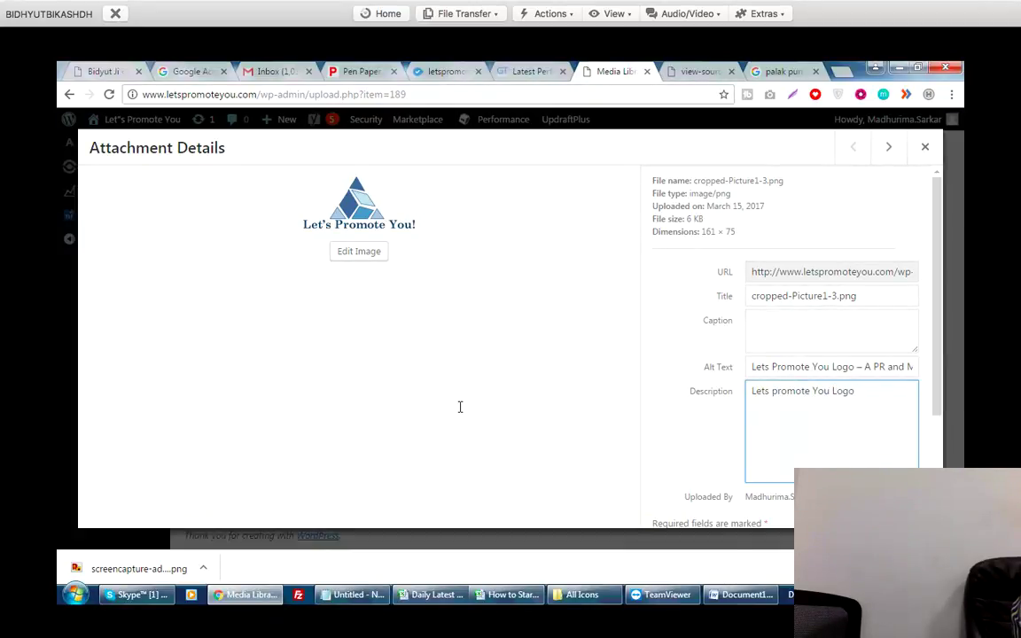
text( to get)
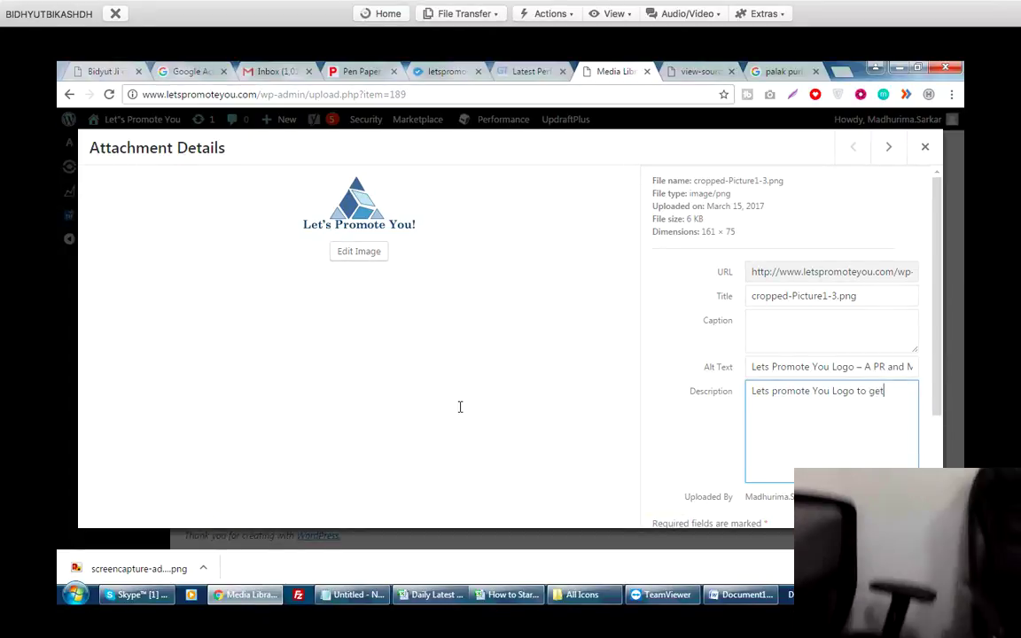
text( idea)
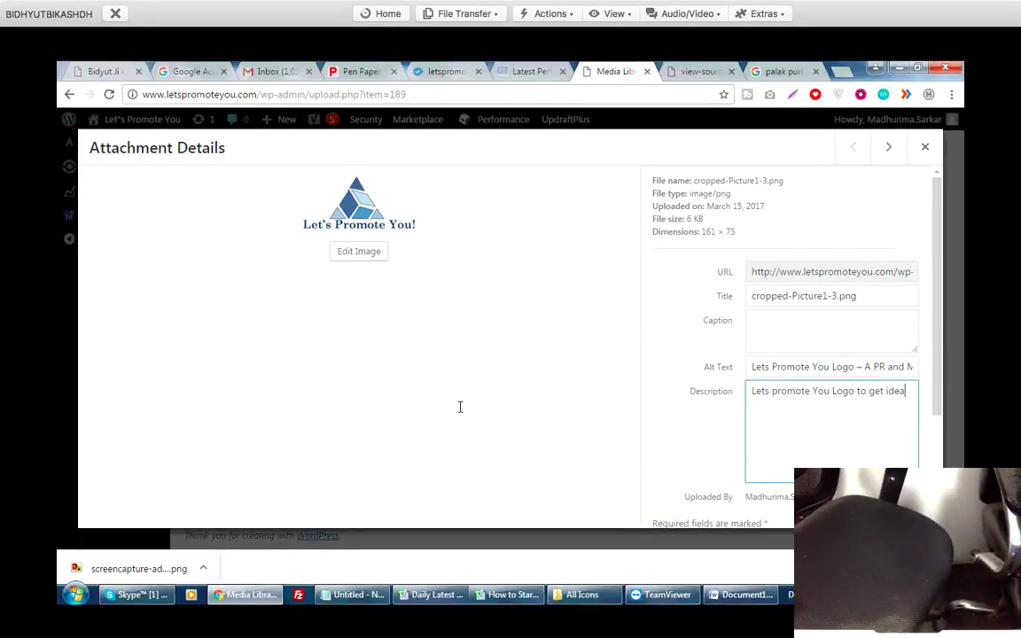
text( for our PR agency)
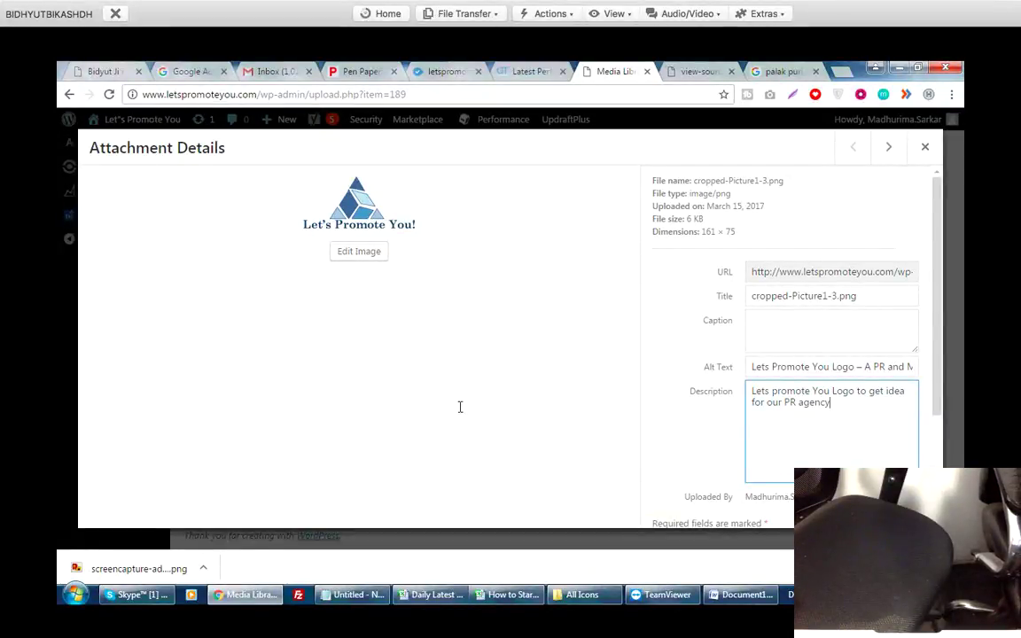
Replace the file-name title with 'Lets Promote You Logo'.
key(shift+Tab)
key(shift+Tab)
key(shift+Tab)
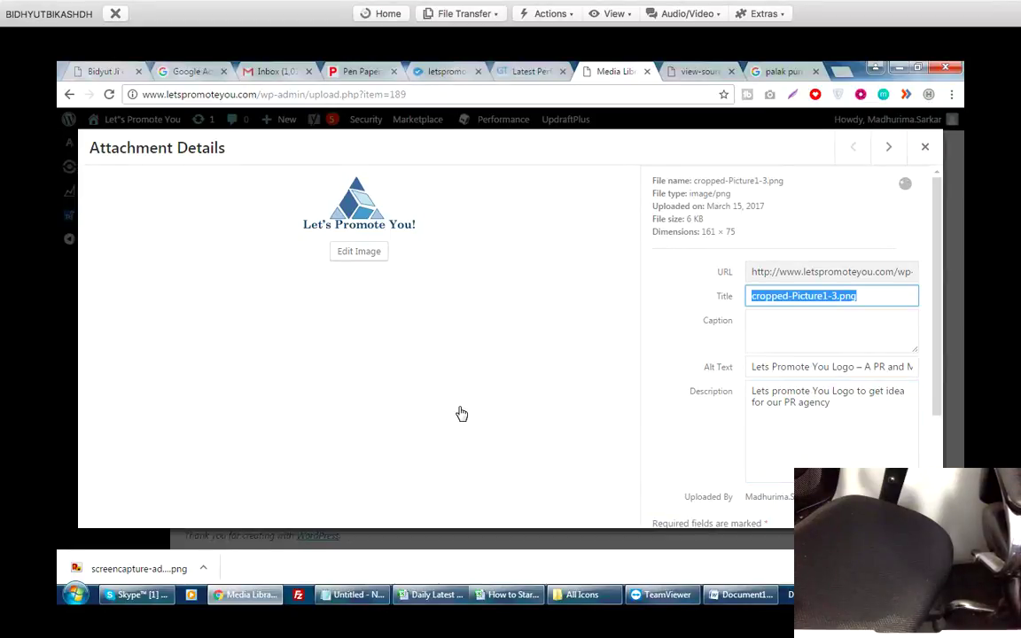
text(d)
key(BackSpace)
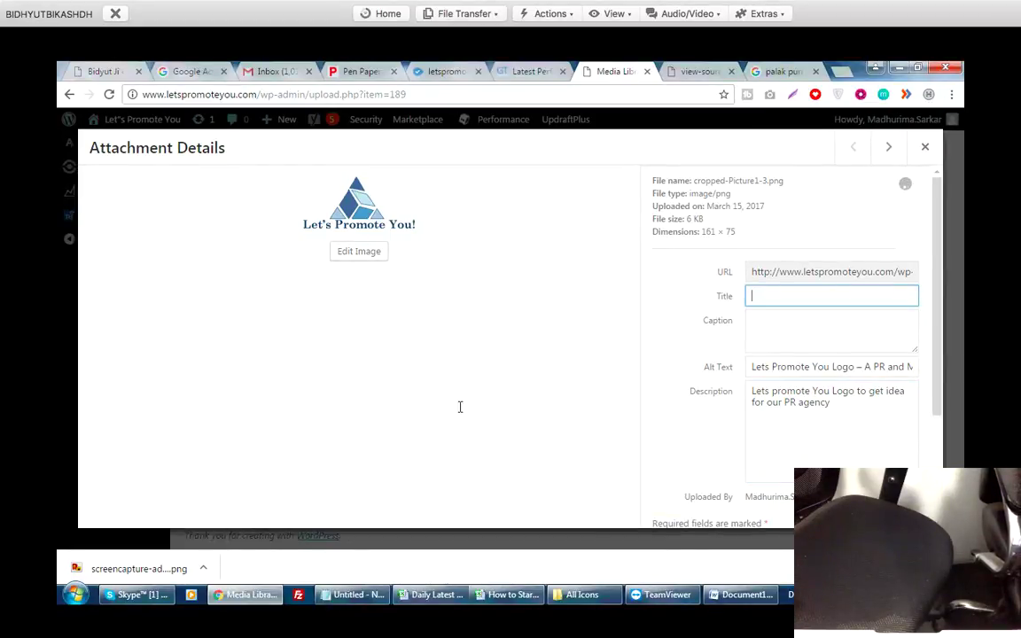
key(Tab)
key(Tab)
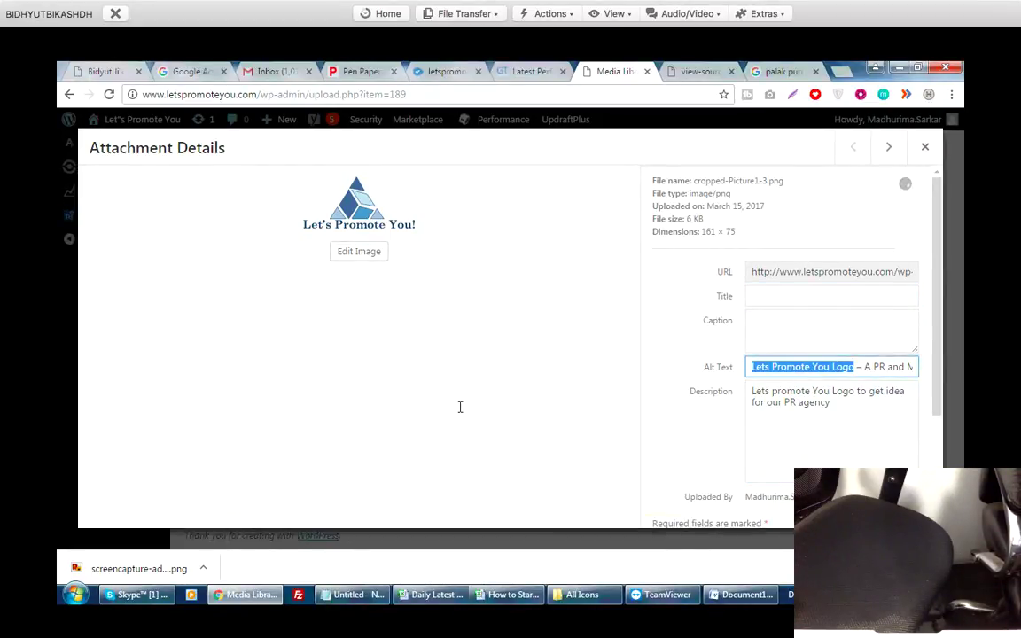
key(ctrl+c)
key(shift+Tab)
key(shift+Tab)
key(ctrl+v)
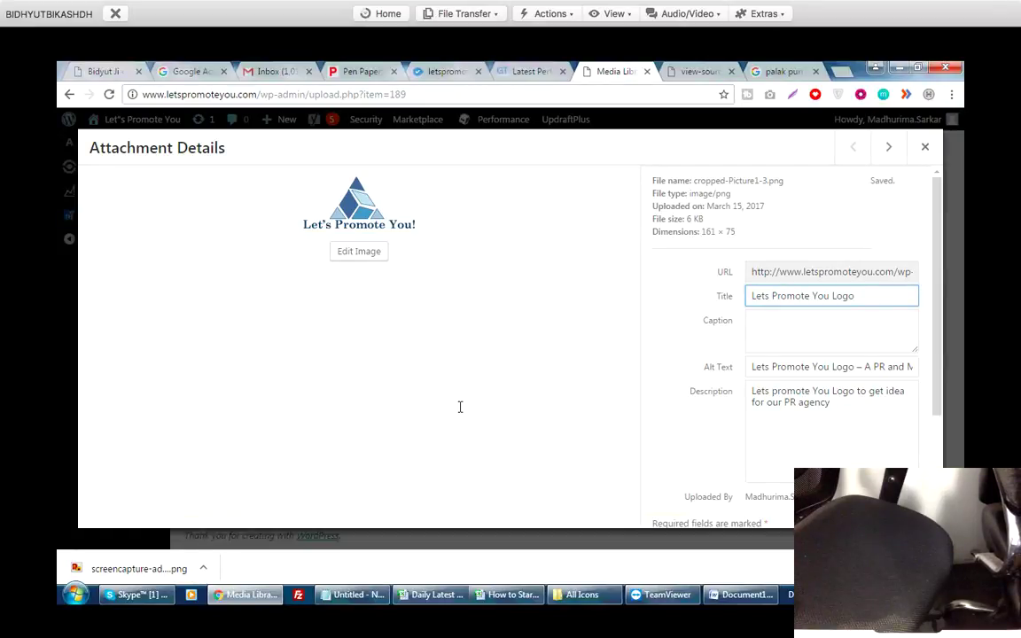
scroll(459, 412, down, 3)
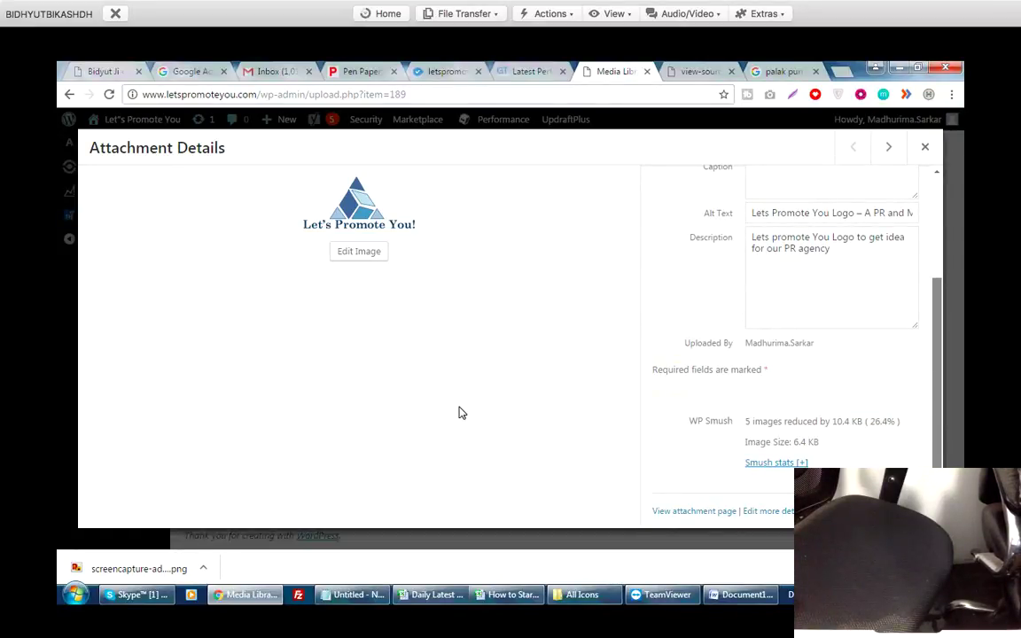
scroll(459, 412, up, 3)
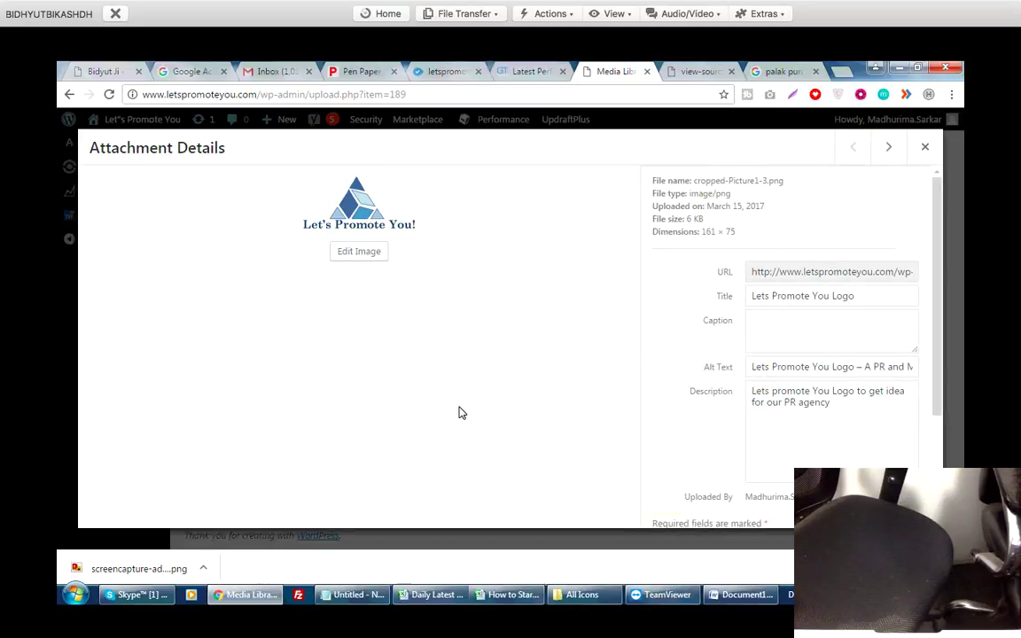
key(ctrl+Tab)
Reload the homepage source and search it for 'img' to find the logo's img tag on line 273.
key(F5)
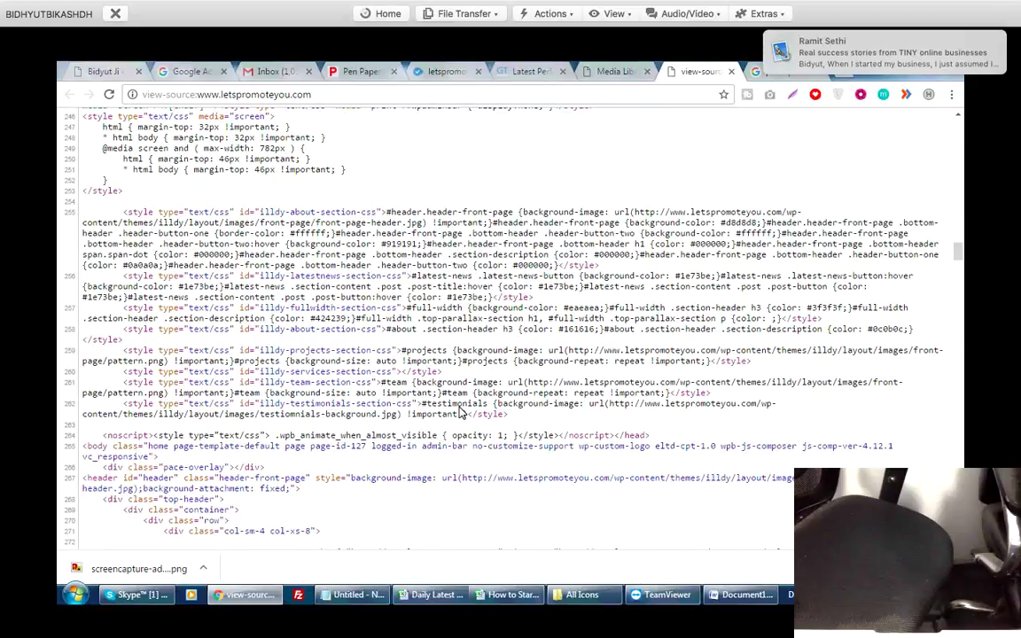
key(ctrl+f)
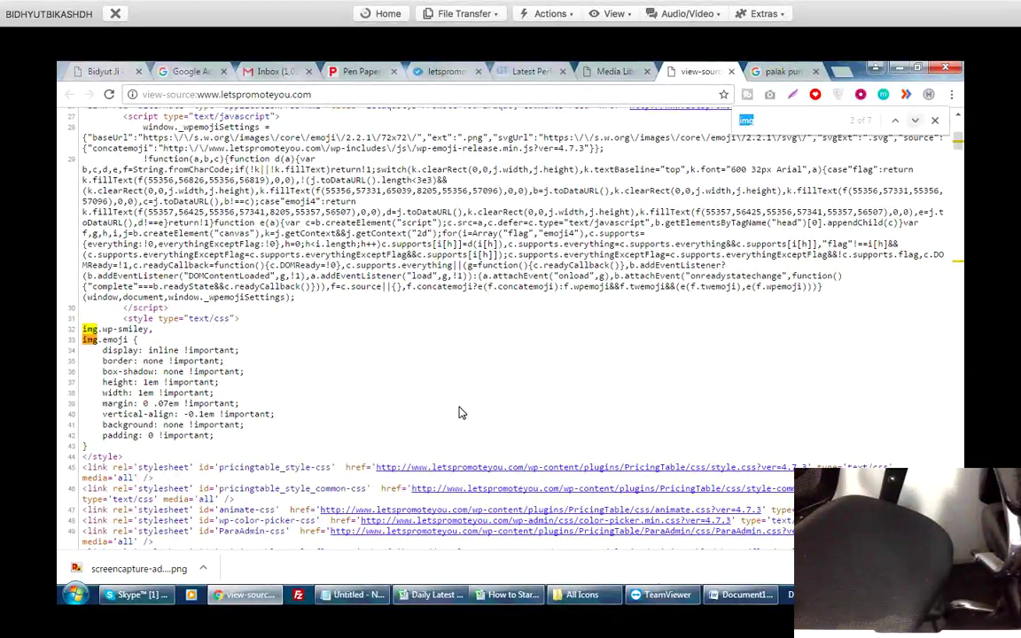
key(Return)
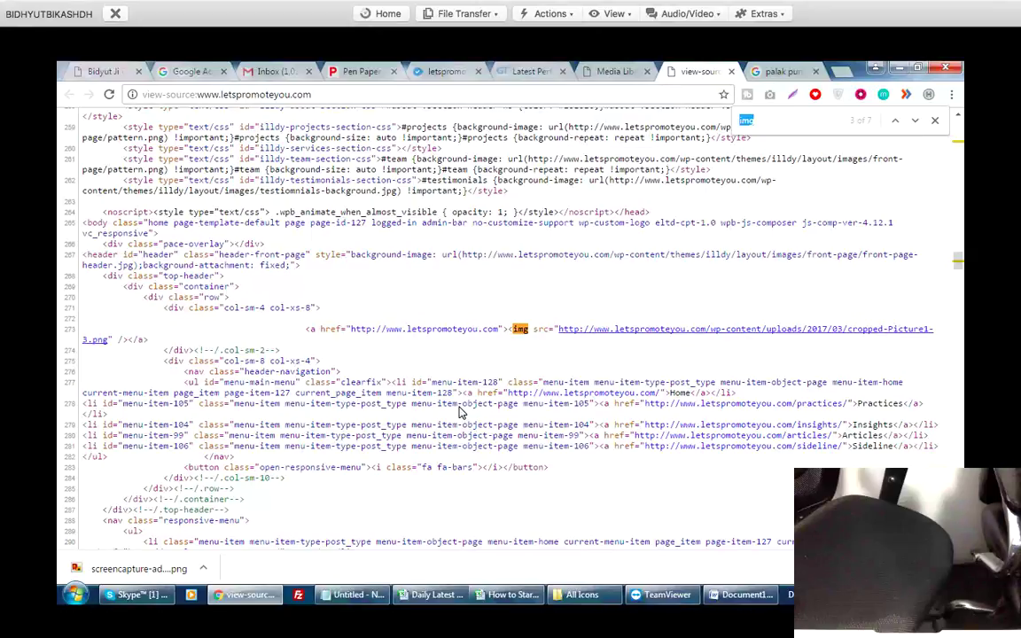
click(460, 408)
key(F5)
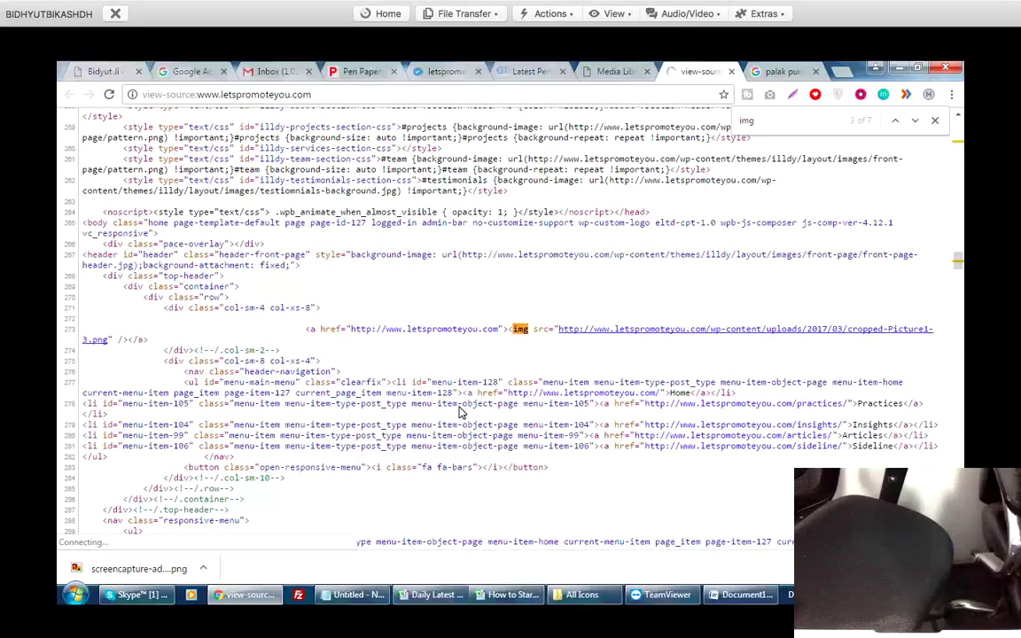
key(ctrl+shift+Tab)
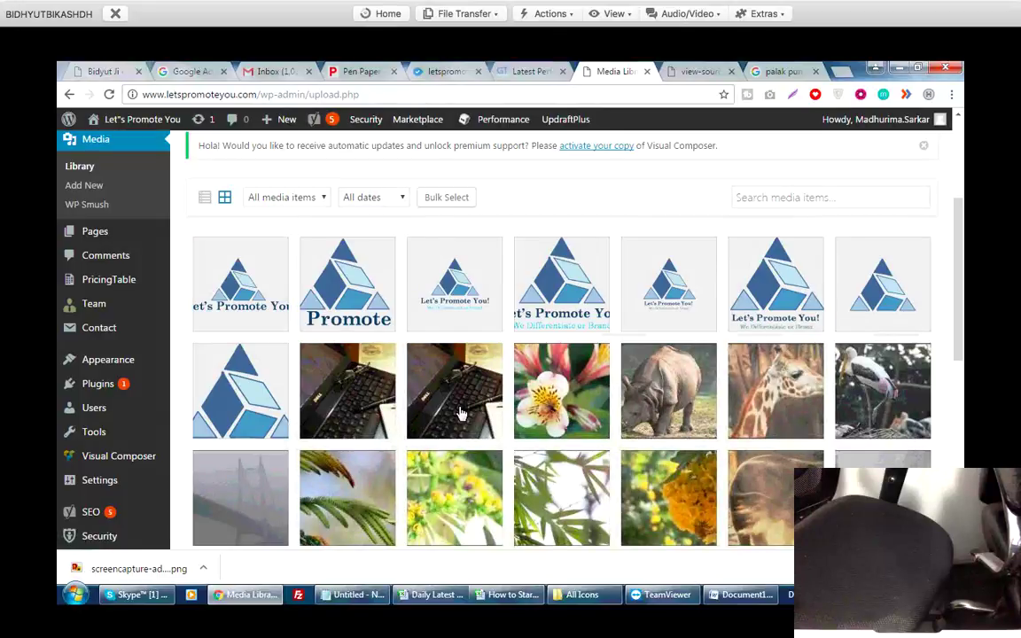
Permanently delete the cropped-Picture1.png logo from the Media Library.
scroll(460, 412, up, 3)
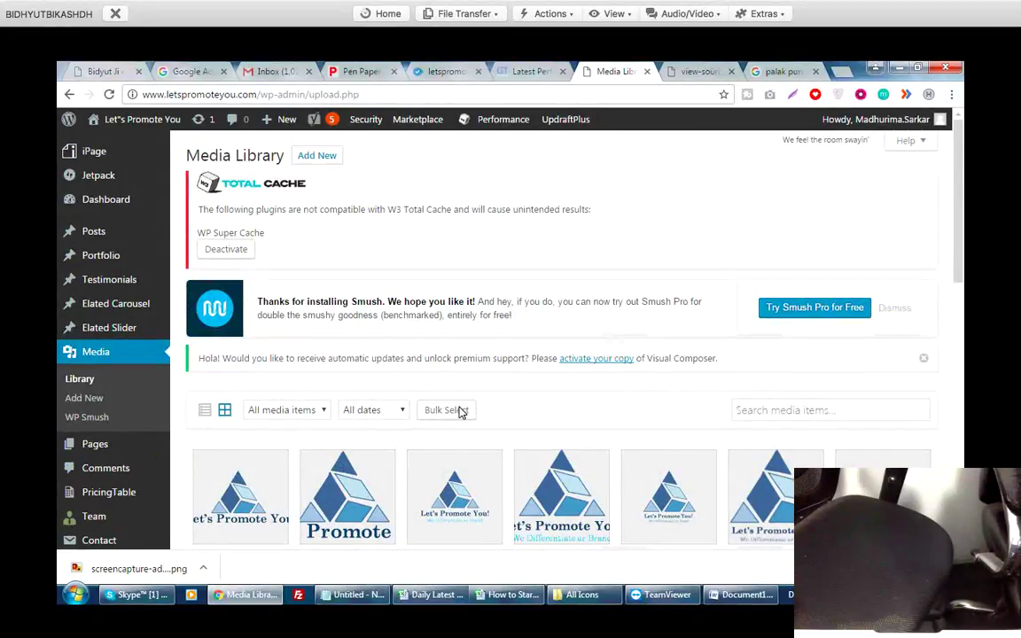
scroll(460, 412, down, 1)
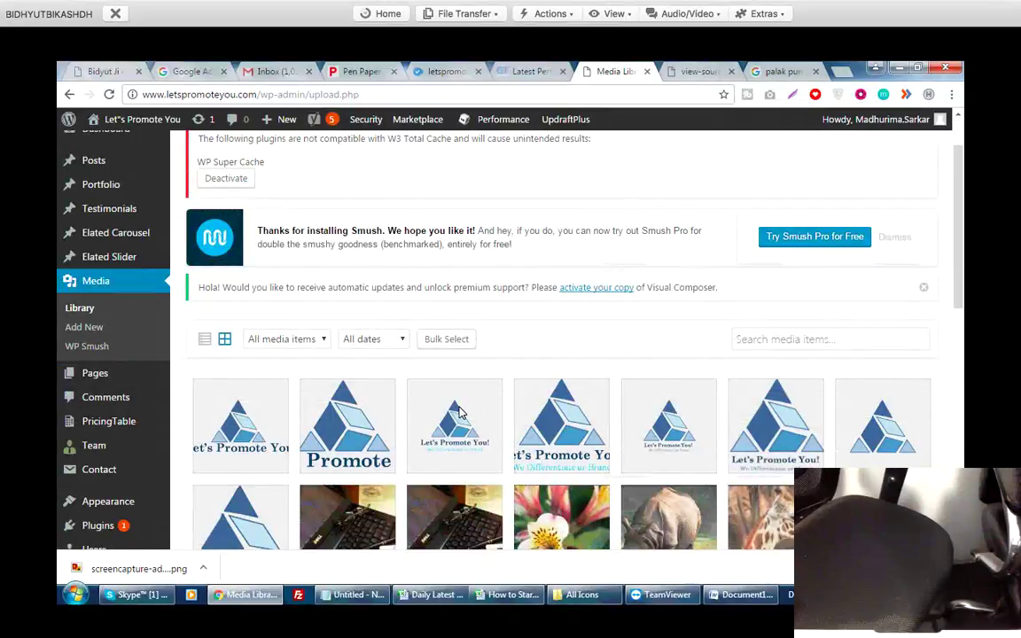
scroll(458, 412, down, 2)
click(459, 412)
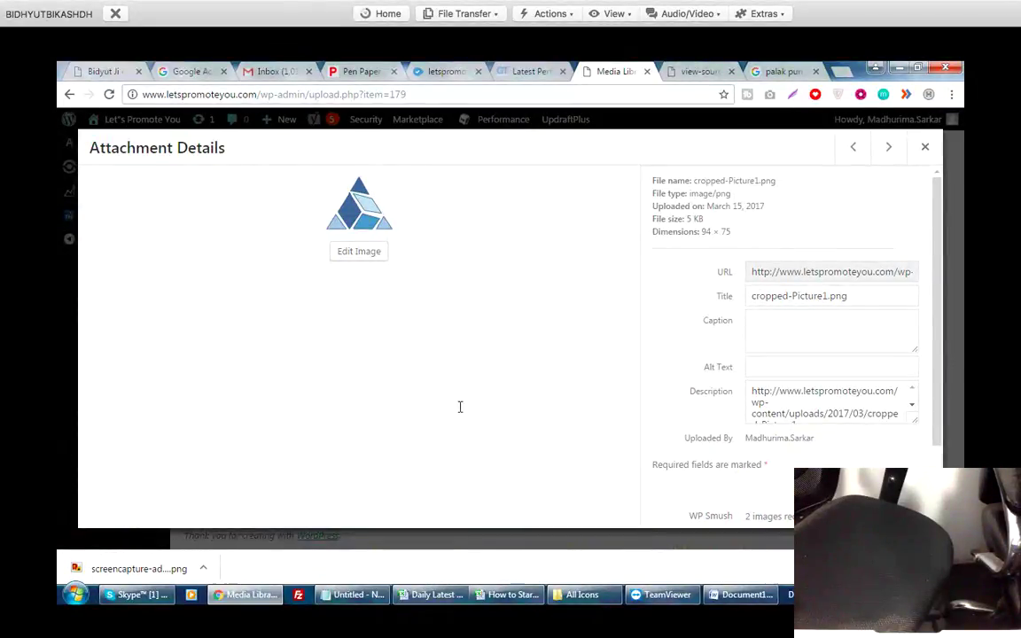
scroll(460, 412, down, 1)
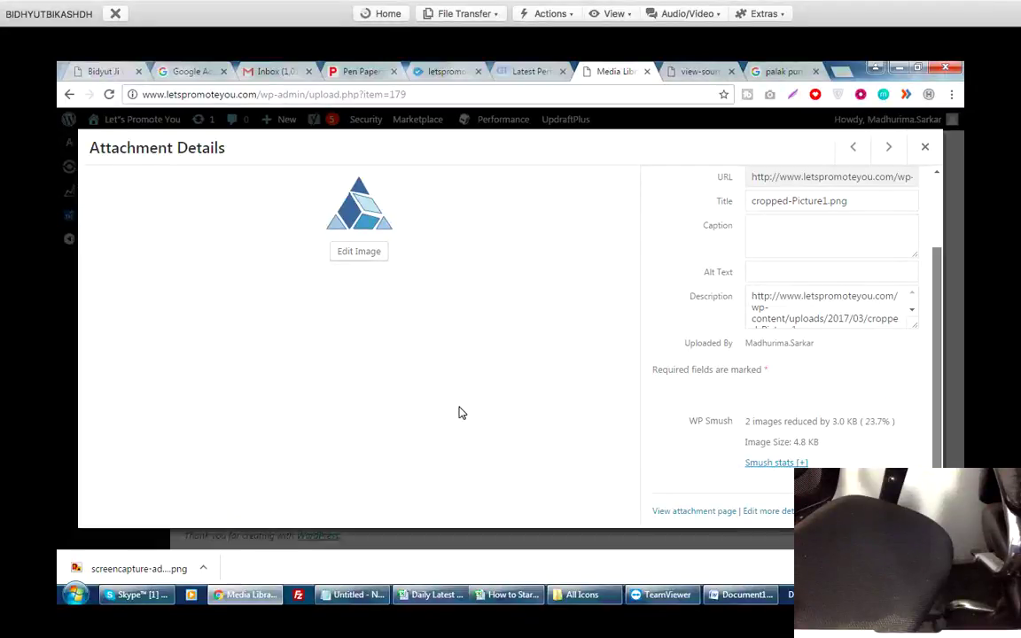
key(Delete)
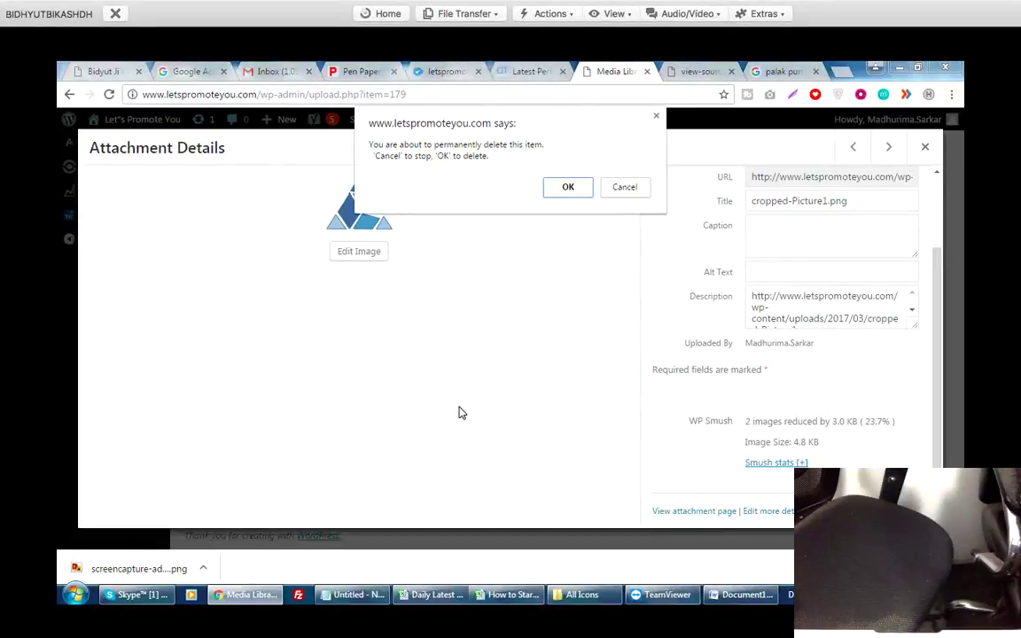
key(Return)
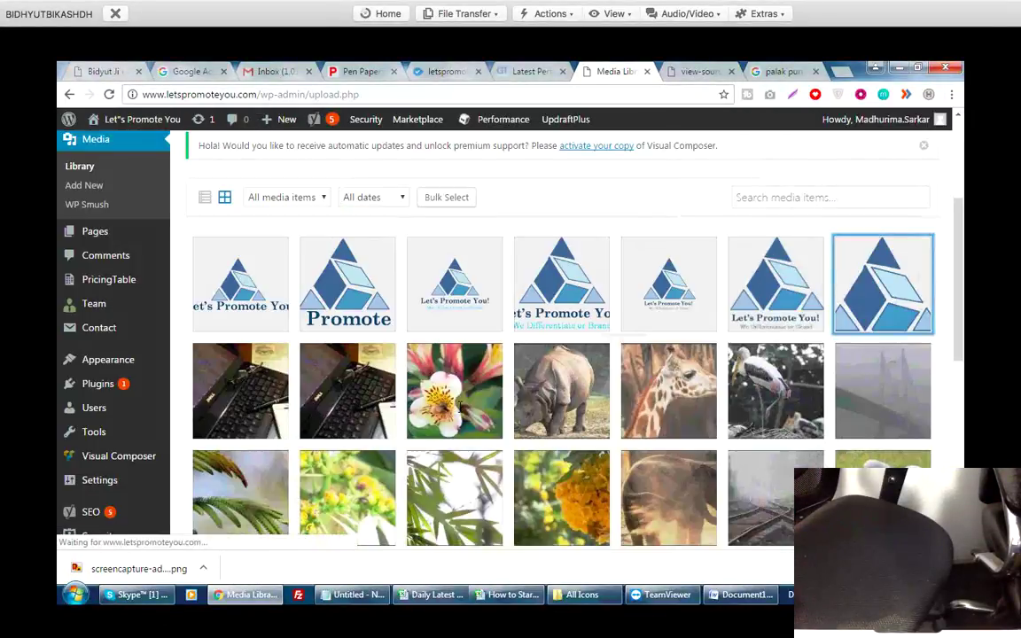
Permanently delete the Picture1.png logo as well.
key(Return)
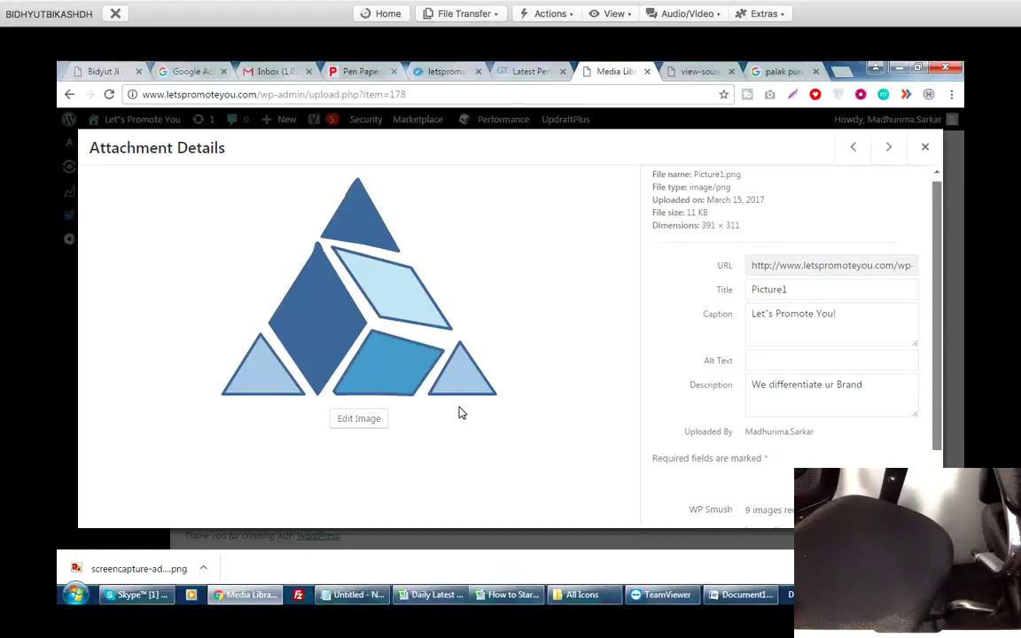
key(Delete)
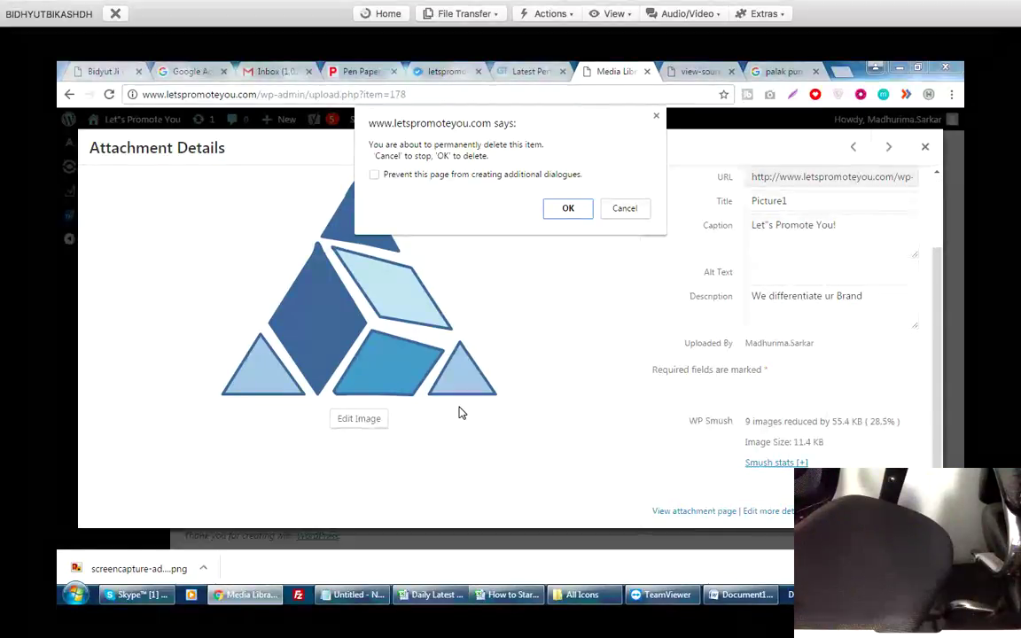
key(Return)
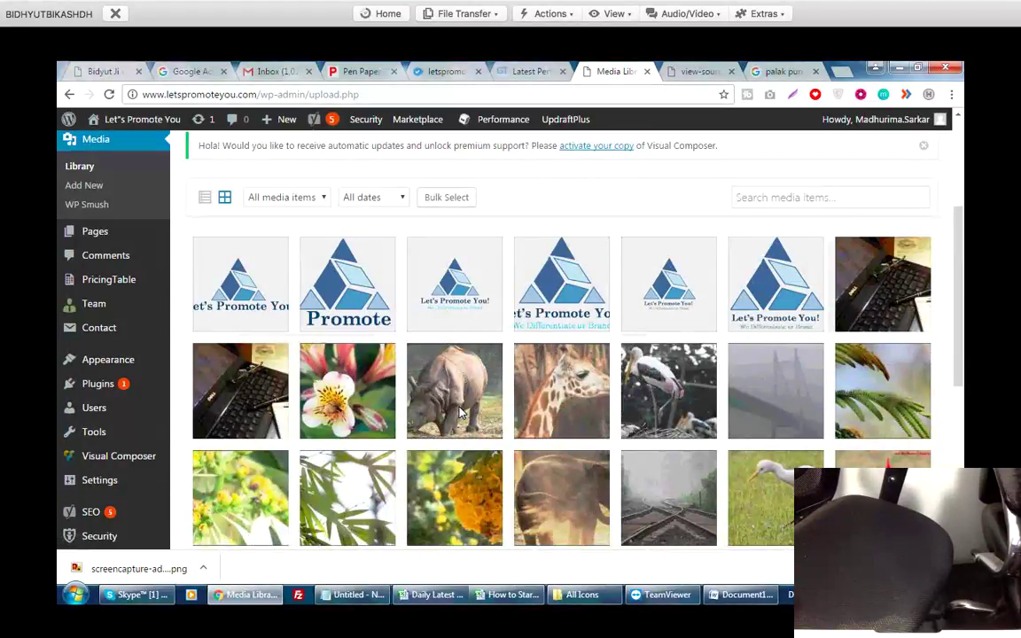
scroll(460, 412, down, 4)
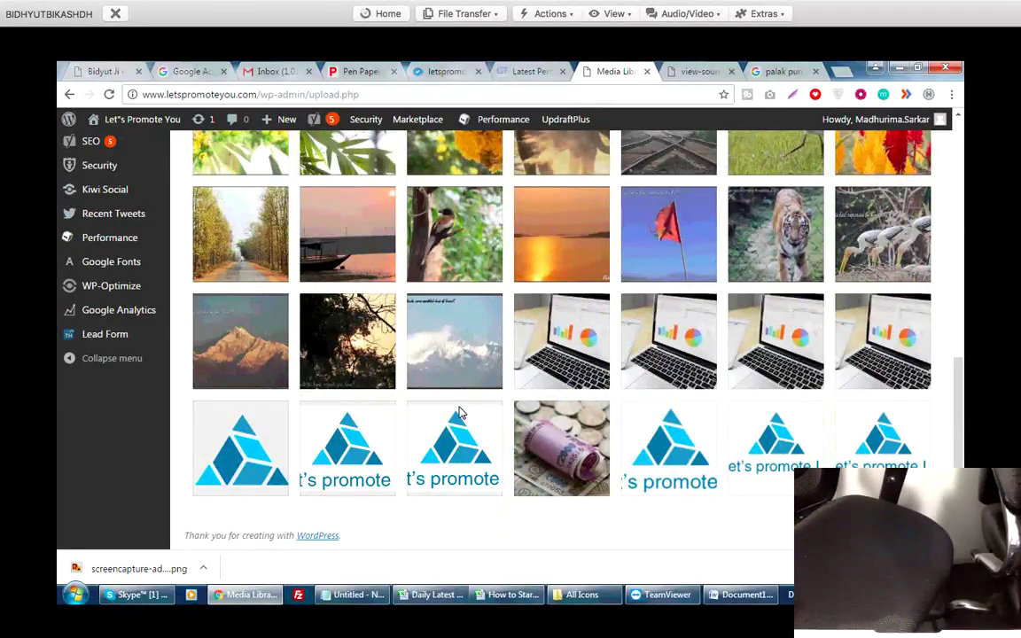
Look over the site's page source, then return to the Word SEO document.
key(ctrl+Tab)
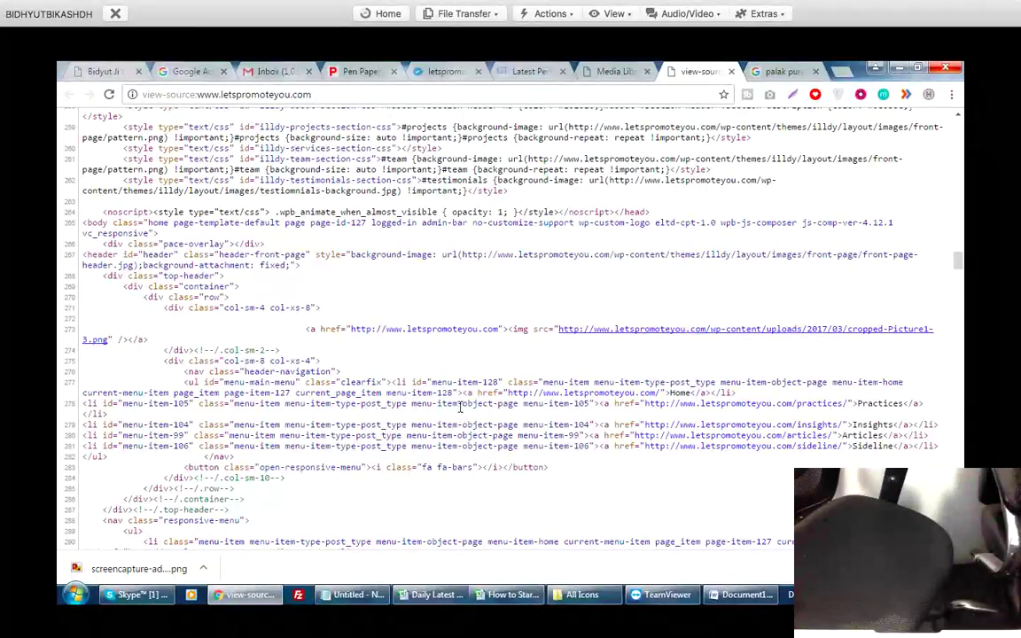
scroll(460, 408, down, 5)
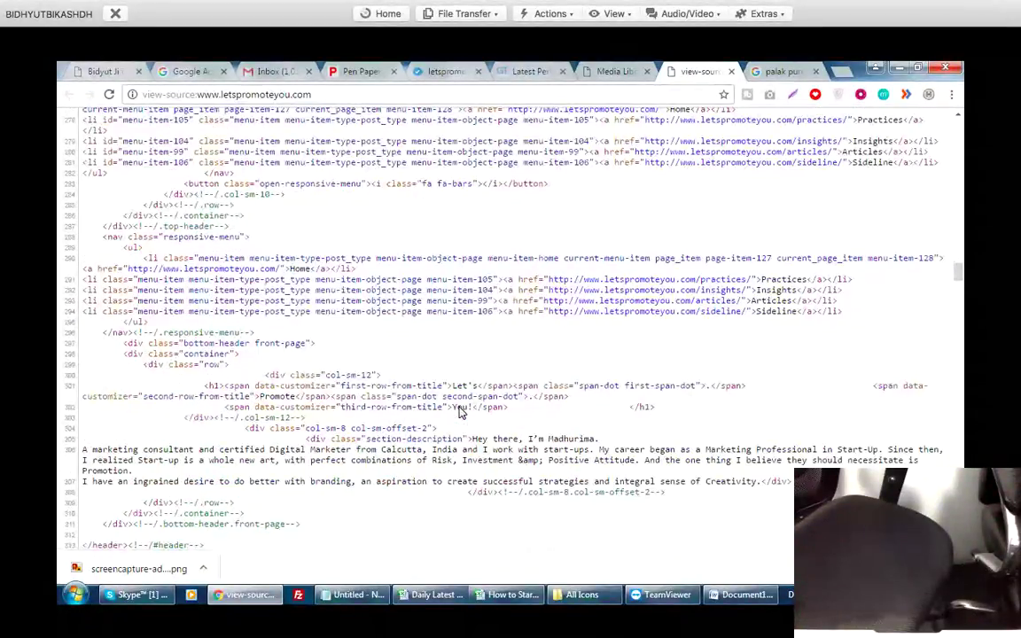
scroll(459, 409, up, 5)
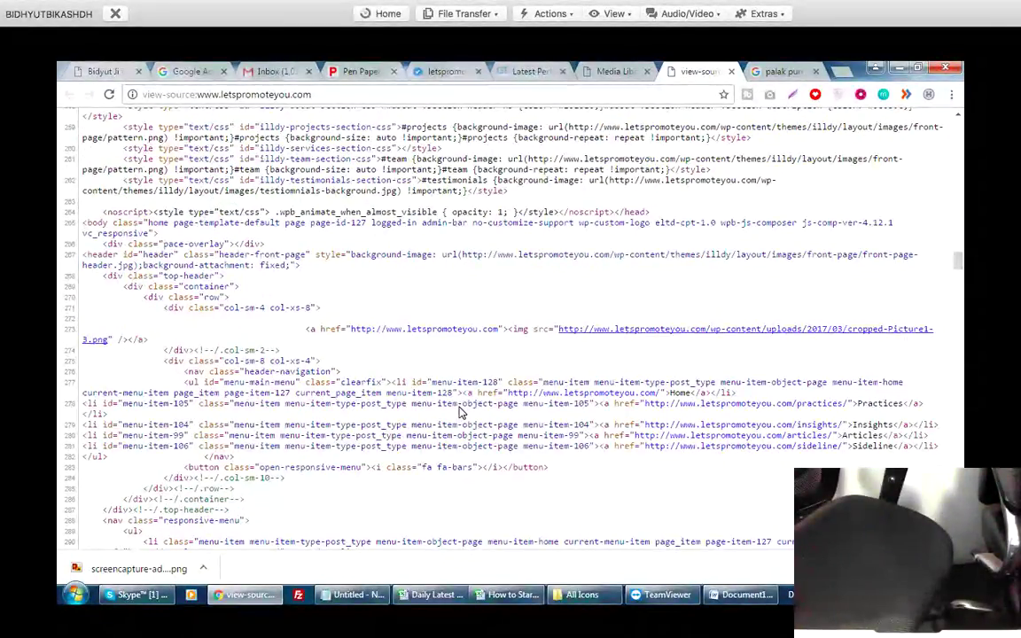
key(alt+Tab)
Select just the example image URL on the Ex line.
click(460, 407)
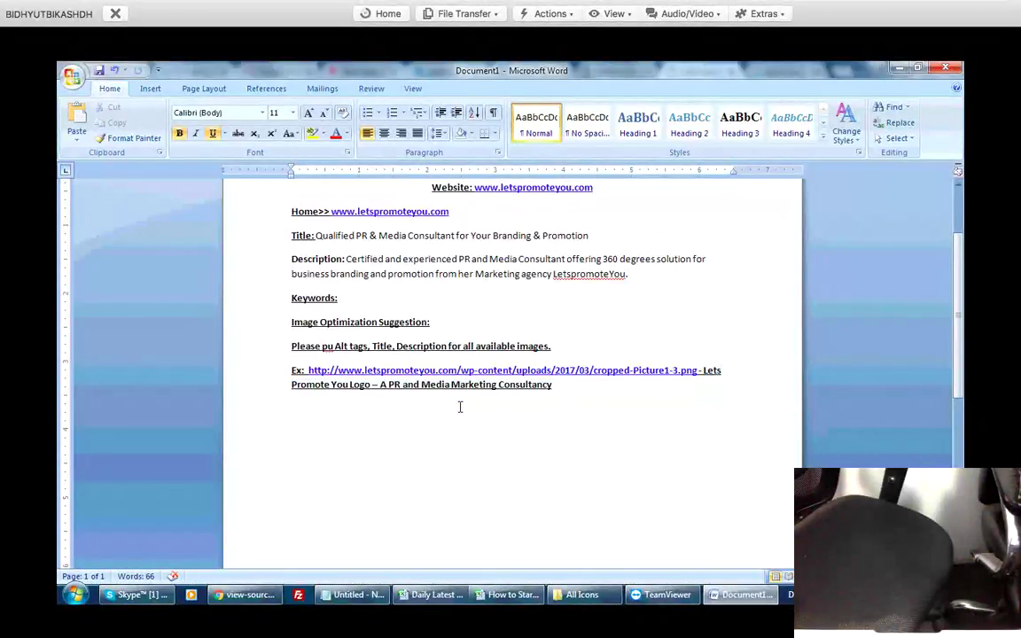
key(shift+Up)
key(shift+Up)
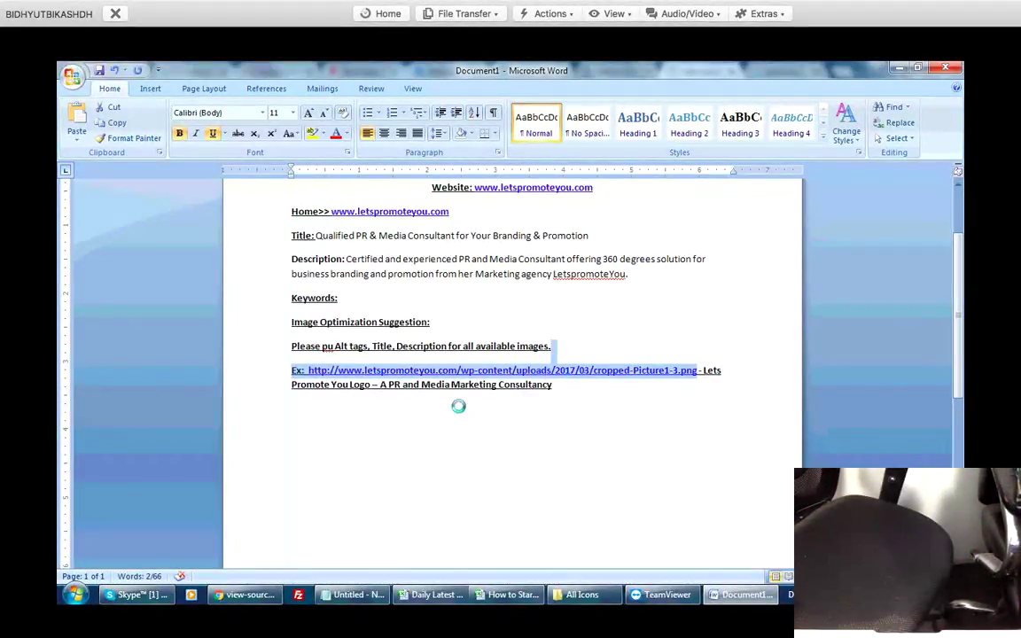
click(460, 407)
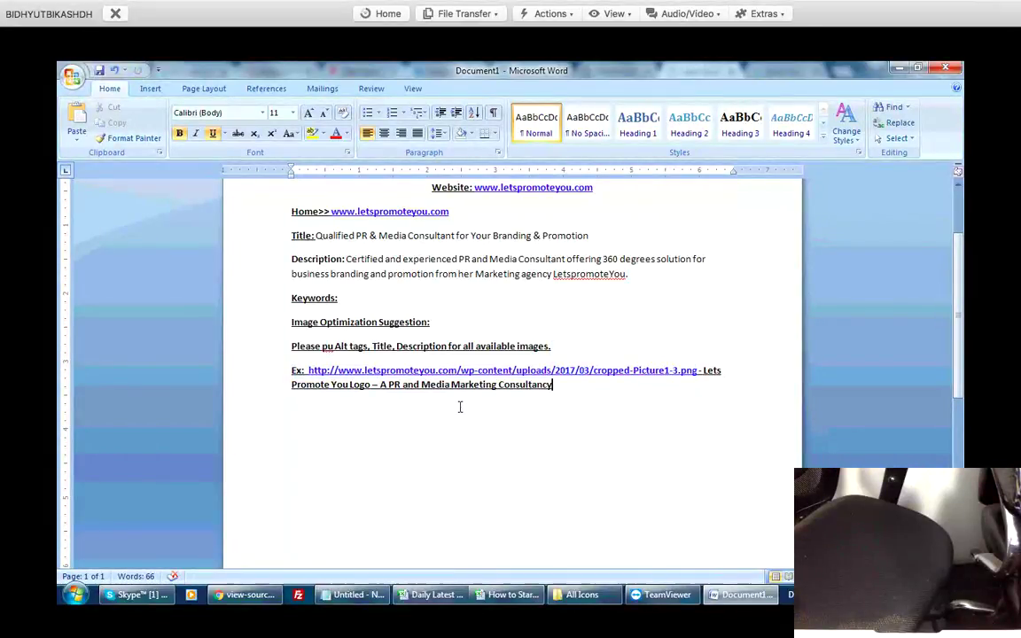
key(ctrl+shift+Left)
key(ctrl+shift+Left)
key(ctrl+shift+Left)
key(ctrl+shift+Left)
key(ctrl+shift+Left)
key(ctrl+shift+Left)
key(ctrl+c)
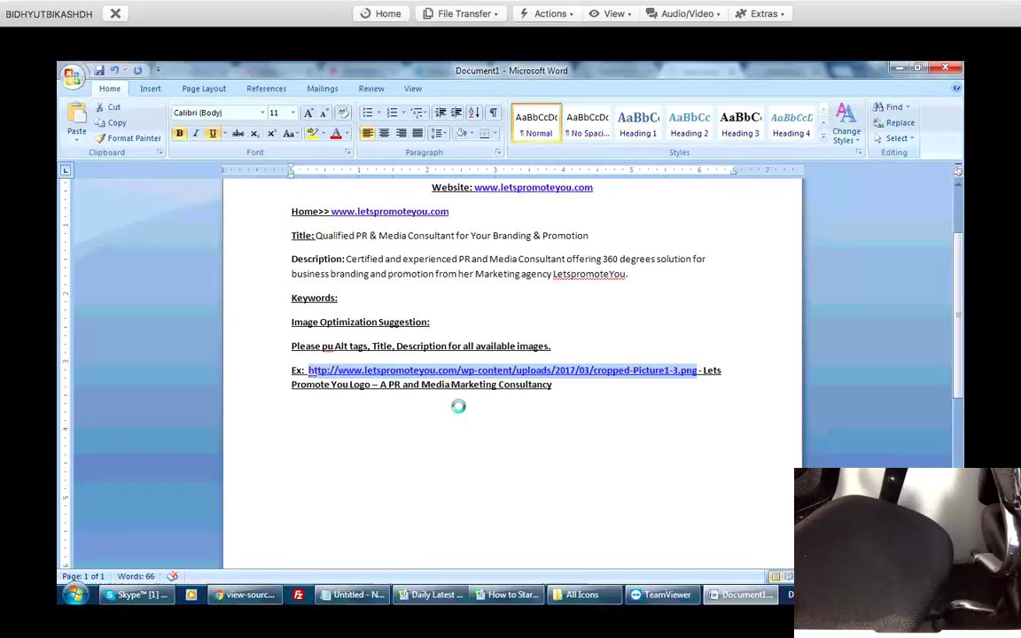
Search the letspromoteyou.com page source for the copied cropped-Picture1-3.png URL.
key(alt+Tab)
key(ctrl+f)
key(ctrl+v)
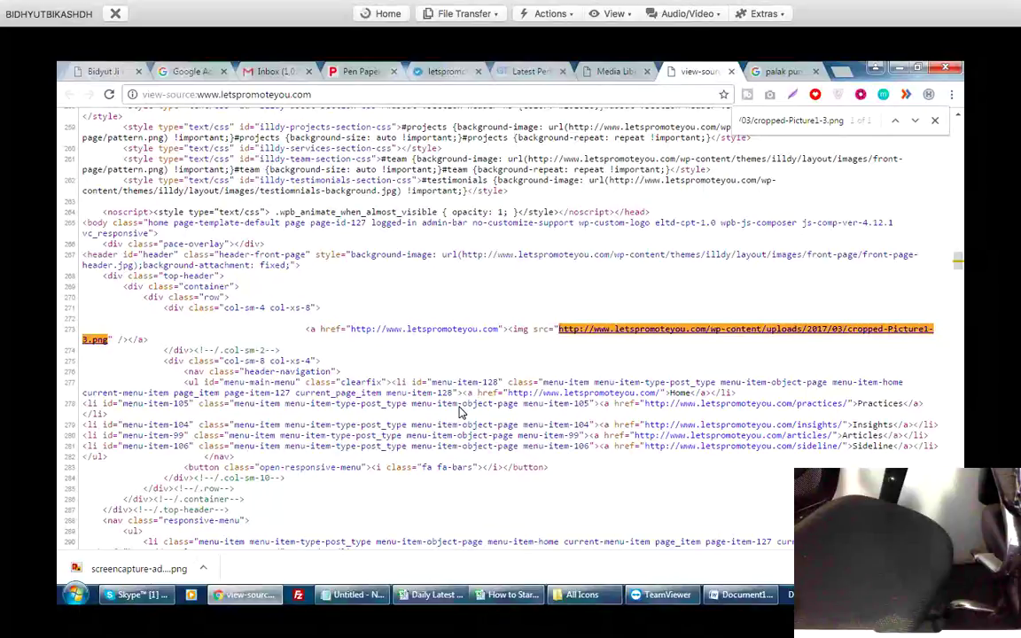
Reload the letspromoteyou.com view-source page, scan it, and move to the Media Library tab.
key(F5)
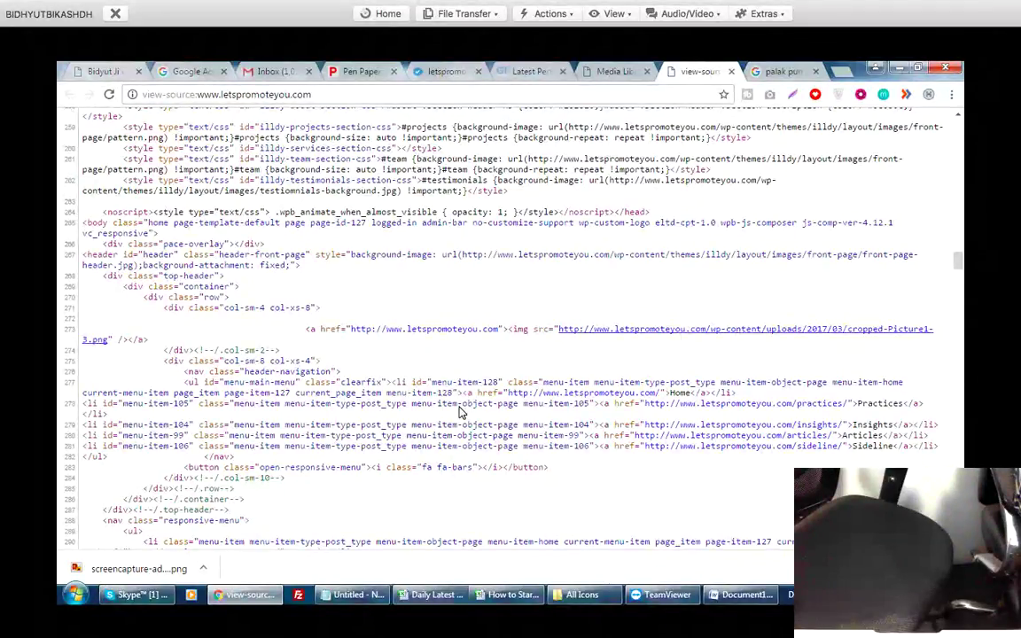
scroll(461, 412, down, 5)
scroll(461, 412, up, 3)
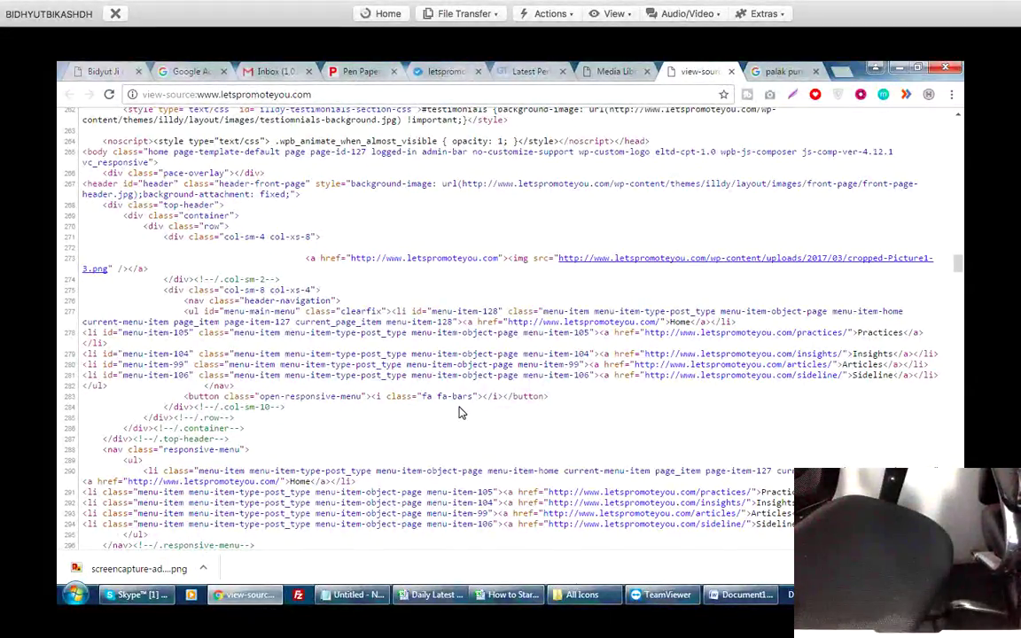
key(ctrl+shift+Tab)
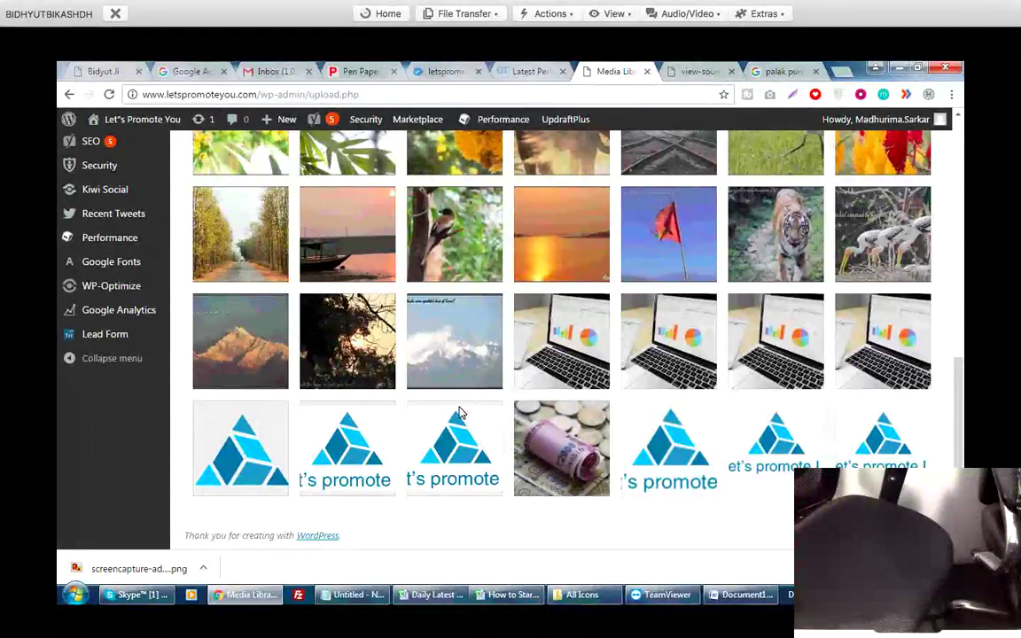
key(ctrl+t)
text(pa)
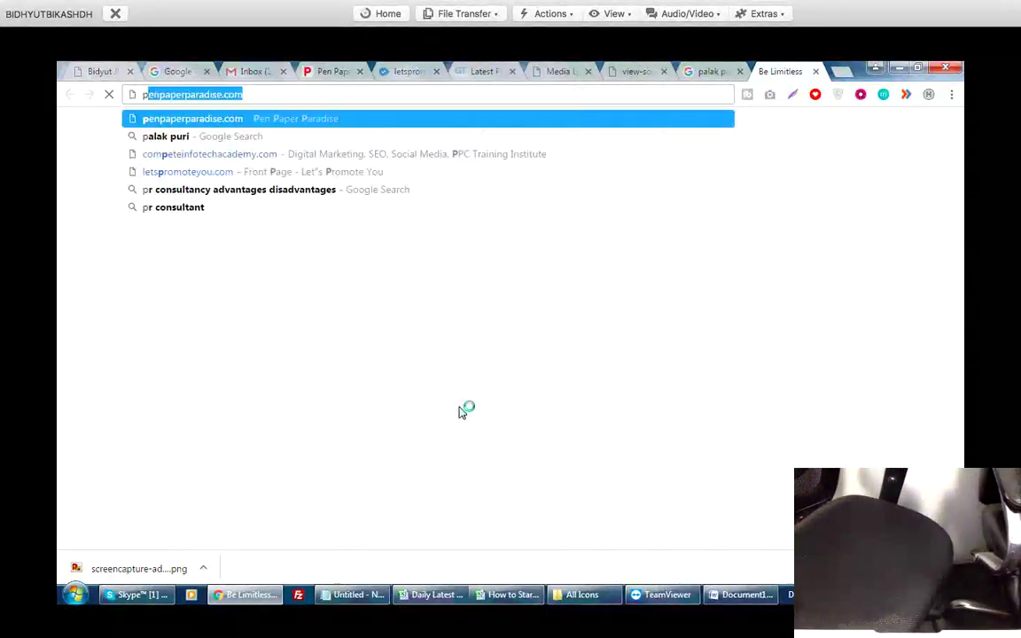
text(la)
key(Return)
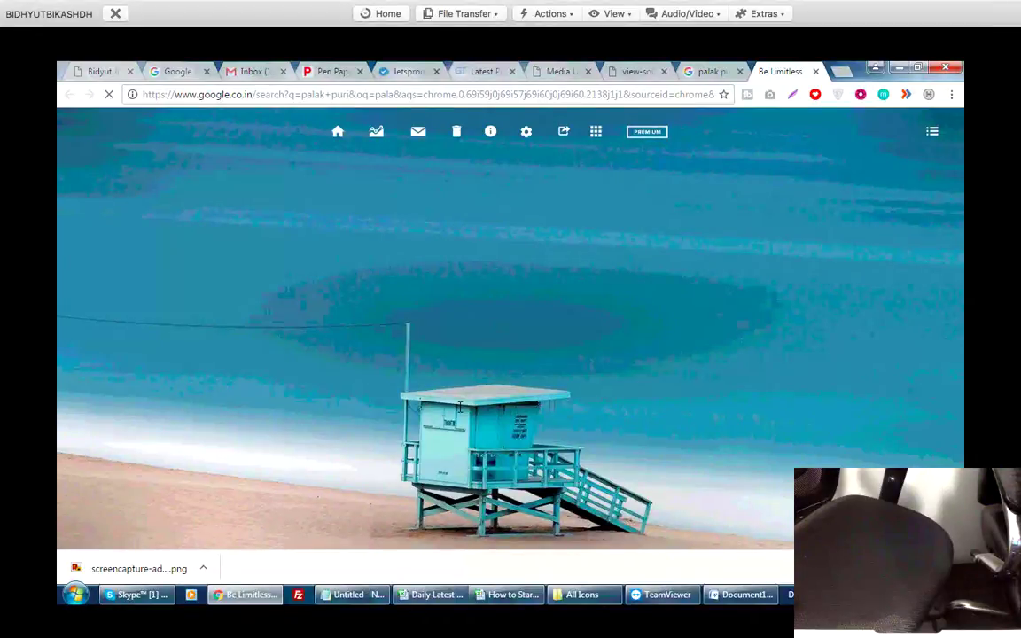
On the Pen Paper Paradise blog, scroll the listing and open the MAA post.
key(ctrl+4)
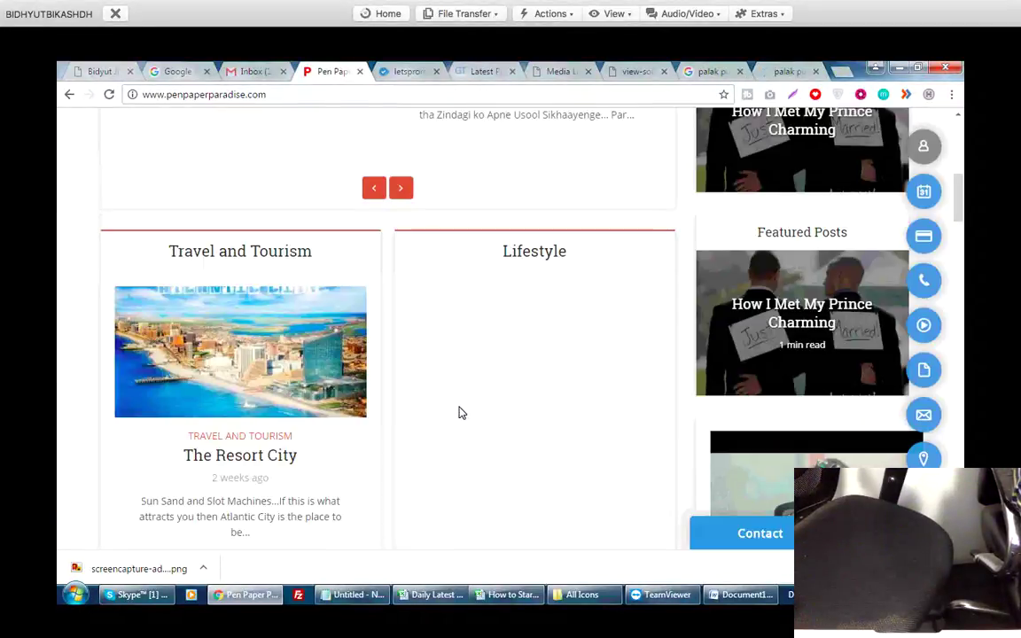
scroll(460, 406, up, 6)
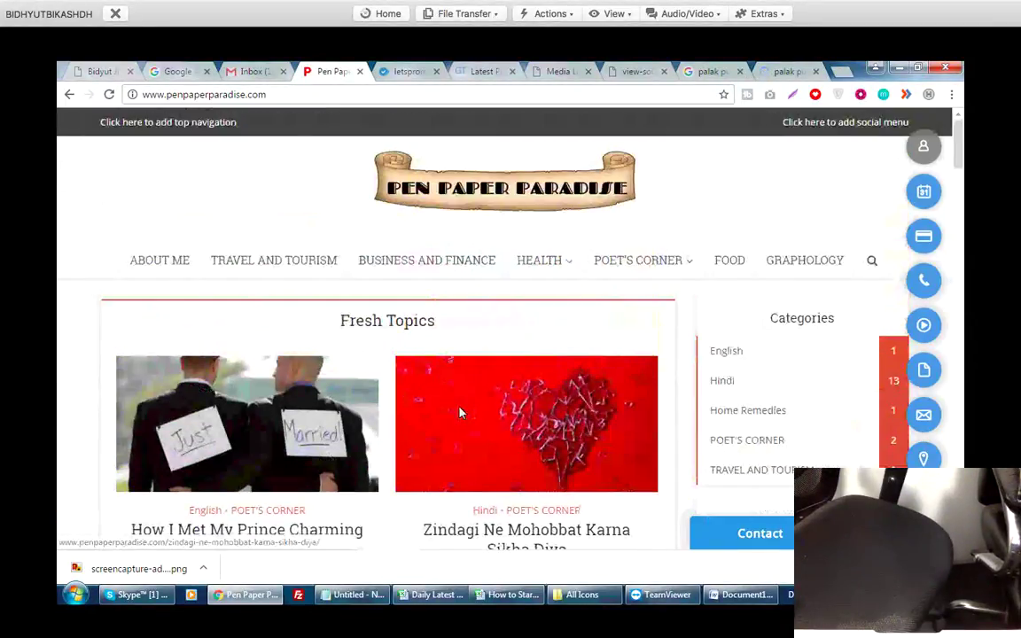
scroll(459, 412, down, 8)
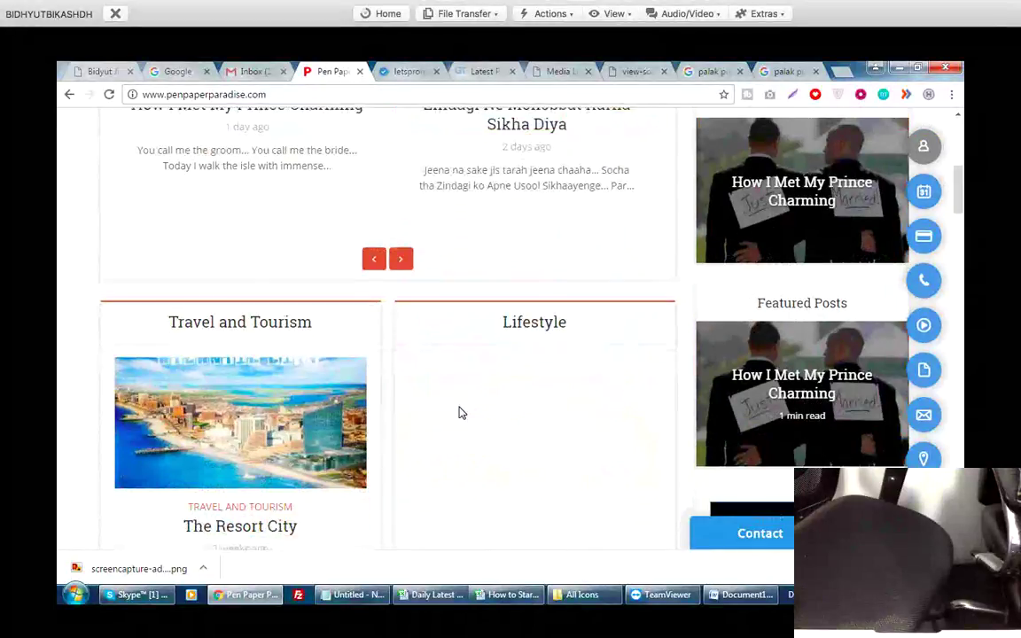
scroll(460, 412, down, 5)
scroll(460, 412, up, 8)
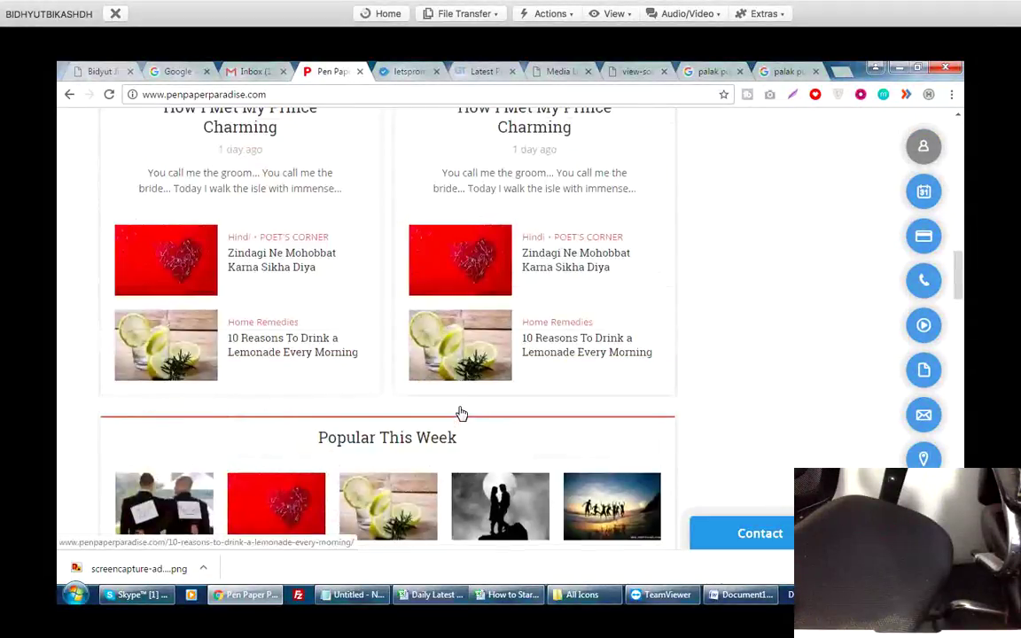
scroll(460, 412, up, 6)
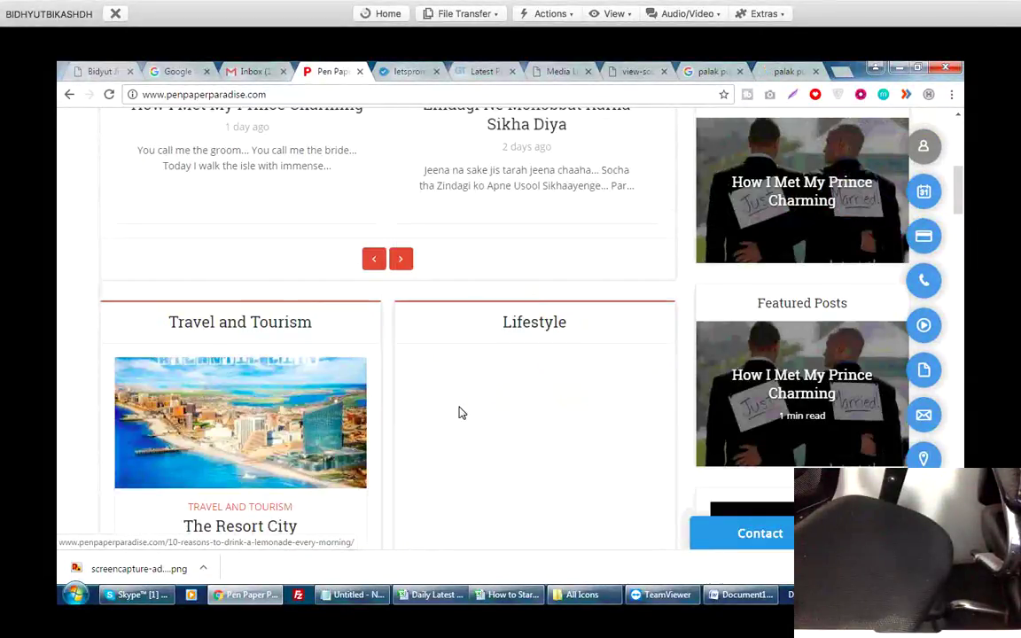
scroll(460, 412, down, 6)
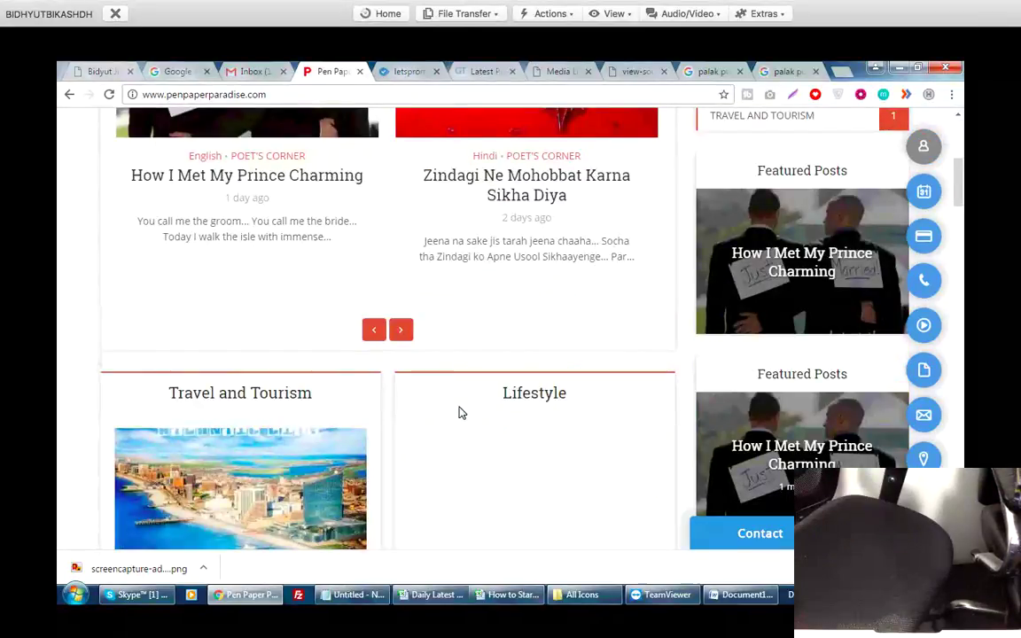
scroll(460, 412, down, 6)
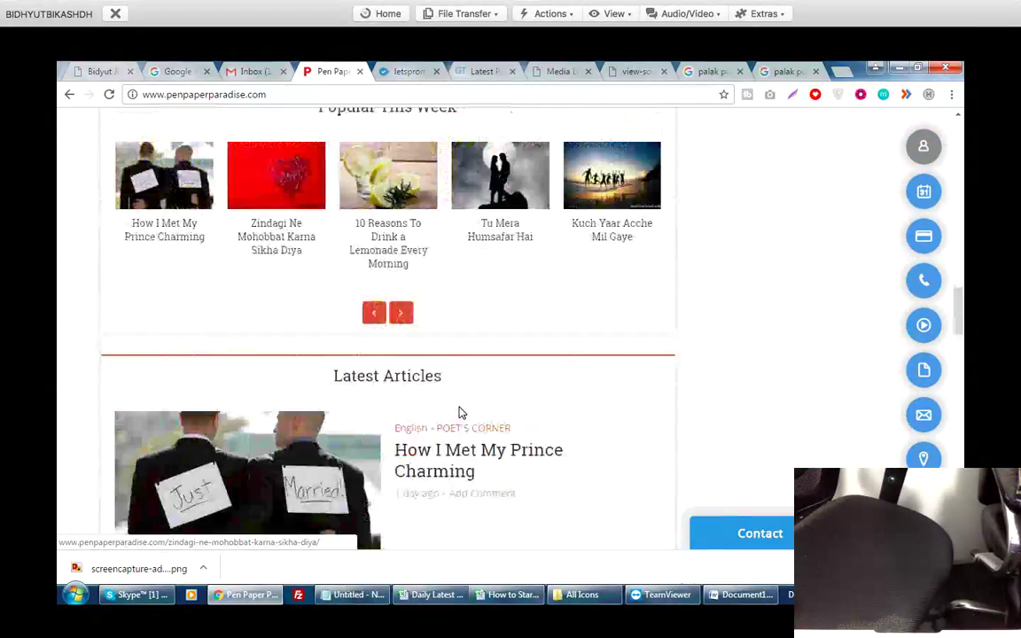
scroll(460, 412, down, 5)
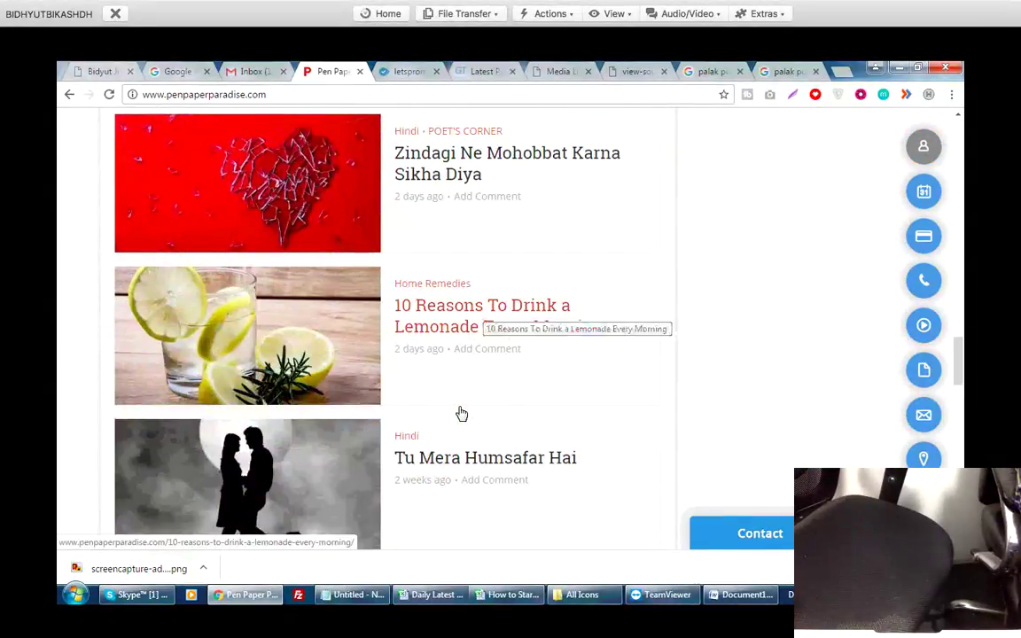
scroll(460, 412, down, 5)
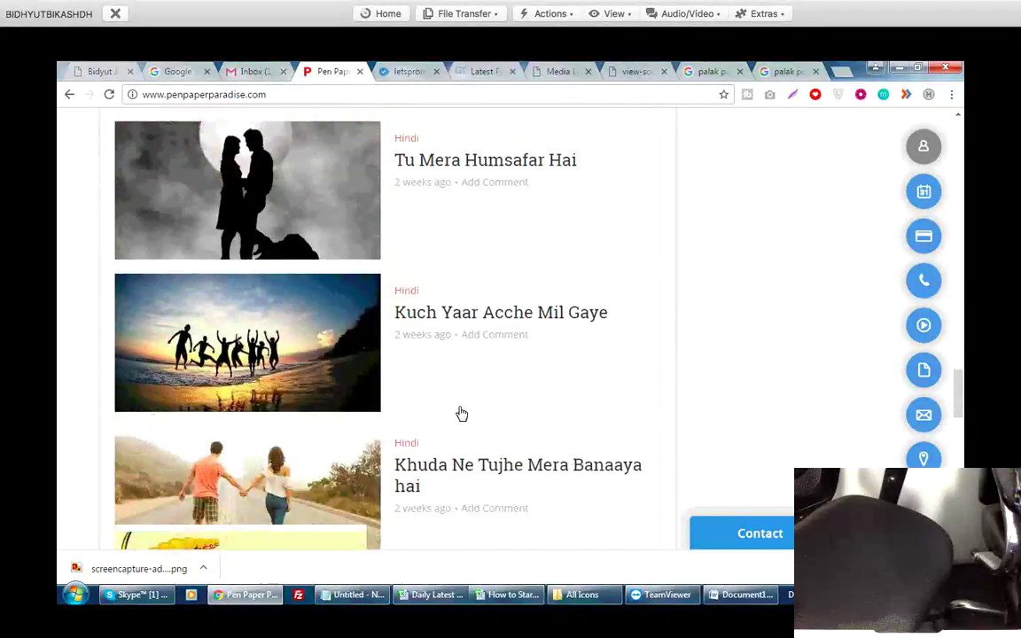
scroll(460, 412, down, 3)
click(460, 412)
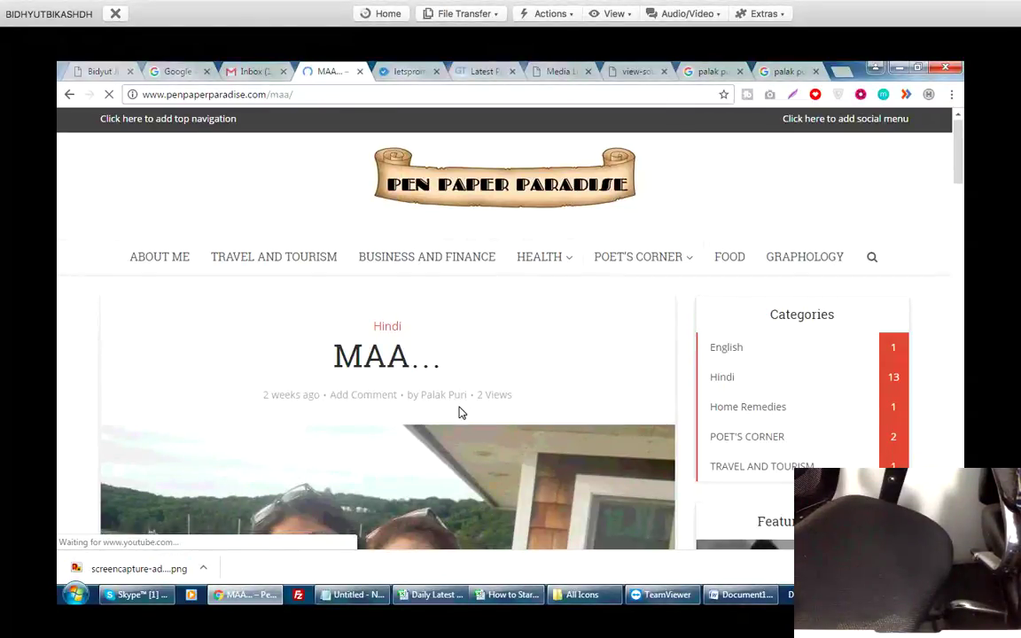
Open View page source for the MAA post from the page's context menu.
scroll(459, 412, down, 3)
right_click(459, 412)
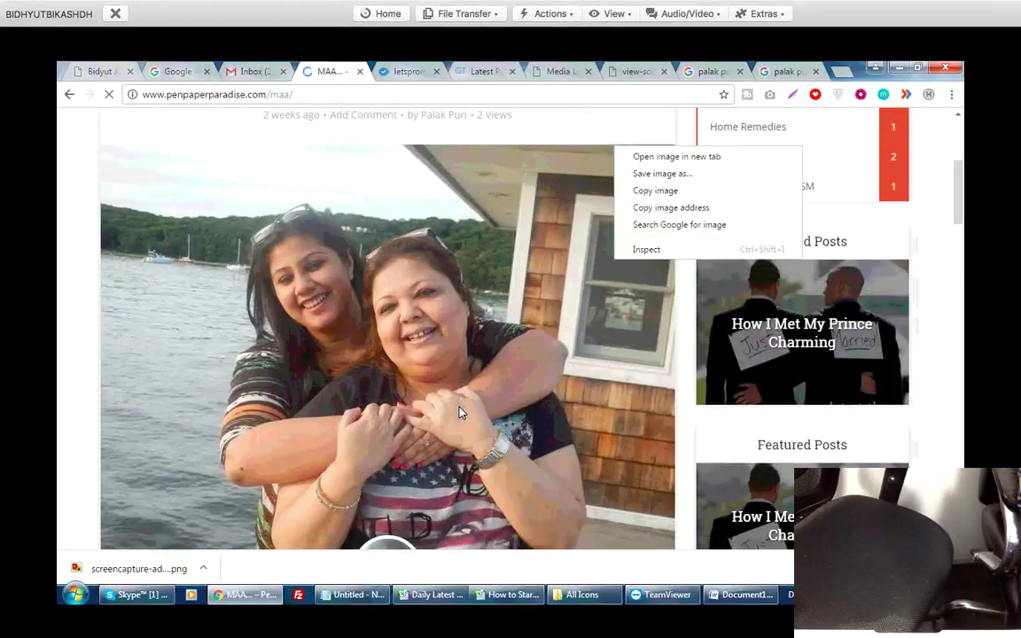
key(Up)
key(Up)
key(Up)
key(Up)
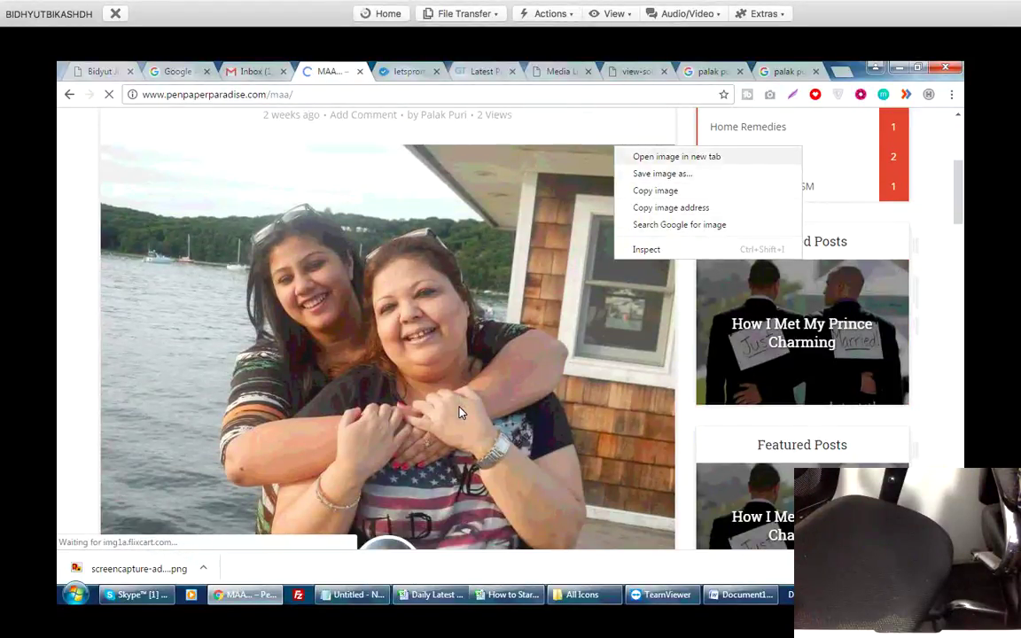
key(Escape)
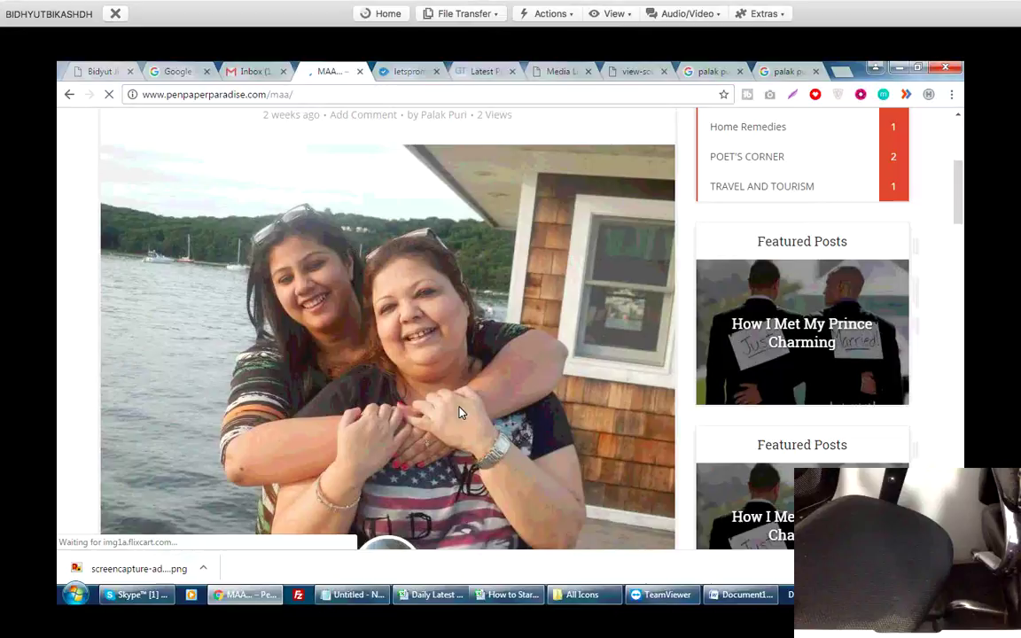
scroll(459, 412, down, 5)
key(shift+F10)
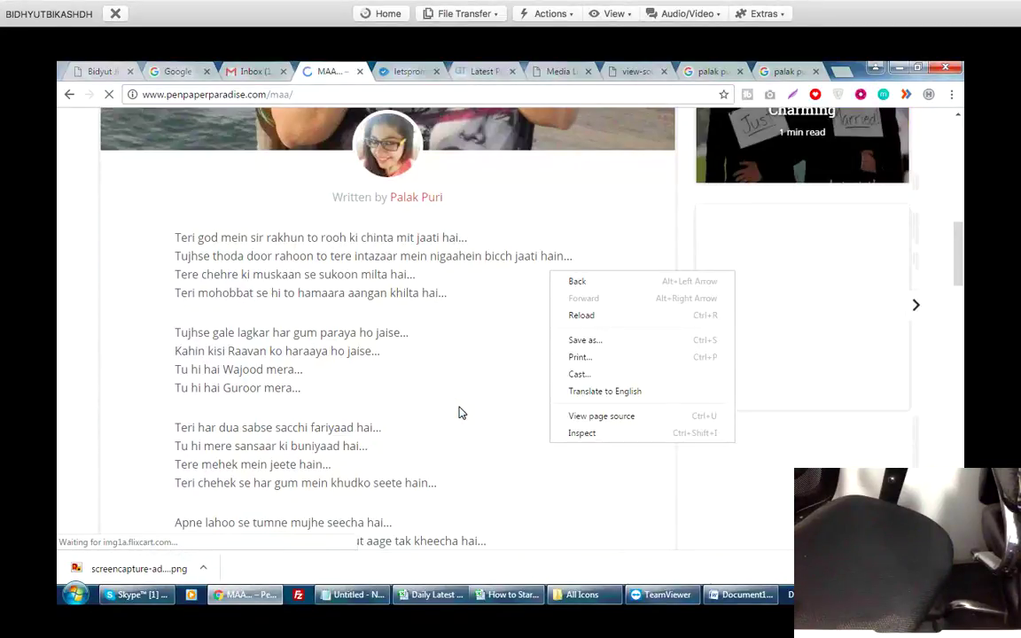
key(Up)
key(Up)
key(Return)
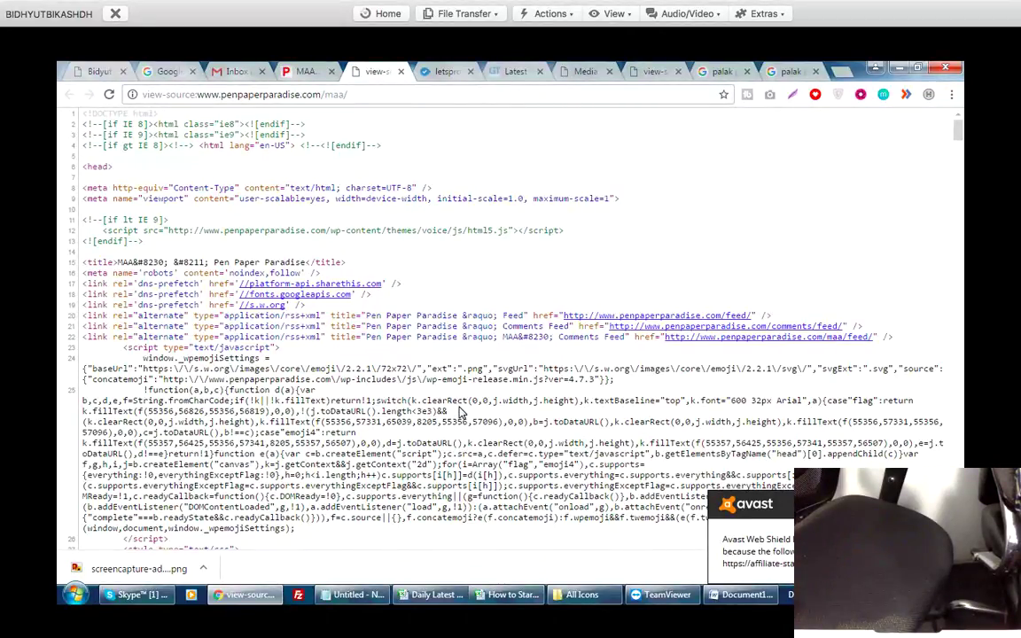
Search the MAA source for 'pala' and select the name in the photo's alt text.
key(ctrl+f)
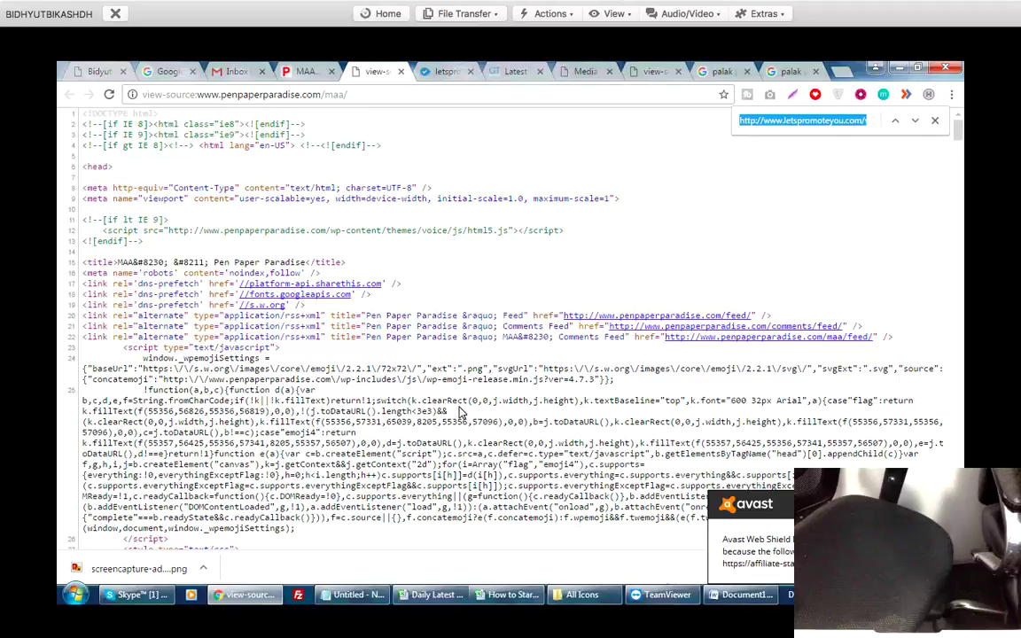
text(pala)
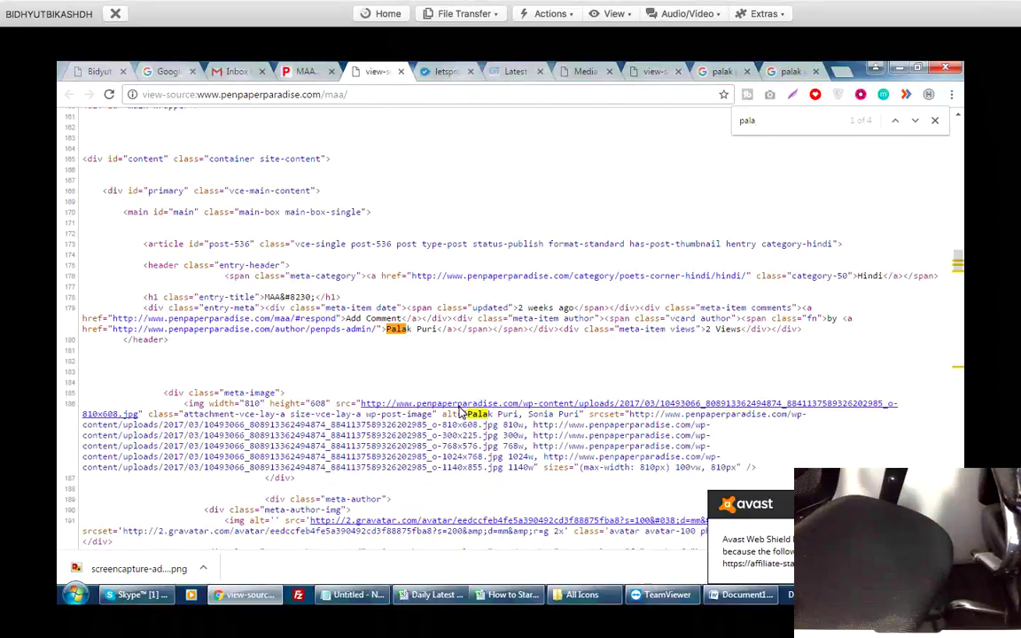
drag(528, 414, 578, 414)
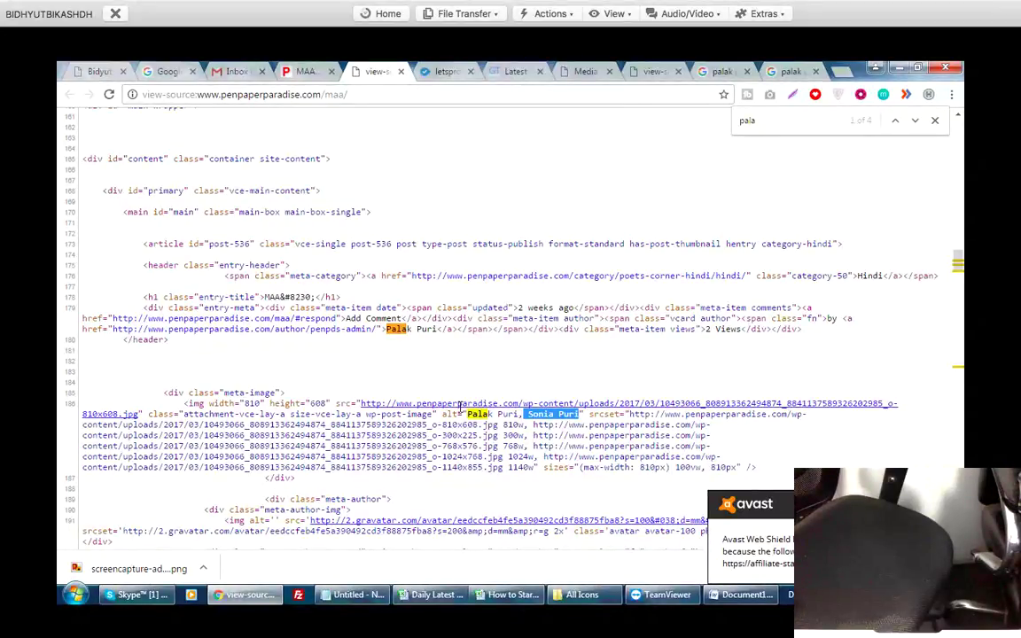
scroll(460, 407, down, 5)
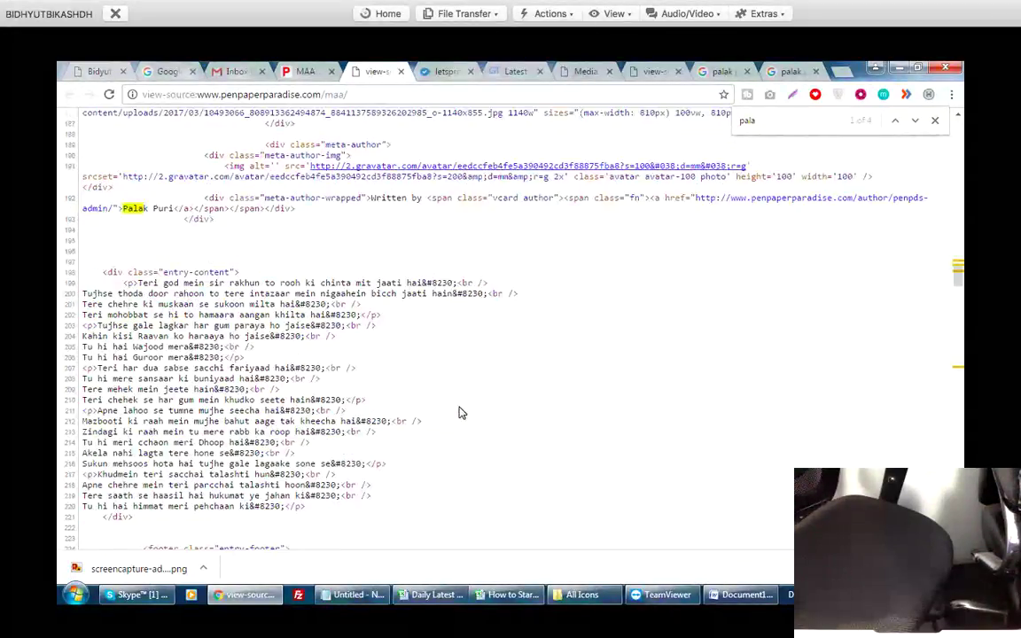
scroll(460, 412, down, 6)
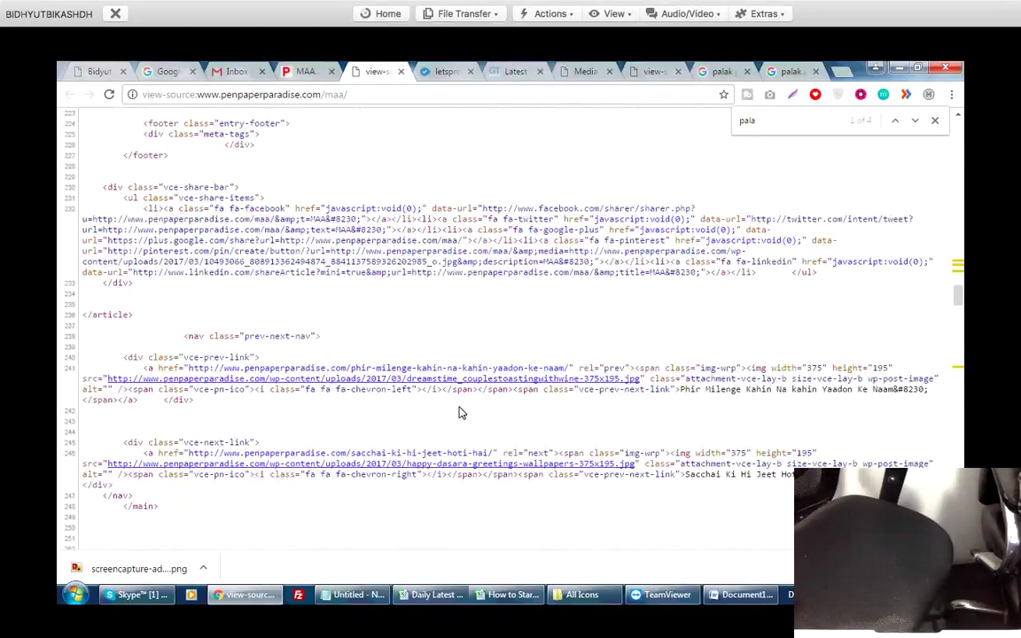
scroll(460, 412, down, 6)
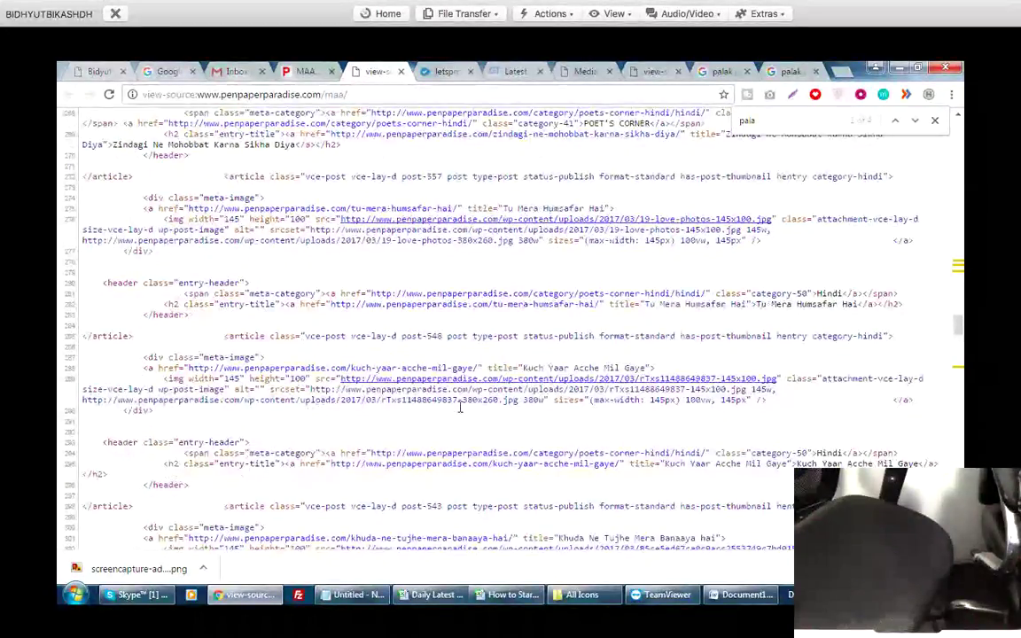
scroll(460, 412, up, 5)
Close the page source tab and move on to the next open tab.
key(ctrl+w)
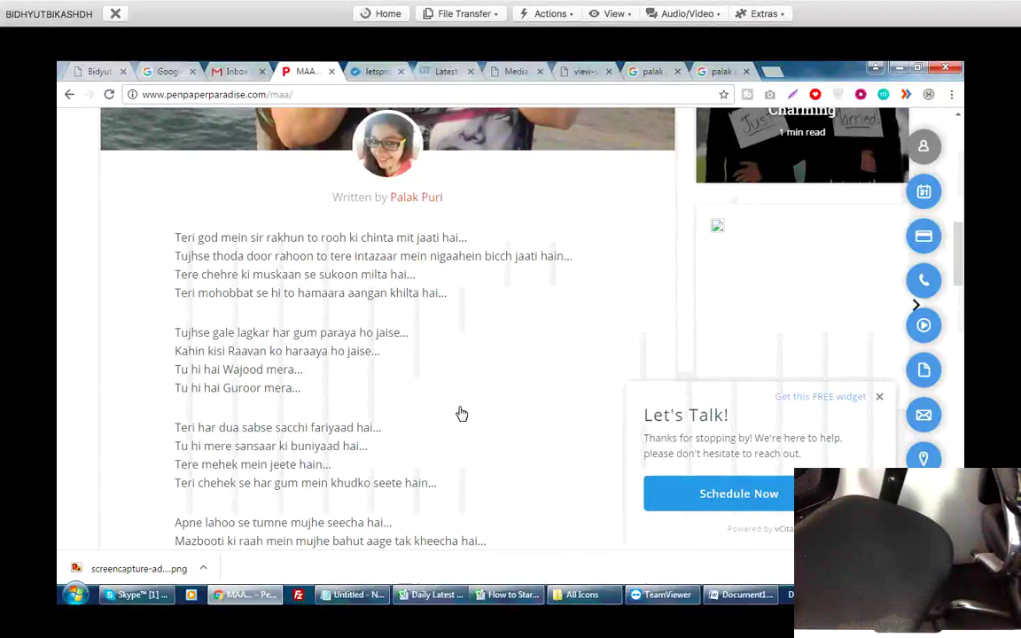
scroll(460, 412, up, 3)
key(ctrl+Tab)
key(ctrl+Tab)
key(ctrl+Tab)
key(ctrl+Tab)
key(ctrl+Tab)
Close the source tab, reach the Media Library, and go to Plugins > Add New.
key(ctrl+w)
key(ctrl+shift+Tab)
key(ctrl+Tab)
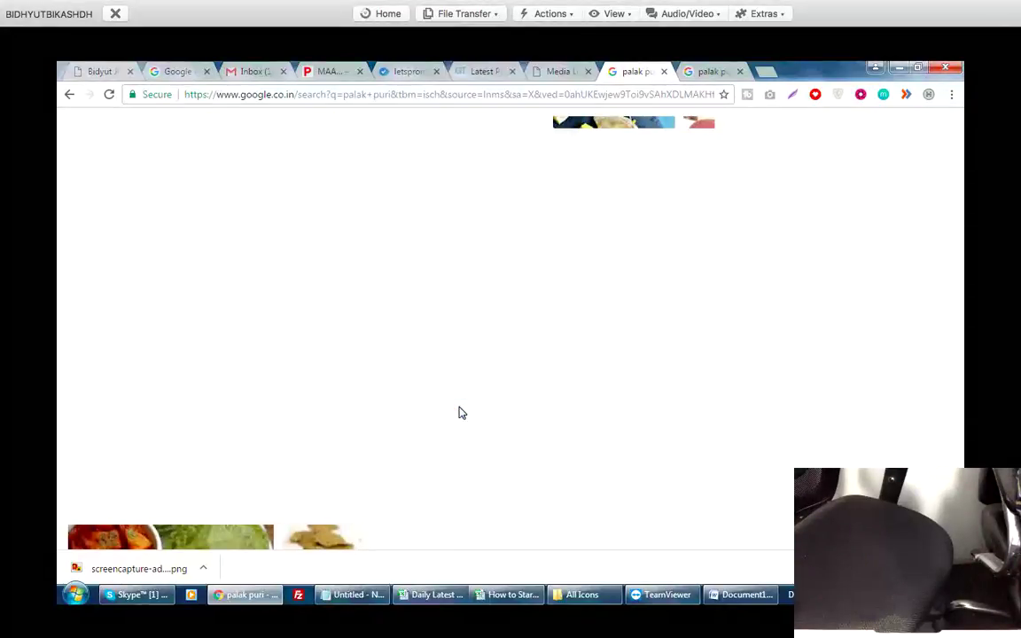
key(ctrl+Tab)
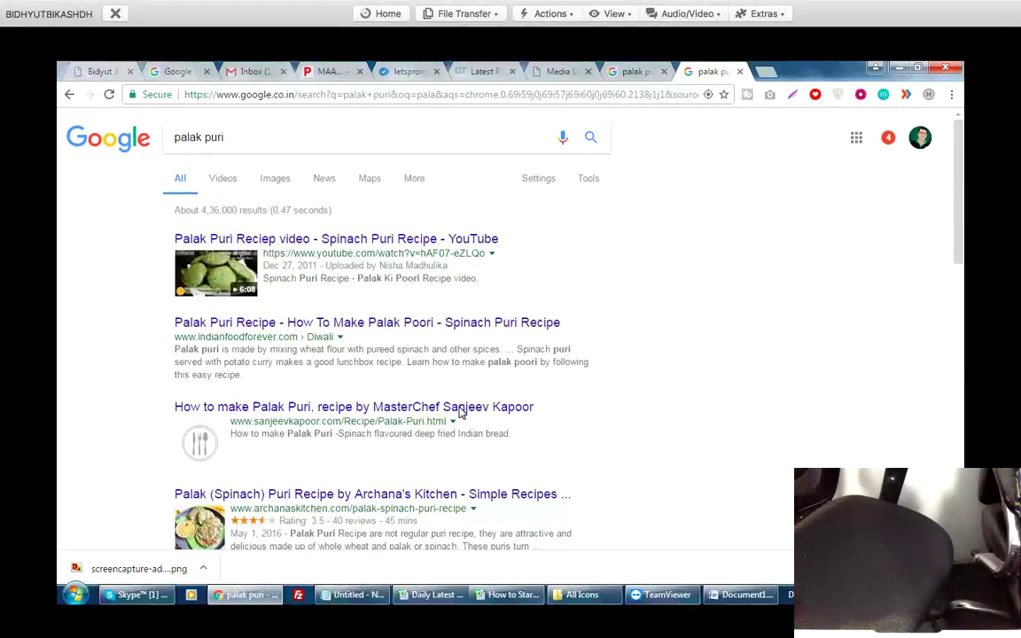
key(ctrl+Tab)
key(ctrl+Tab)
key(ctrl+Tab)
key(ctrl+Tab)
key(ctrl+Tab)
key(ctrl+Tab)
key(ctrl+Tab)
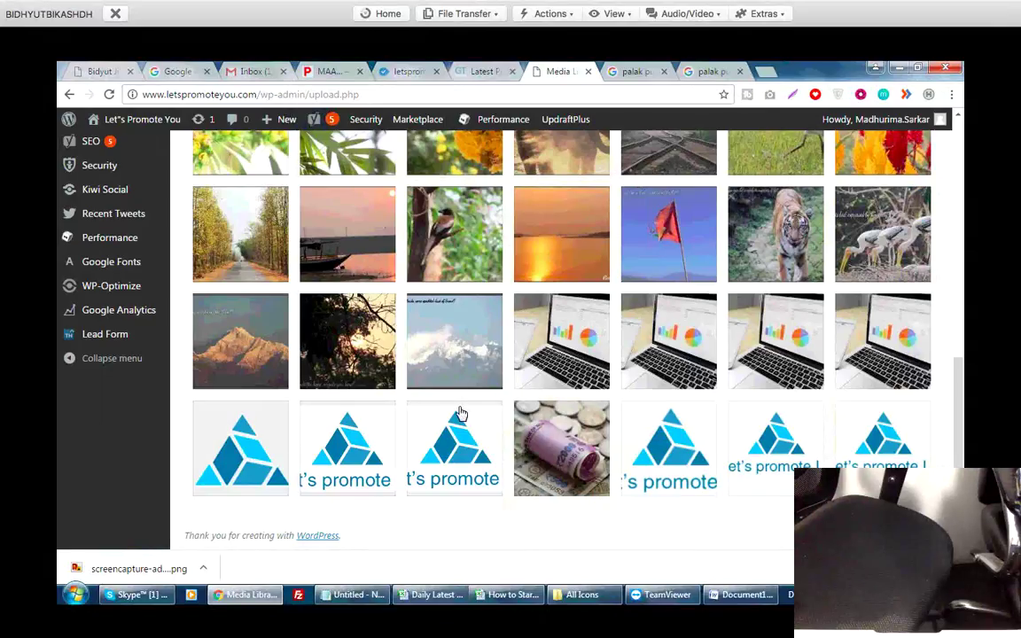
scroll(460, 414, up, 10)
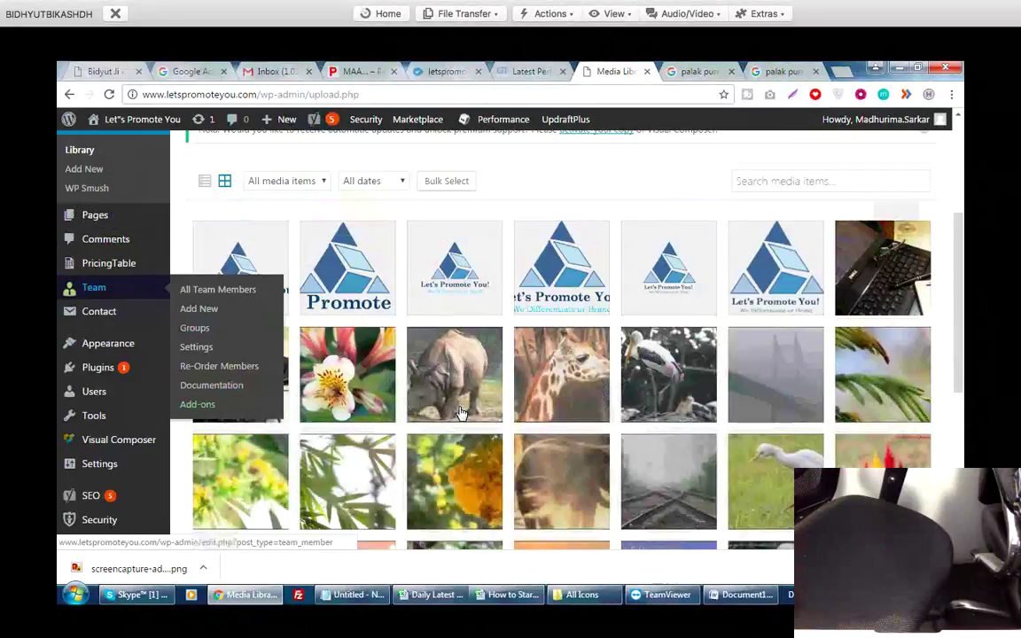
mouse_move(98, 367)
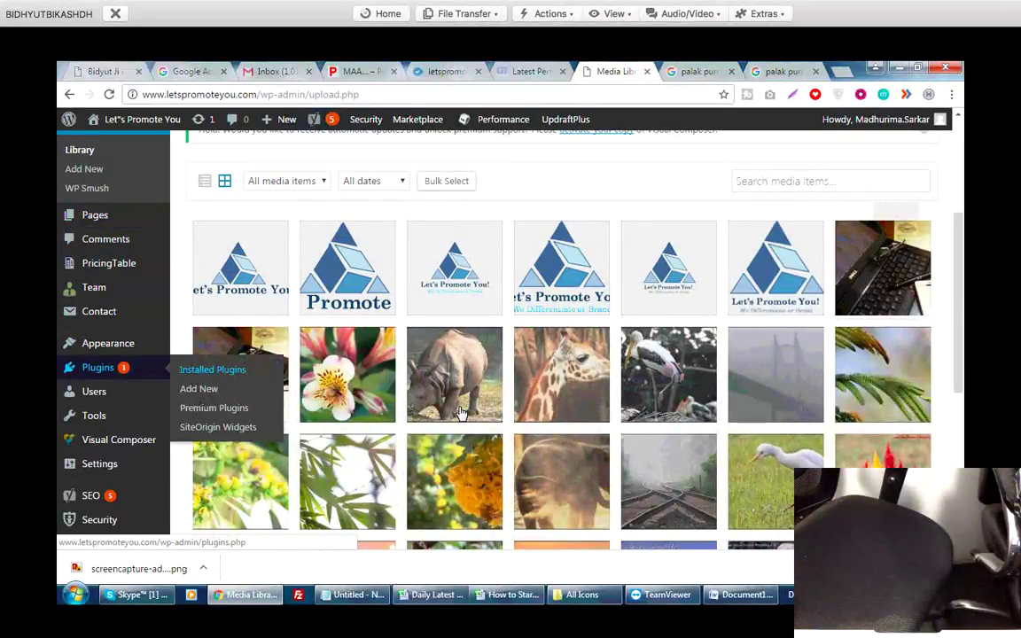
click(199, 388)
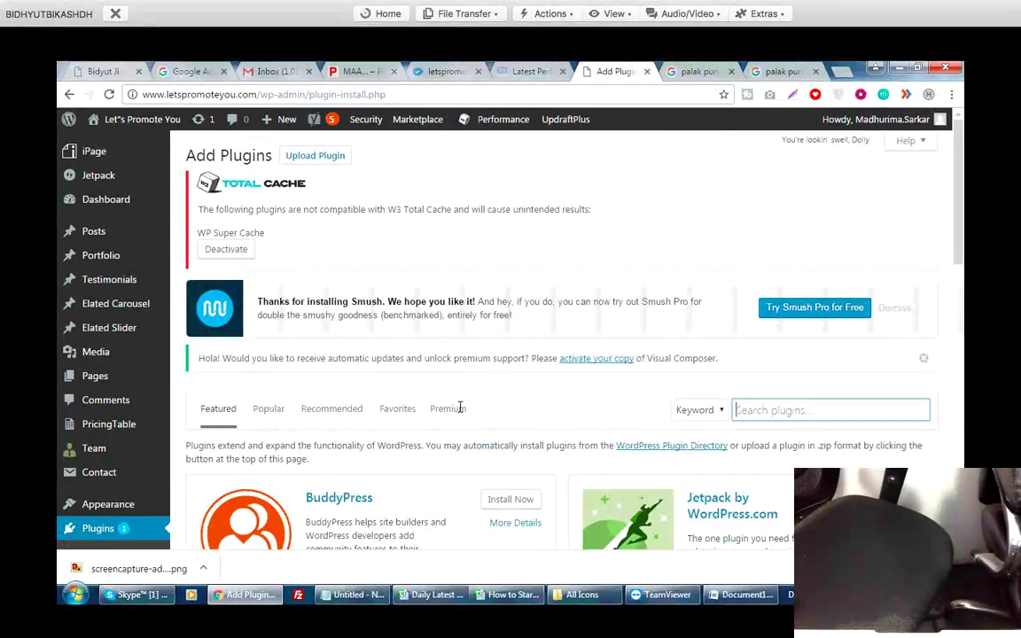
Search plugins for 'right click disable' and browse the copy-protection plugin results.
text(right click disc)
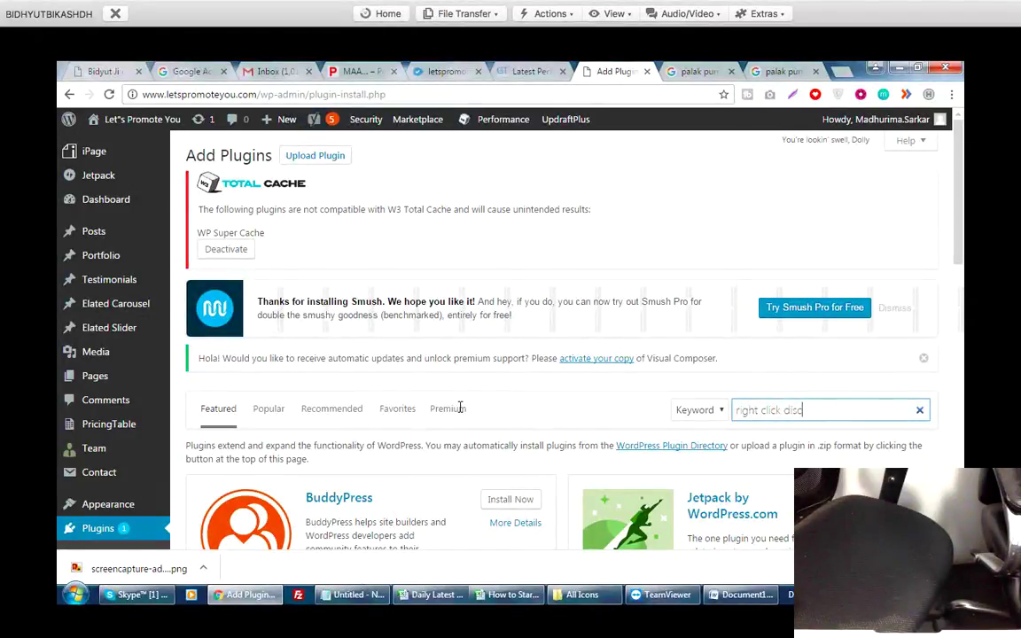
key(BackSpace)
text(a)
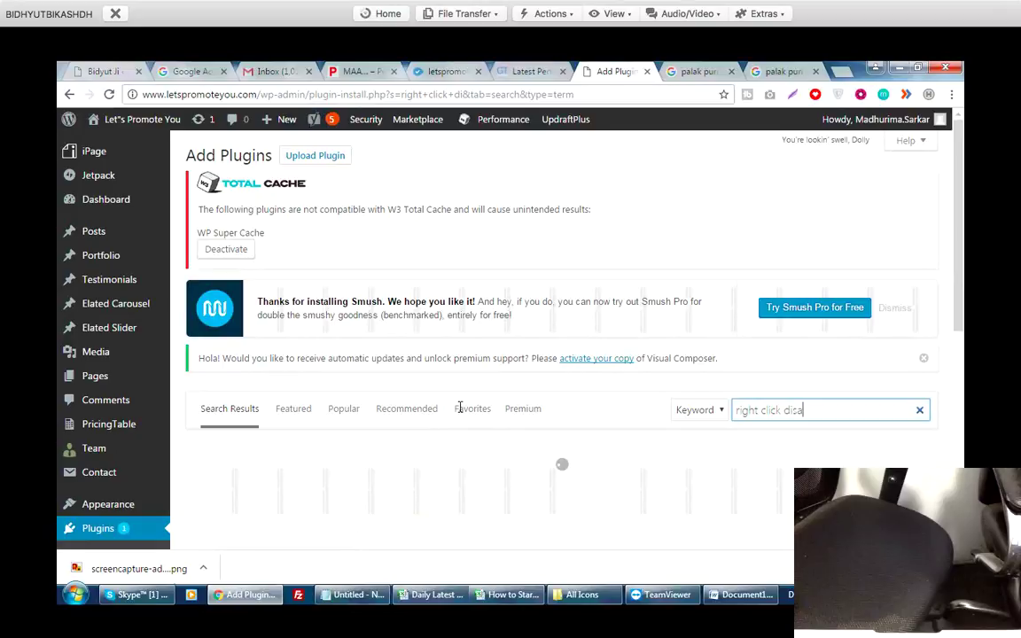
text(ble)
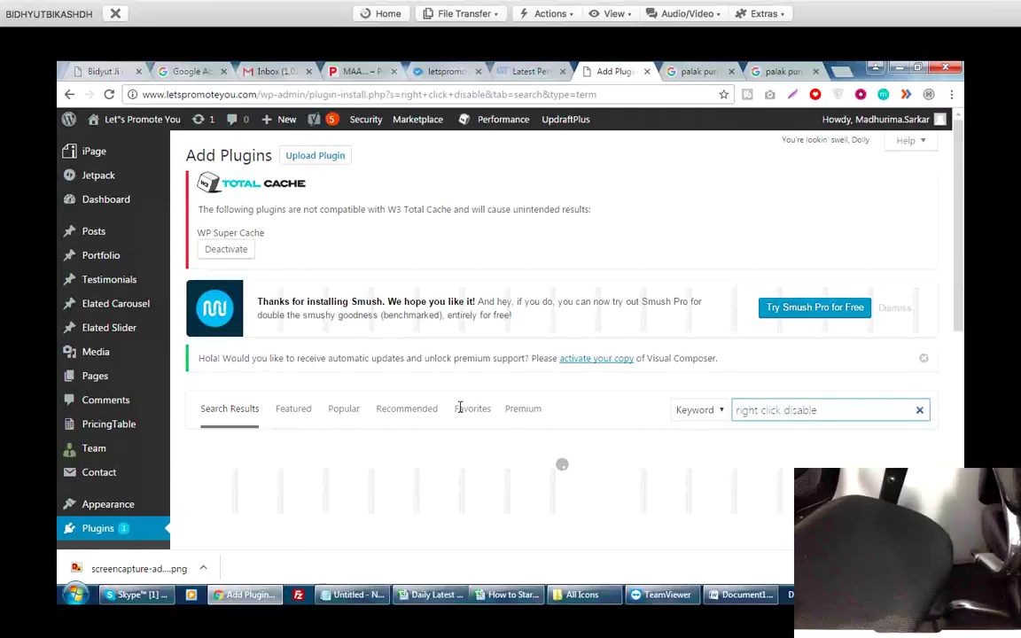
scroll(459, 408, down, 3)
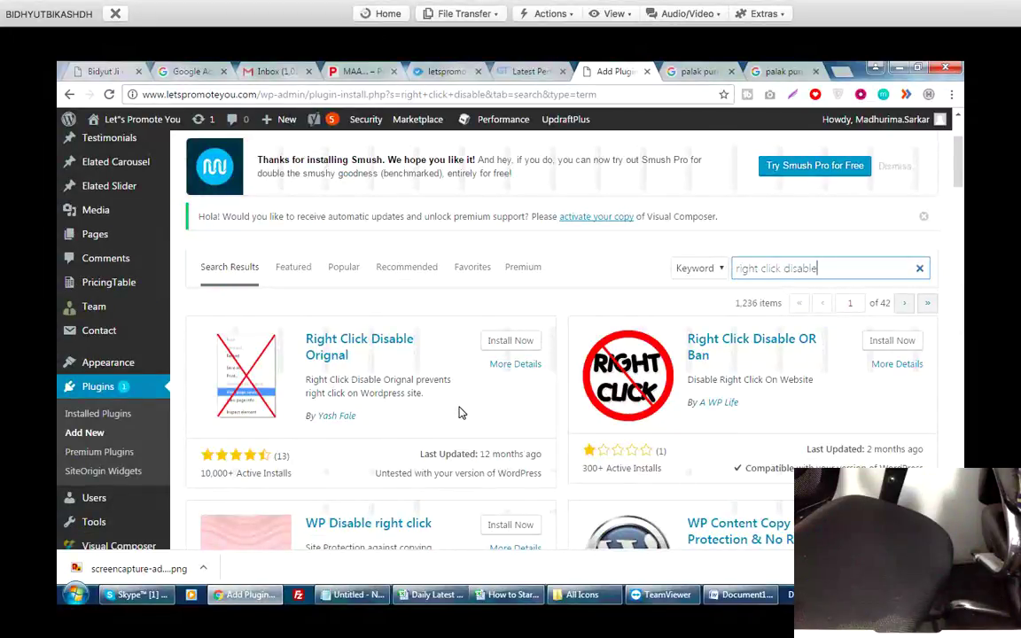
scroll(459, 412, down, 3)
scroll(460, 414, up, 3)
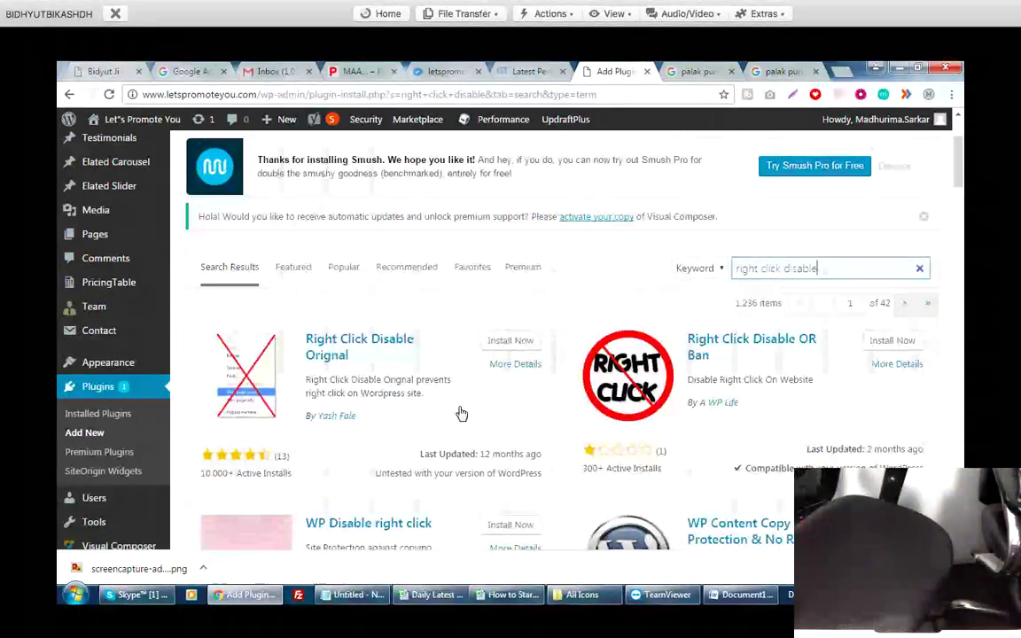
scroll(460, 413, down, 6)
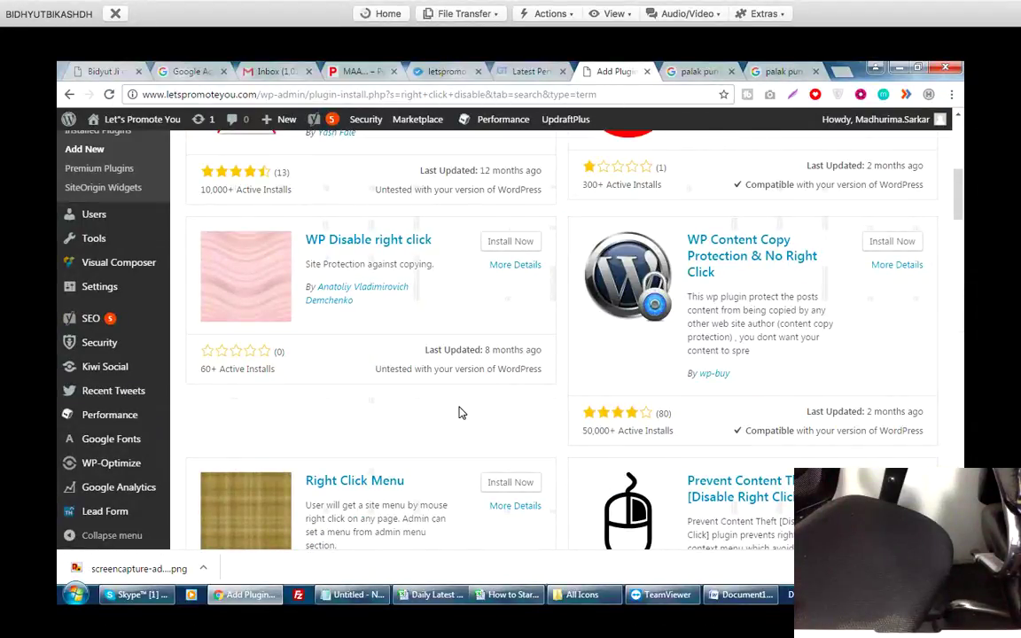
scroll(459, 412, up, 3)
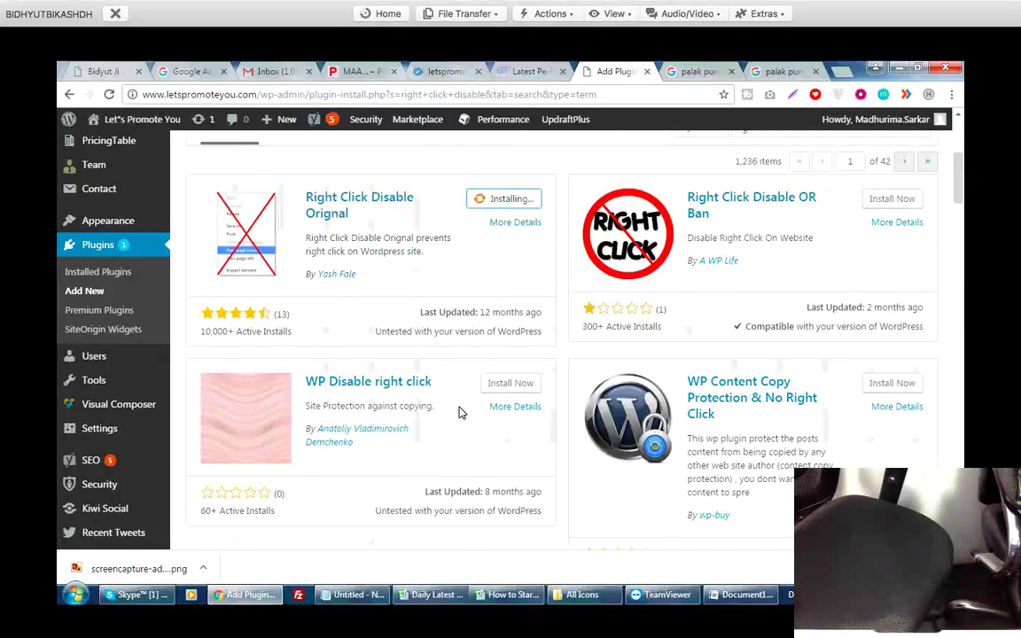
scroll(459, 412, down, 6)
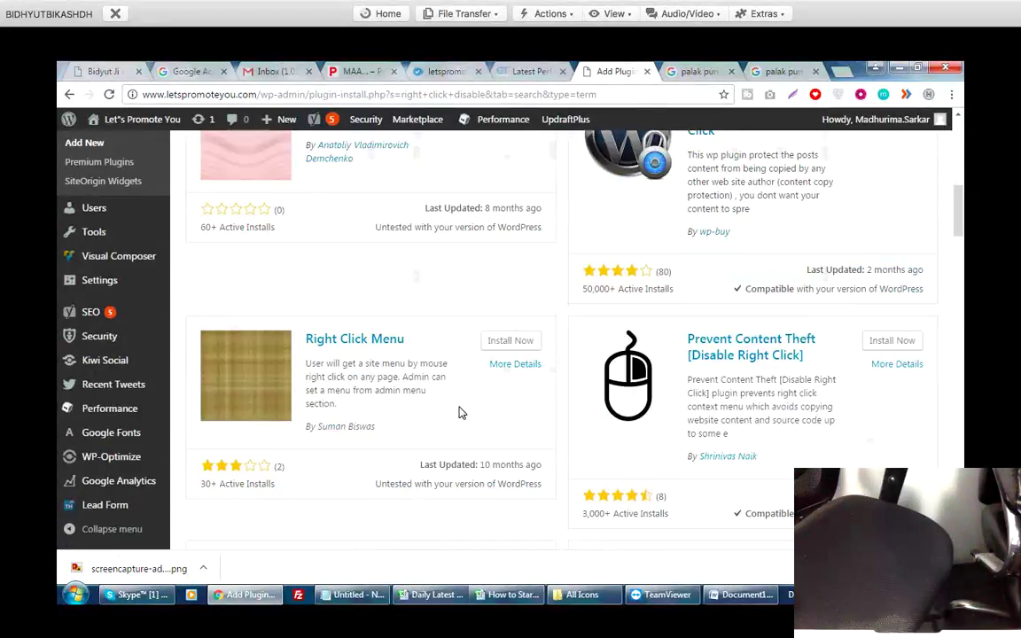
scroll(459, 412, down, 6)
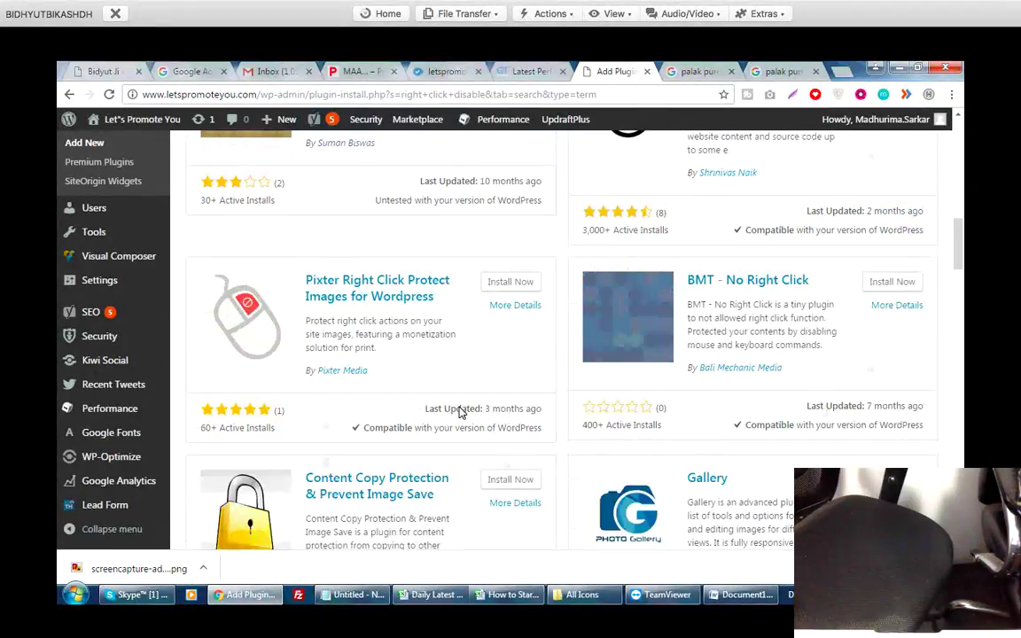
scroll(459, 412, down, 6)
scroll(459, 408, down, 3)
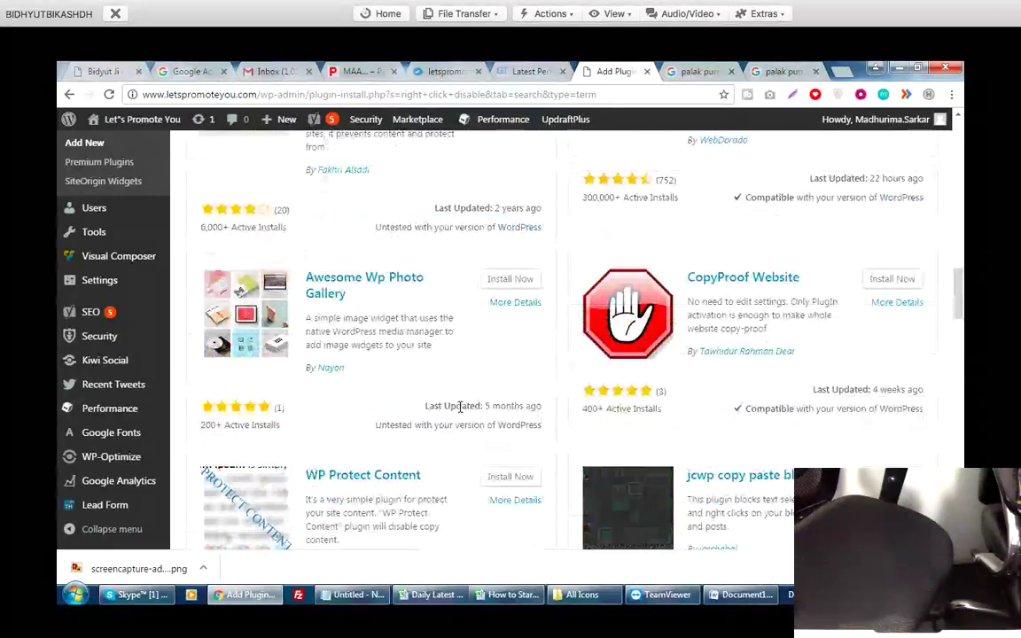
scroll(459, 408, up, 10)
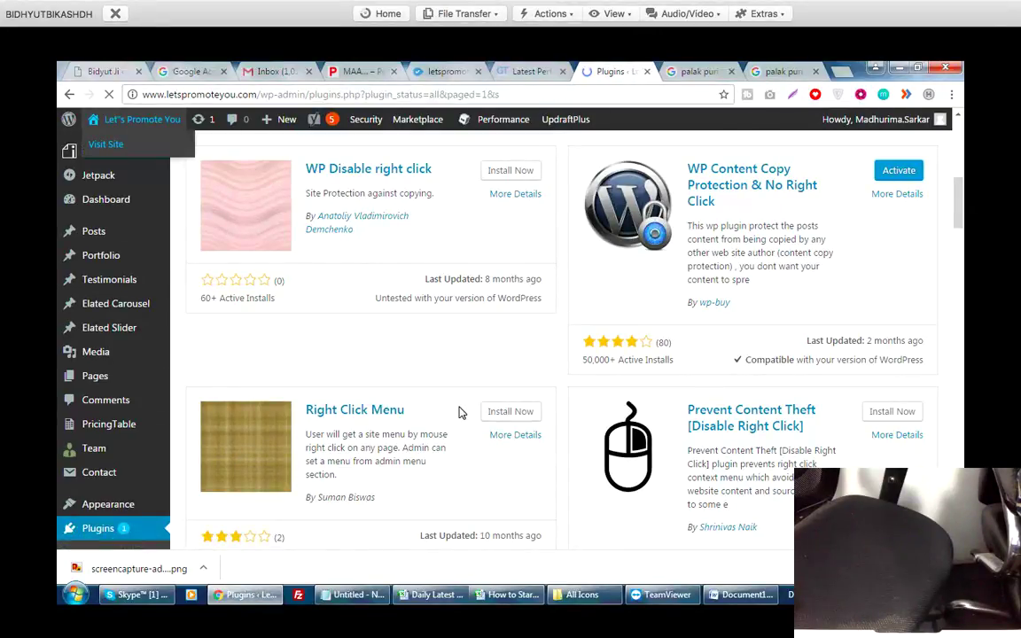
Open the live letspromoteyou.com front page in a new tab.
key(Menu)
key(Return)
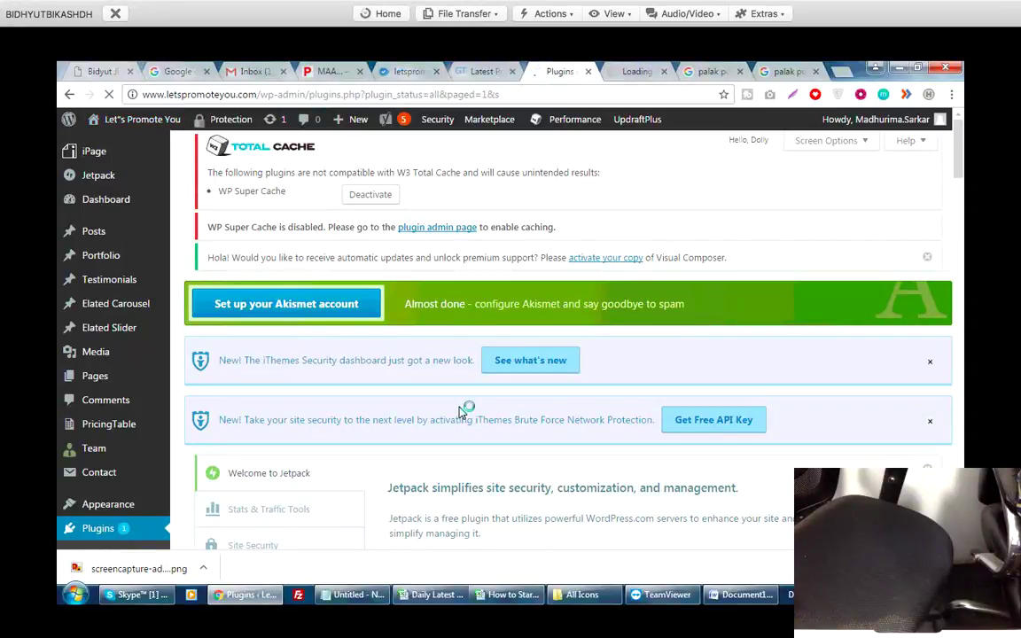
key(ctrl+Tab)
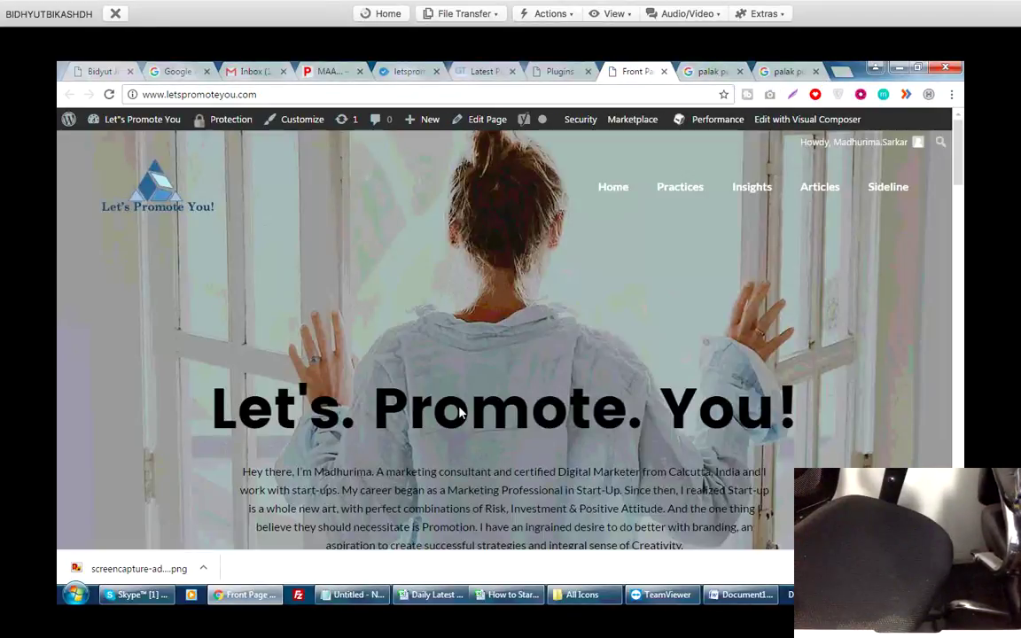
scroll(460, 412, down, 4)
scroll(460, 412, up, 3)
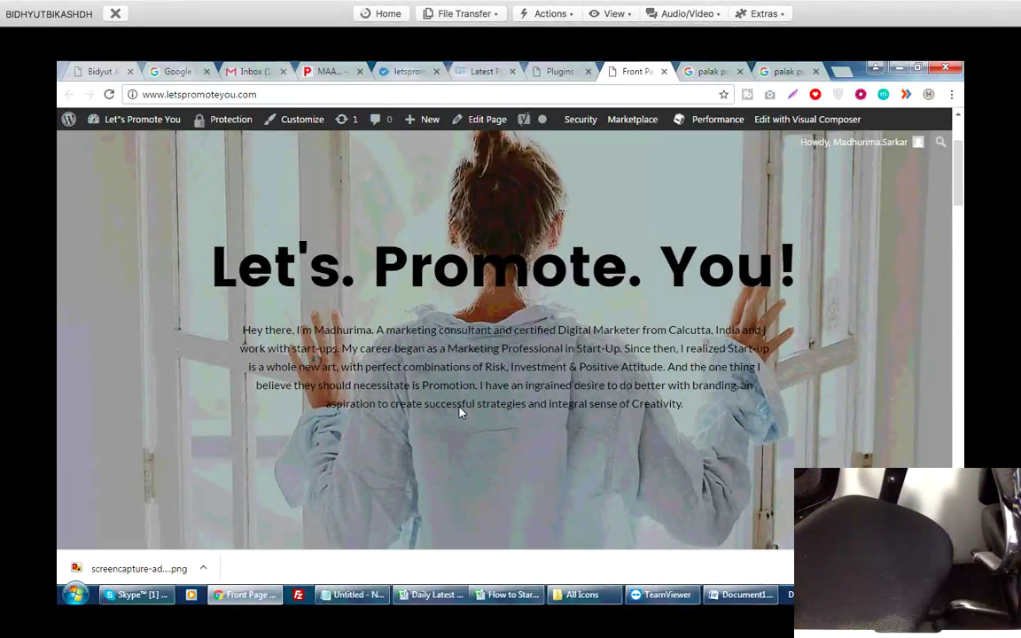
Test right-click and Ctrl+U on the front page to confirm copy protection.
right_click(460, 411)
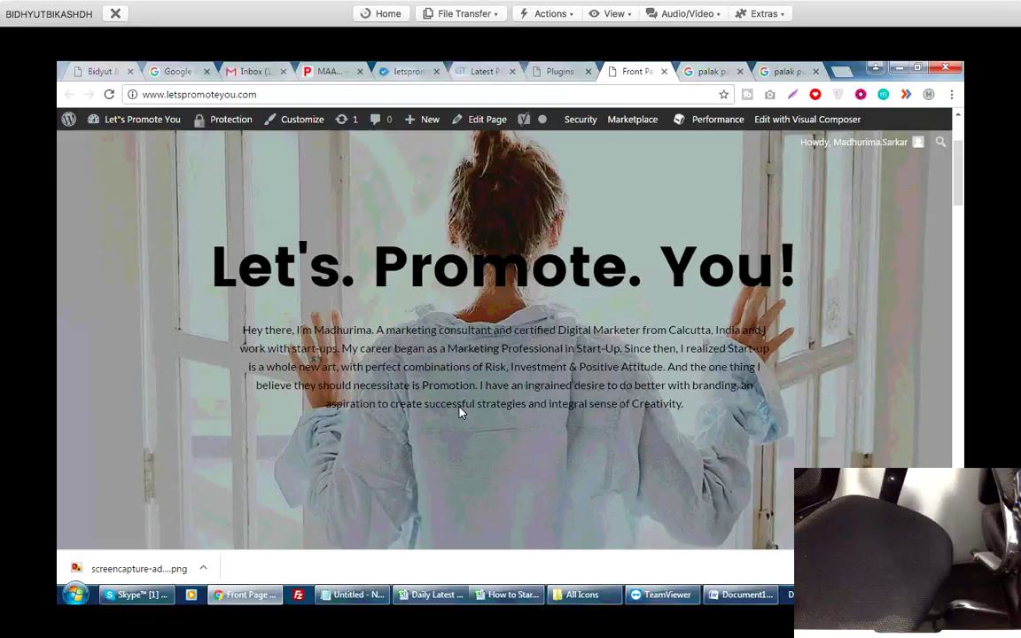
scroll(460, 411, down, 4)
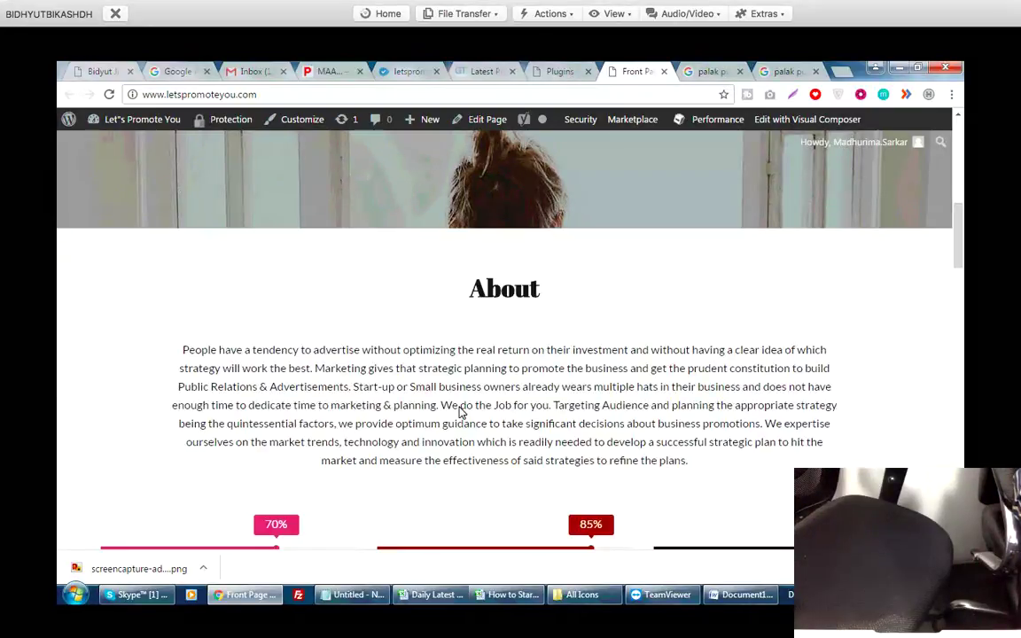
key(ctrl+u)
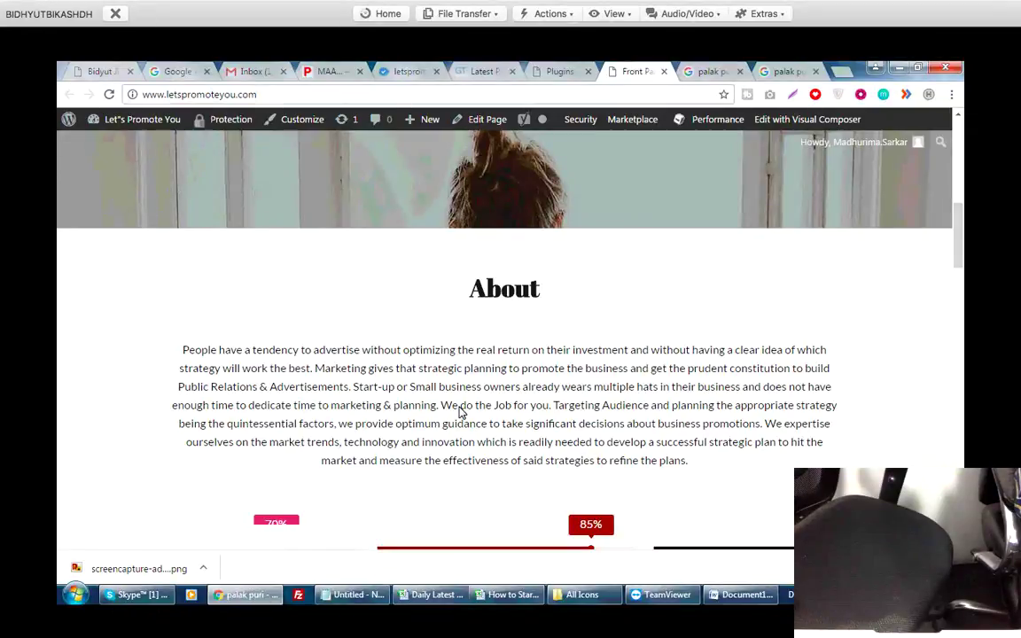
key(ctrl+Tab)
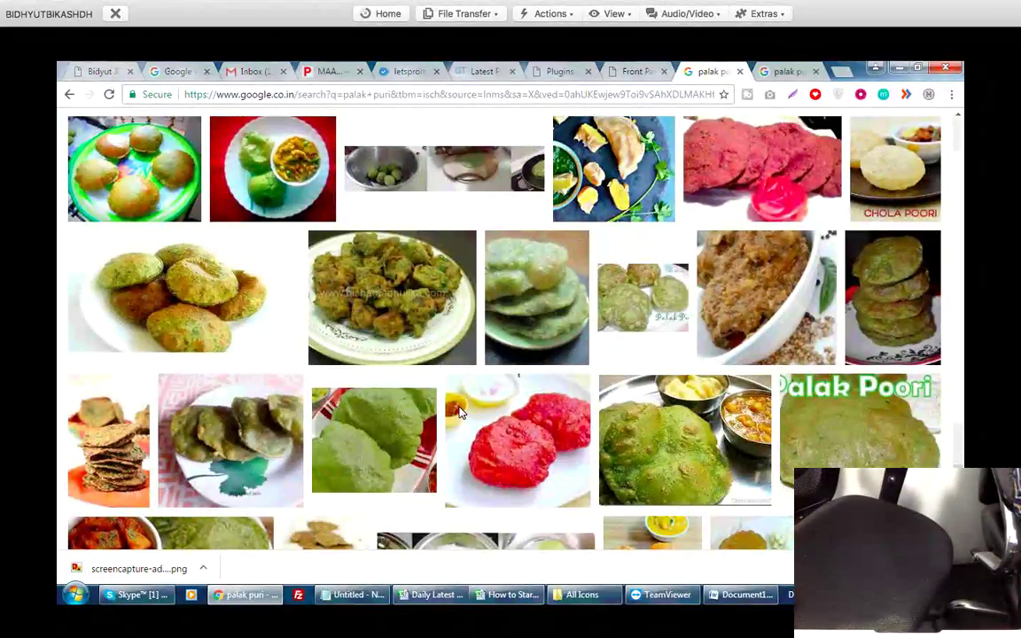
key(ctrl+shift+Tab)
key(ctrl+shift+Tab)
key(ctrl+shift+Tab)
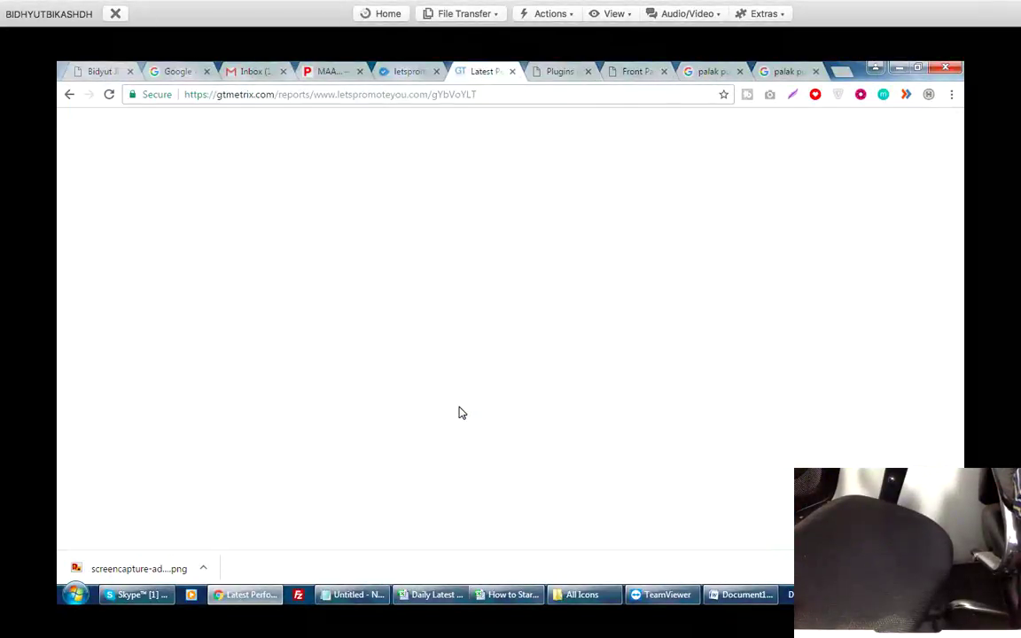
key(ctrl+Tab)
key(ctrl+Tab)
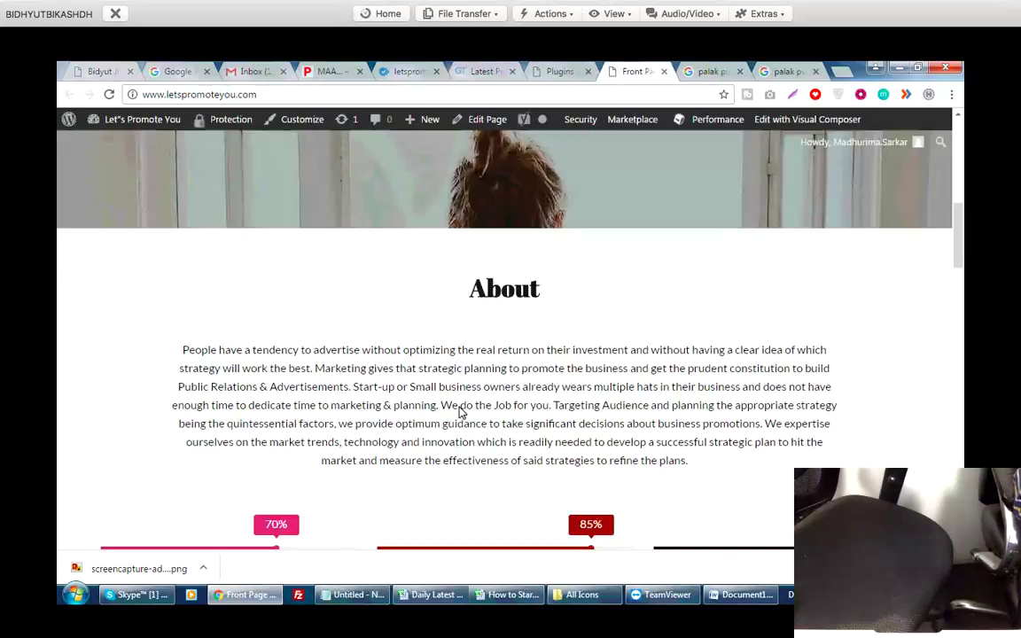
Review the installed plugins list, including inactive Right Click Disable Orignal, then bring up the MAA post.
key(ctrl+shift+Tab)
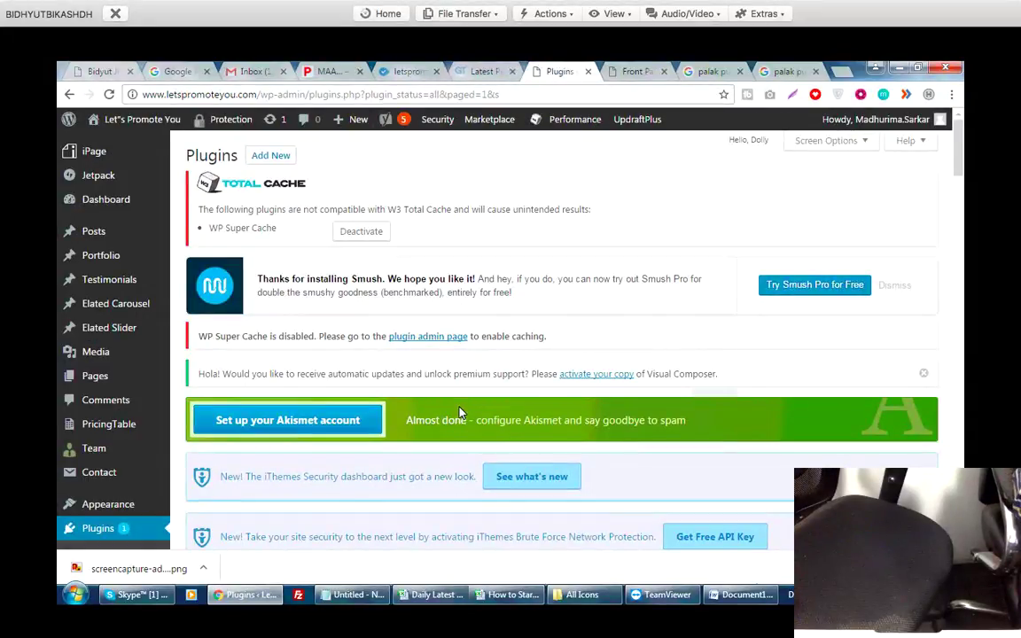
scroll(459, 412, down, 3)
scroll(459, 412, down, 5)
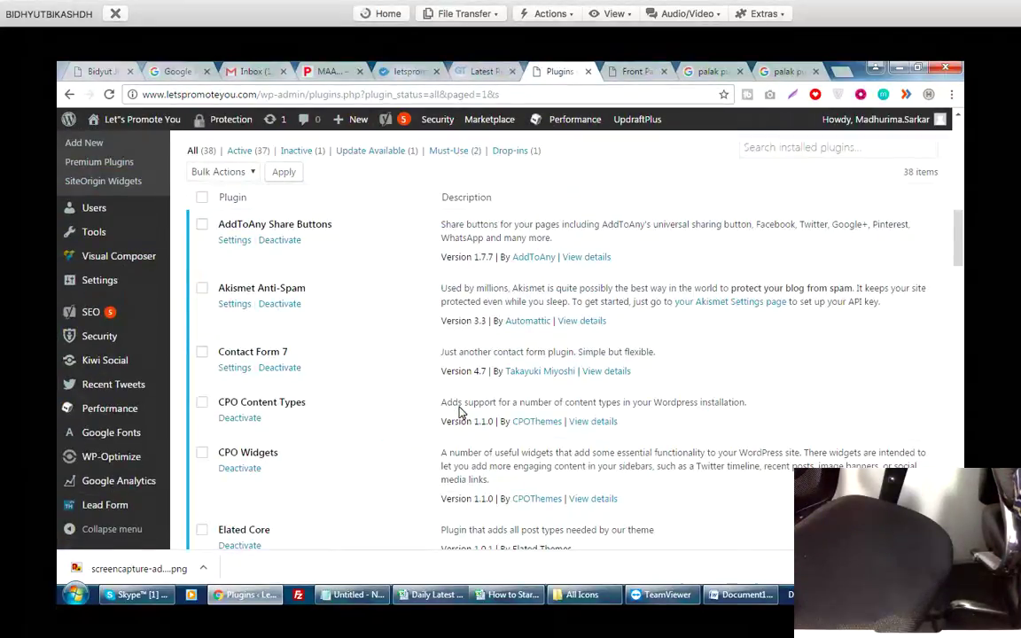
scroll(459, 412, down, 3)
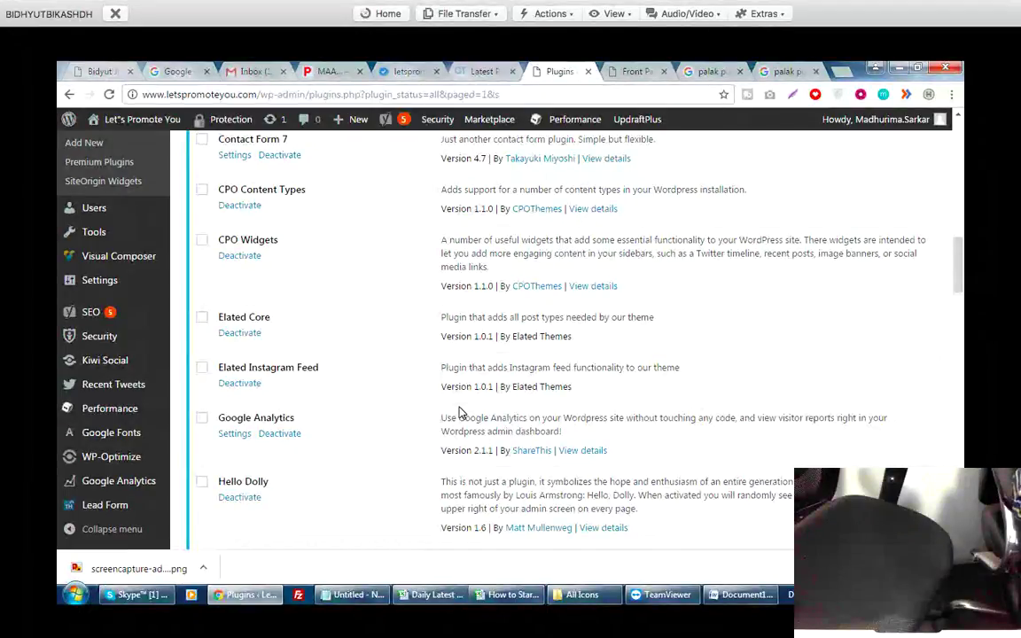
scroll(459, 412, down, 4)
scroll(459, 409, down, 3)
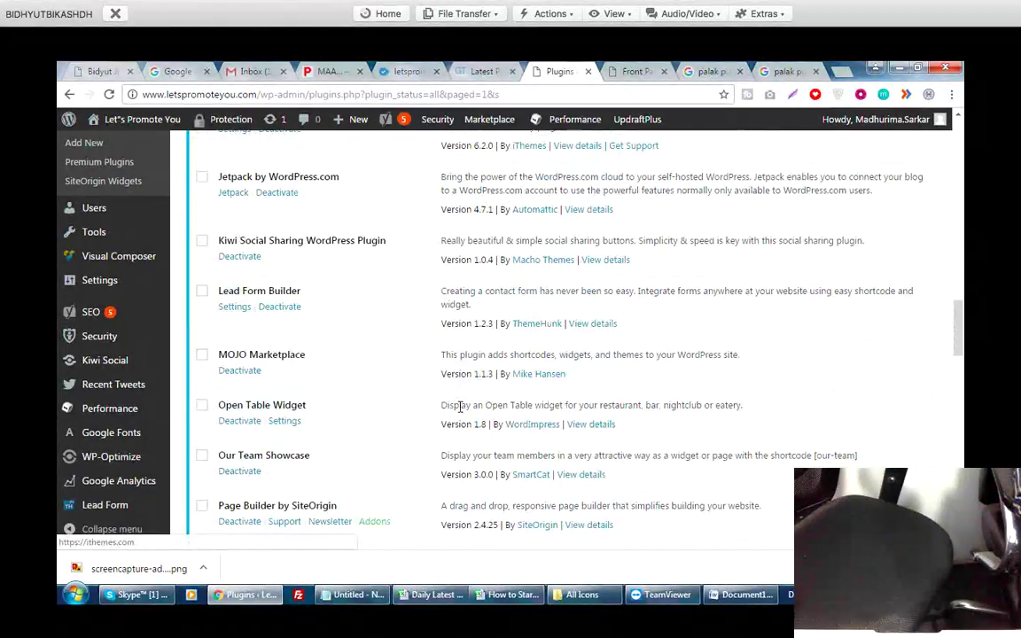
scroll(459, 407, down, 10)
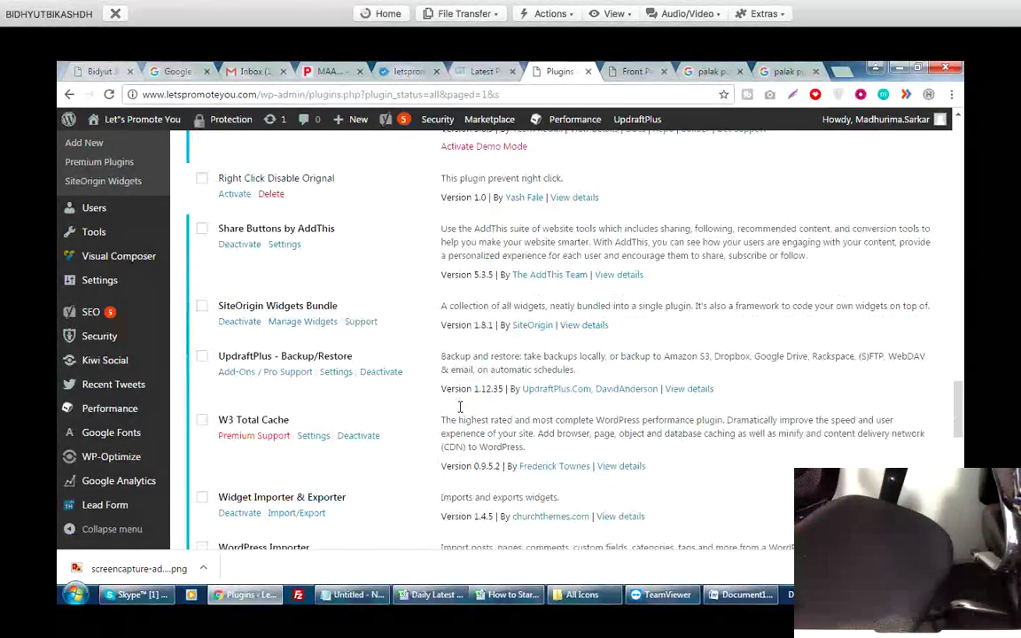
scroll(459, 408, up, 10)
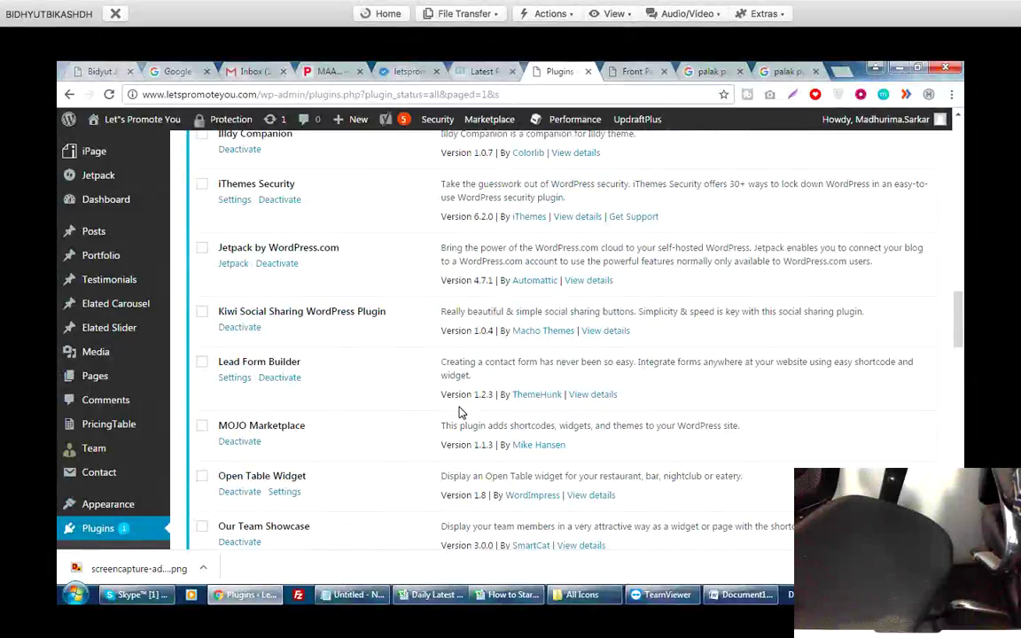
key(ctrl+Tab)
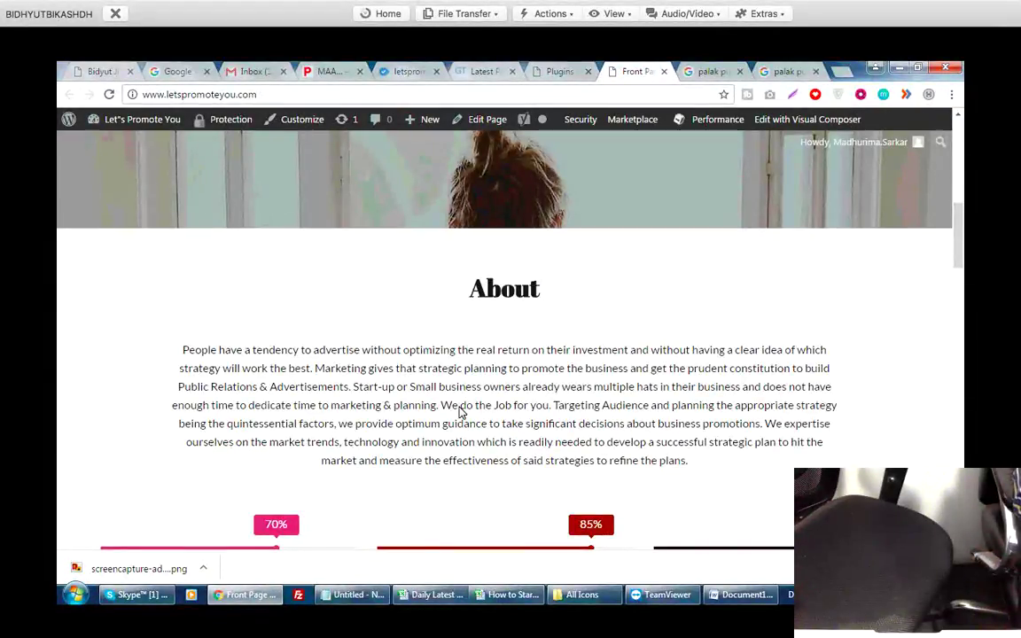
key(ctrl+4)
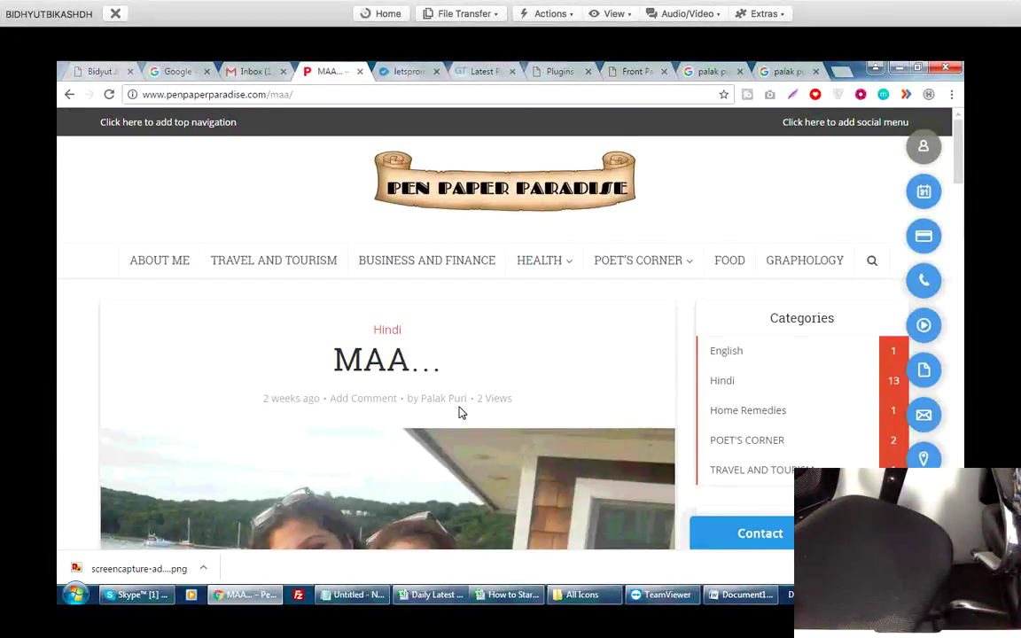
key(ctrl+u)
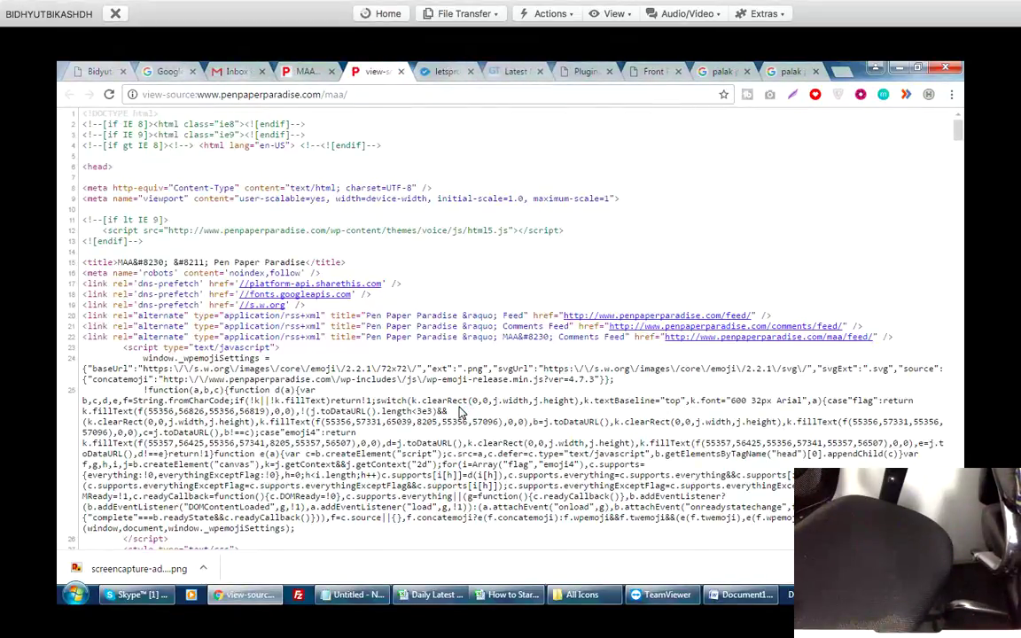
key(shift+Left)
key(shift+Left)
key(shift+Left)
key(shift+Left)
key(shift+Left)
key(shift+Left)
key(shift+Left)
key(shift+Left)
key(shift+Left)
key(shift+Left)
key(shift+Left)
key(shift+Left)
key(ctrl+c)
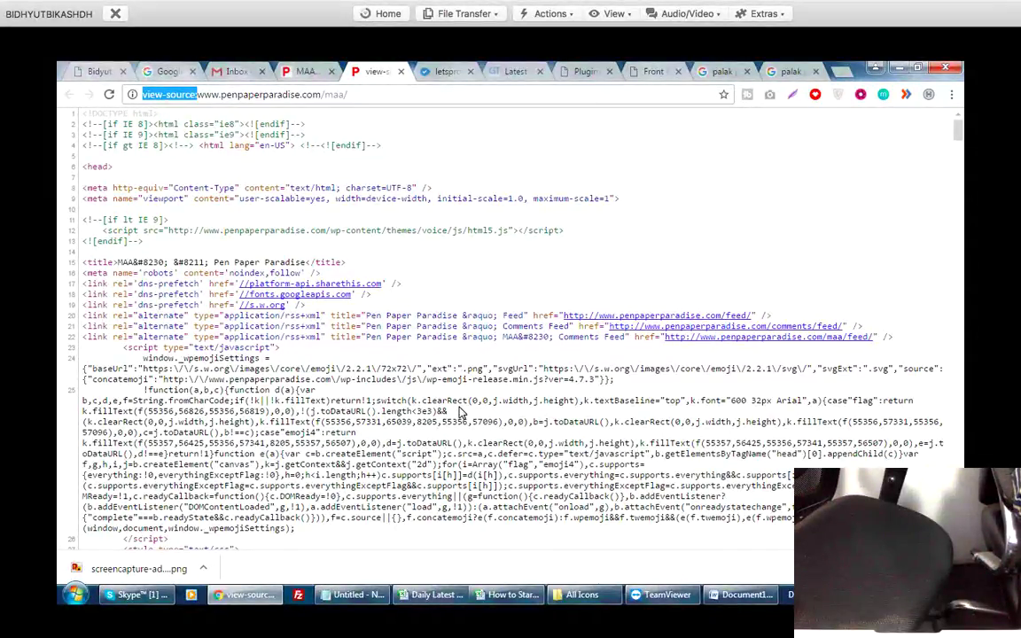
key(ctrl+Tab)
key(ctrl+Tab)
key(ctrl+Tab)
key(ctrl+Tab)
key(ctrl+l)
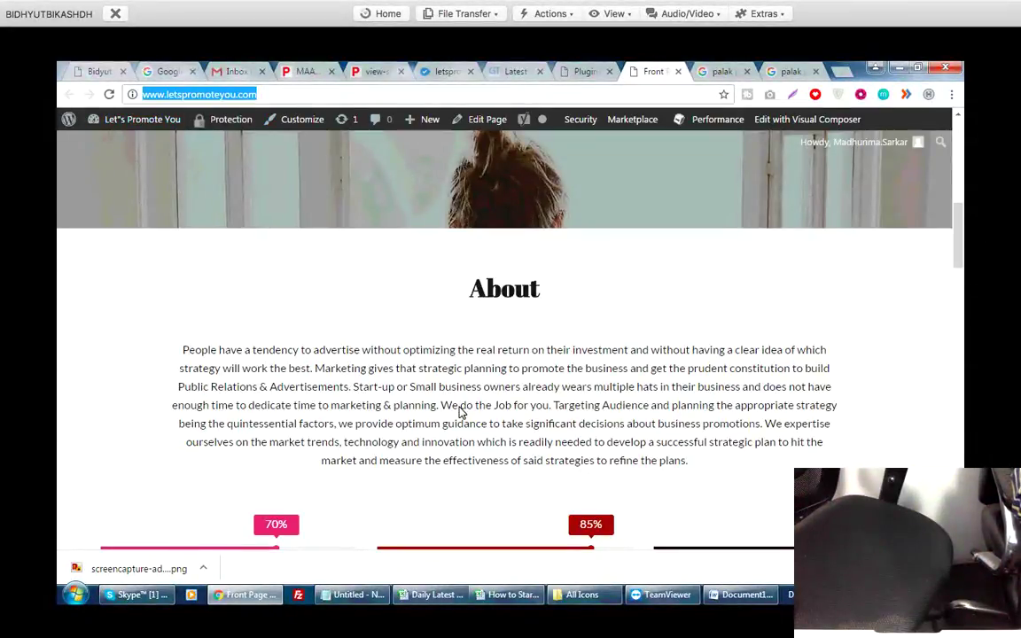
key(Home)
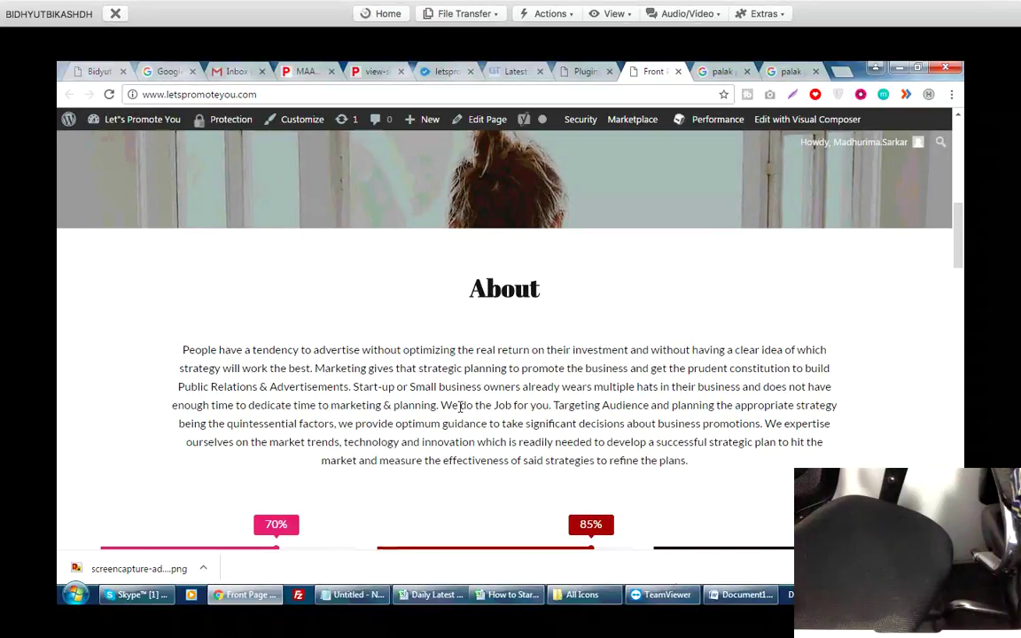
key(ctrl+v)
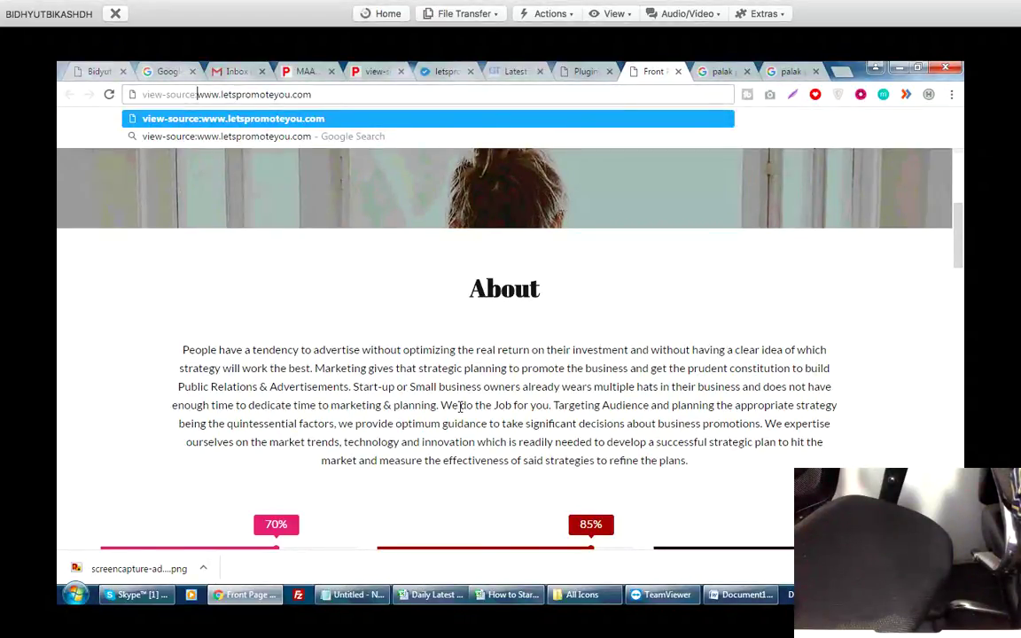
key(Return)
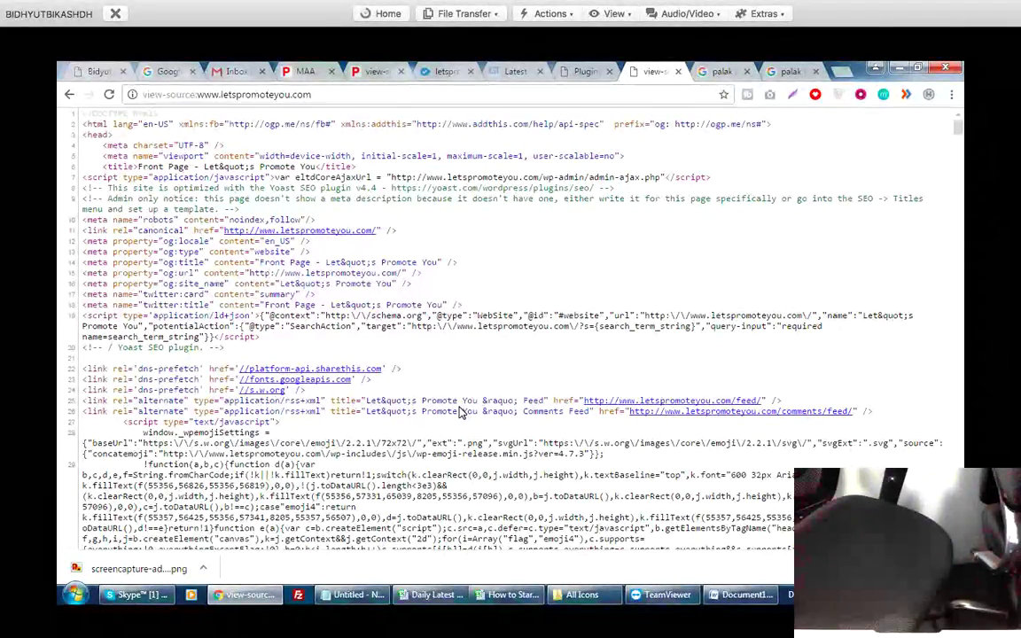
Add 'H1, H2, h3 Suggestion:', 'H1 Suggestion:' and 'H2 Suggestion:' lines below the image example.
key(alt+Tab)
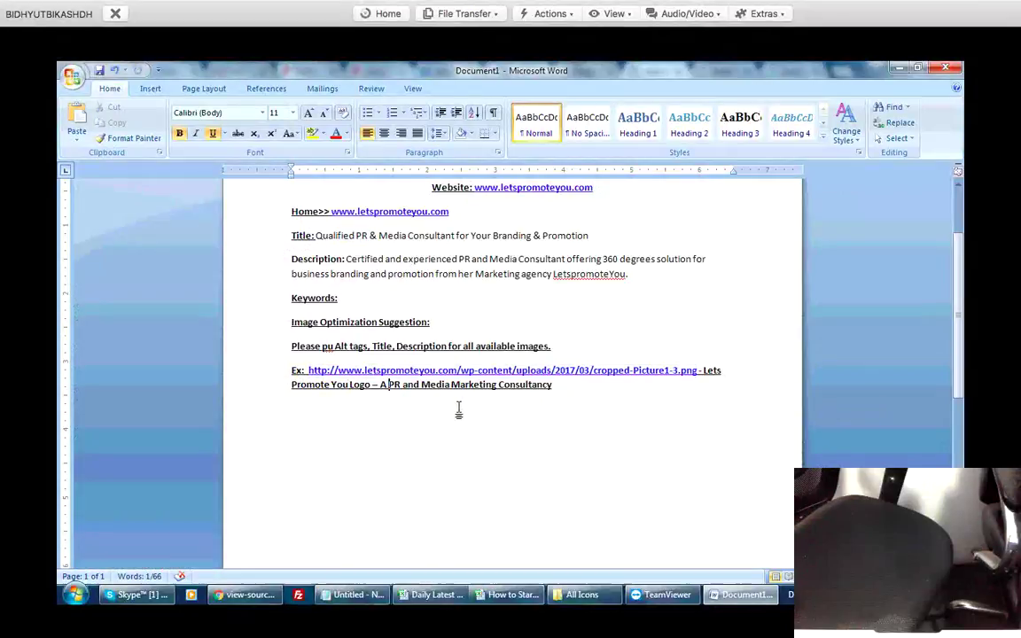
click(460, 408)
text(H1)
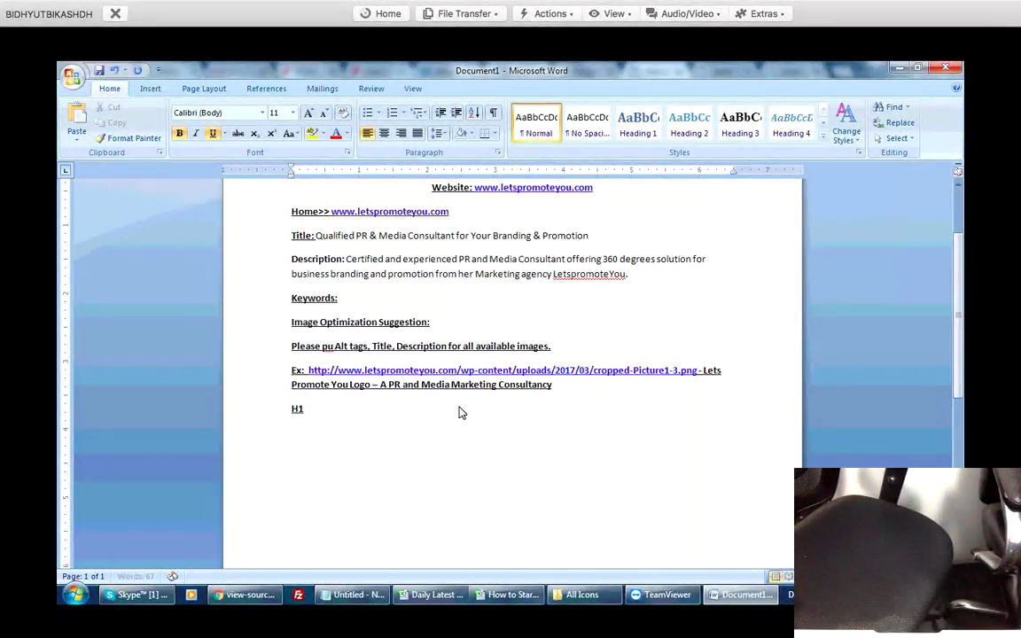
text(, H2, h)
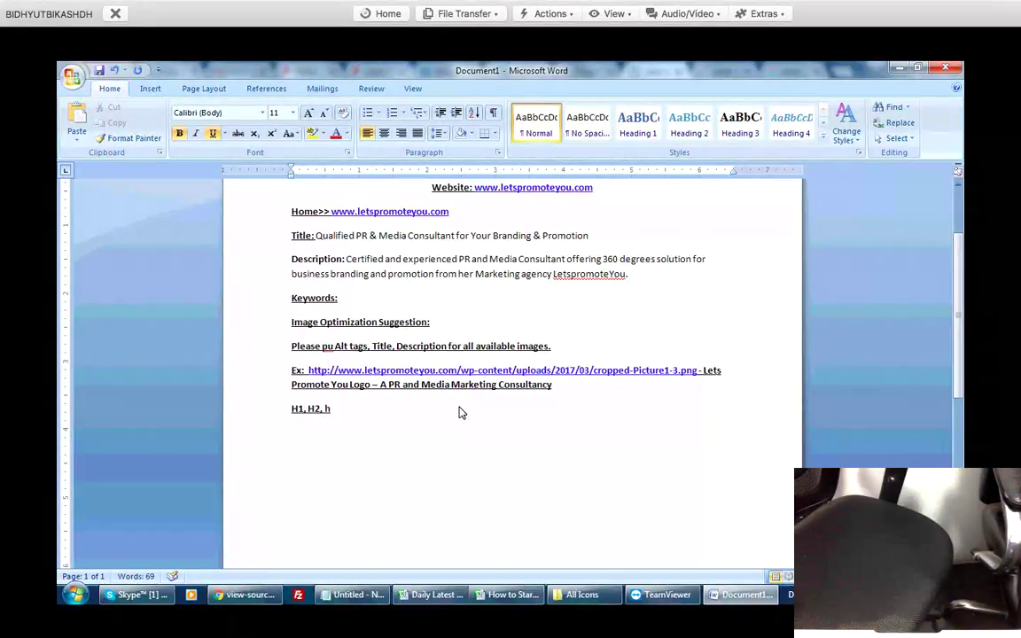
text(3 Suggestion:)
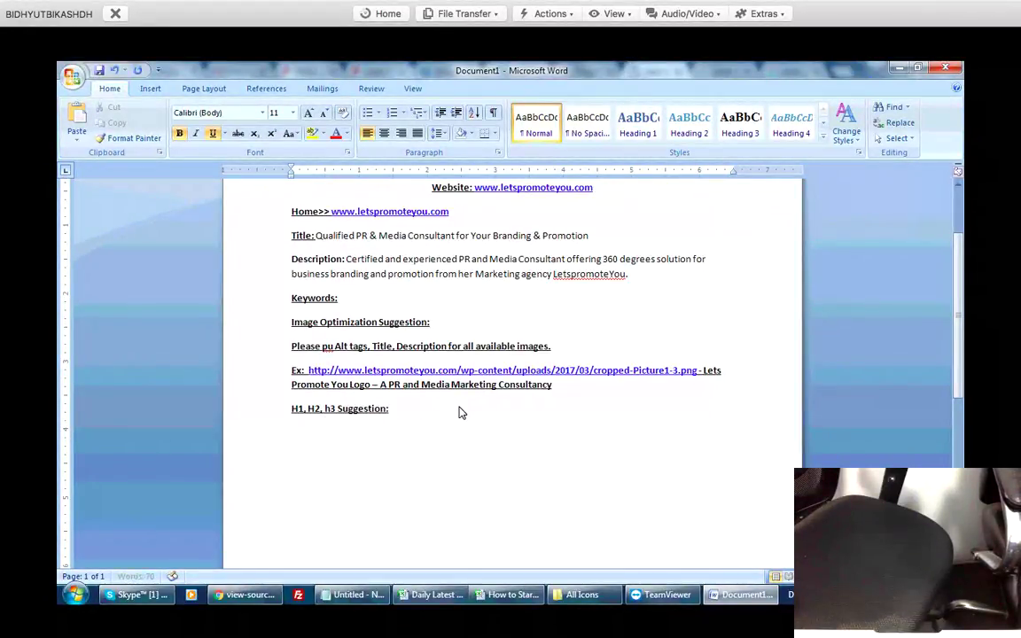
key(Return)
text(H1 Sugge)
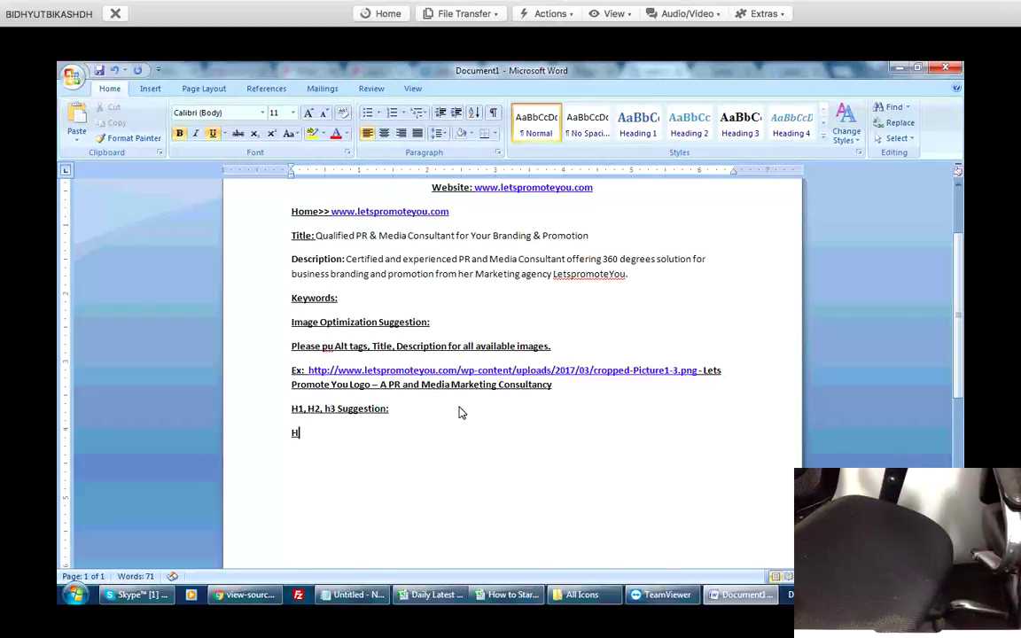
text(stion:)
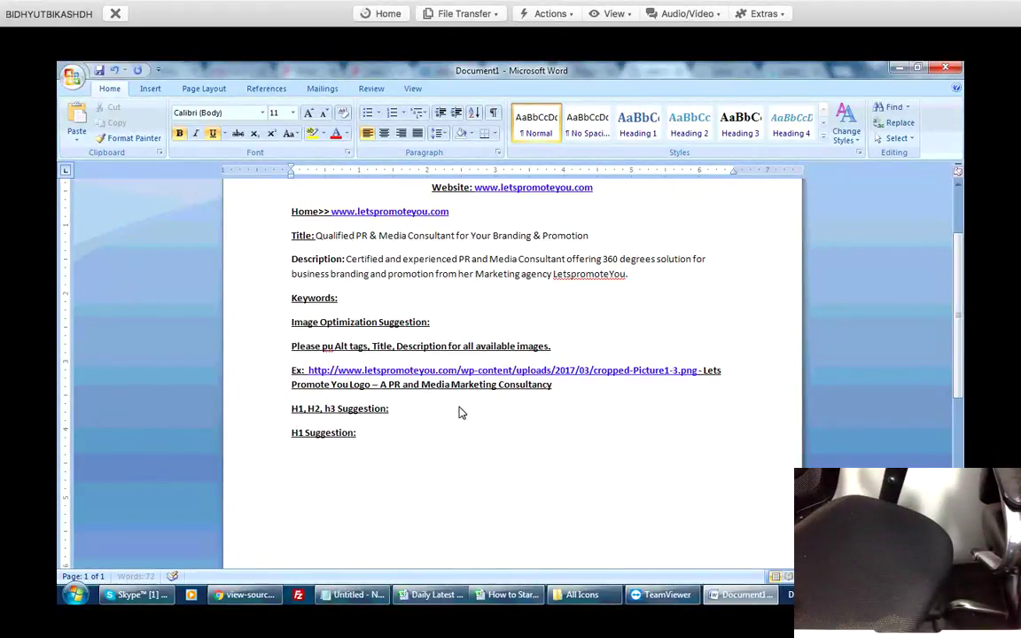
key(Return)
text(H2 Suggestion:)
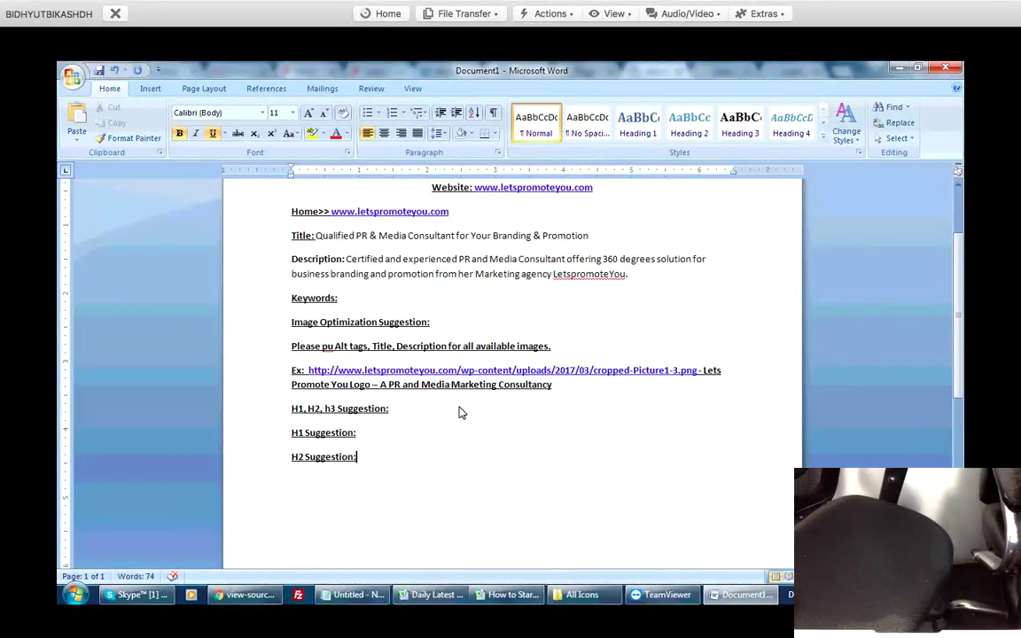
Unbold the logo alt text example, capitalise the h in h3, and bring up the page source.
key(Up)
key(shift+Up)
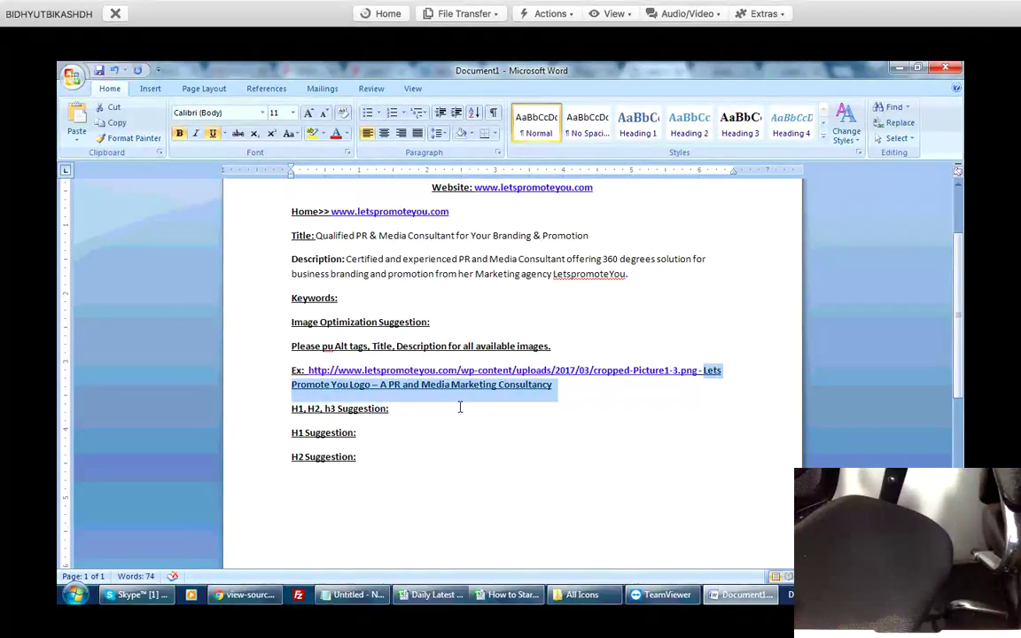
key(ctrl+b)
key(ctrl+End)
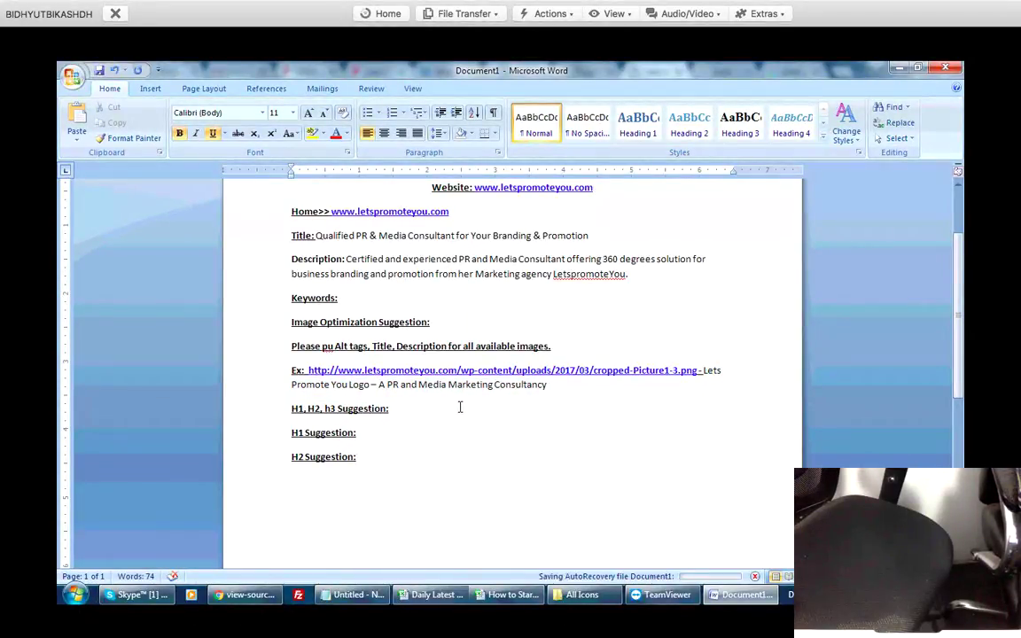
key(shift+Right)
text(H)
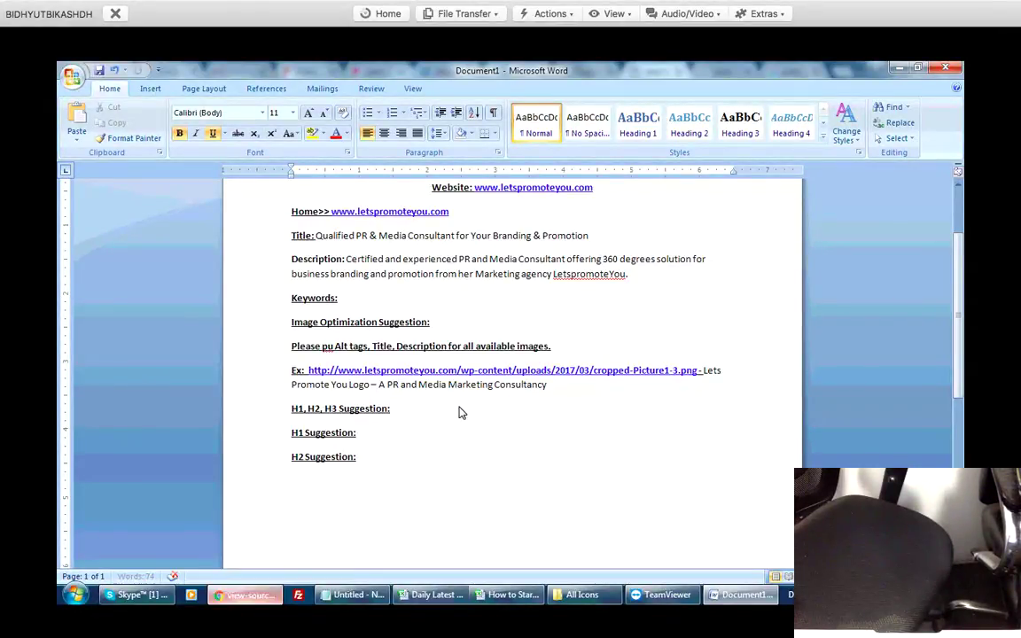
key(alt+Tab)
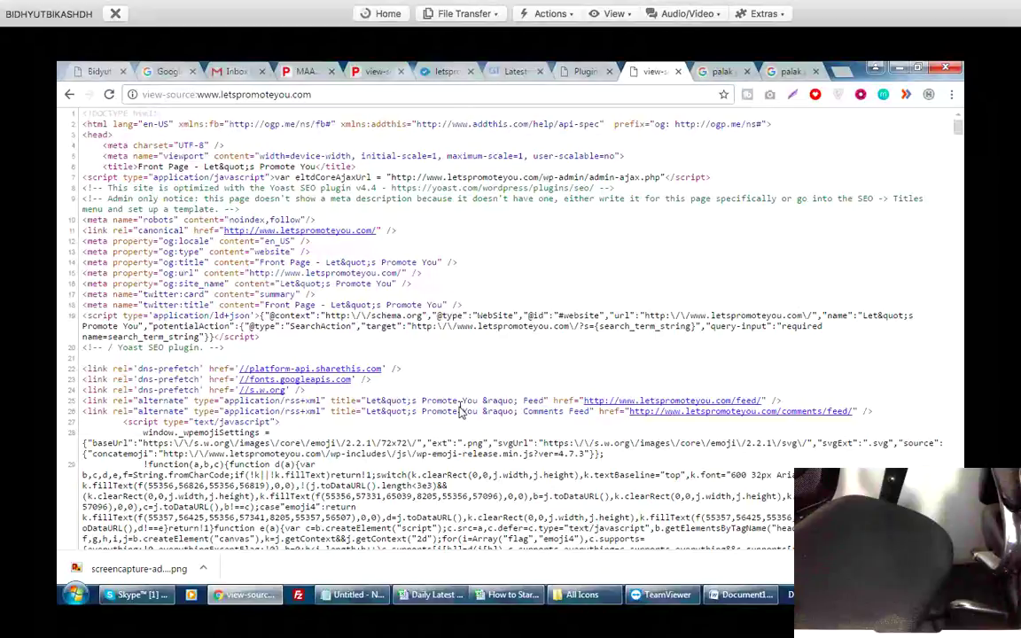
Review the site's front-page hero heading, then return to the end of Word's H1 Suggestion line.
key(alt+Left)
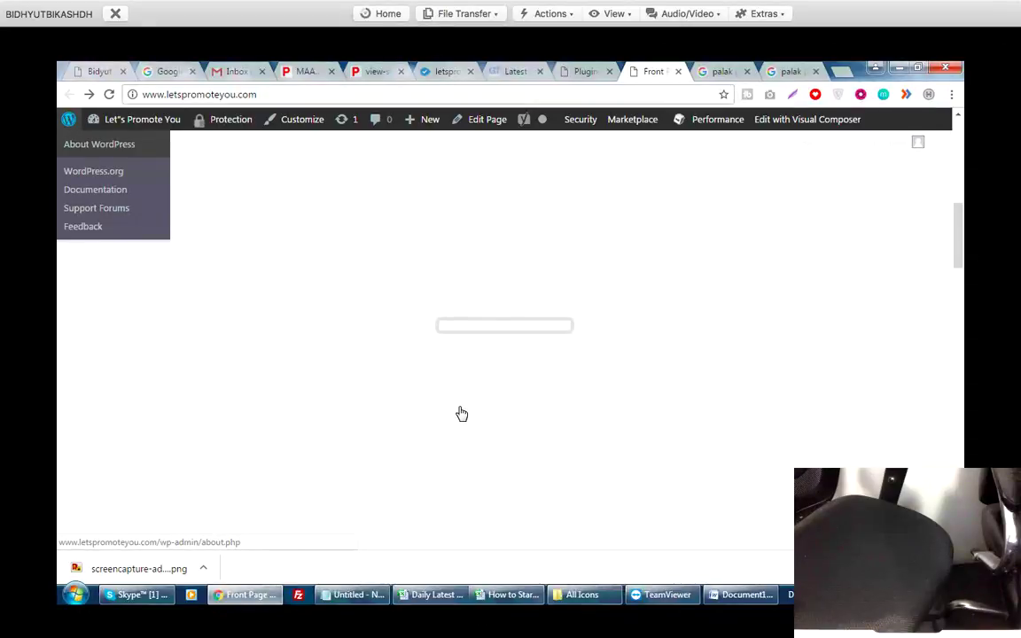
scroll(460, 412, up, 5)
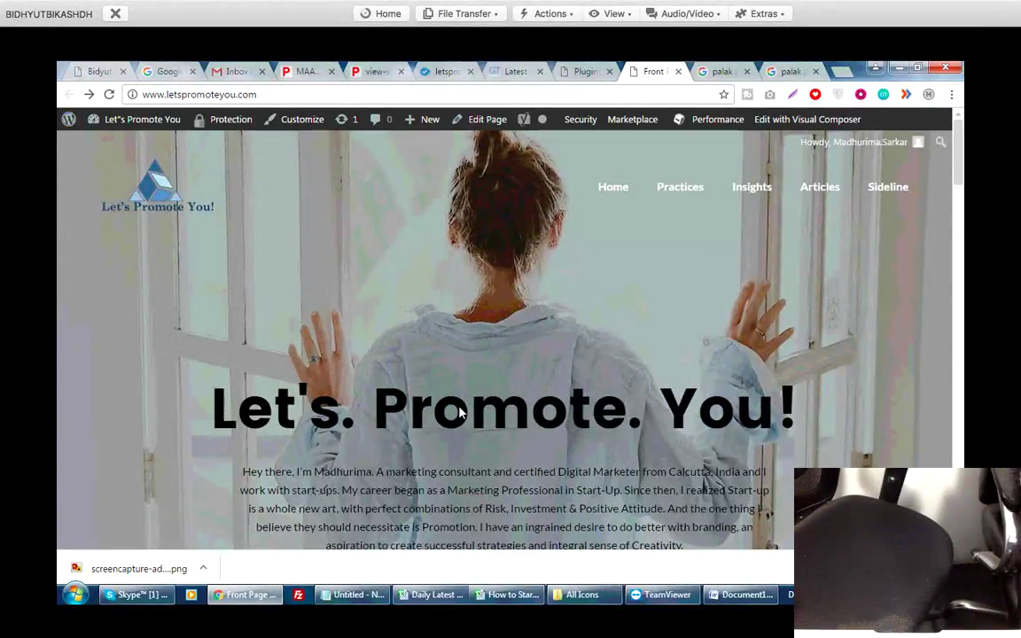
scroll(460, 412, down, 2)
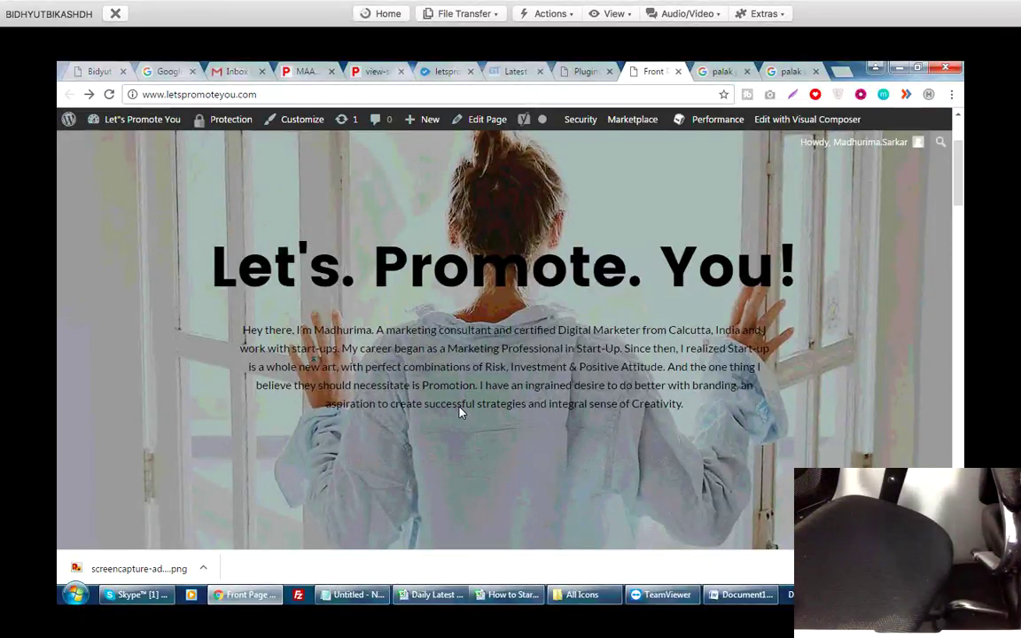
key(alt+Tab)
key(Down)
key(End)
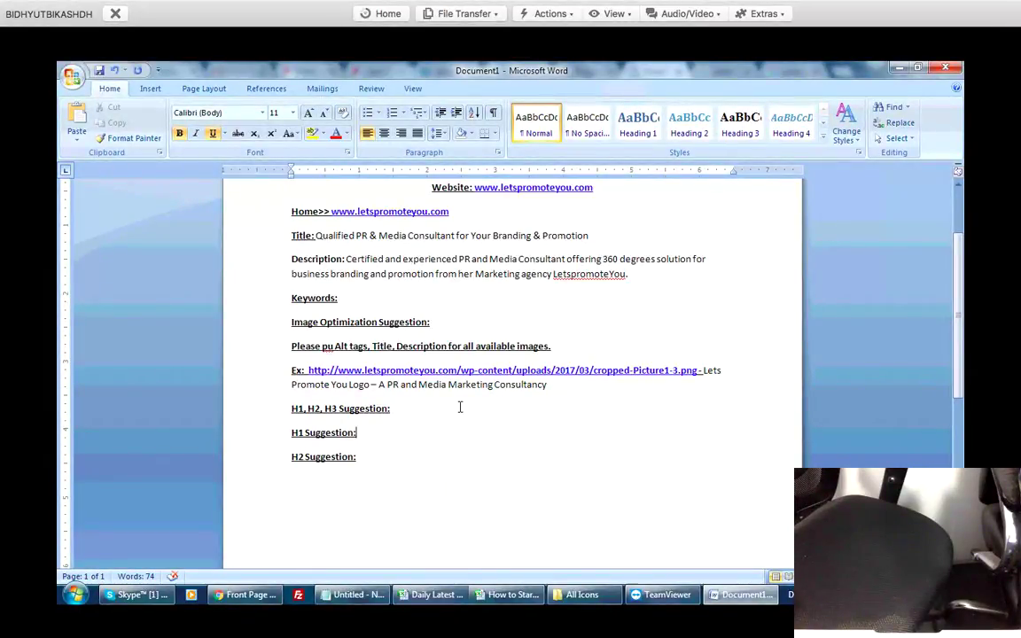
Type 'Lets promote' after H1 Suggestion and switch back to the website.
text(Lets promote)
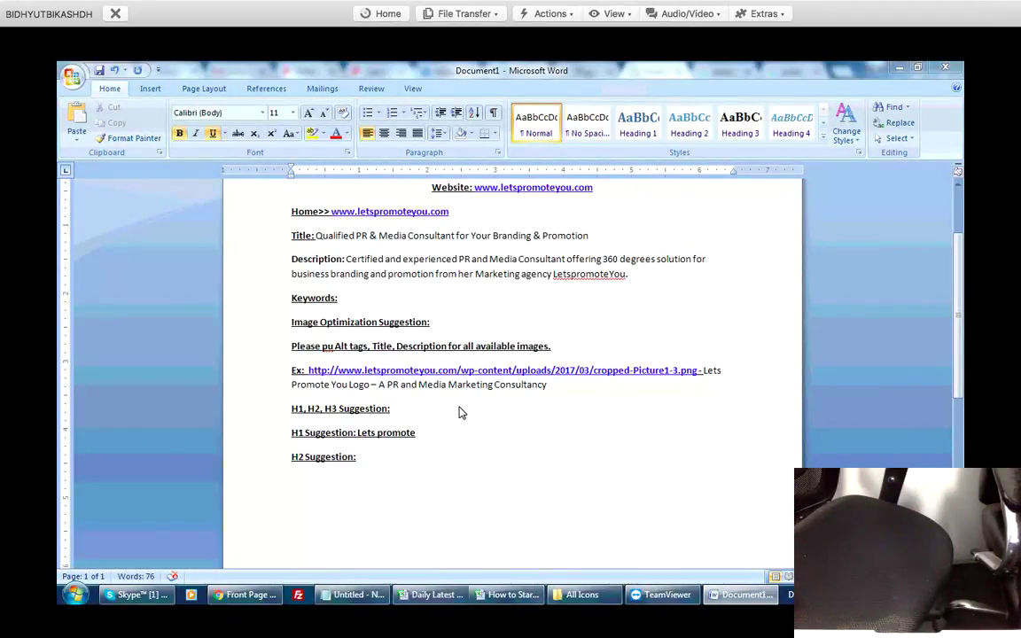
key(alt+Tab)
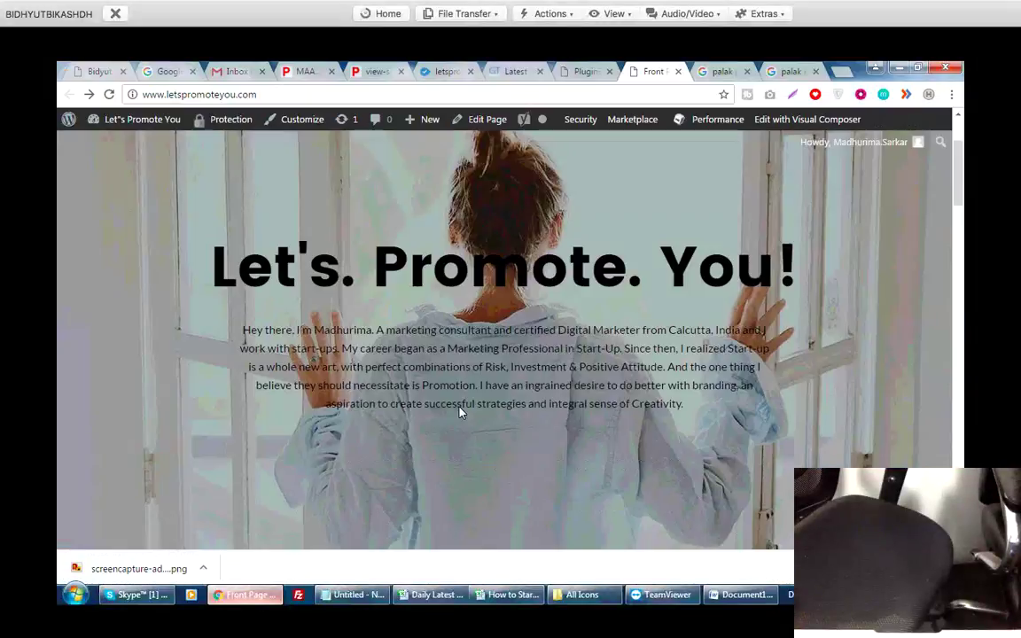
Scroll the letspromoteyou.com front page through its About and contact sections, then return to Word.
scroll(460, 412, down, 3)
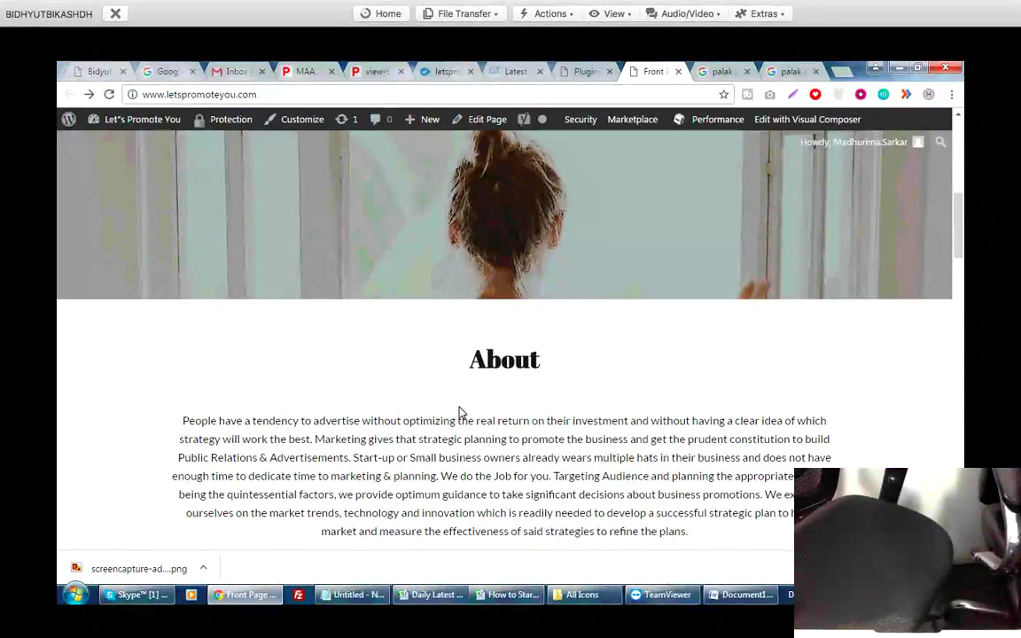
scroll(460, 412, down, 4)
scroll(459, 412, up, 10)
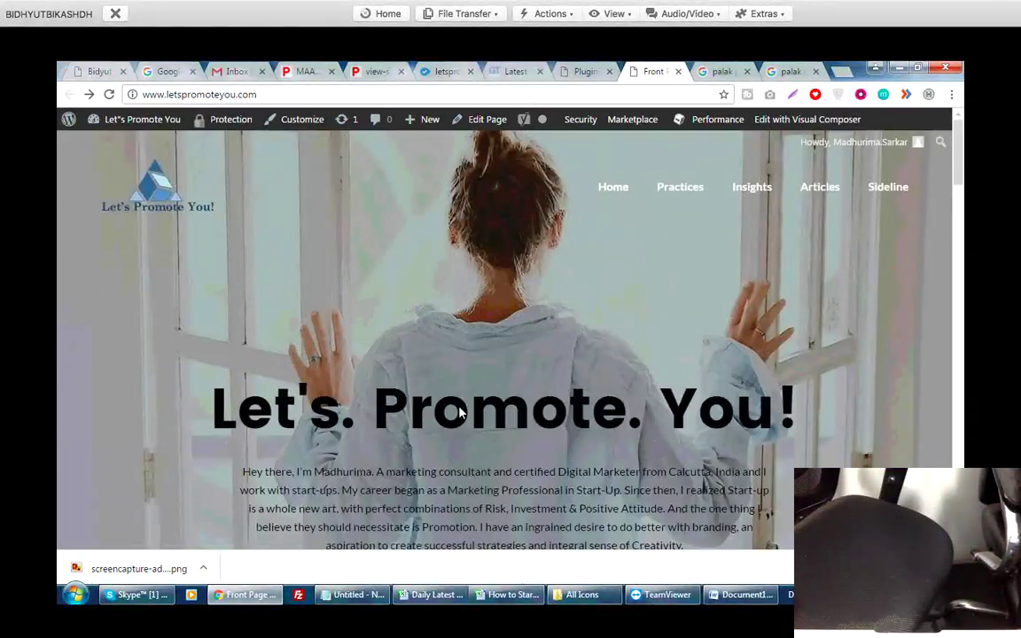
scroll(460, 412, down, 2)
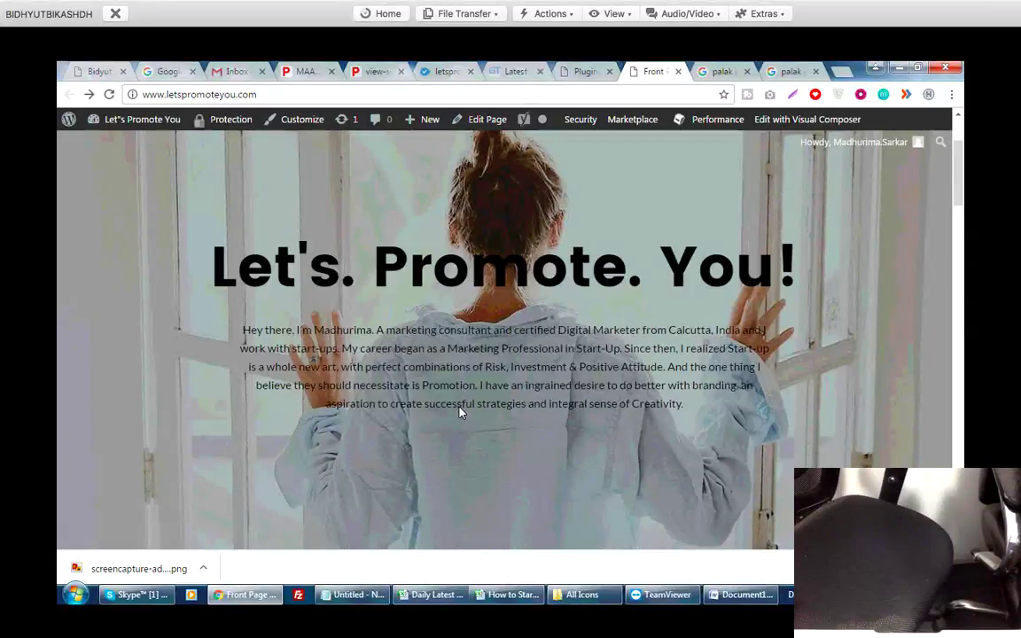
scroll(460, 412, up, 2)
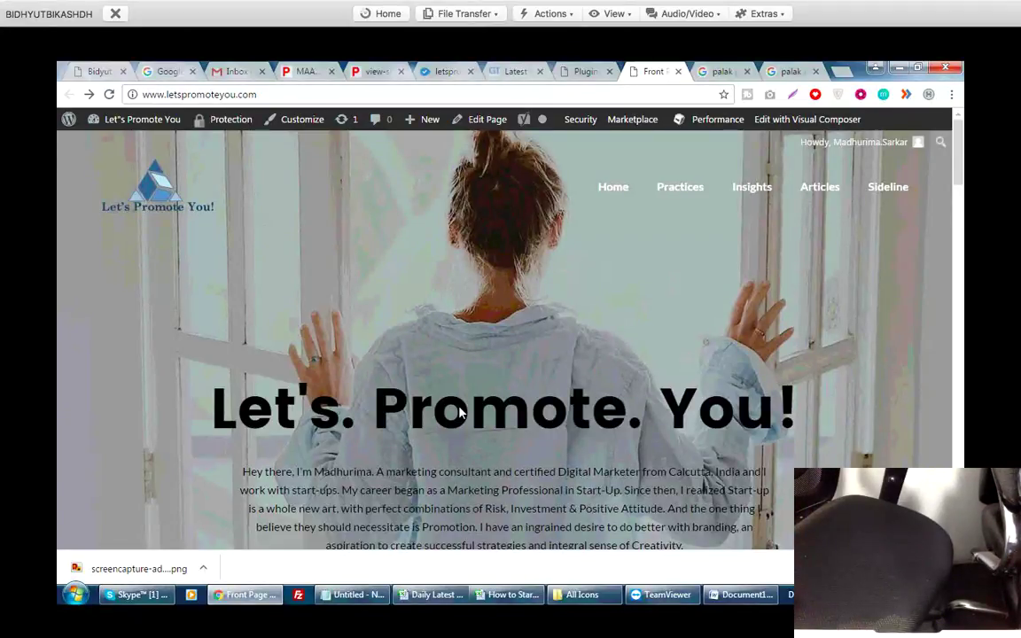
scroll(460, 413, down, 3)
scroll(460, 412, down, 5)
scroll(460, 412, down, 20)
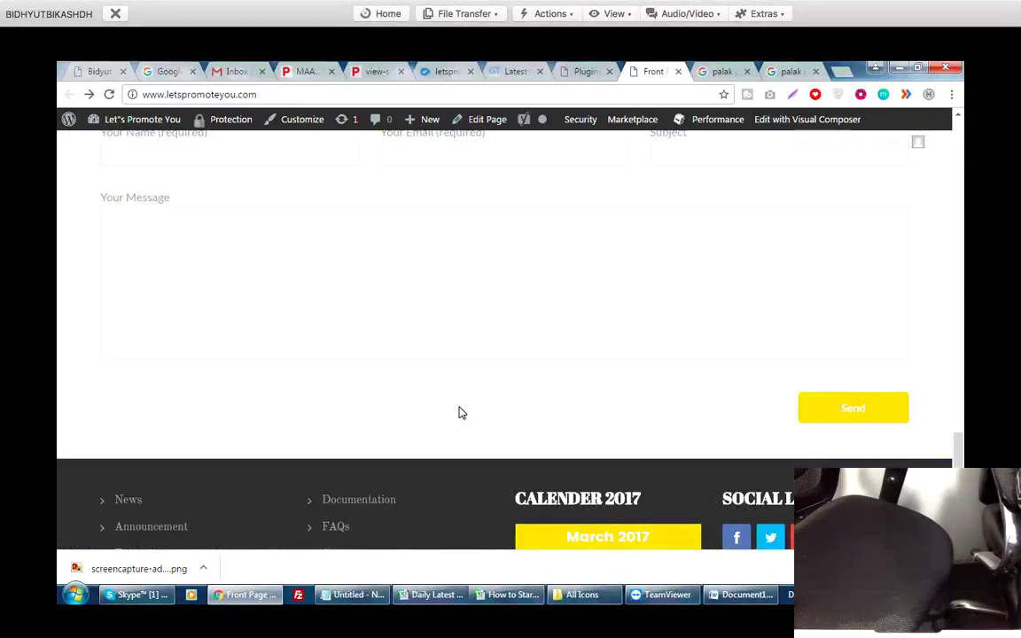
scroll(460, 412, up, 20)
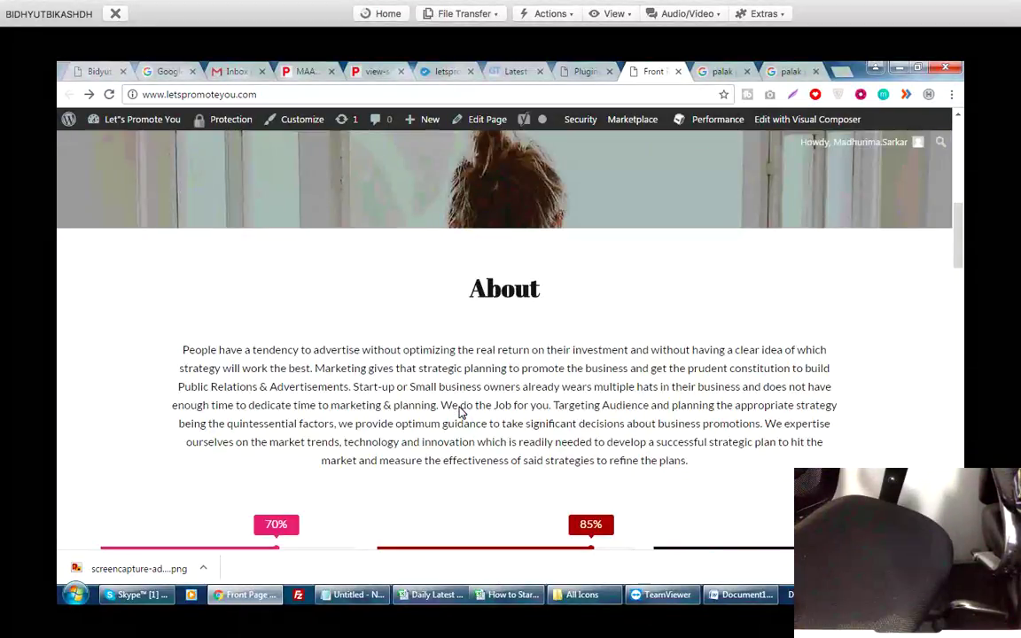
scroll(460, 413, up, 4)
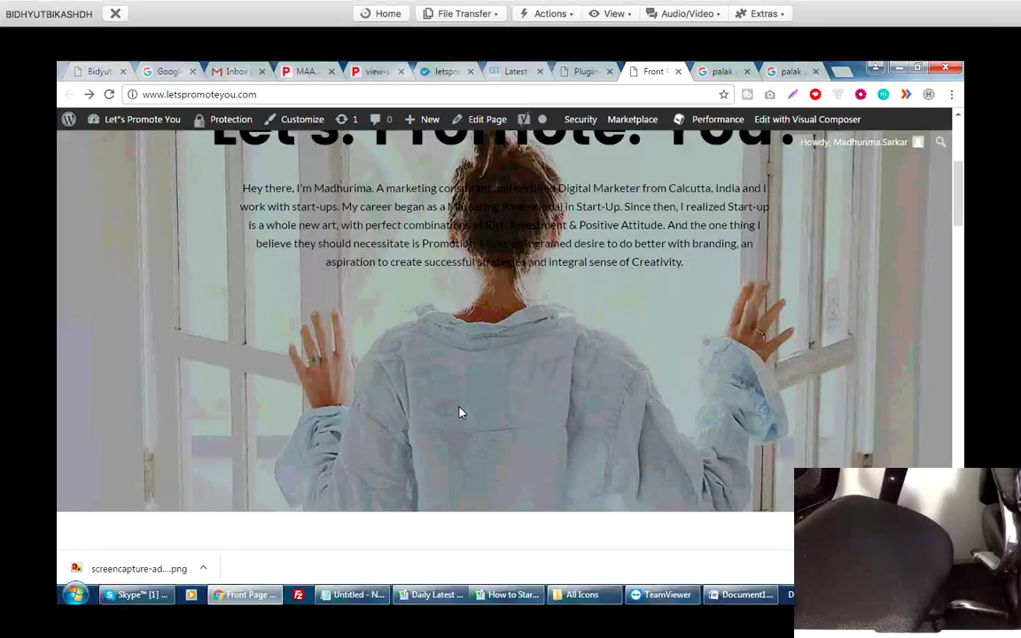
key(alt+Tab)
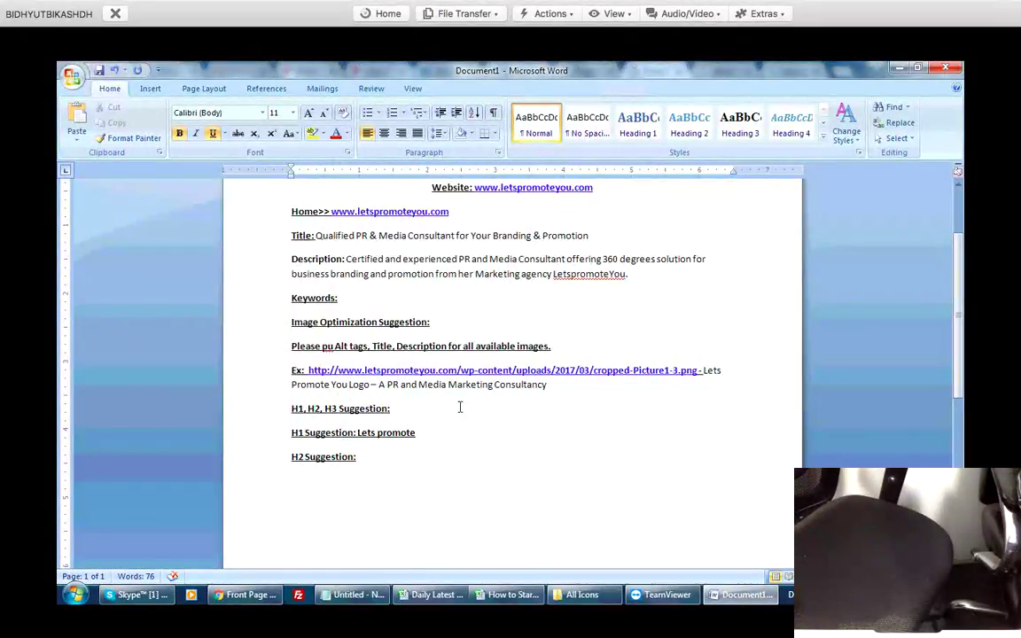
Replace 'Lets promote' with 'leading PR and Media' on the H1 Suggestion line.
key(ctrl+shift+Left)
key(ctrl+shift+Left)
key(shift+Left)
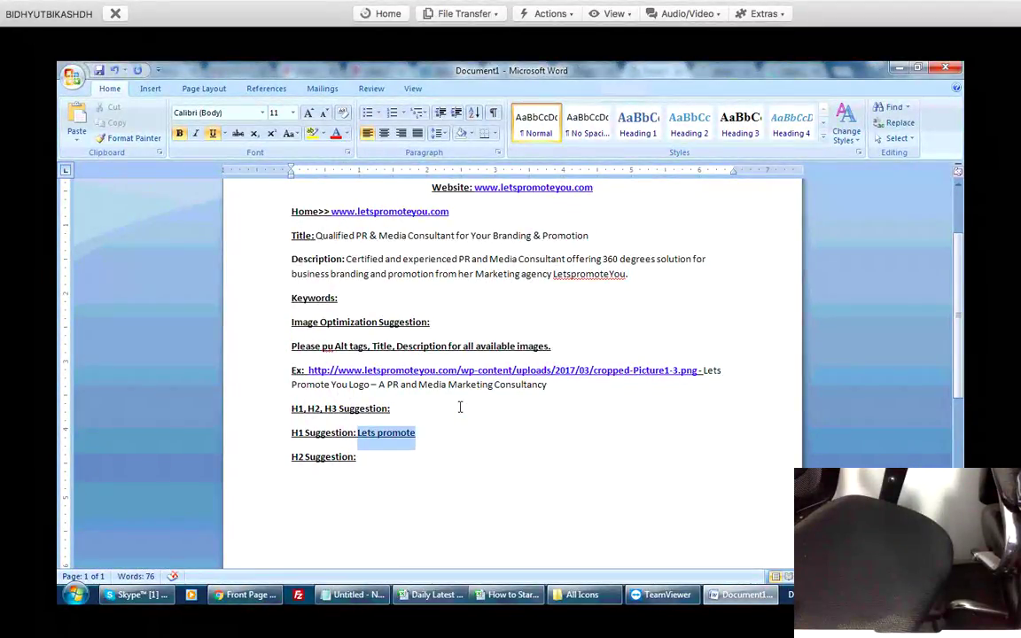
text(lea)
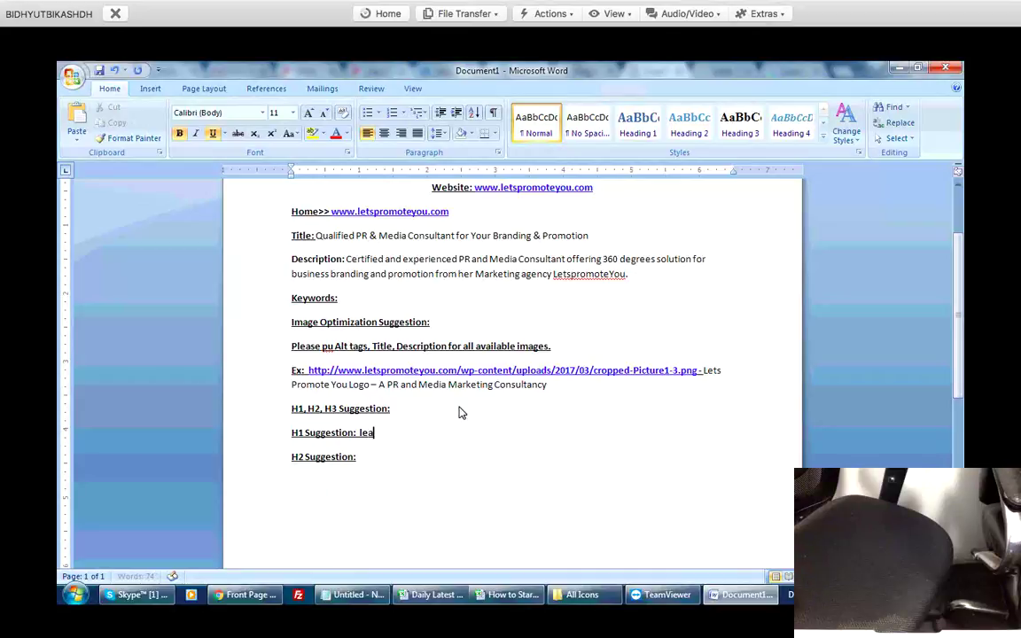
text(ding PR and MEdia Agency)
key(BackSpace)
key(BackSpace)
key(BackSpace)
key(BackSpace)
key(BackSpace)
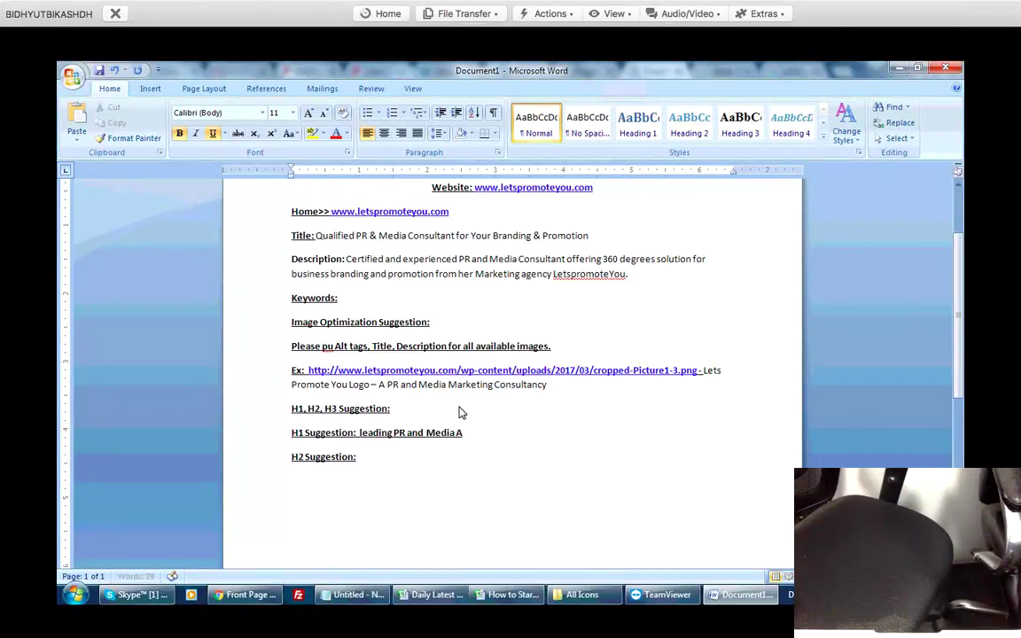
key(BackSpace)
key(BackSpace)
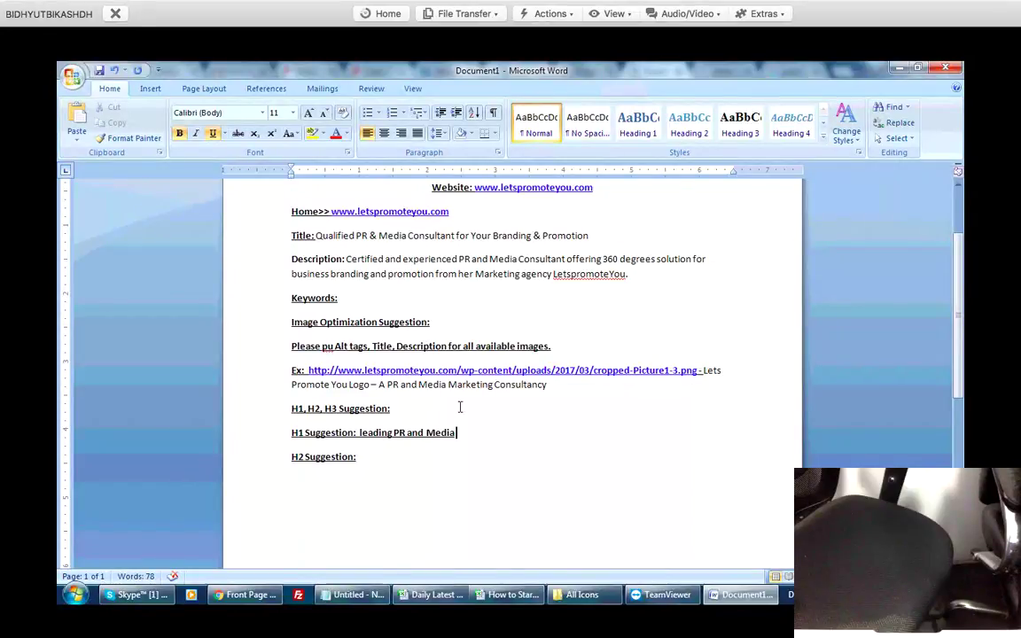
drag(359, 432, 399, 432)
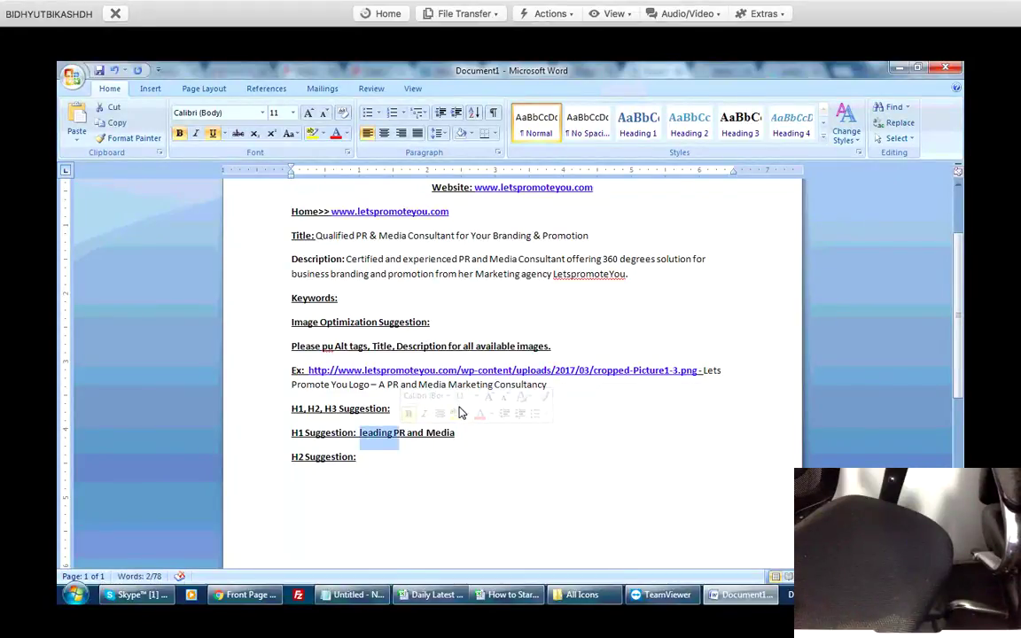
key(End)
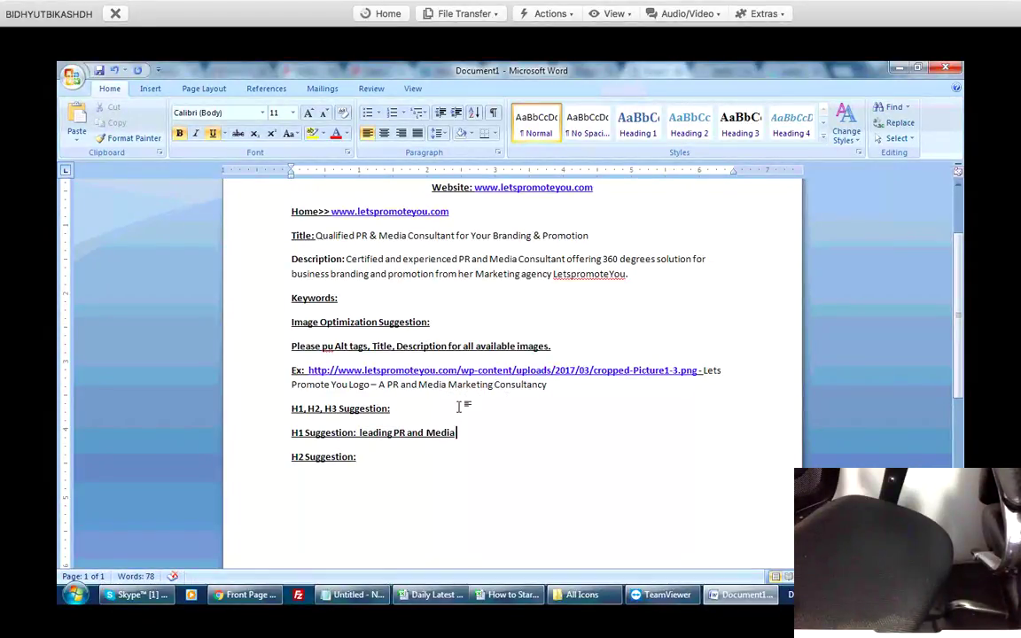
Complete the H1 as 'Leading PR and Media Consultancy Agency in India', capitalising the L.
text(Consuly)
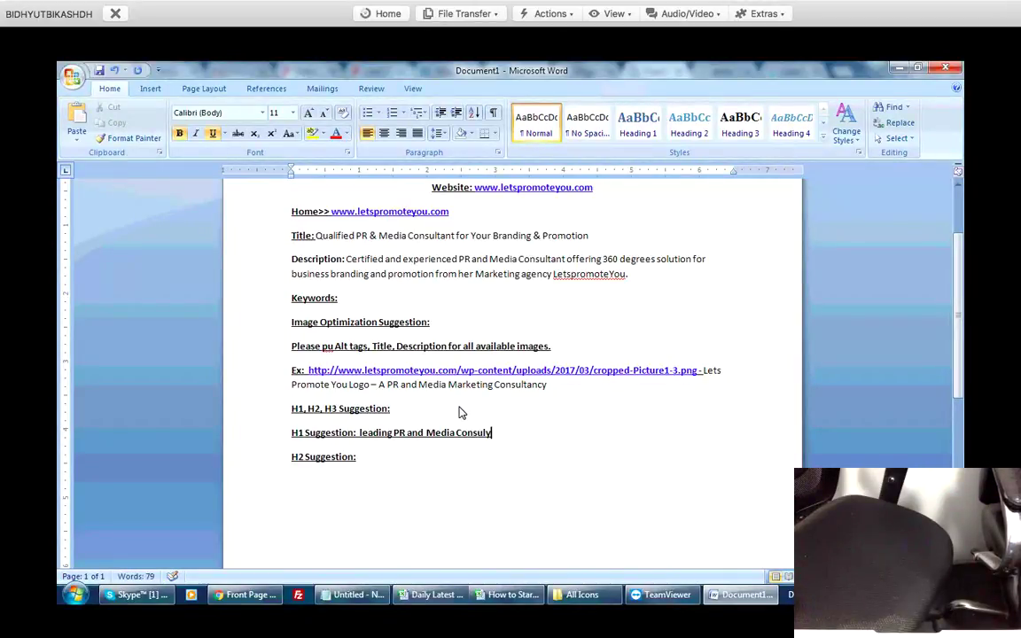
key(BackSpace)
text(tanc)
text(y Firm)
key(BackSpace)
key(BackSpace)
key(BackSpace)
key(BackSpace)
key(BackSpace)
text(Agency)
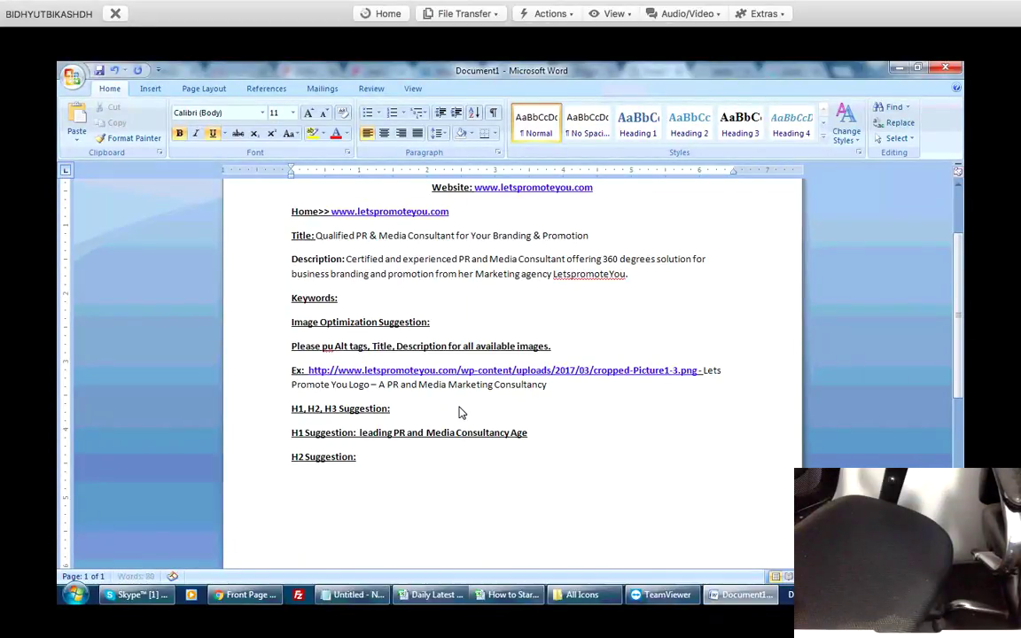
text( in India)
key(BackSpace)
key(BackSpace)
key(BackSpace)
key(BackSpace)
key(BackSpace)
text(India)
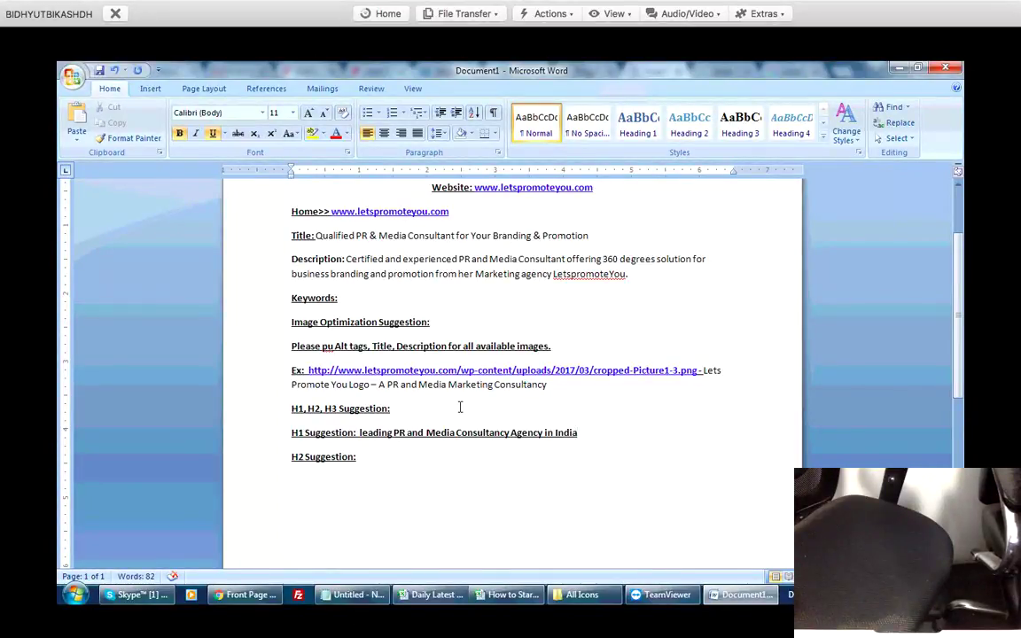
key(Home)
key(ctrl+Right)
key(ctrl+Right)
key(ctrl+Right)
key(Delete)
text(L)
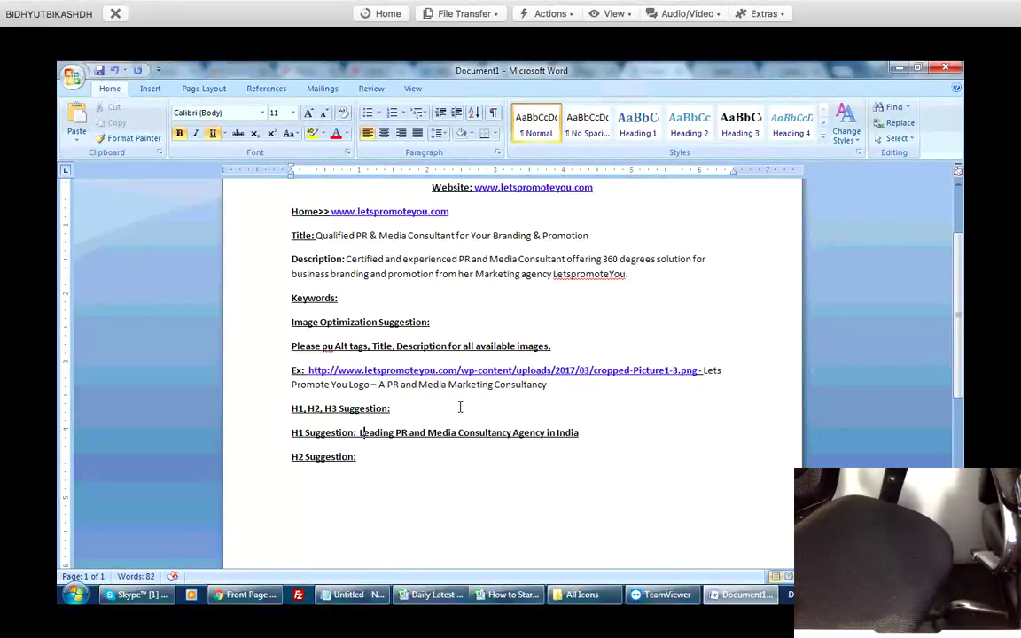
scroll(460, 407, down, 1)
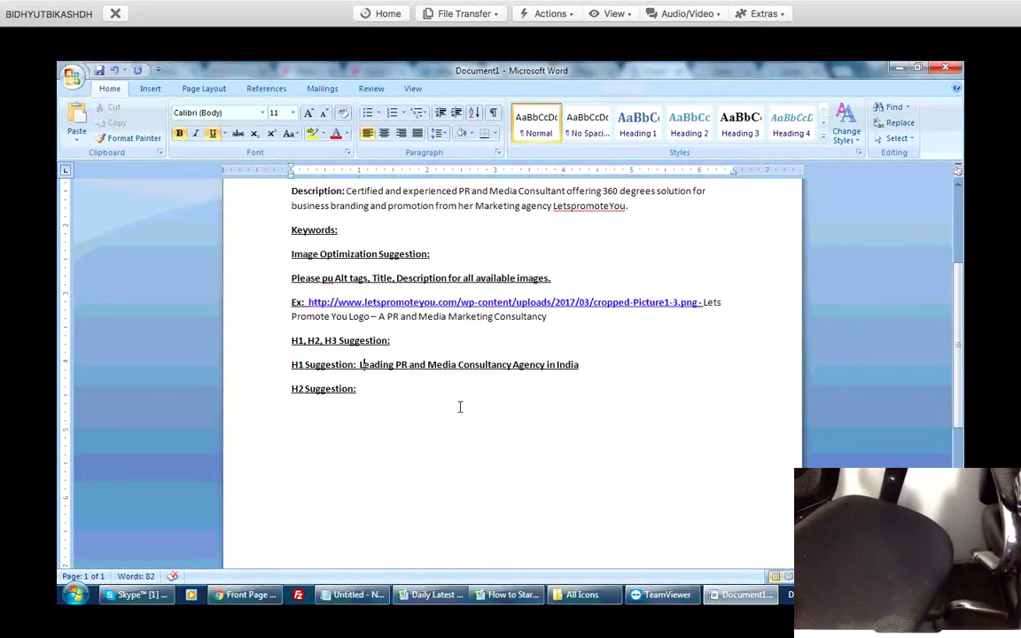
key(alt+Tab)
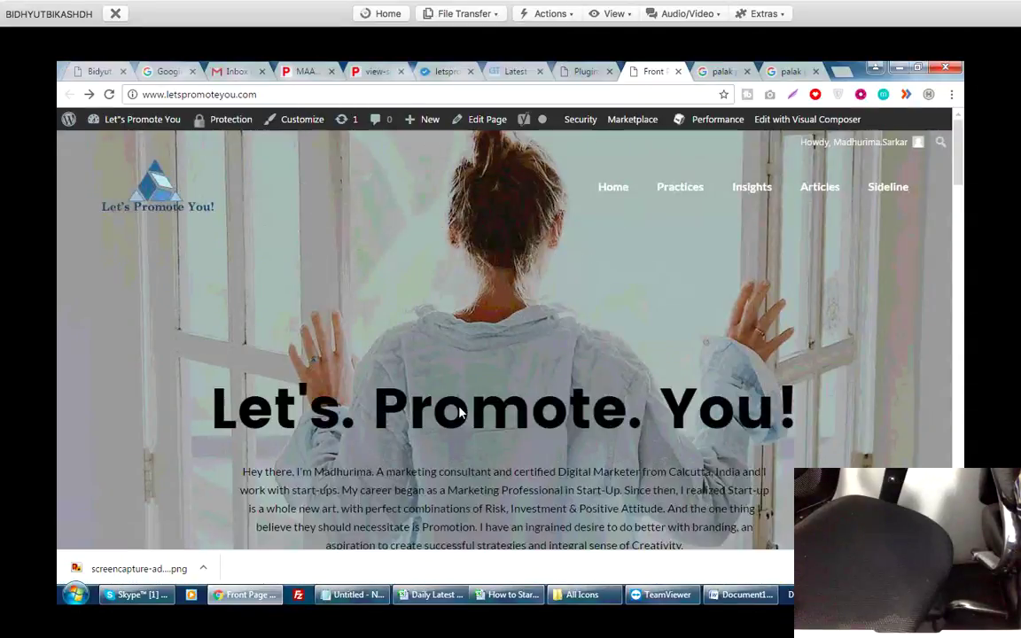
Open the Front Page in the WordPress page editor and look over its settings boxes.
scroll(460, 410, down, 4)
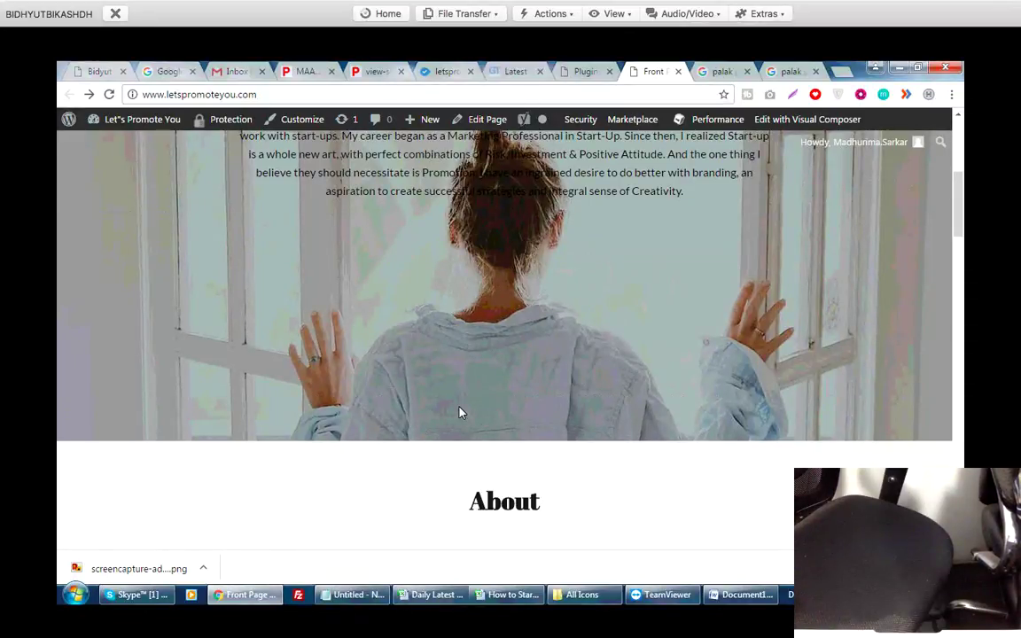
click(487, 118)
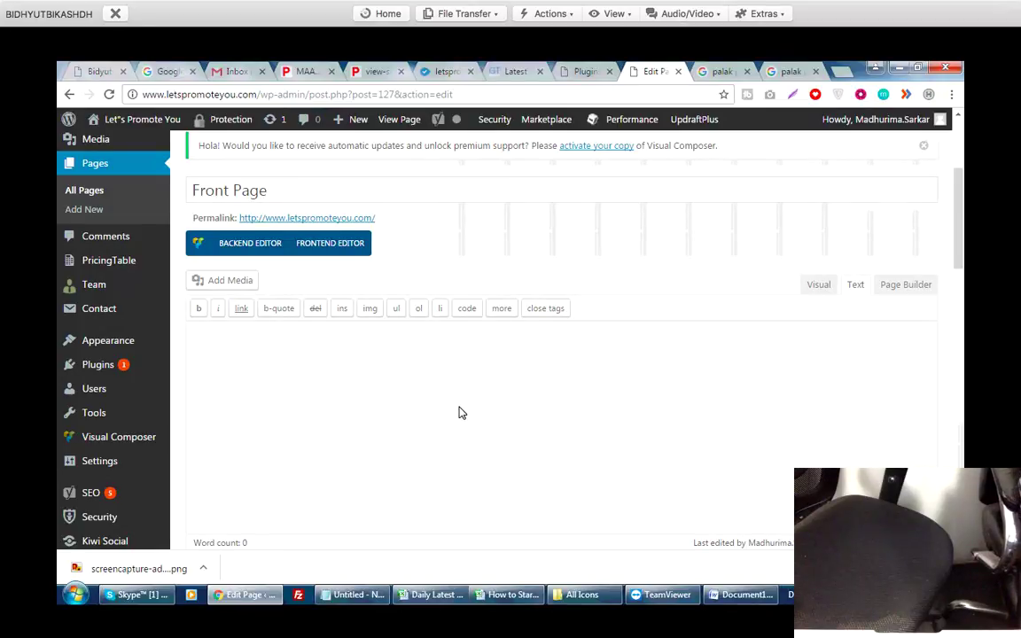
scroll(460, 412, down, 15)
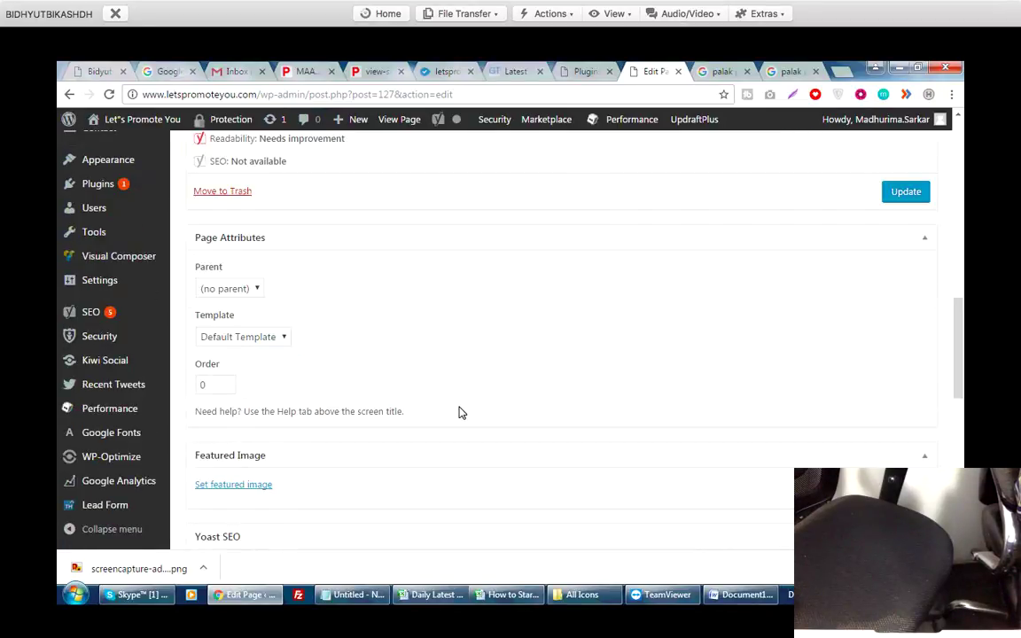
scroll(460, 412, down, 1)
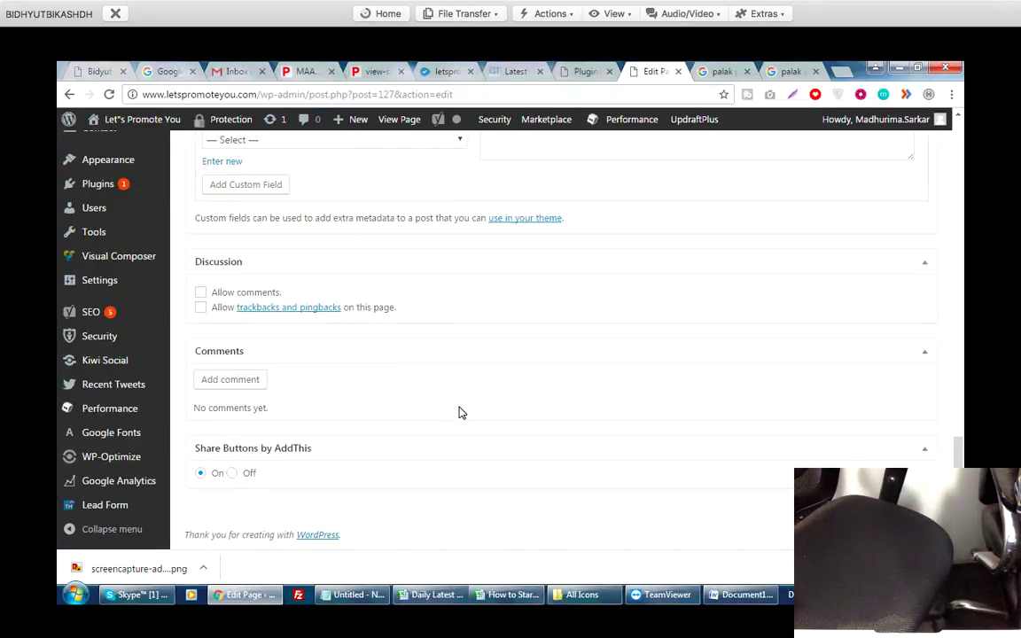
scroll(460, 412, up, 15)
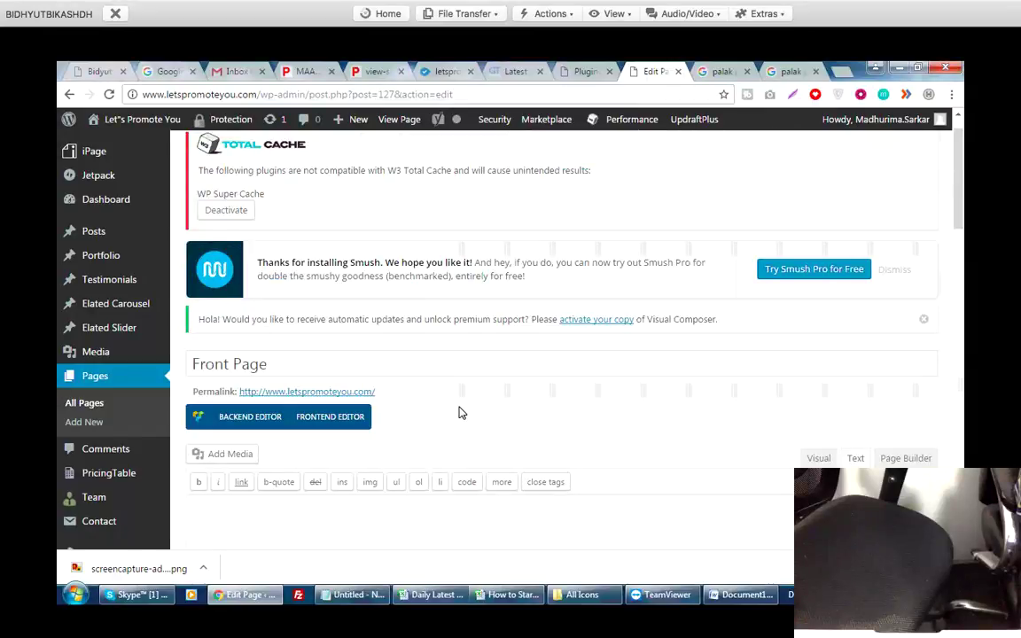
scroll(460, 412, up, 1)
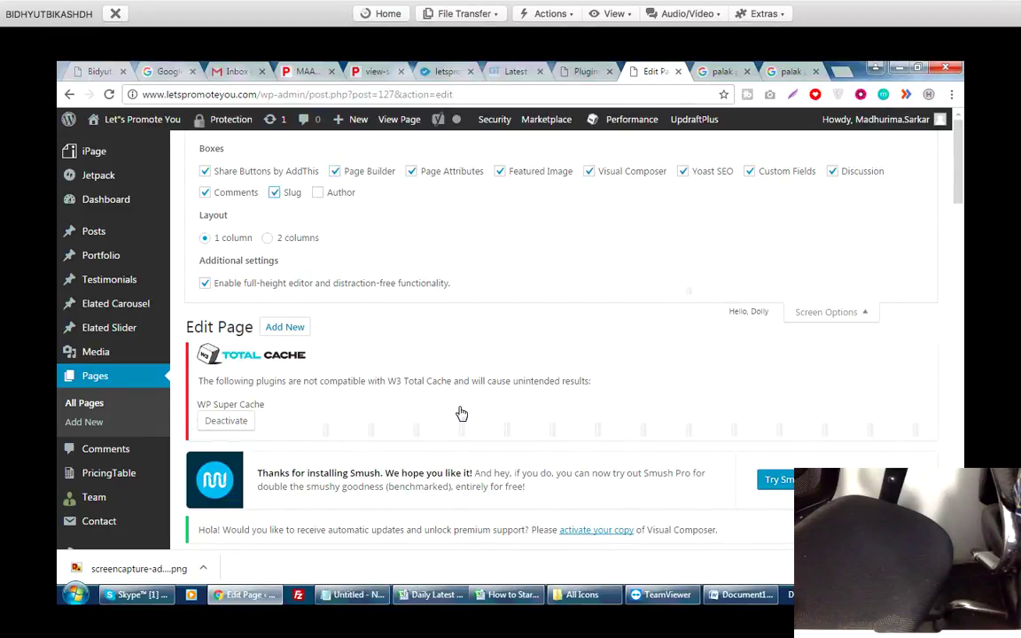
Scroll through the Front Page's empty Visual Composer backend layout.
scroll(459, 412, down, 6)
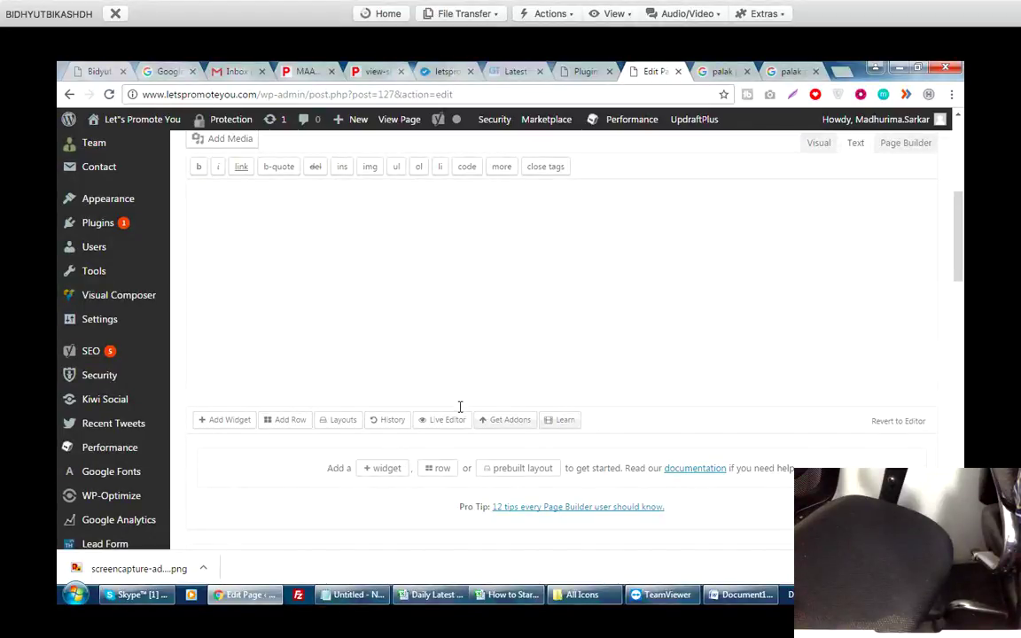
middle_click(459, 407)
scroll(458, 406, down, 2)
scroll(459, 407, down, 10)
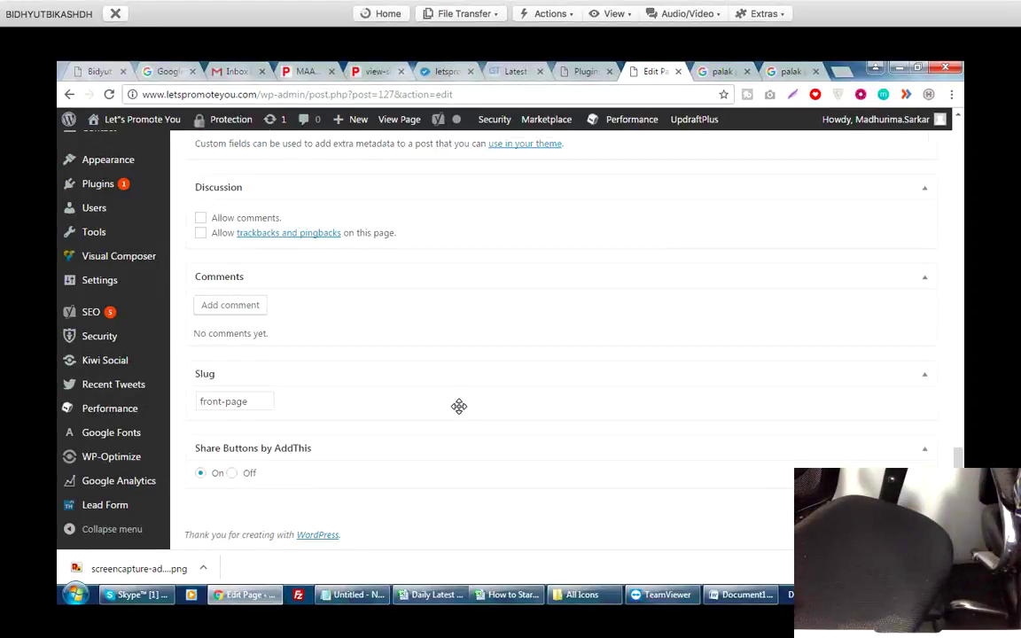
scroll(459, 412, up, 8)
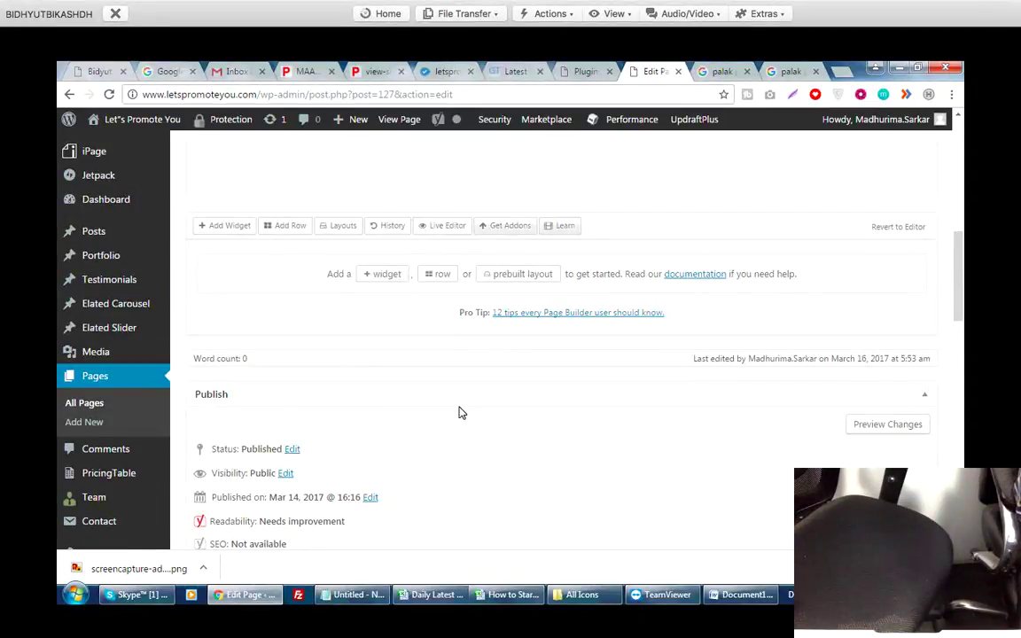
scroll(459, 412, up, 5)
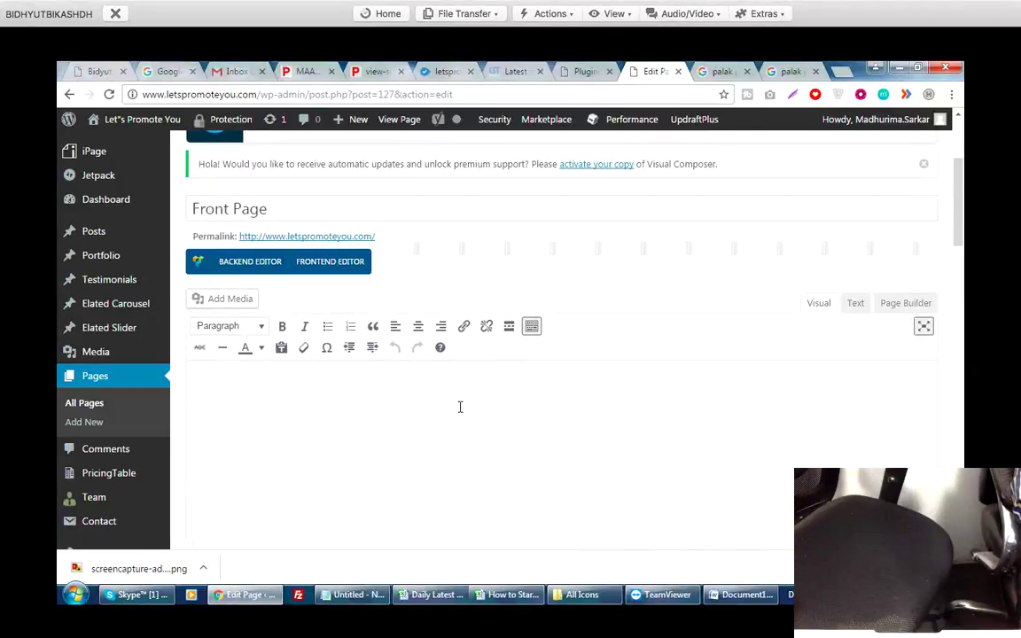
scroll(460, 407, down, 10)
scroll(460, 412, up, 10)
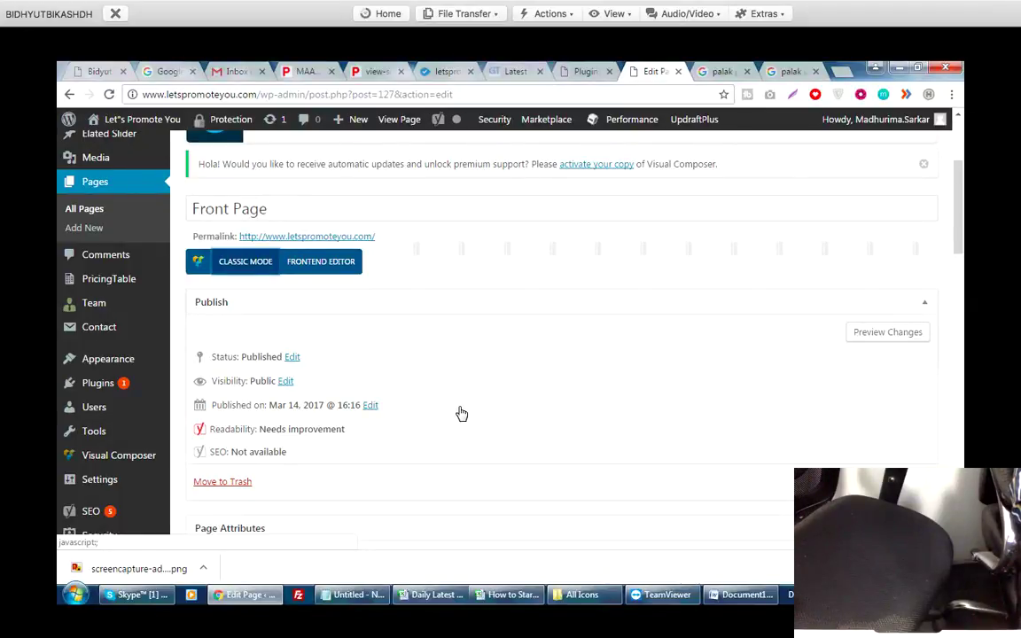
scroll(461, 414, down, 8)
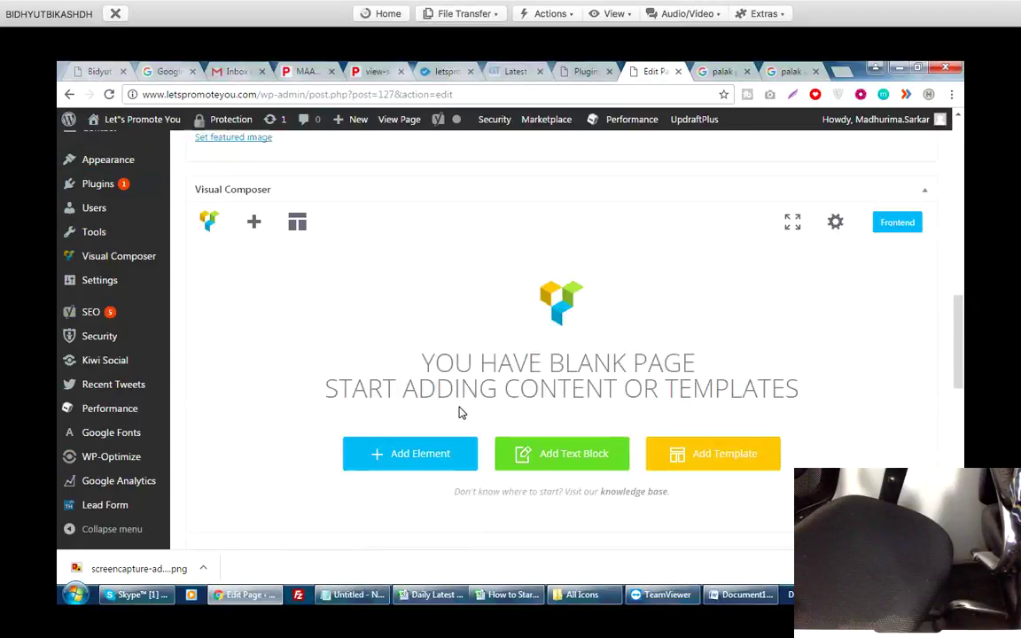
scroll(459, 412, up, 2)
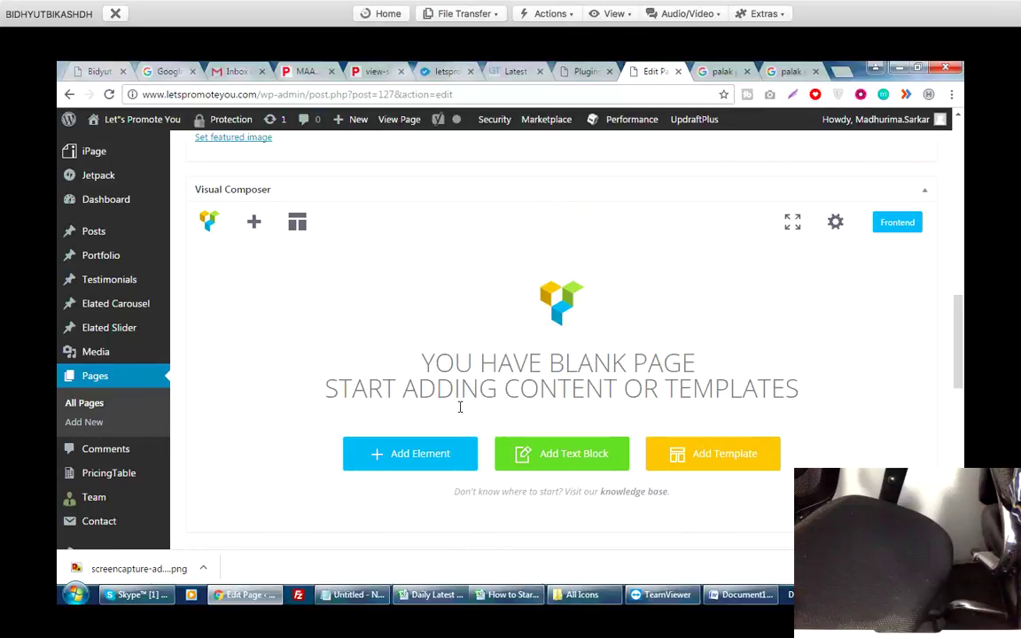
scroll(459, 407, up, 1)
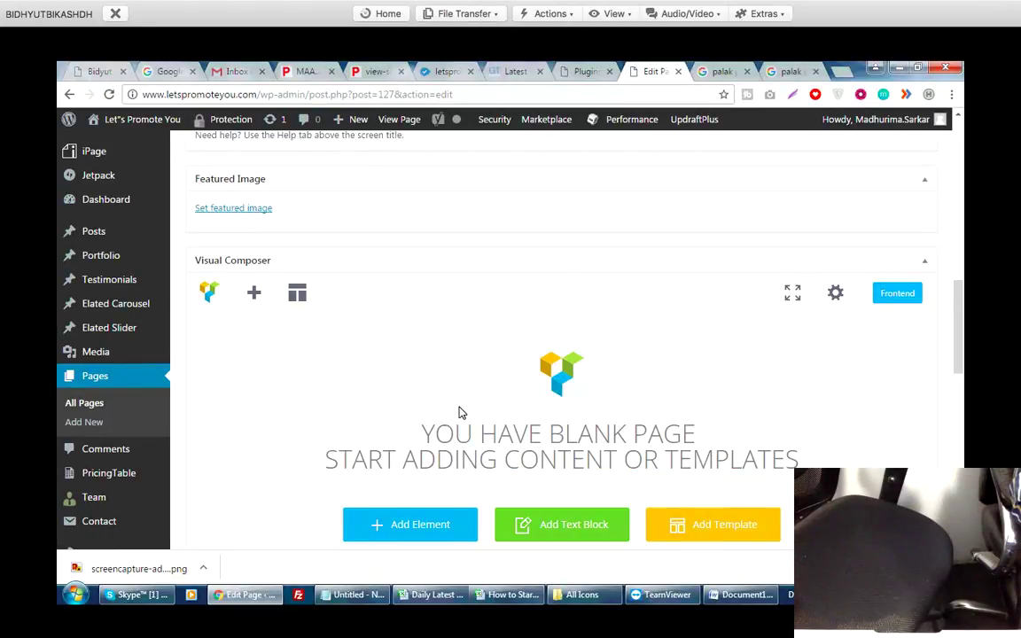
scroll(459, 412, down, 3)
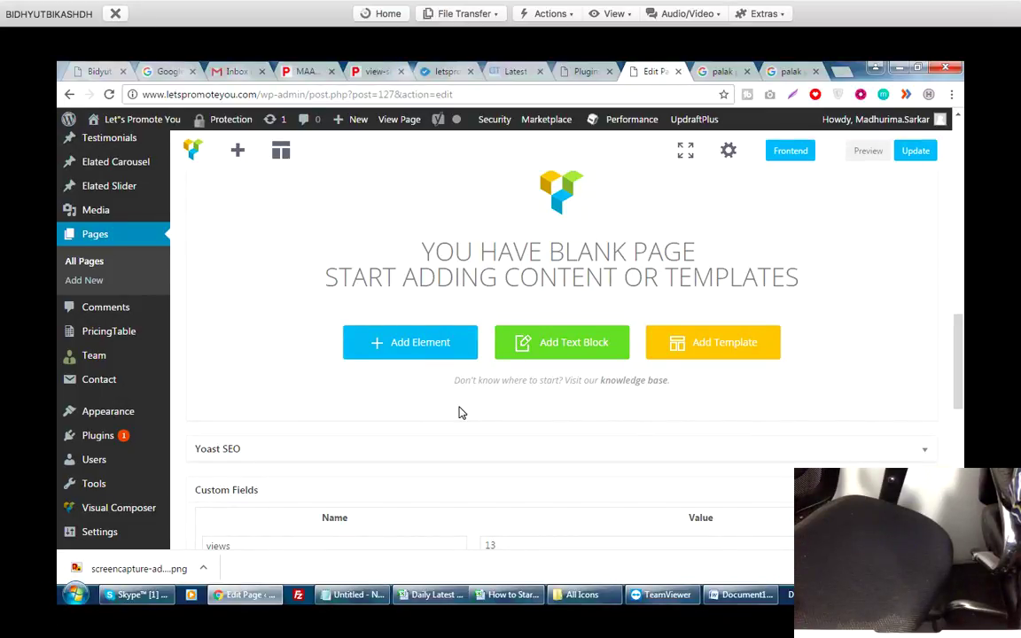
scroll(459, 412, down, 8)
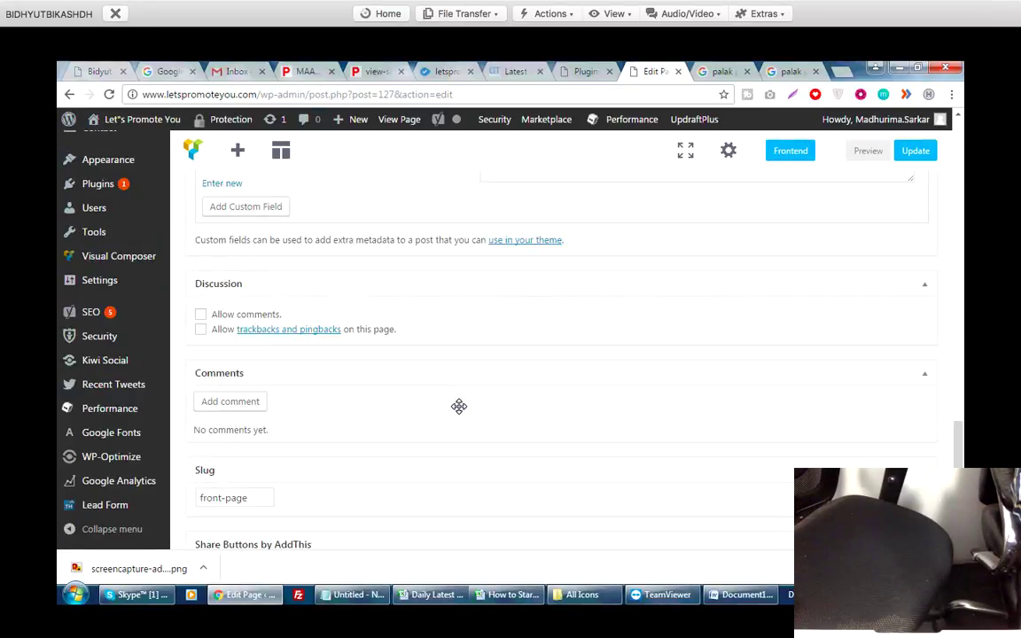
scroll(459, 406, up, 15)
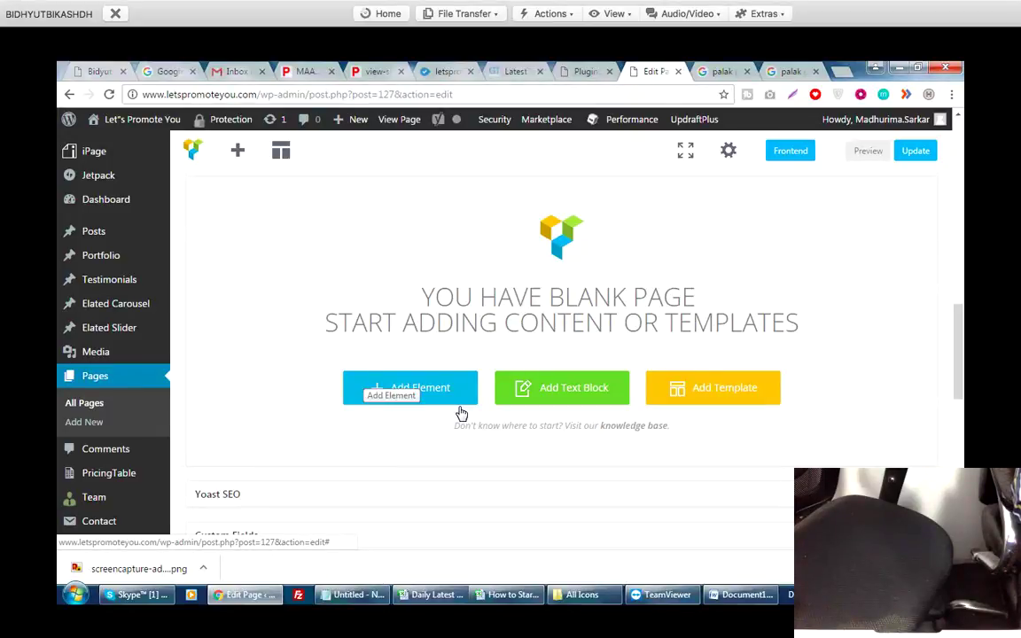
scroll(459, 406, up, 7)
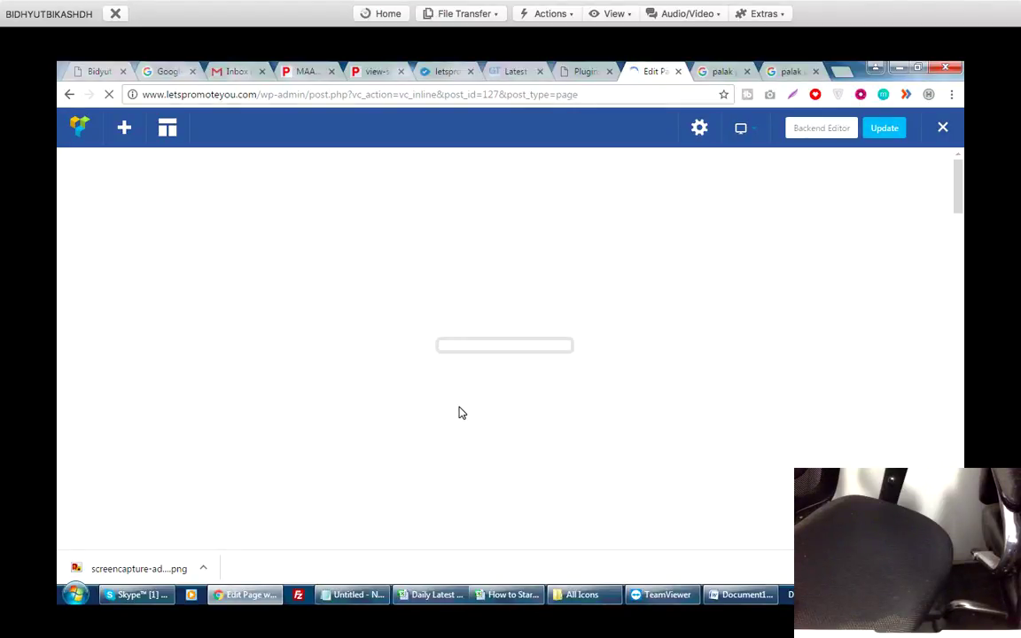
Deactivate the WP Content Copy Protection plugin in the Plugins list.
scroll(461, 412, down, 2)
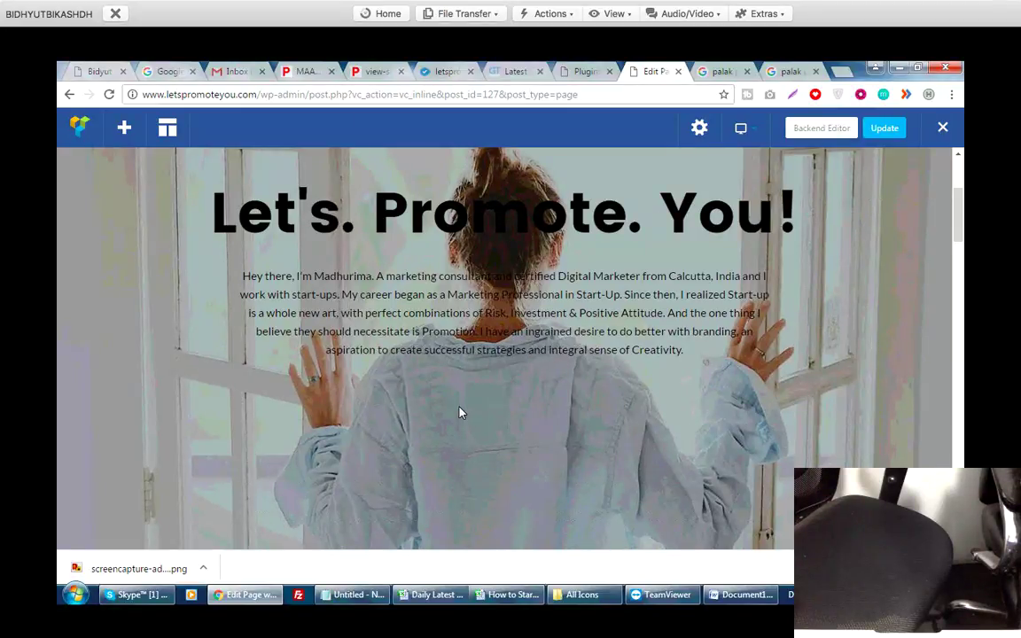
scroll(459, 412, down, 1)
scroll(459, 412, up, 2)
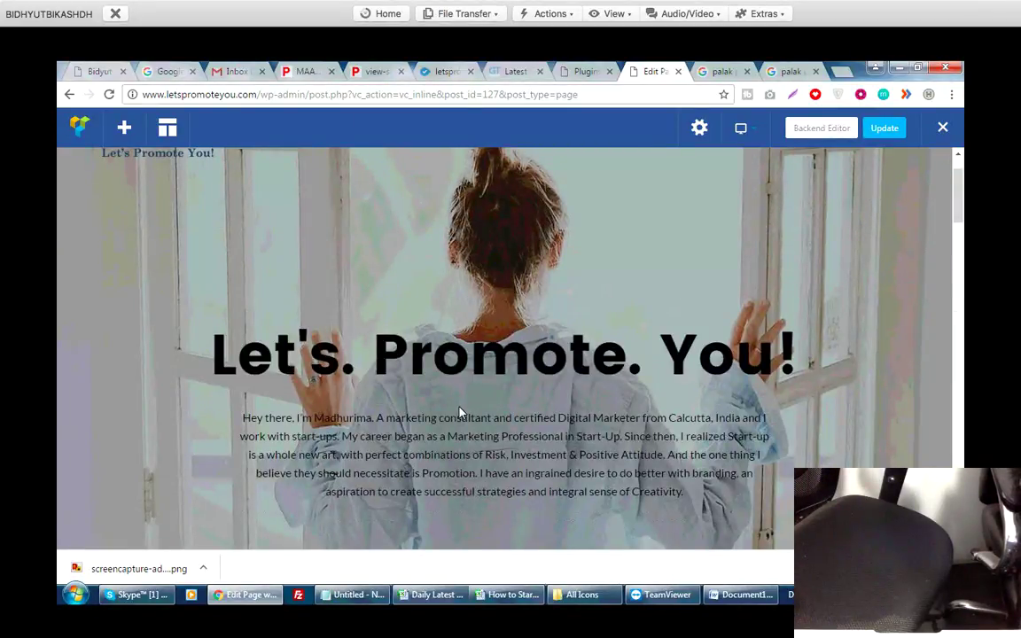
key(ctrl+shift+Tab)
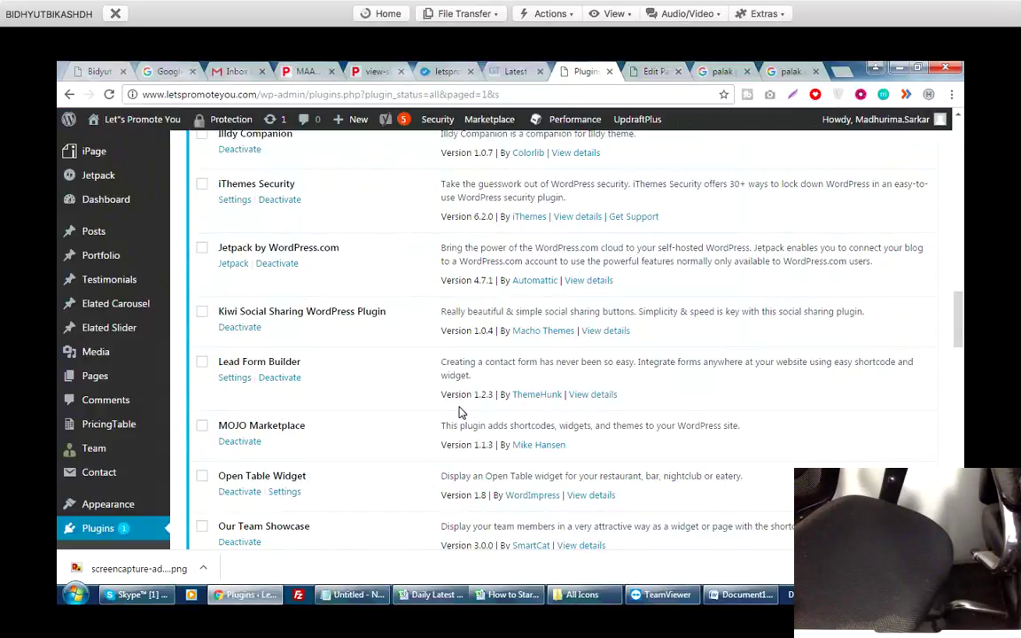
scroll(459, 412, down, 5)
scroll(459, 412, down, 2)
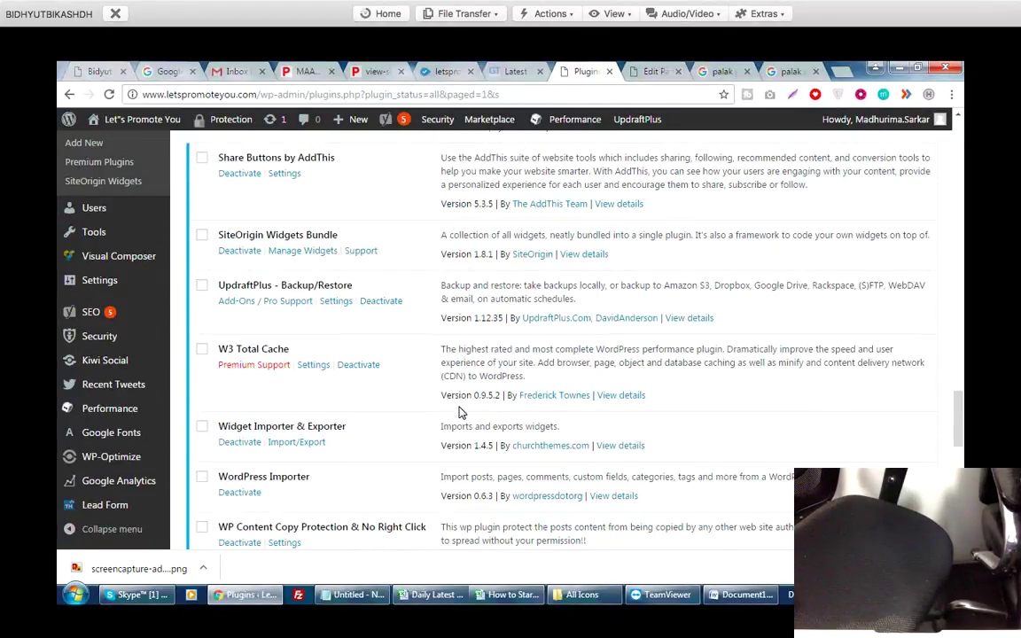
scroll(459, 412, down, 3)
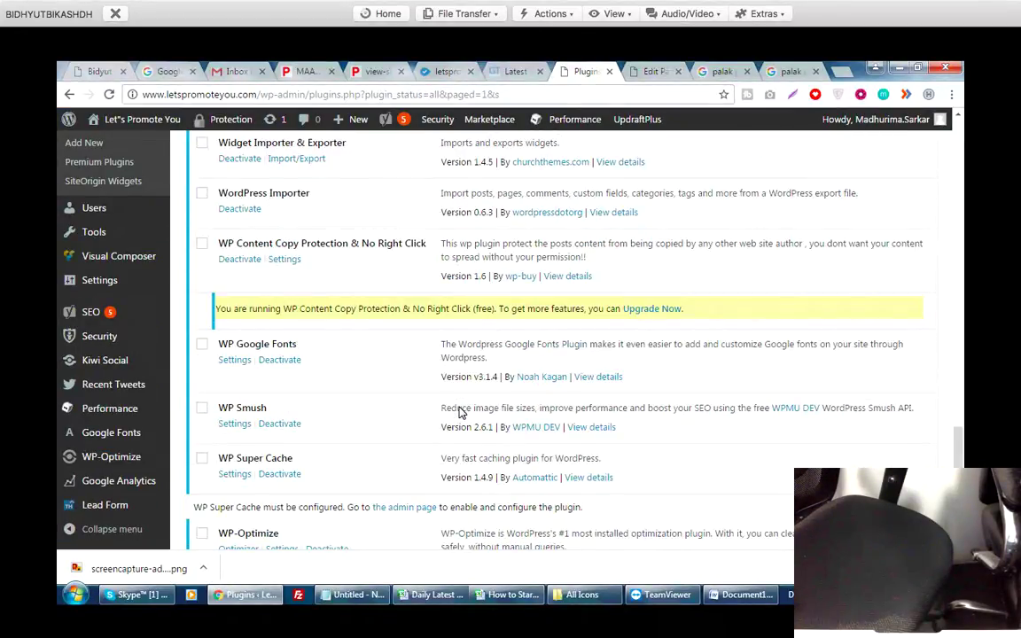
key(Tab)
key(Return)
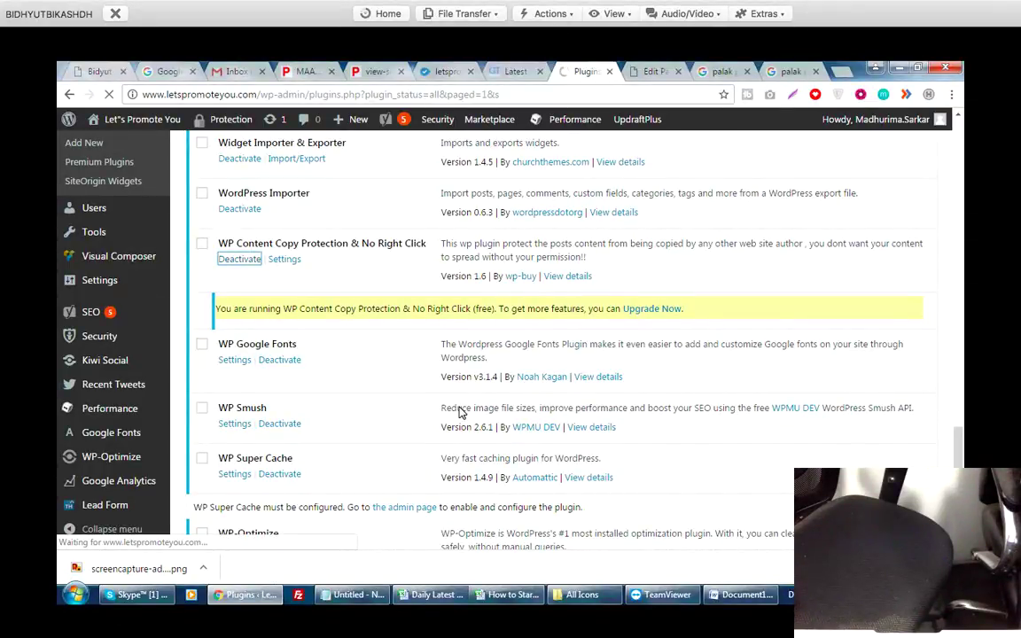
Reload the front-end editor and check the hero text is now selectable.
key(ctrl+Tab)
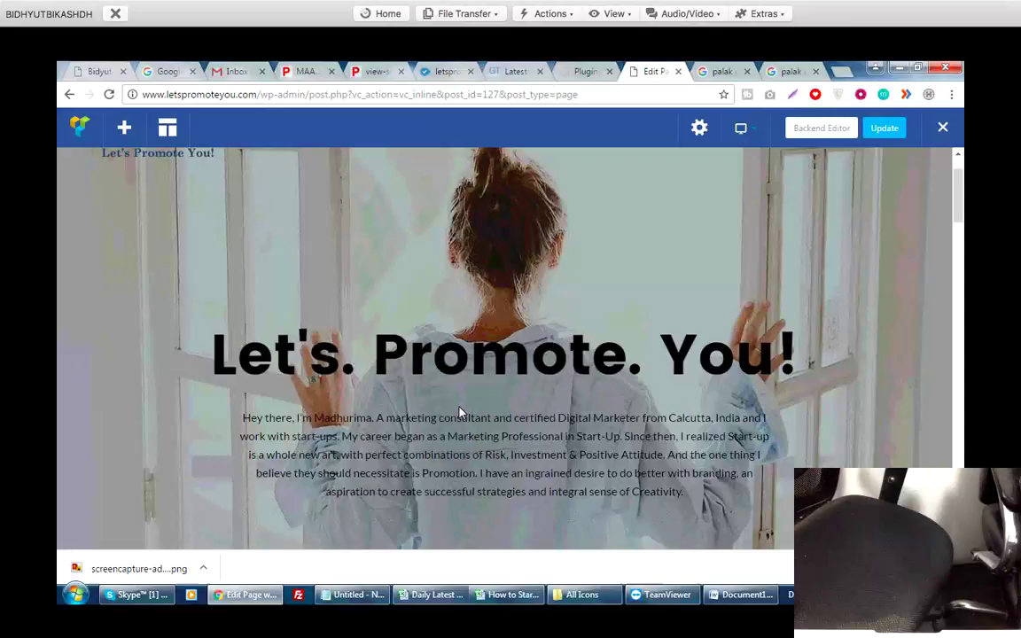
key(F5)
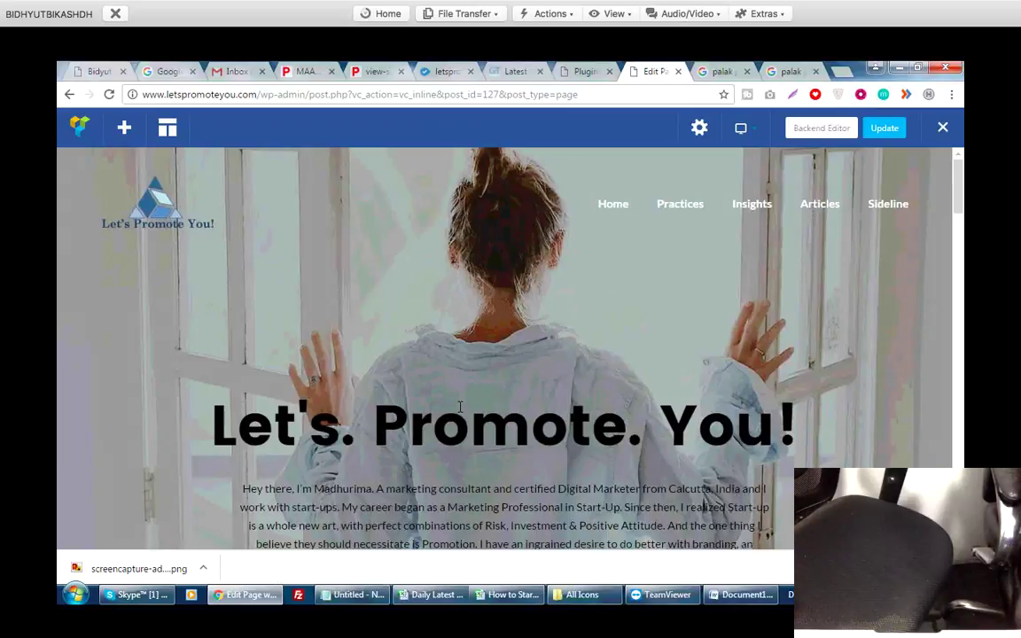
scroll(460, 408, down, 4)
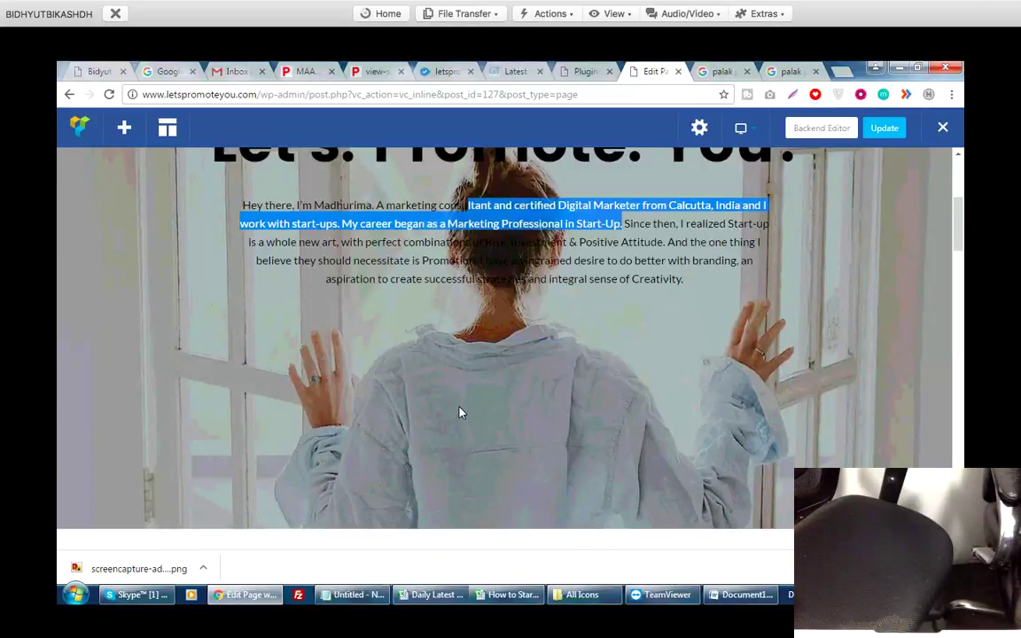
scroll(460, 410, up, 2)
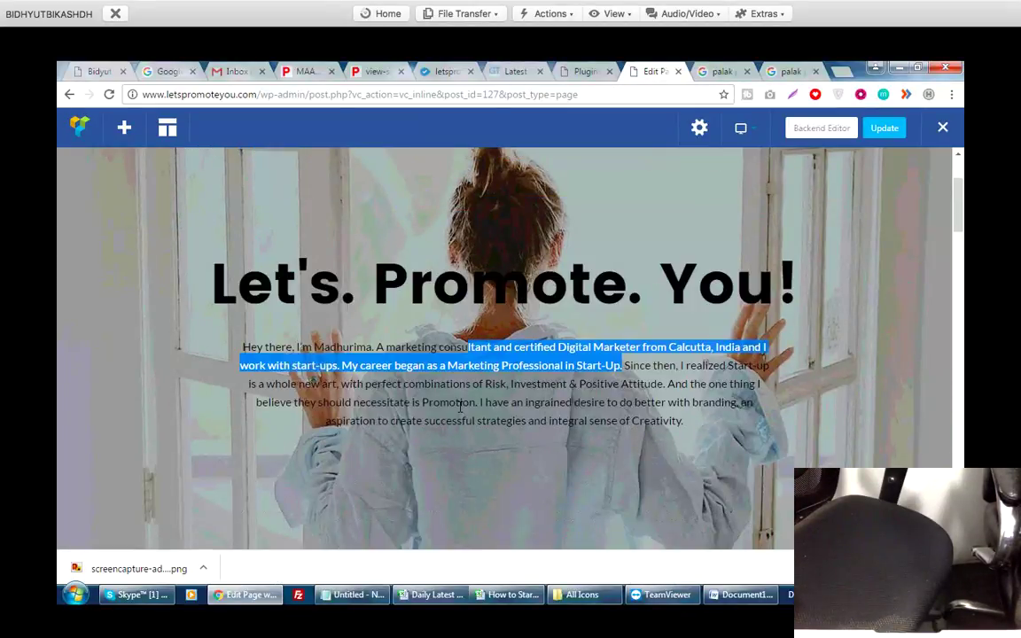
click(460, 406)
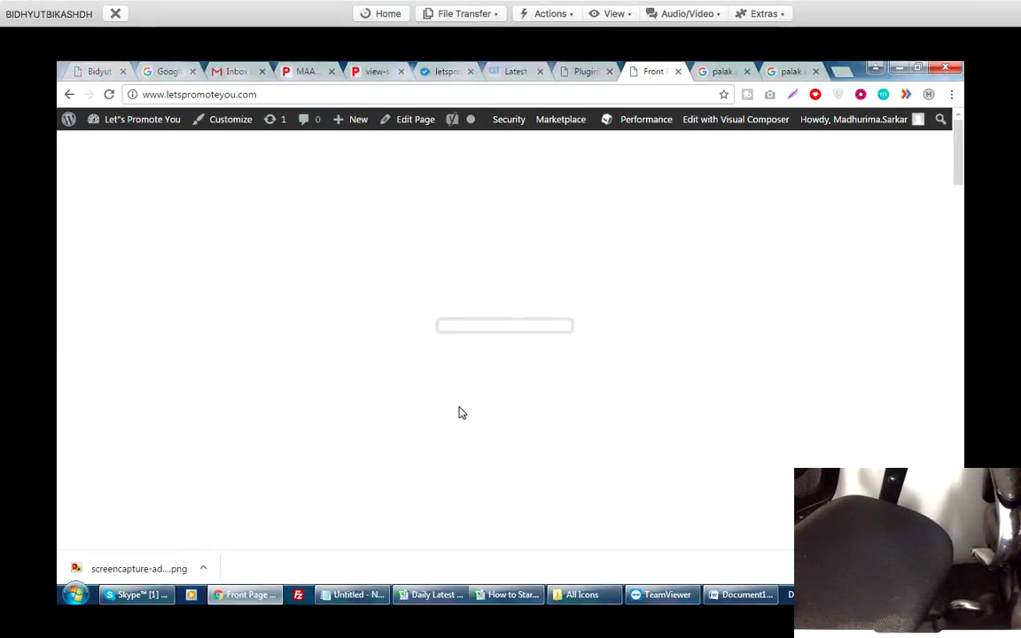
key(alt+Tab)
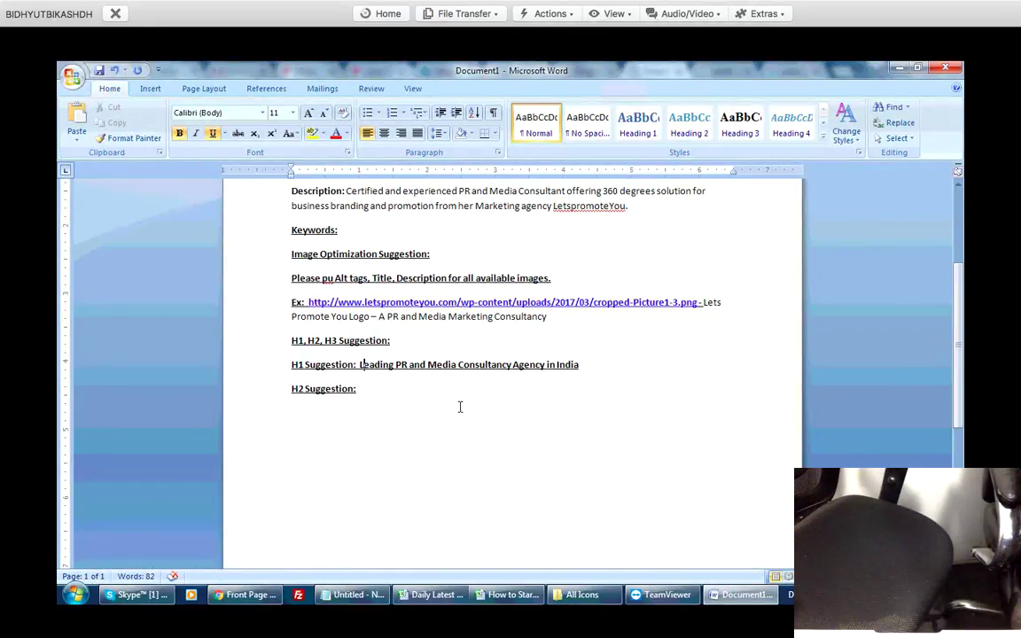
click(460, 407)
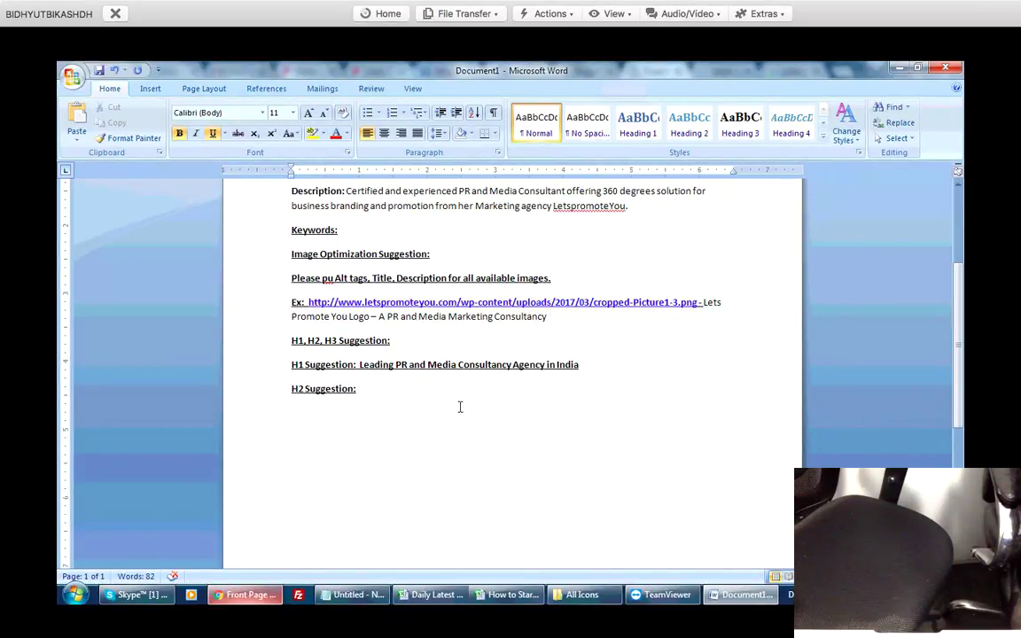
key(alt+Tab)
key(ctrl+9)
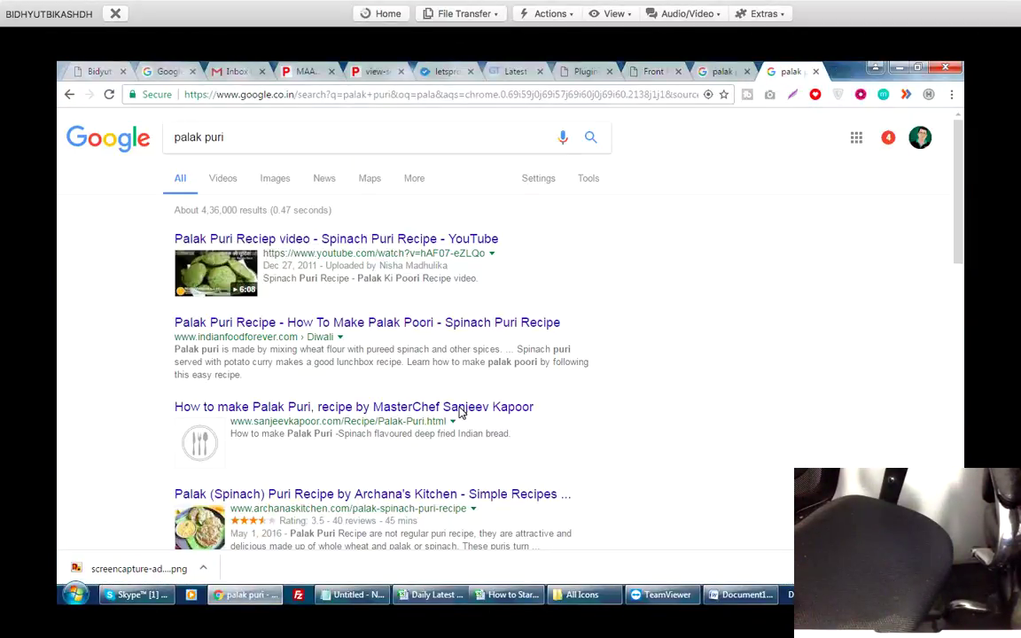
Load competeinfotechacademy.com in a new tab, then open another Be Limitless new tab.
key(ctrl+t)
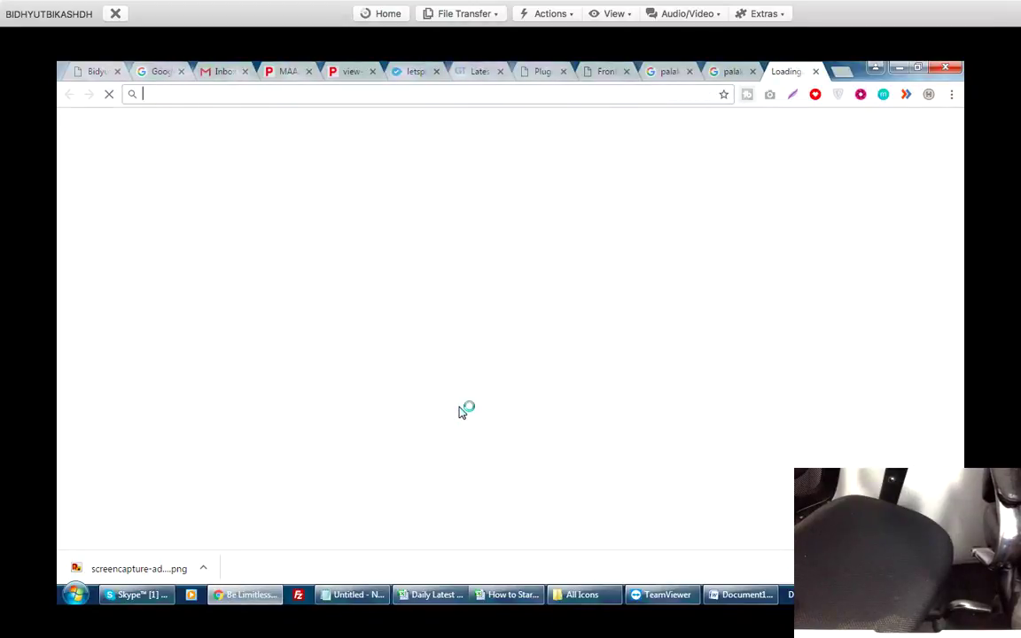
text(competeinfotechacademy.com)
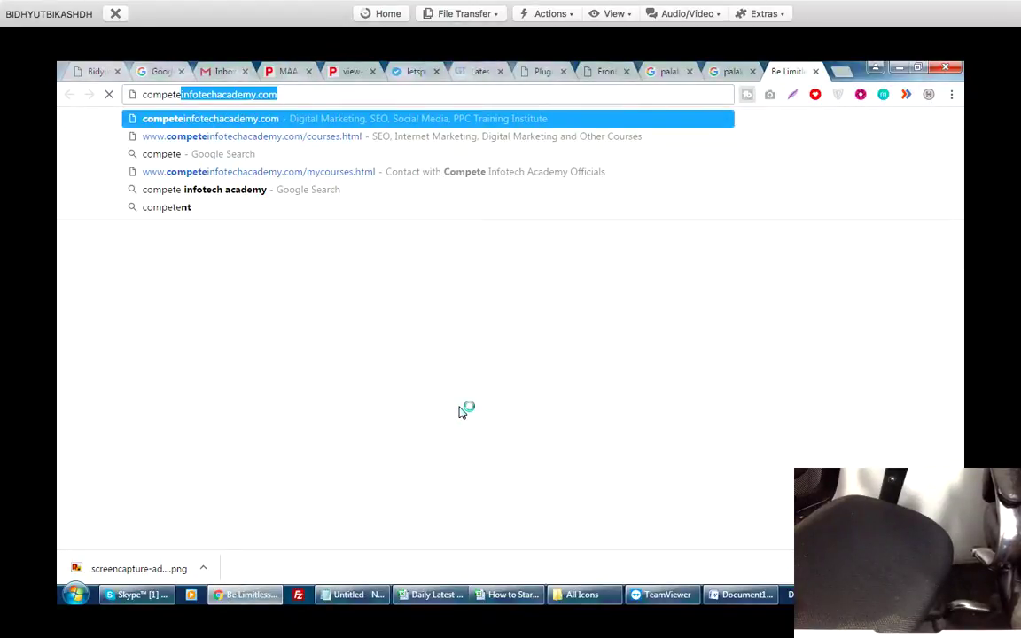
key(Return)
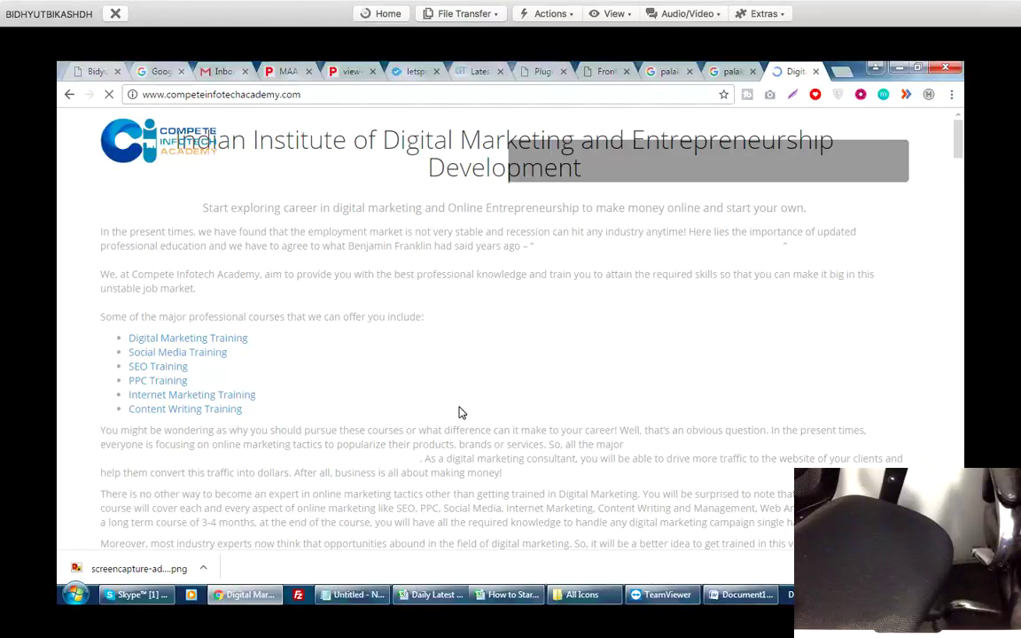
key(ctrl+t)
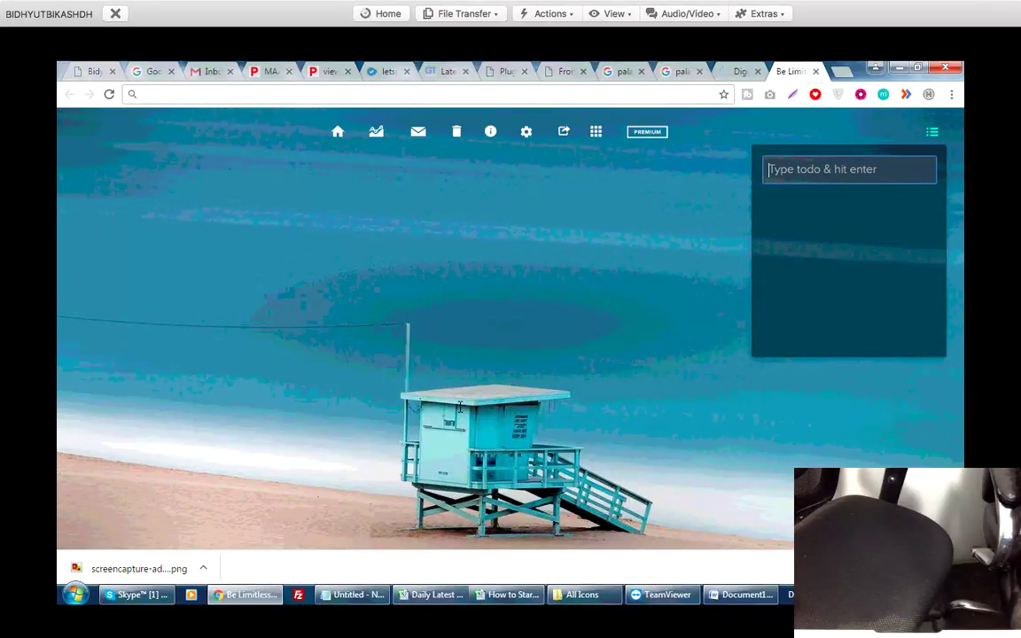
Add the Be Limitless to-do 'I ahve to Take class at 7pm', close the panel, open a new tab.
text(I a)
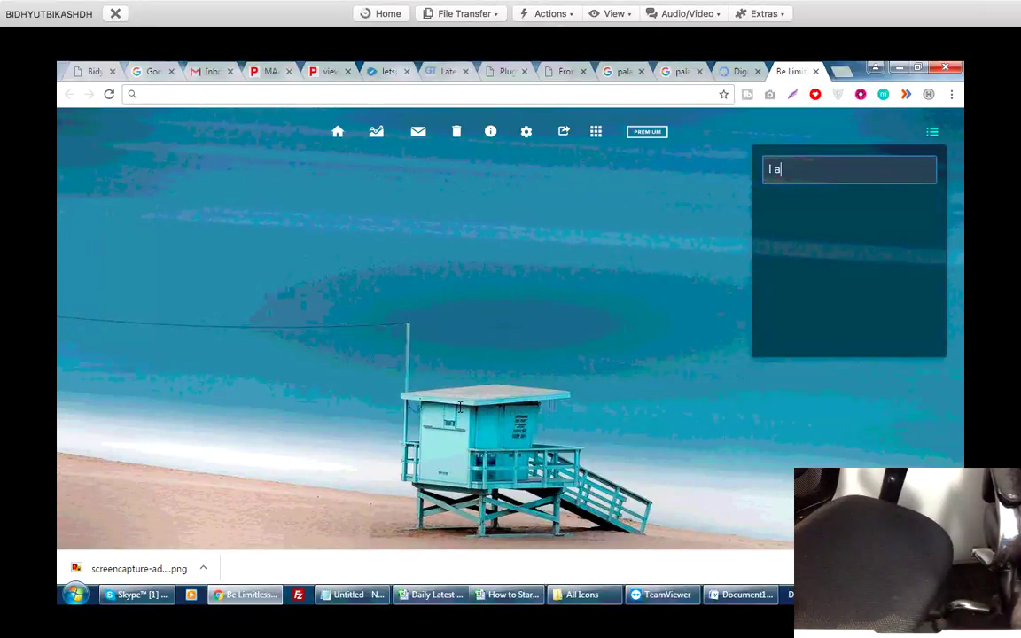
text(hve to Take cla)
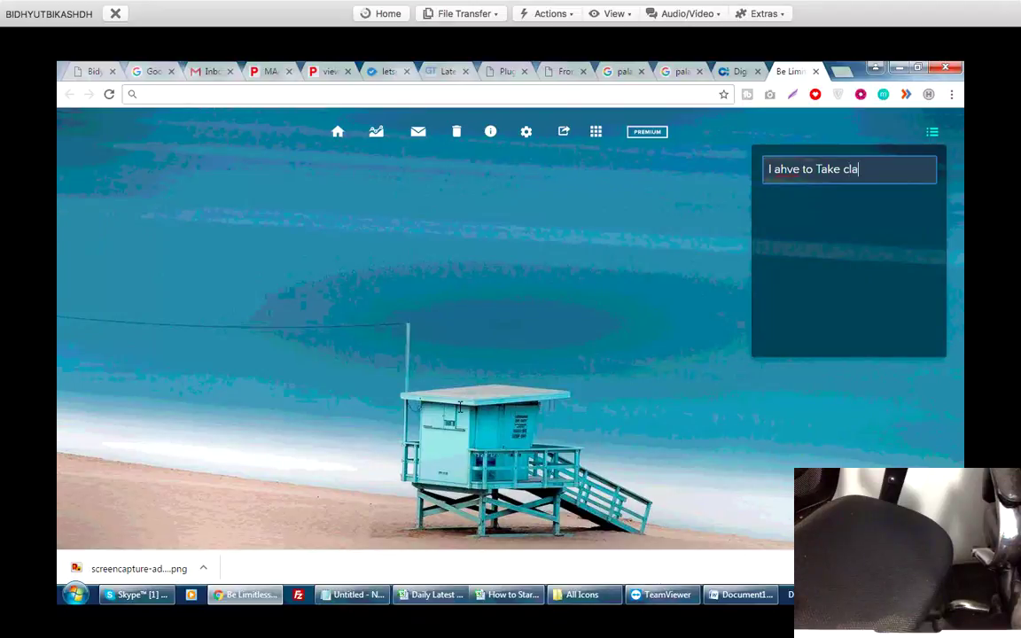
text(ss at 7pm)
key(Return)
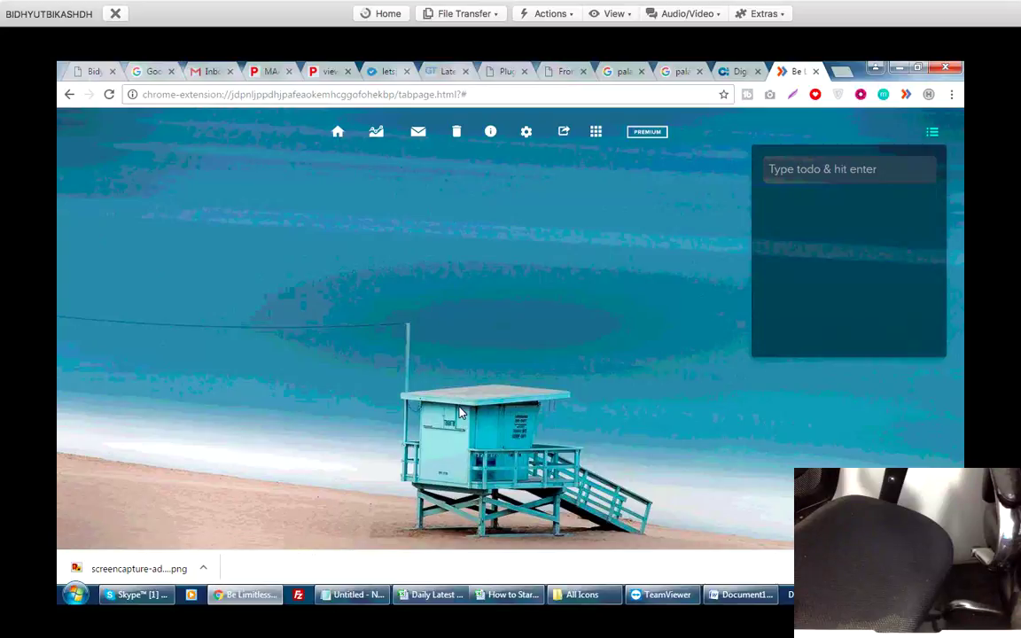
click(460, 412)
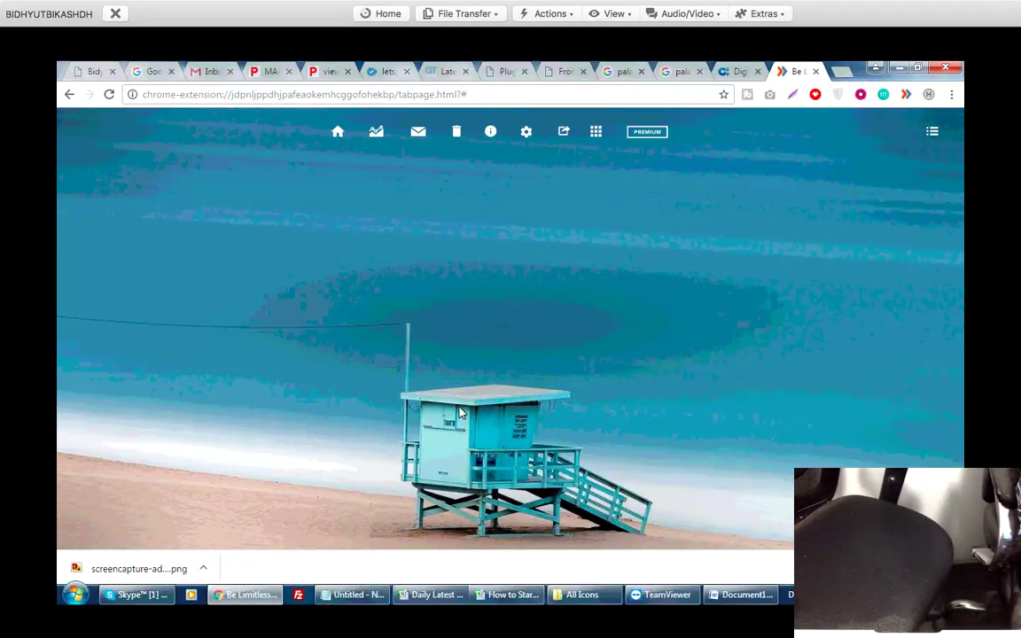
key(ctrl+t)
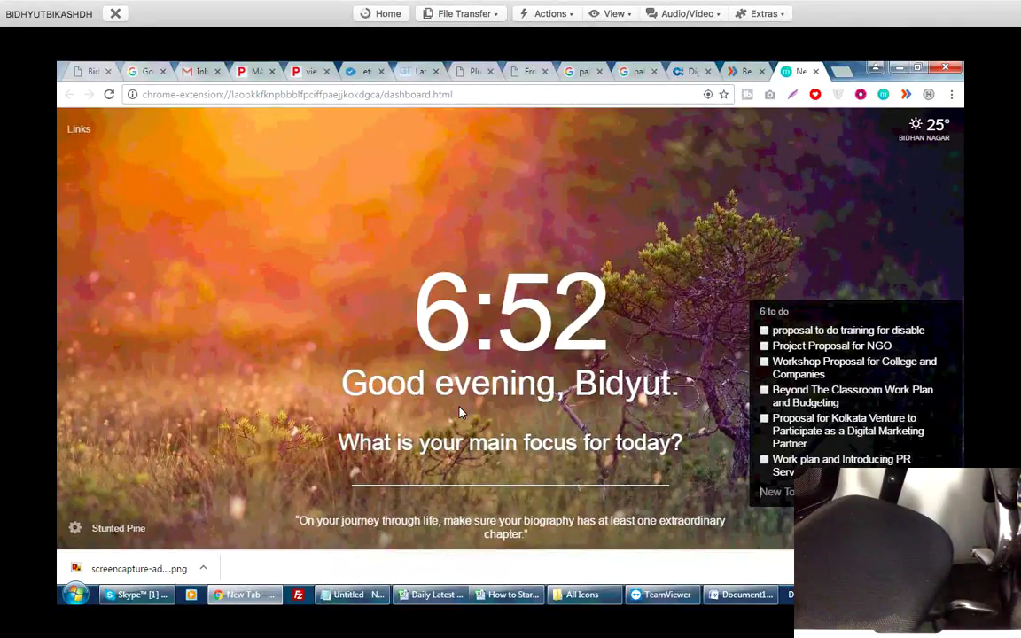
Close the Be Limitless tab and scroll through the Compete Infotech Academy page.
click(761, 71)
click(687, 71)
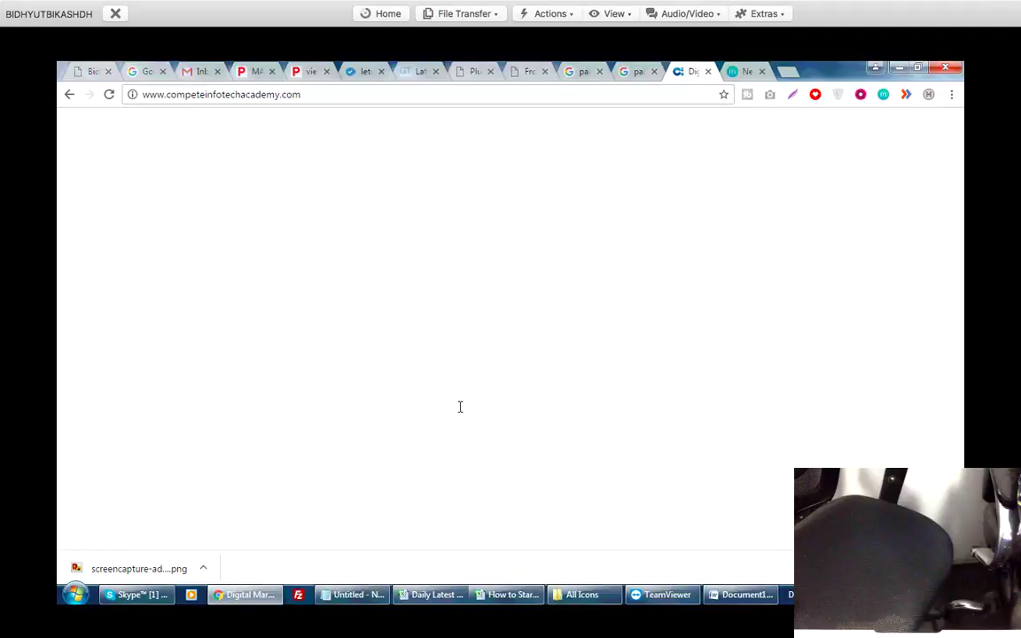
scroll(459, 412, down, 4)
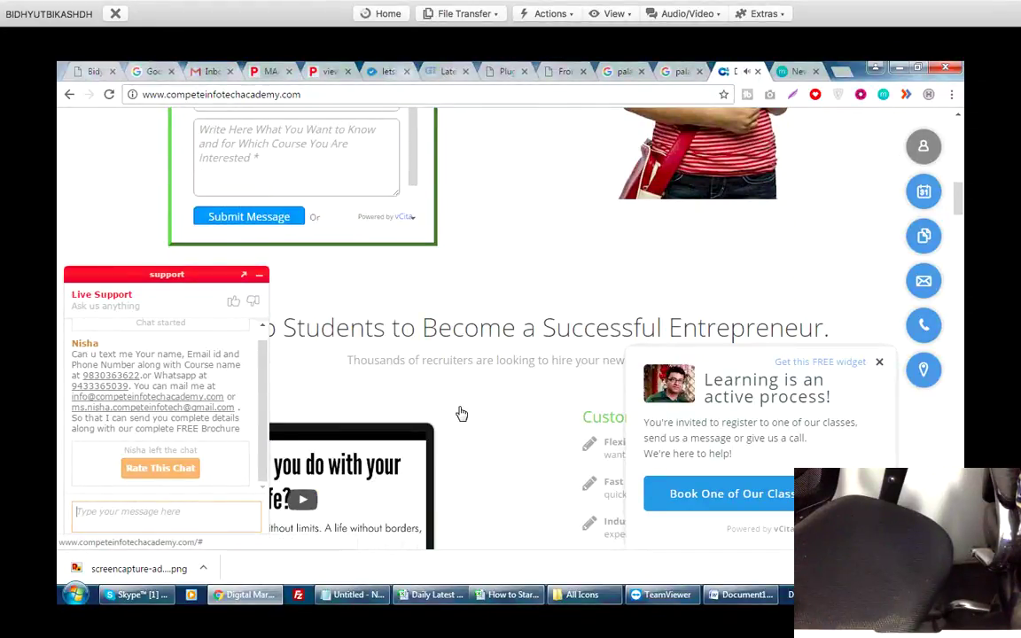
scroll(459, 412, down, 10)
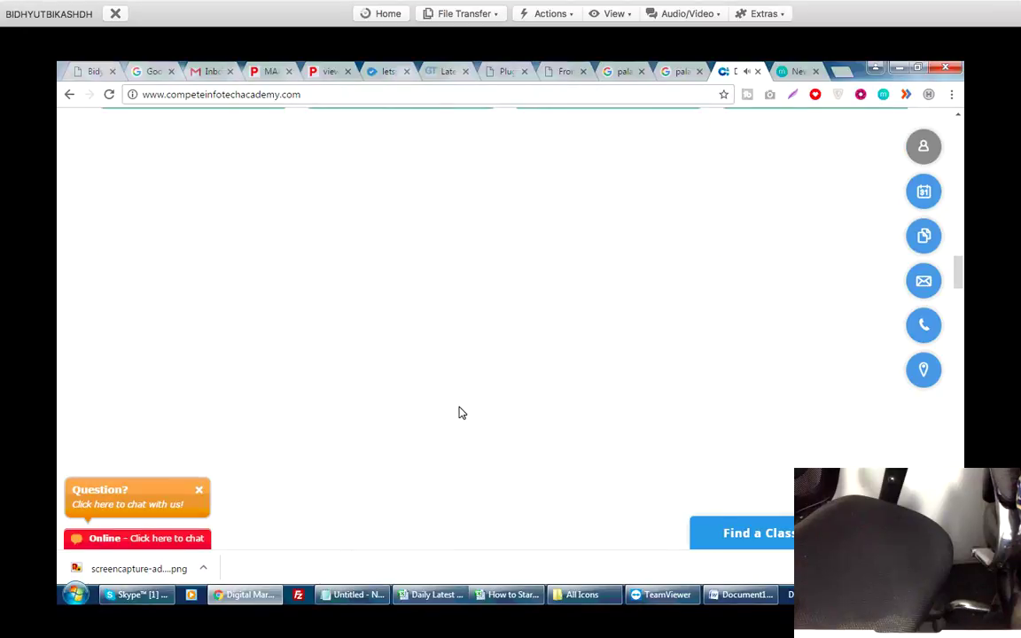
scroll(459, 410, up, 5)
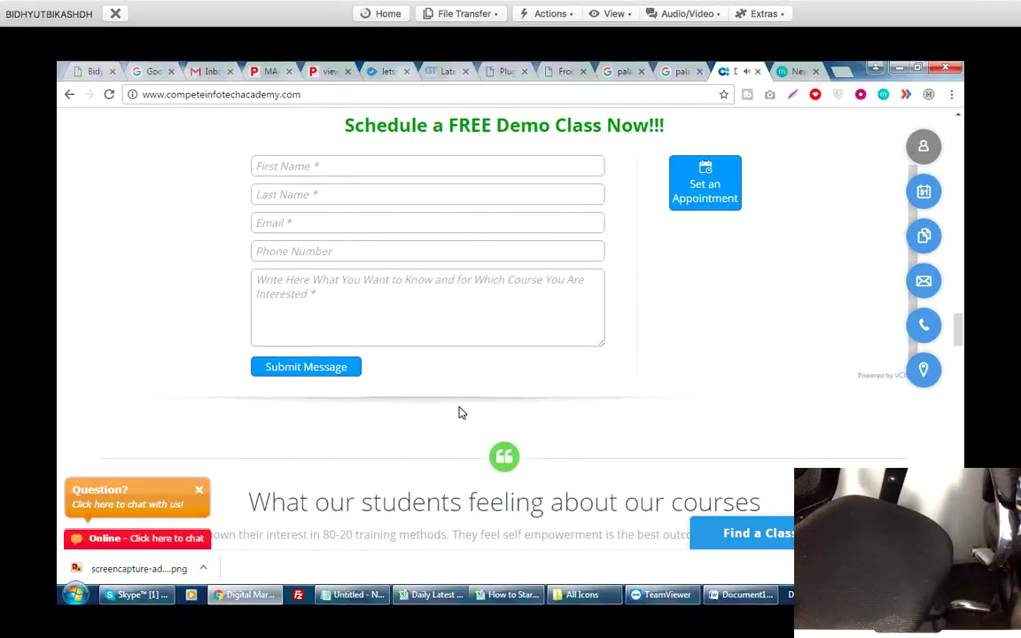
scroll(459, 412, down, 2)
scroll(459, 412, down, 13)
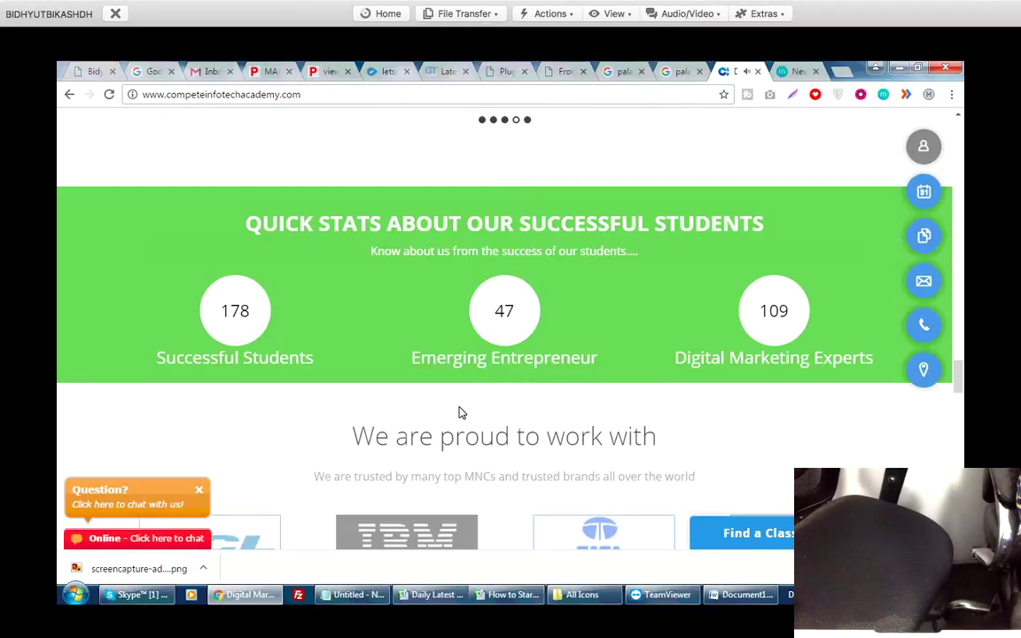
scroll(459, 412, up, 3)
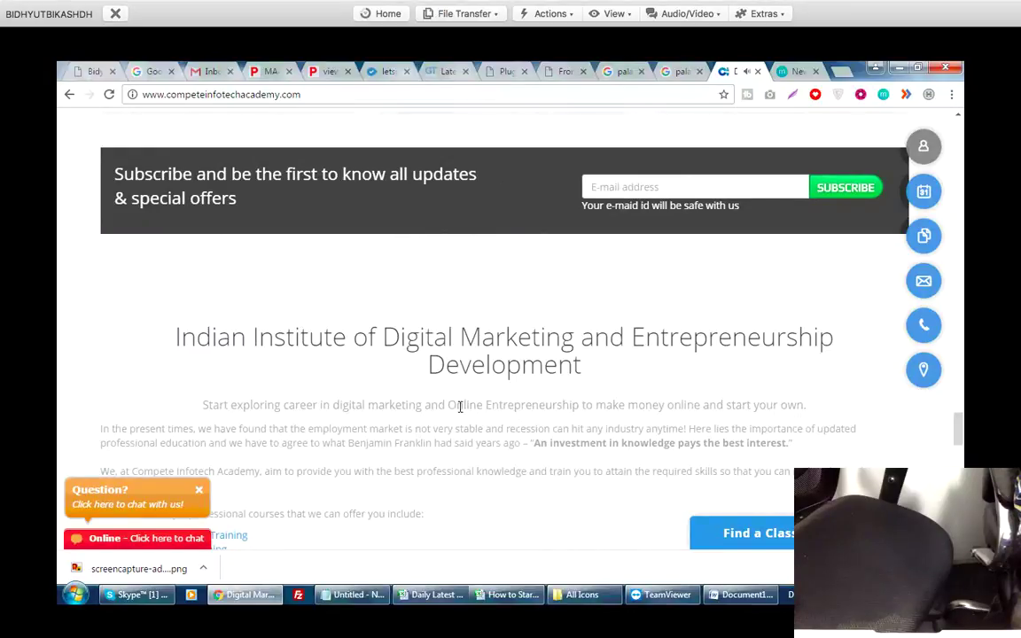
Select the Indian Institute, Digital Marketing Trends and Learn and Earn Money headings to inspect them.
triple_click(460, 406)
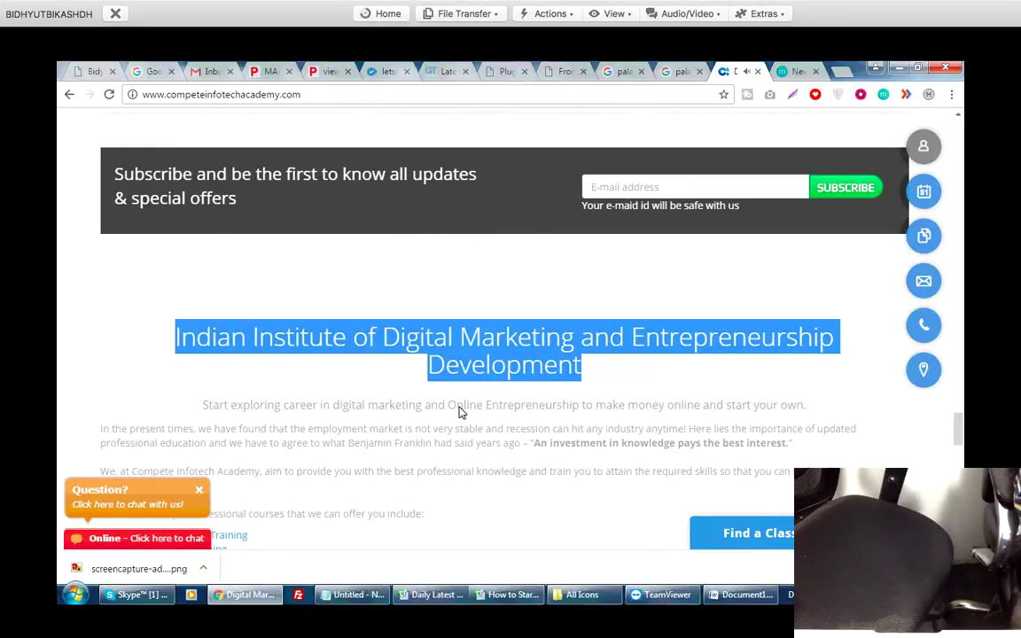
scroll(460, 409, down, 4)
drag(264, 432, 756, 432)
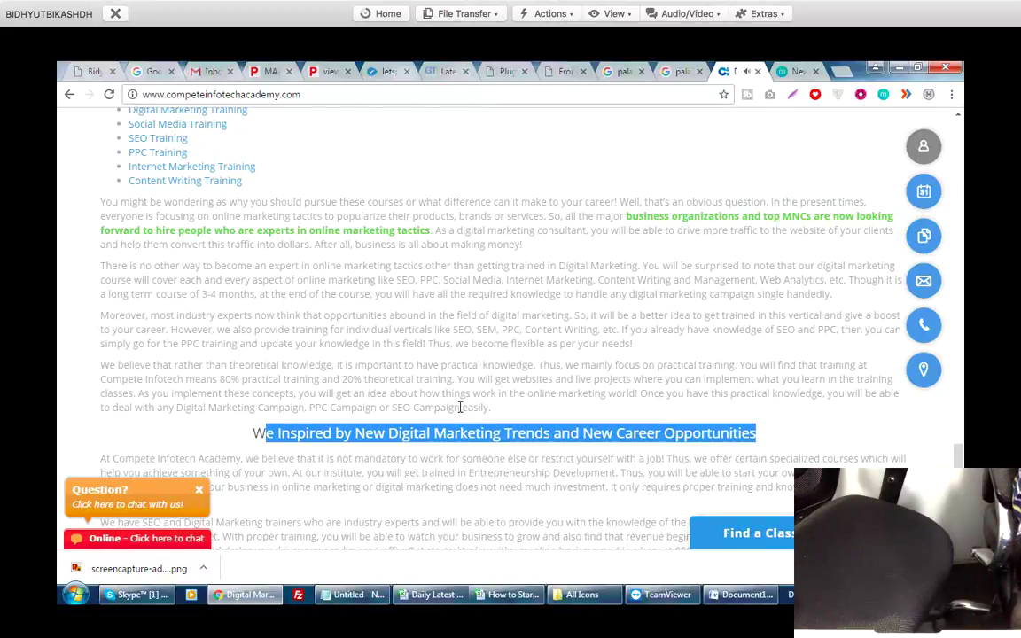
scroll(460, 409, down, 3)
drag(281, 321, 762, 320)
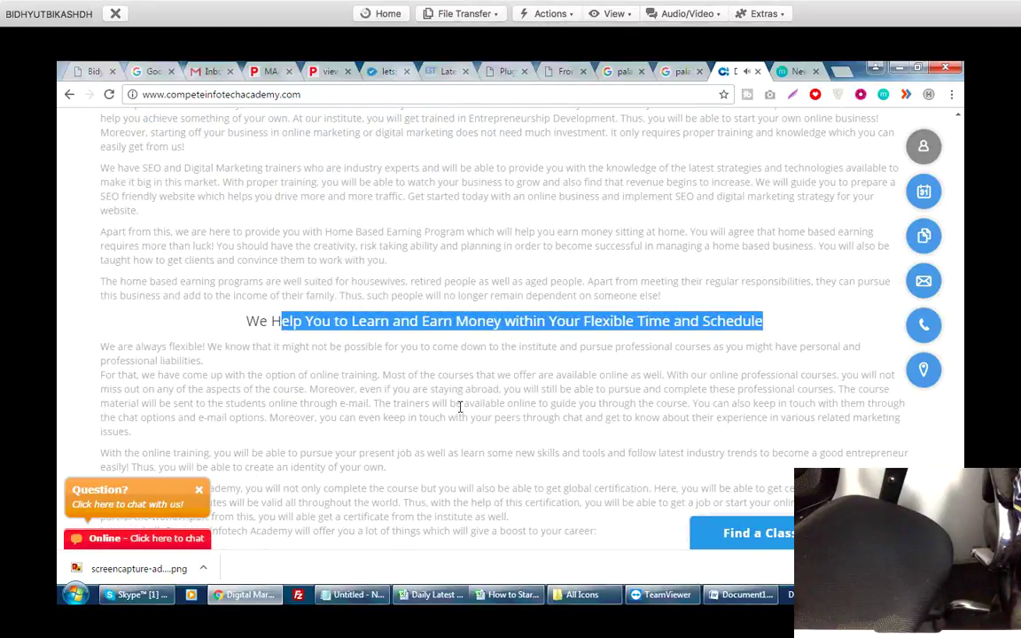
click(460, 405)
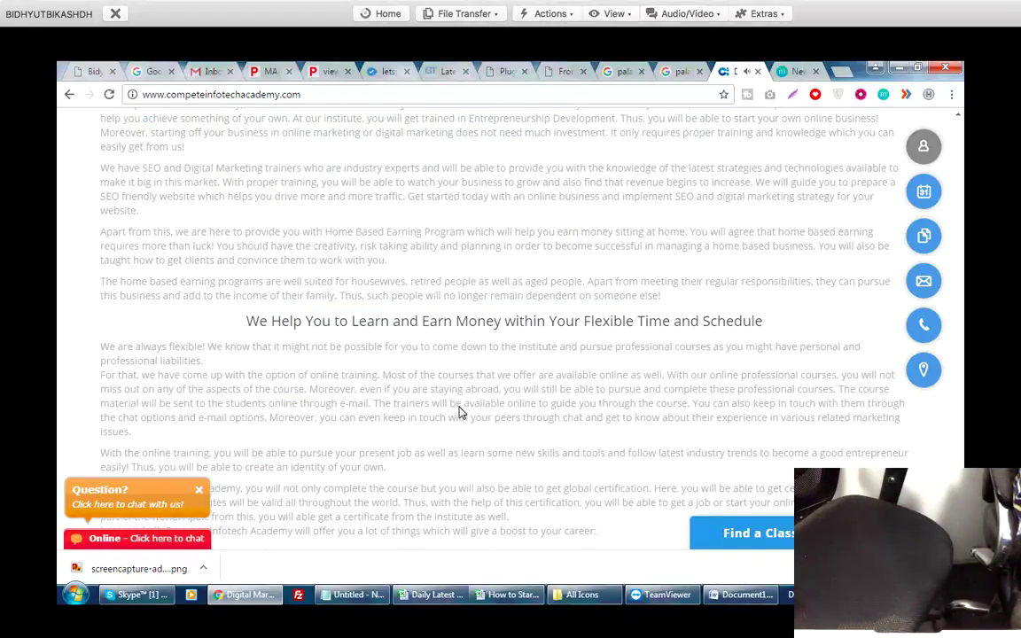
drag(422, 321, 556, 320)
Select the Digital Marketing Trends/New Career words and 'Institute of Digital Marketing', then close the tab.
scroll(460, 406, up, 3)
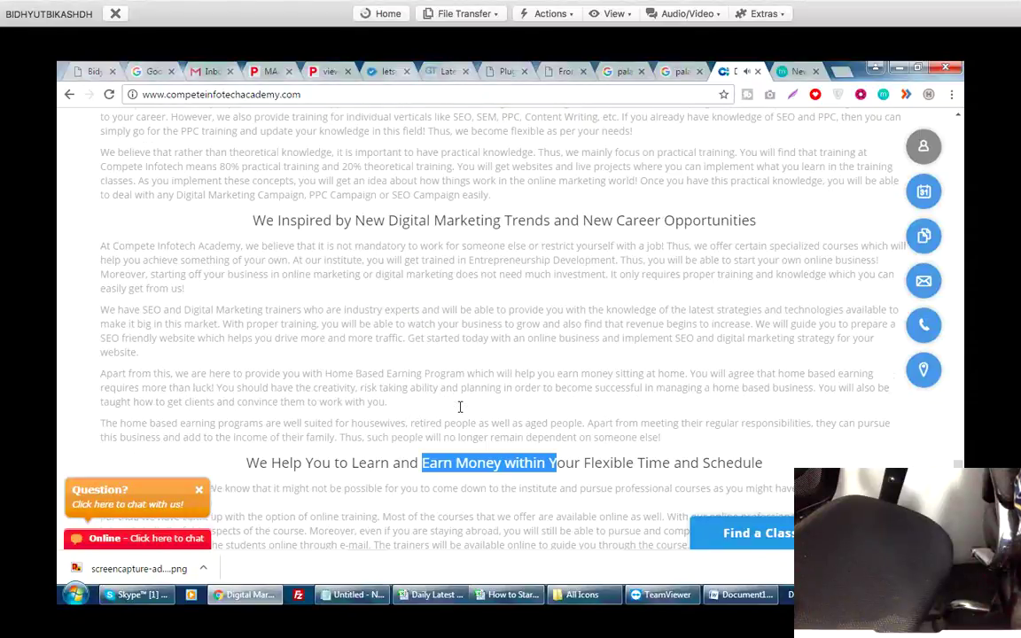
drag(674, 433, 388, 432)
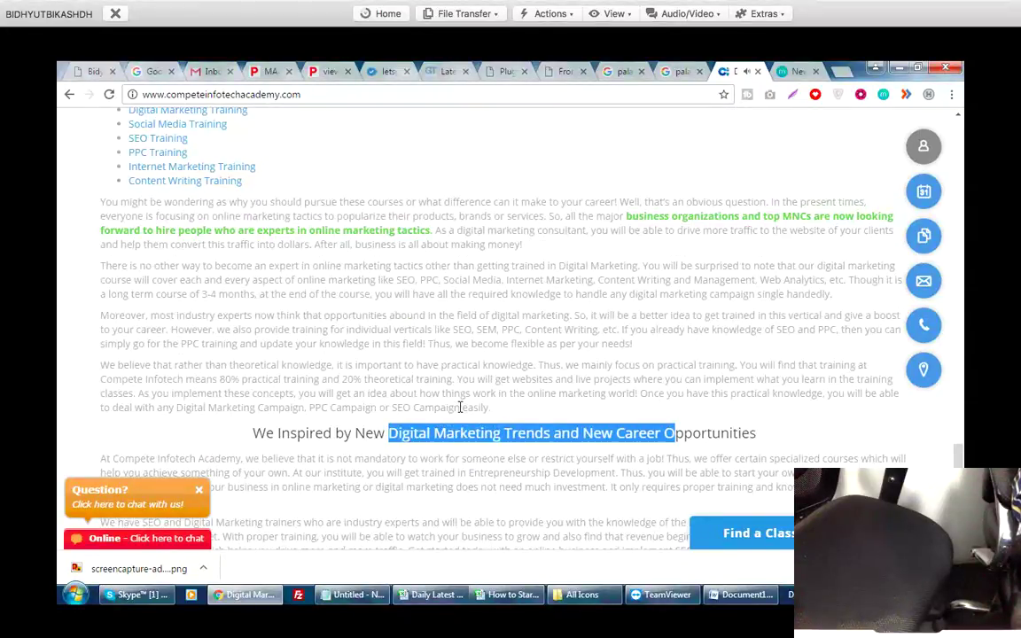
scroll(460, 406, up, 2)
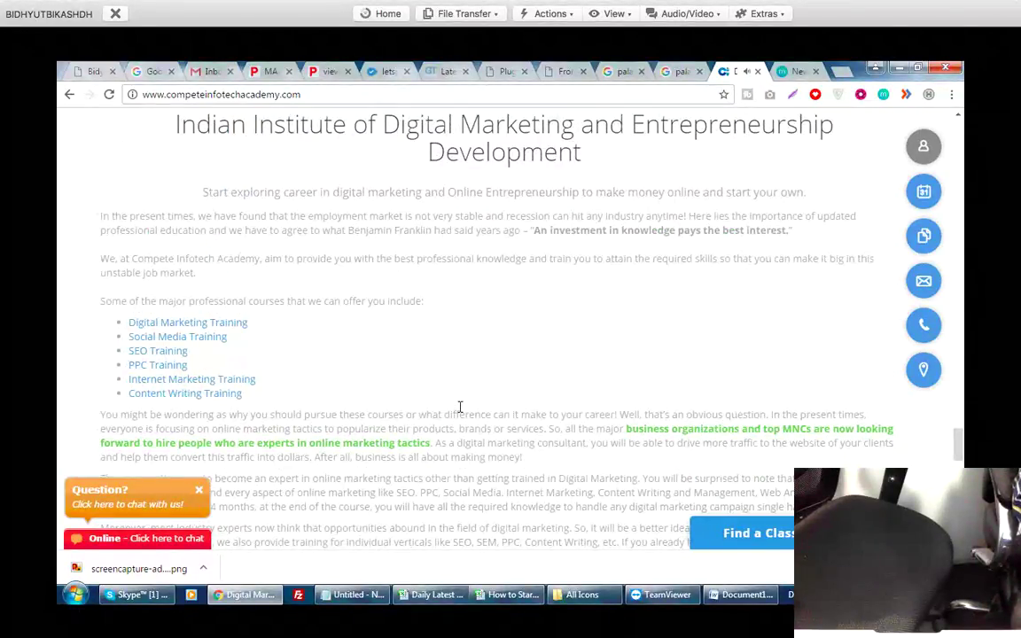
scroll(460, 406, up, 2)
drag(576, 266, 797, 266)
drag(248, 266, 574, 265)
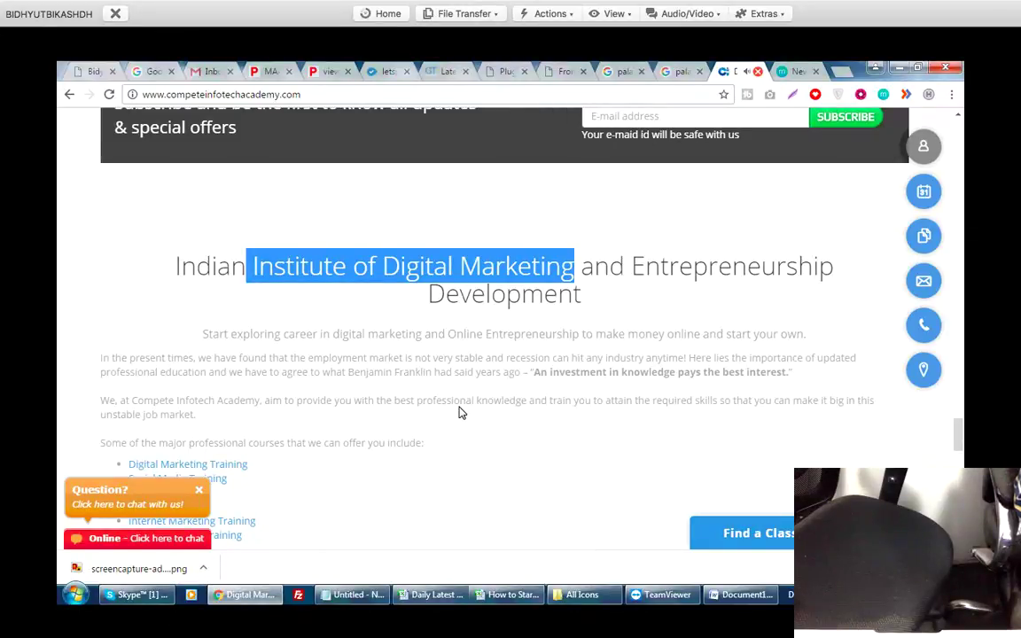
key(ctrl+w)
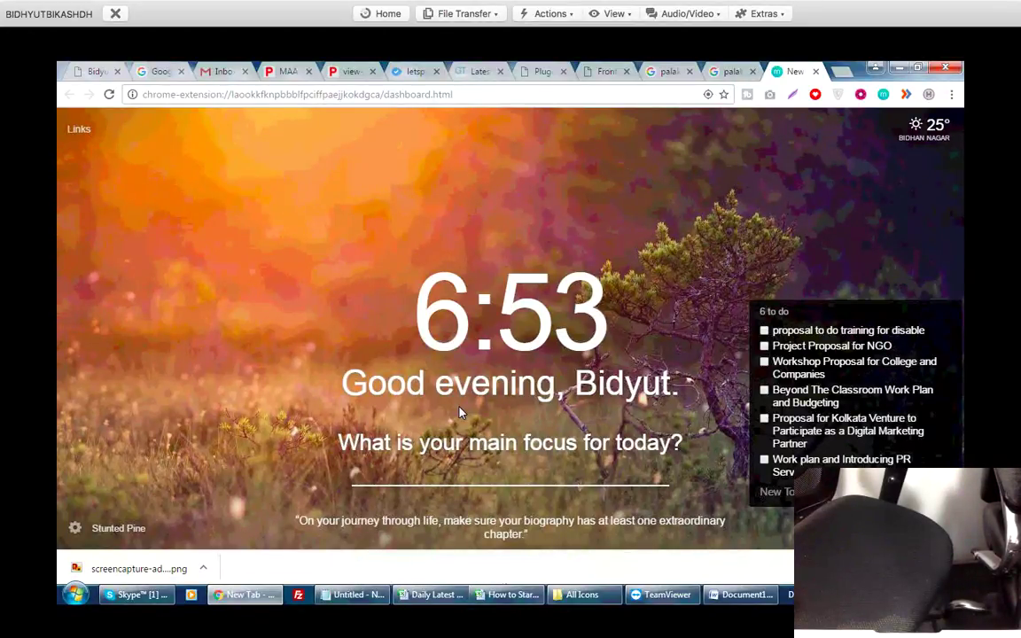
Move two tabs left, past Google image results, to the letspromoteyou.com front page.
key(ctrl+shift+Tab)
key(ctrl+shift+Tab)
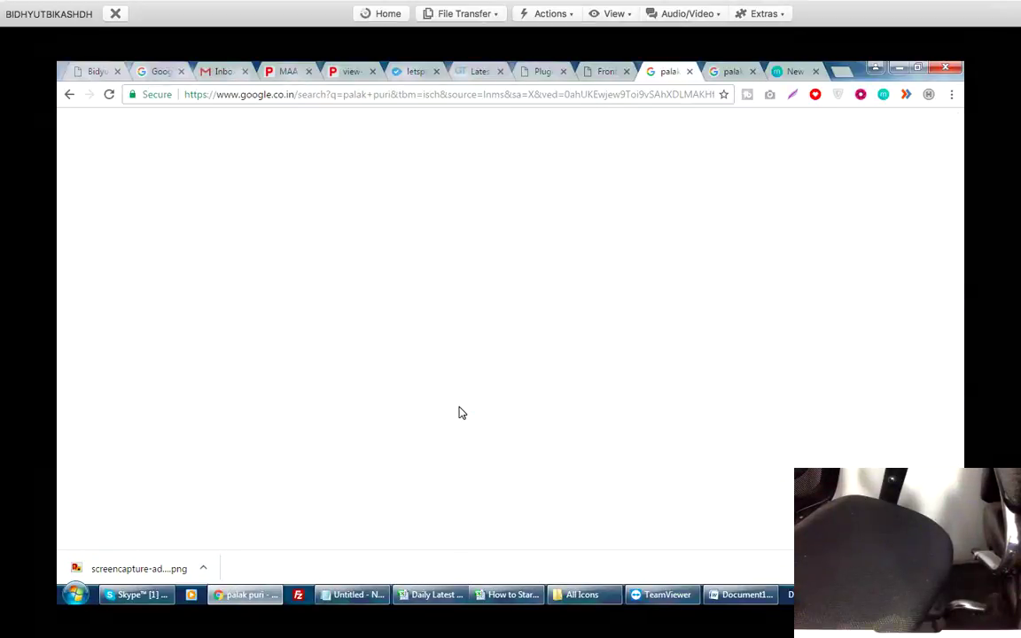
key(ctrl+shift+Tab)
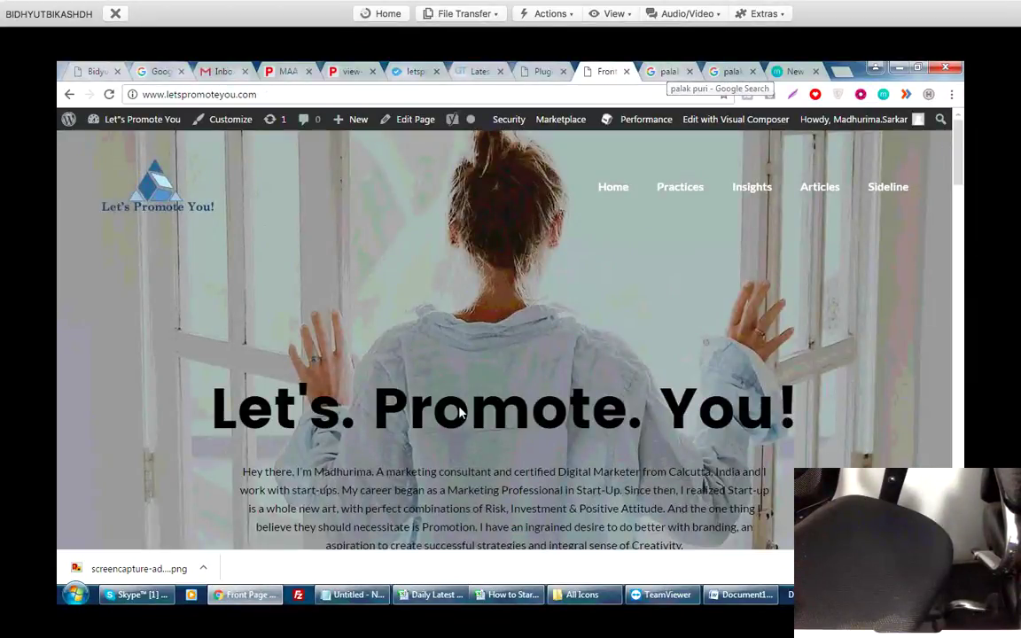
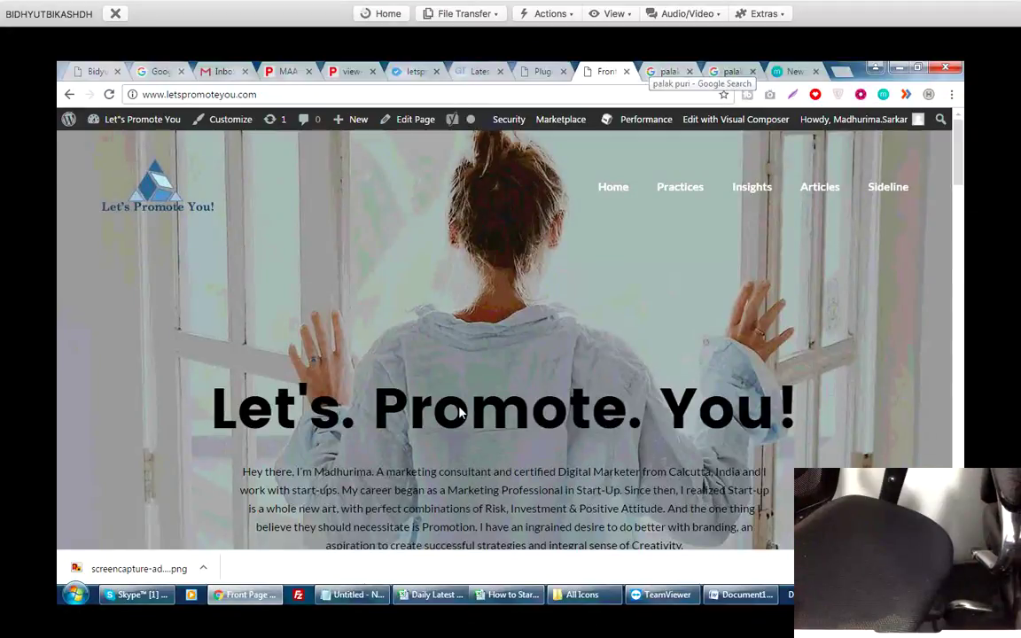
key(ctrl+Tab)
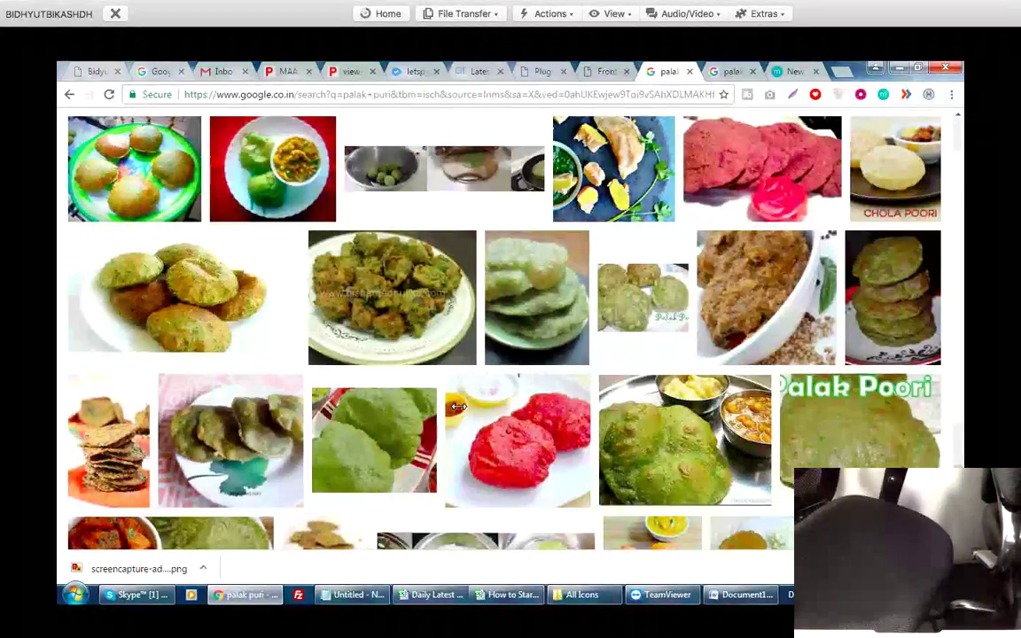
key(ctrl+shift+Tab)
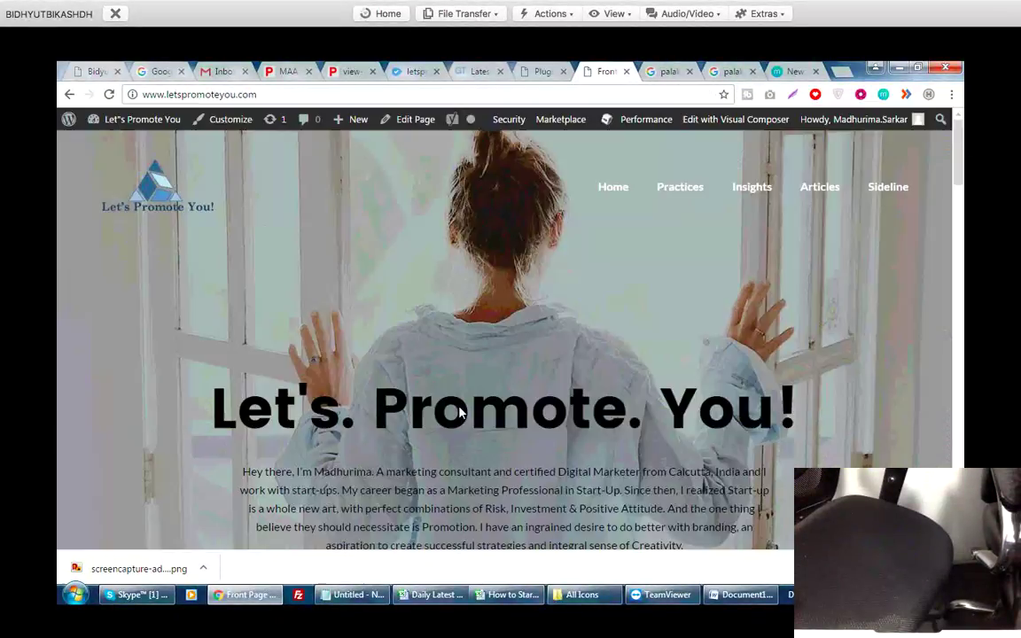
key(alt+Tab)
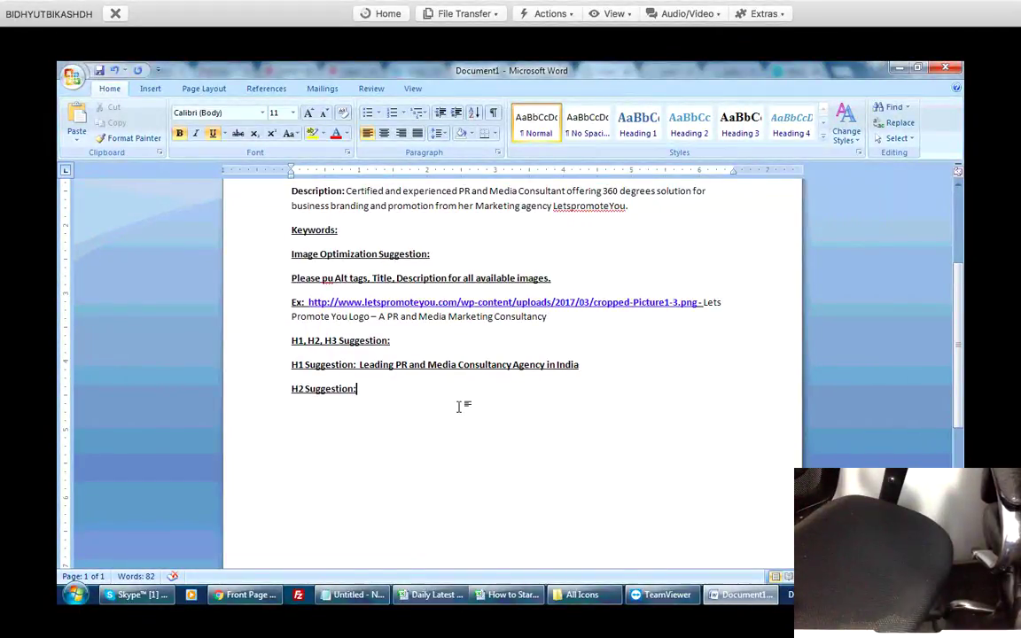
Add an 'Interlinking Suggestion:' heading below H2 Suggestion:, then return to the home page.
key(Return)
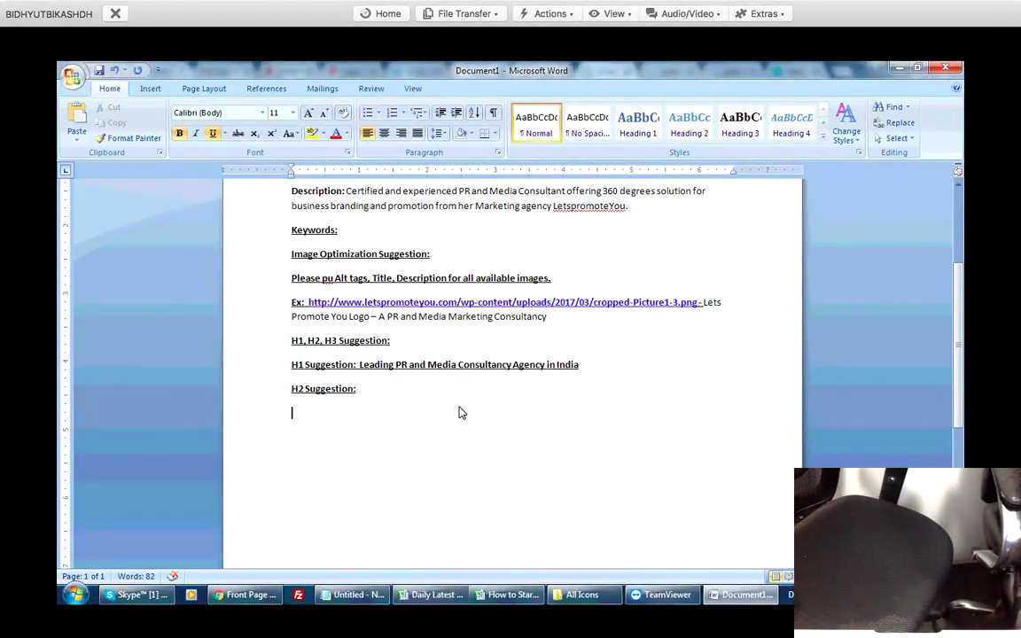
text(Interlinking Suggestion:)
key(Return)
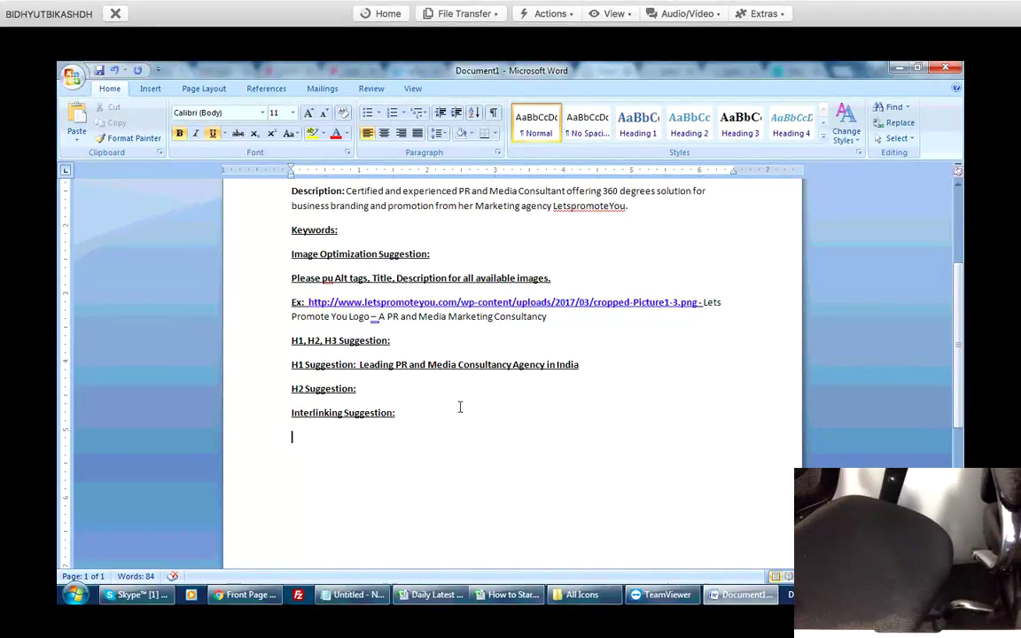
key(alt+Tab)
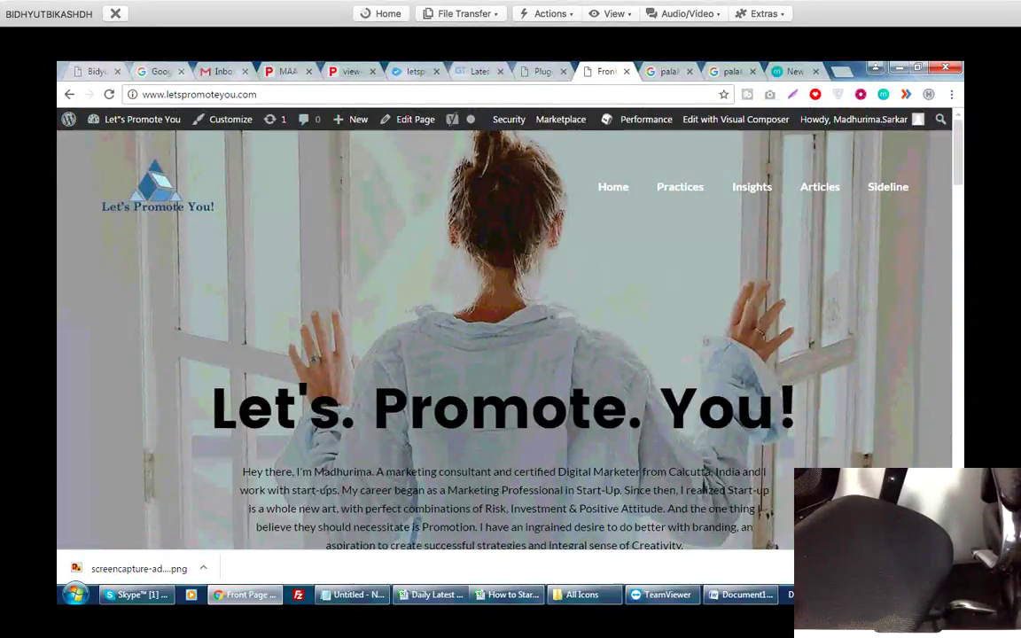
Try selecting candidate phrases in the home page intro, such as Promotion and marketing consultant.
scroll(460, 407, down, 2)
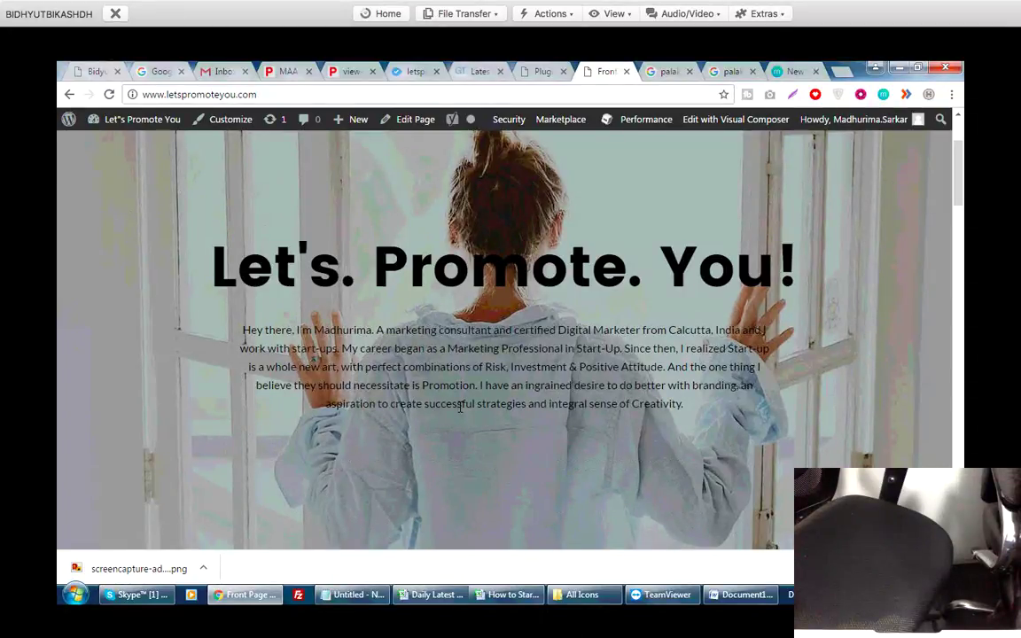
drag(508, 367, 540, 367)
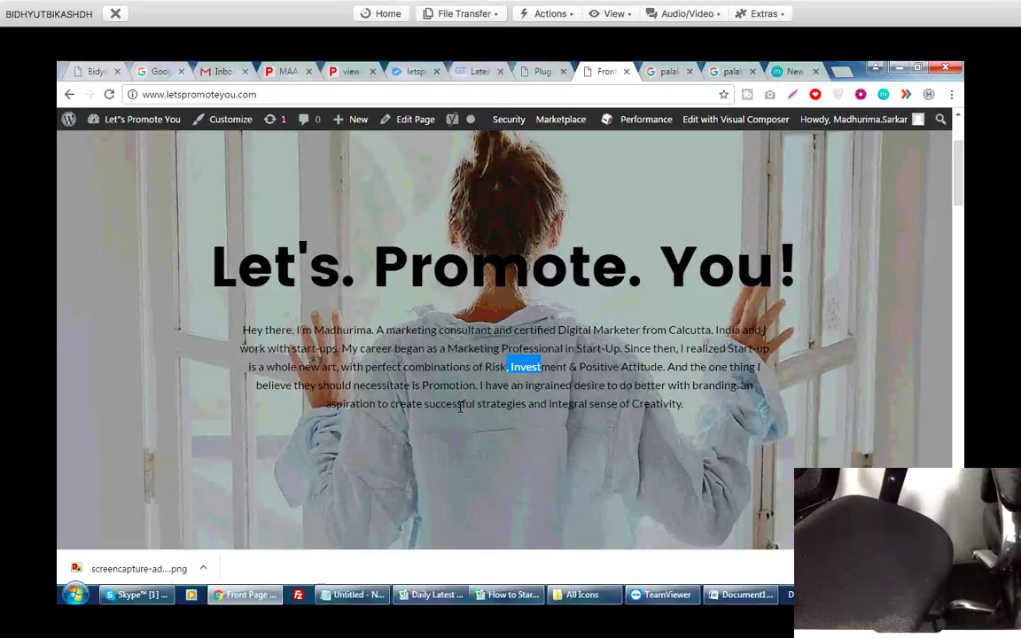
click(460, 407)
drag(422, 384, 482, 385)
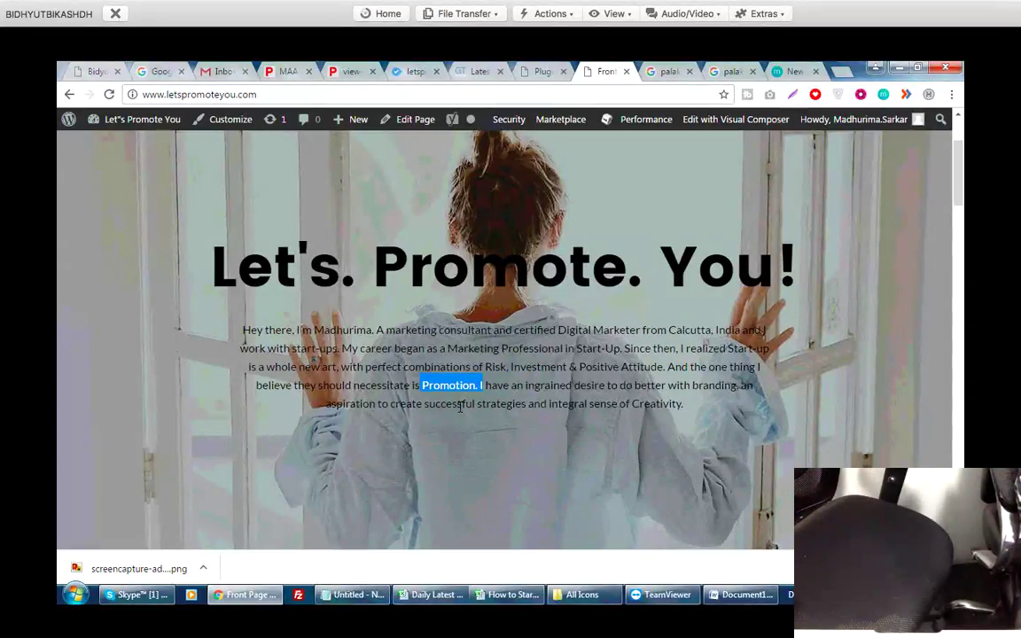
drag(569, 330, 640, 330)
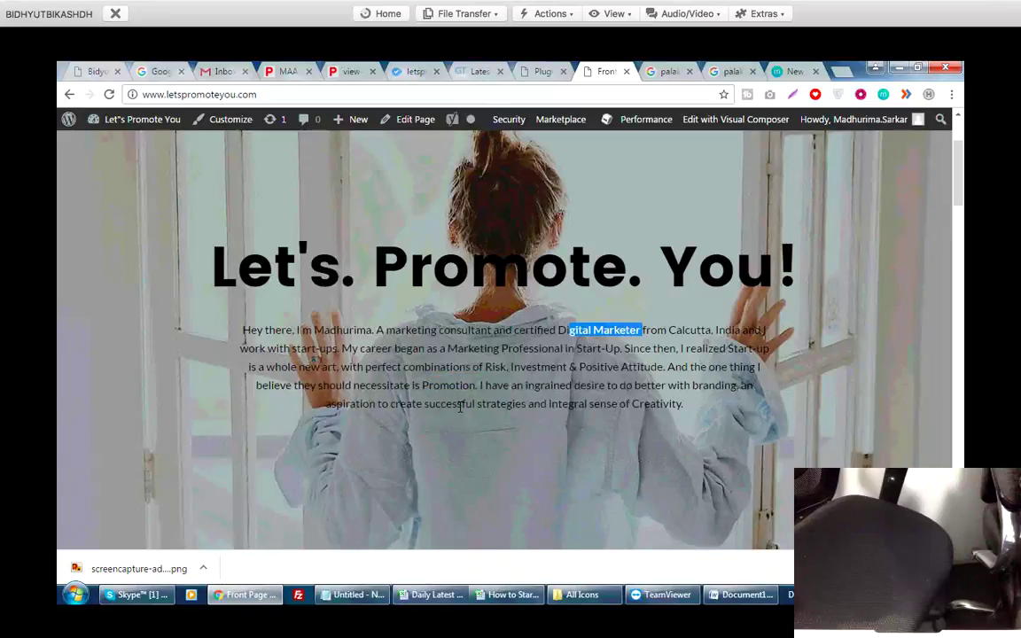
drag(400, 348, 446, 348)
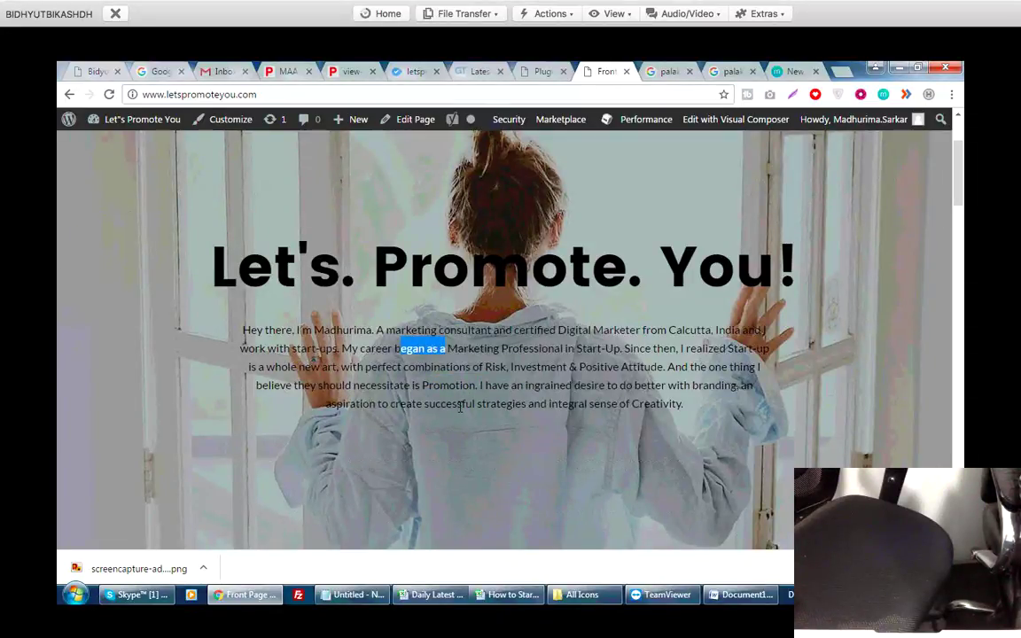
drag(385, 330, 489, 330)
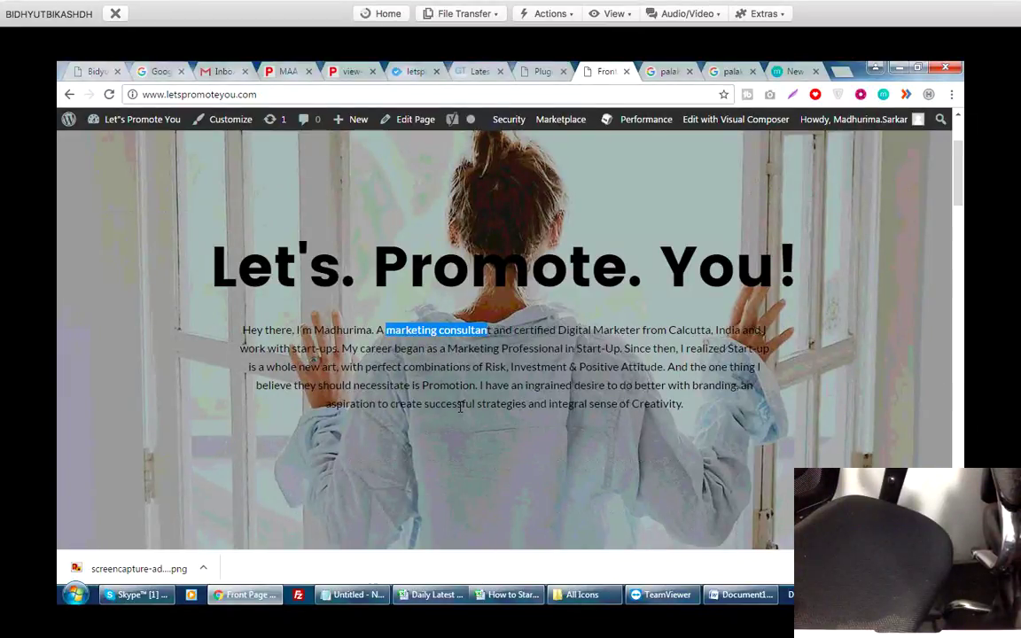
Select 'Public Relations & Advertisements.' in the About section and go back to Word.
scroll(459, 407, down, 5)
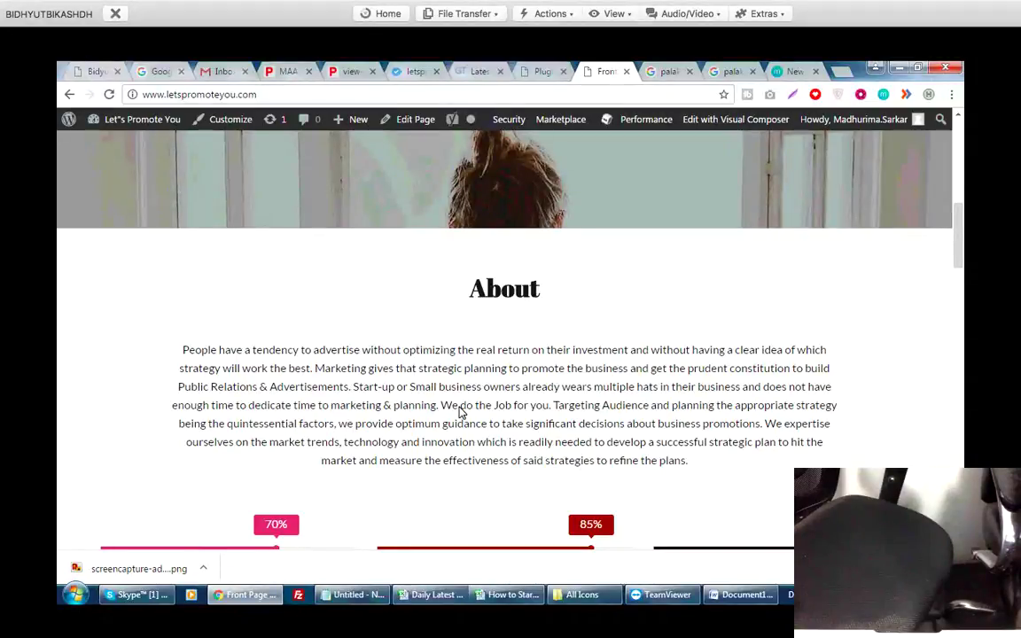
drag(178, 387, 351, 386)
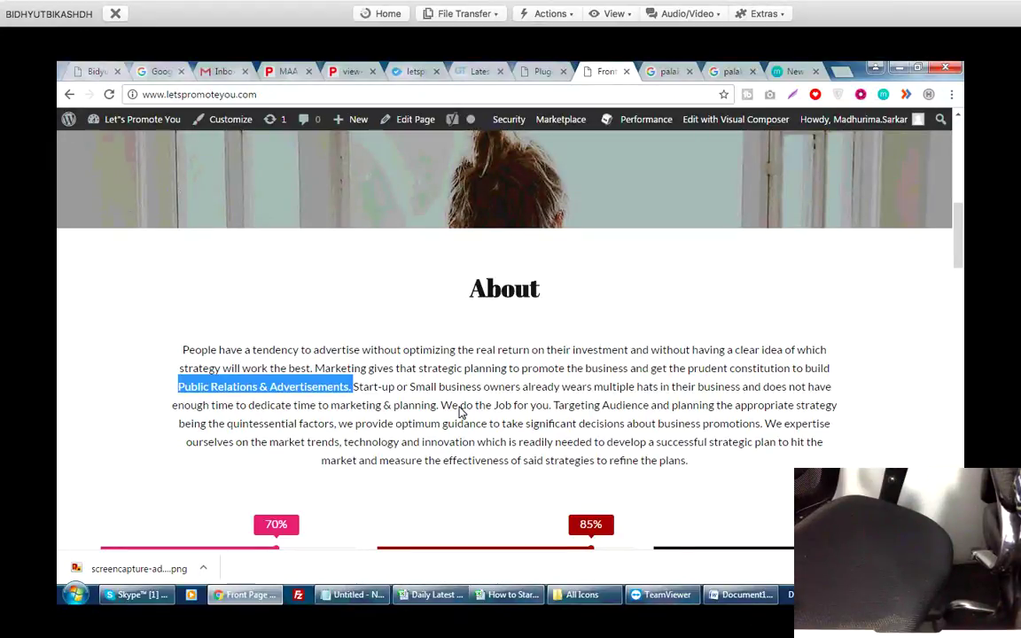
key(alt+Tab)
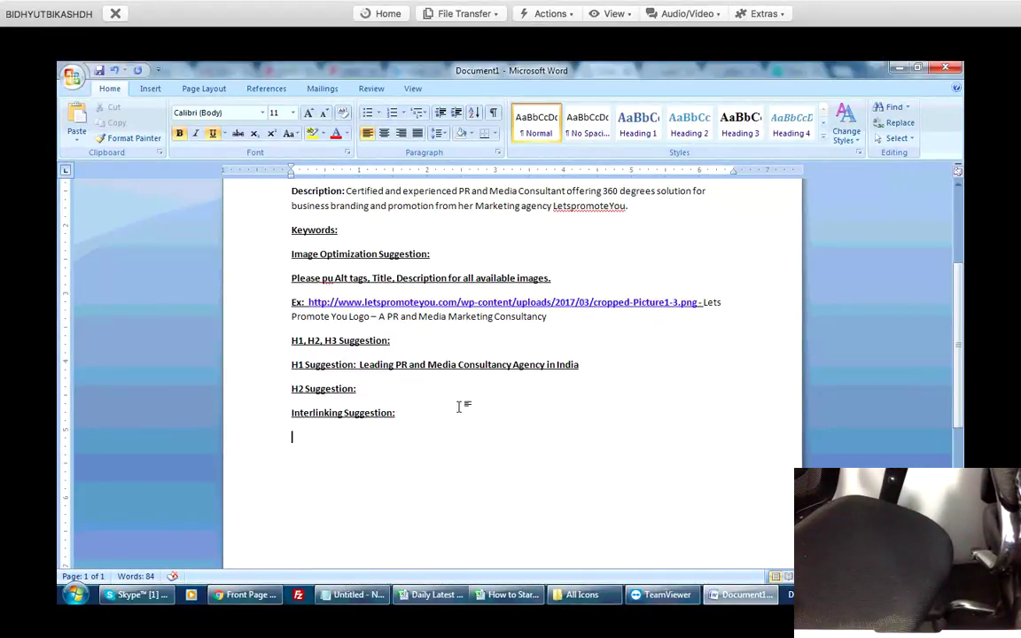
Write 'Please link Public Relations & Advertisements. With' in the interlinking note.
key(alt+Tab)
key(alt+Tab)
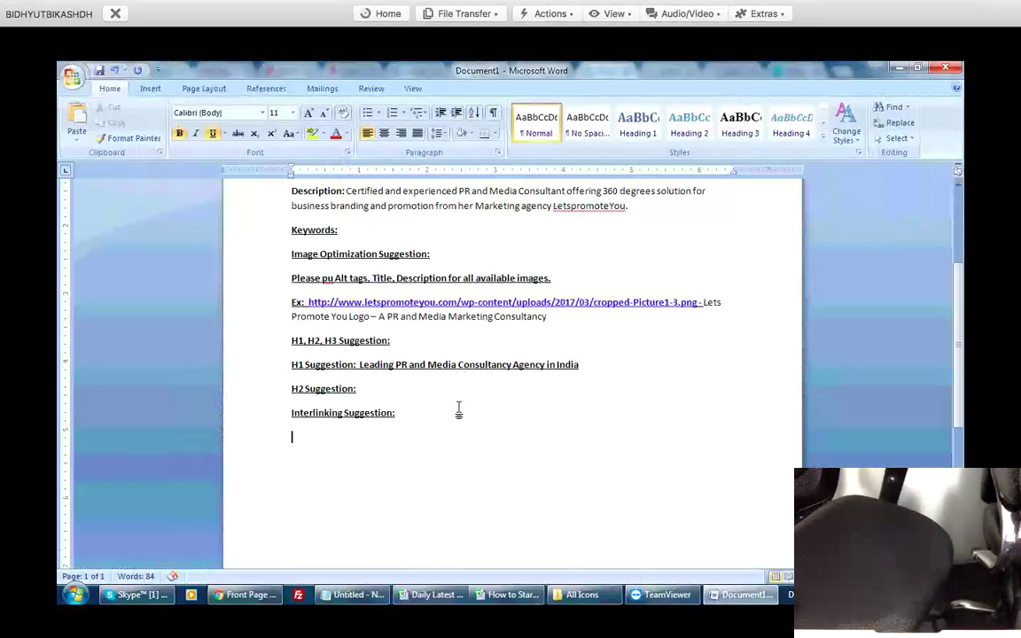
text(Please link)
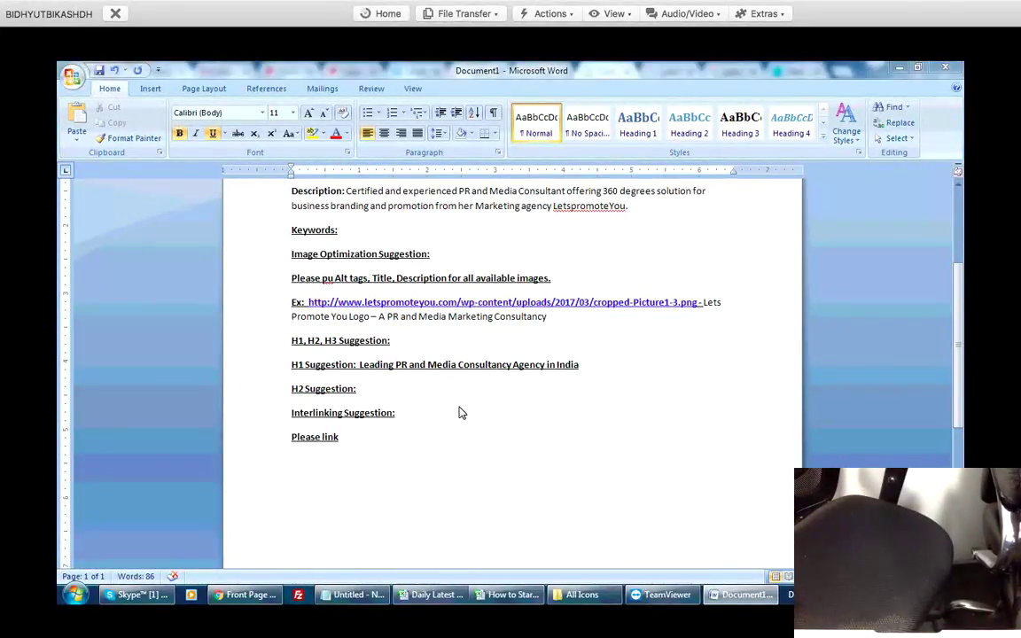
key(alt+Tab)
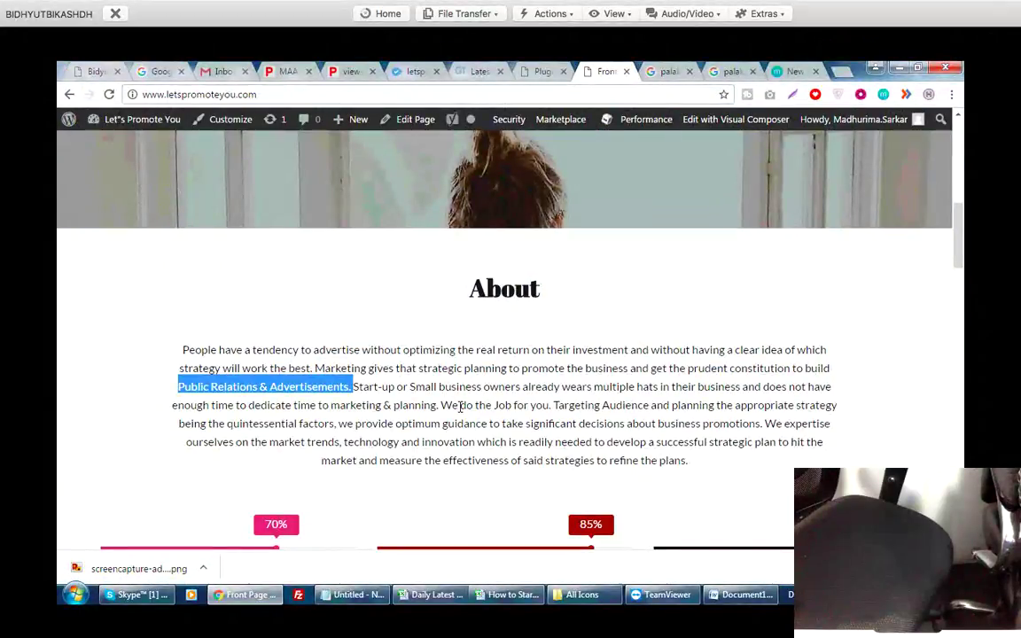
key(alt+Tab)
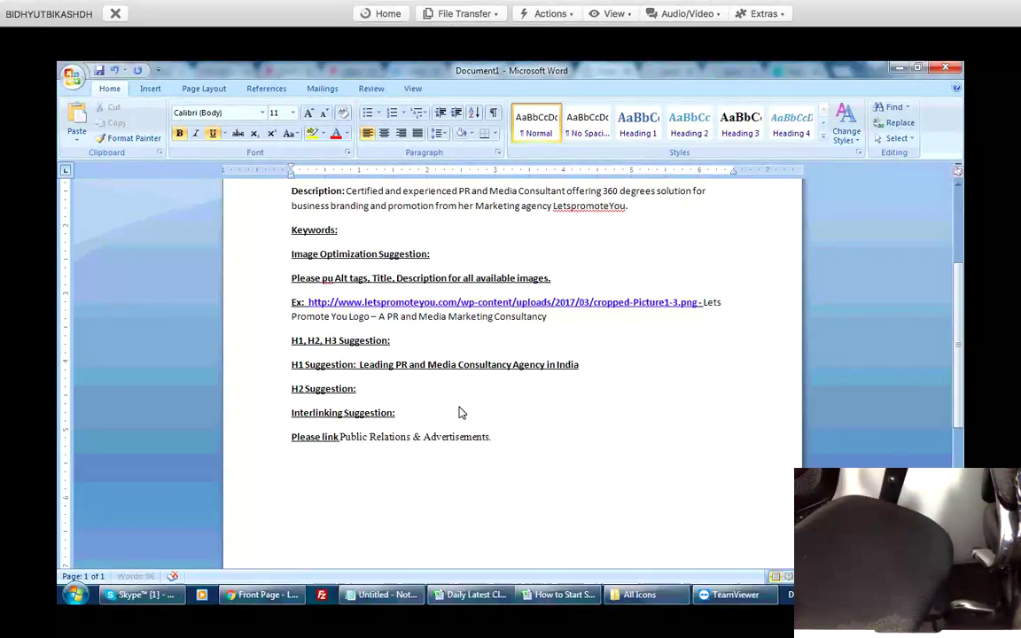
text(With)
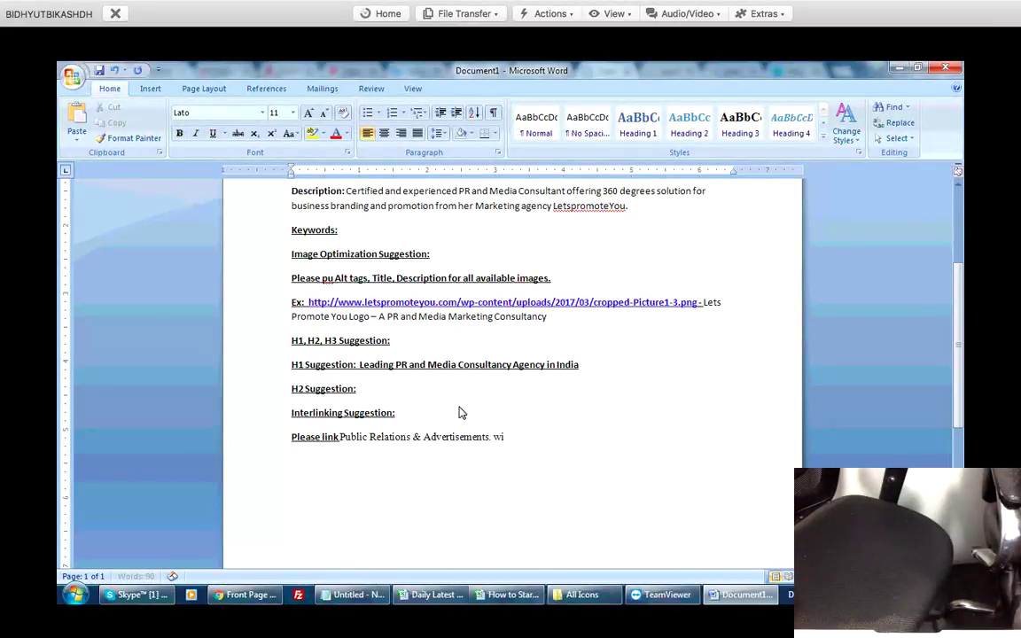
key(alt+Tab)
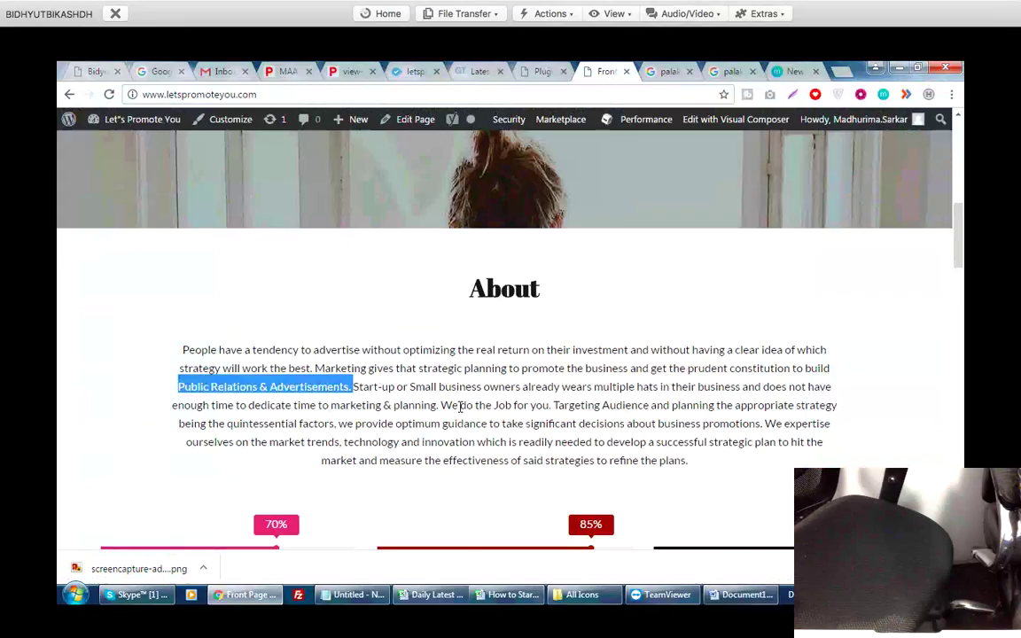
key(alt+Tab)
scroll(460, 406, up, 3)
key(alt+Tab)
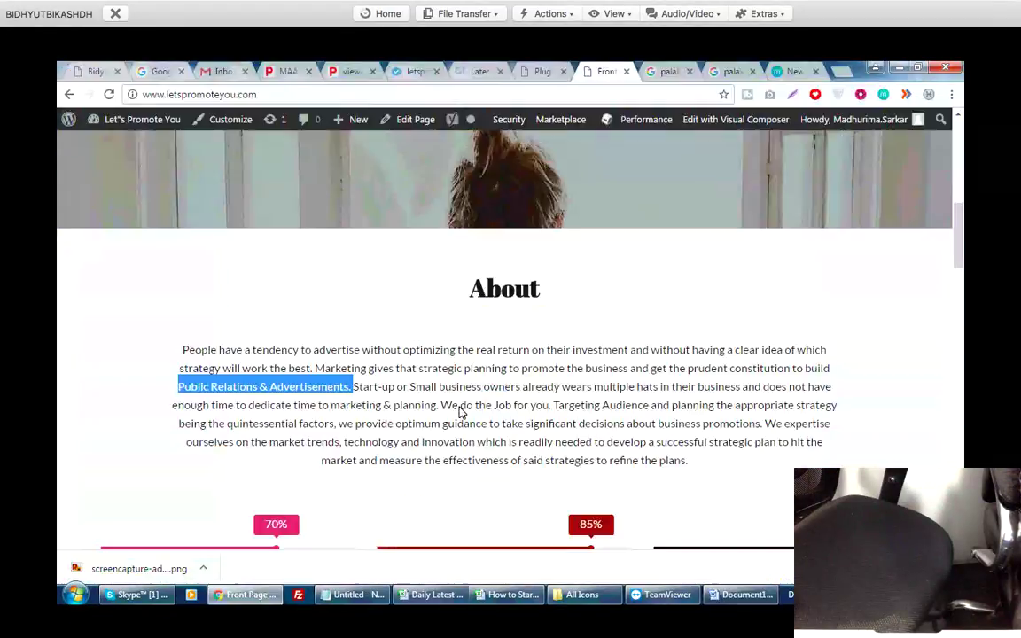
scroll(460, 410, up, 6)
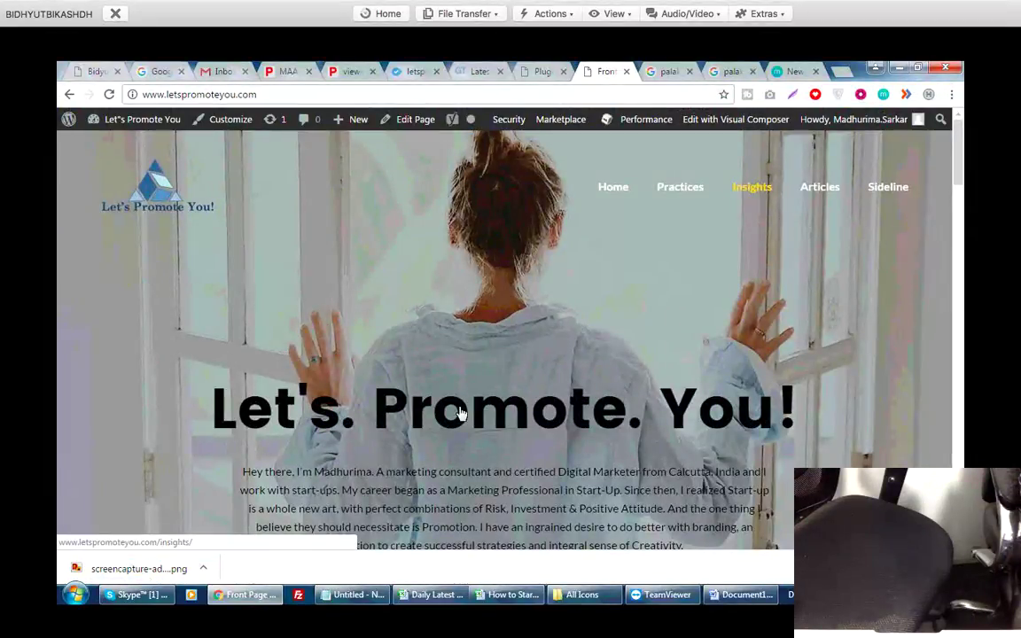
key(shift+Tab)
key(shift+Tab)
key(shift+Tab)
key(shift+Tab)
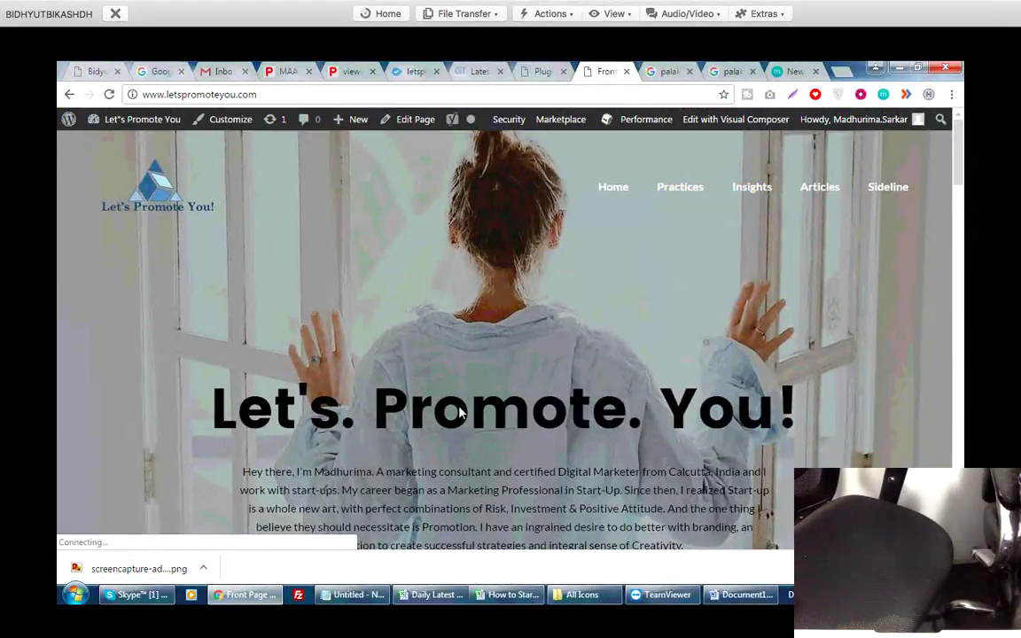
key(Return)
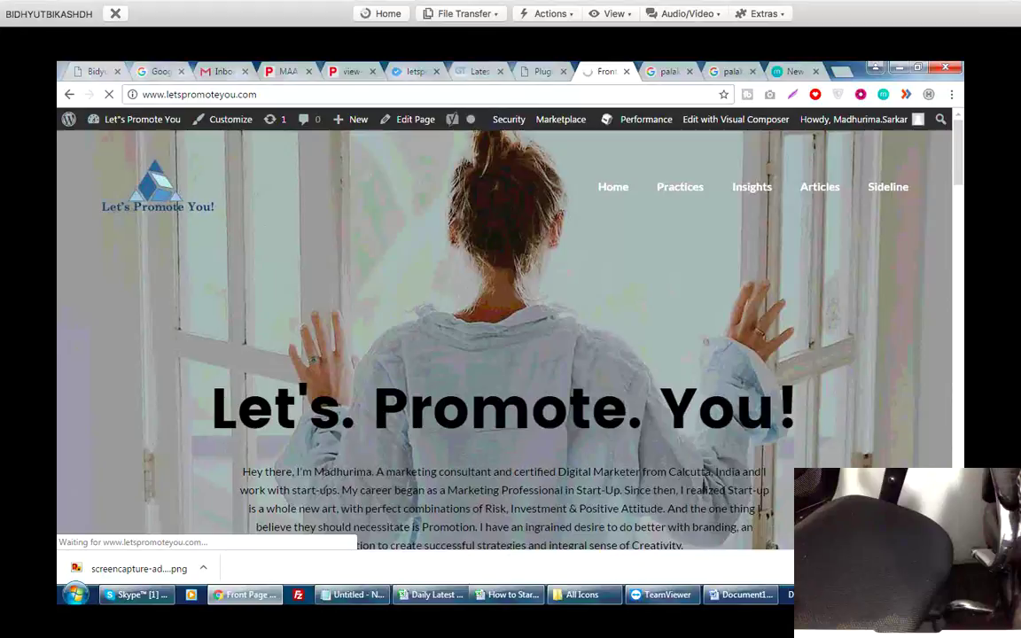
key(shift+Tab)
key(ctrl+c)
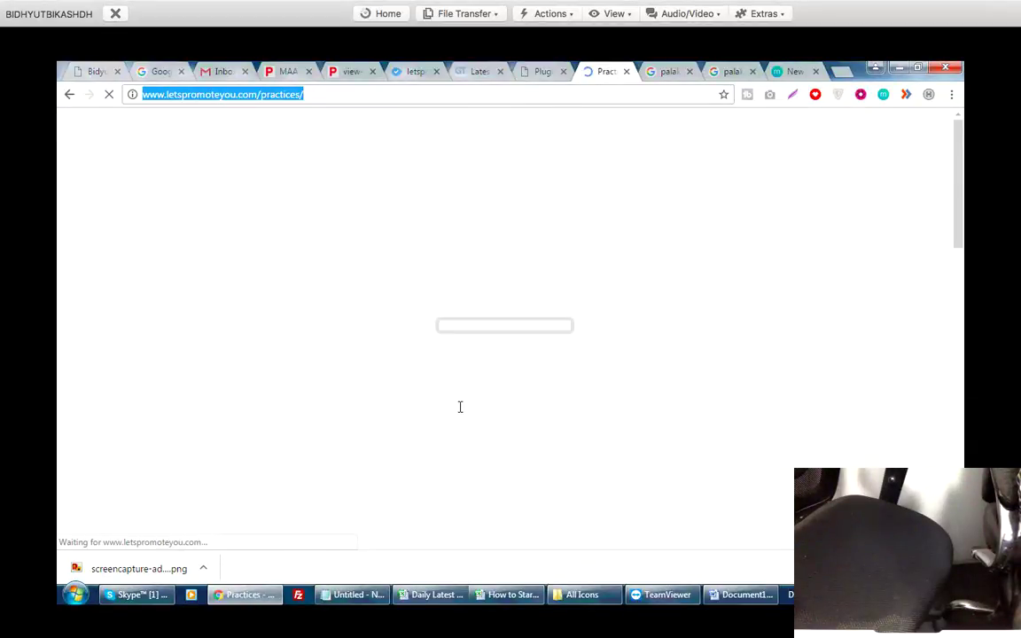
key(alt+Tab)
scroll(460, 406, down, 2)
key(ctrl+v)
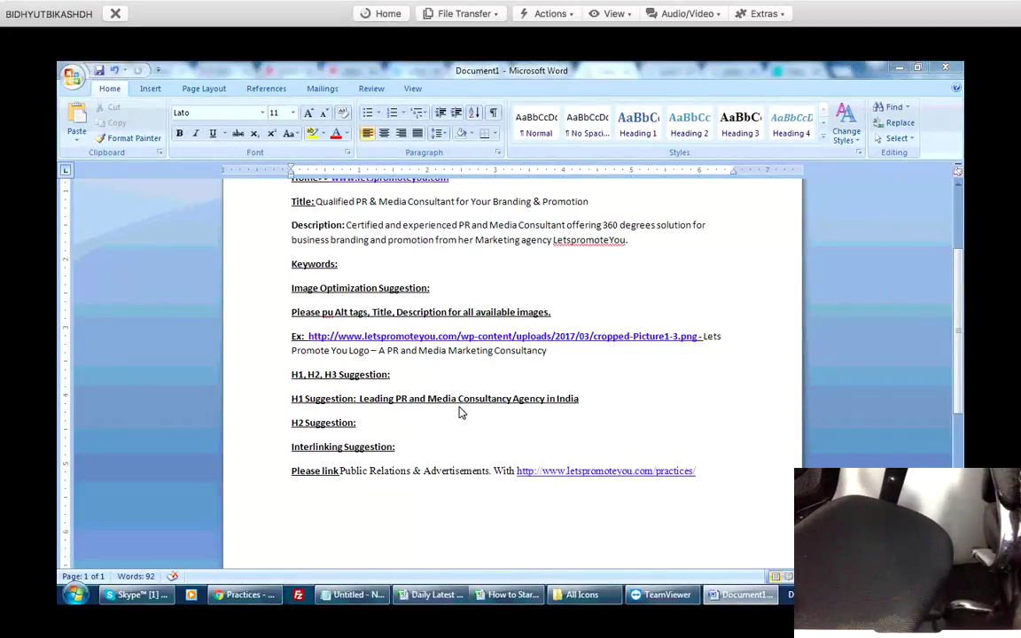
Open the Practices page in the WordPress editor.
key(alt+Tab)
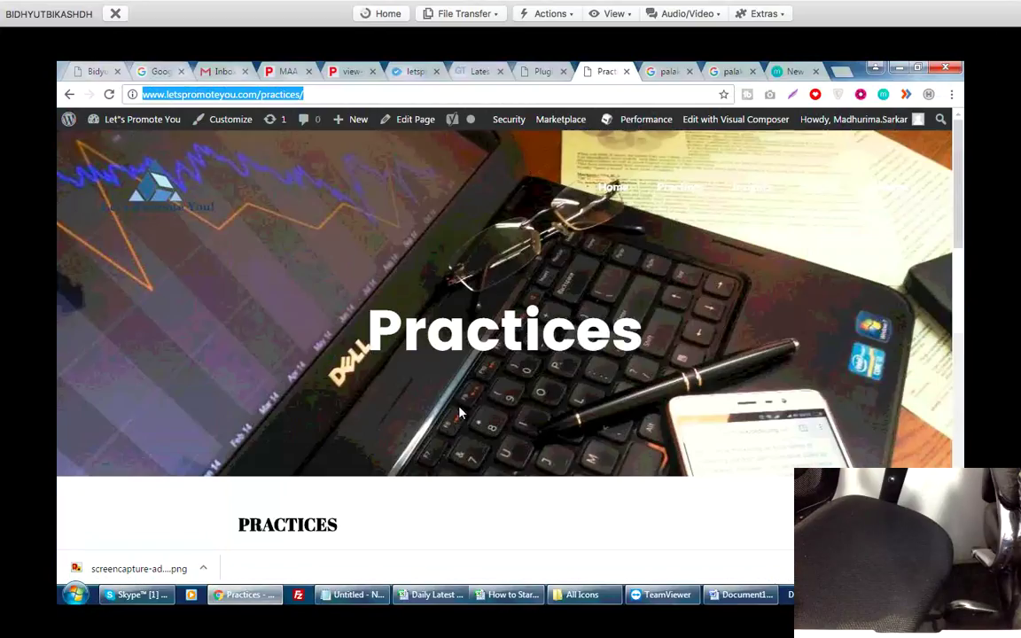
scroll(460, 412, down, 4)
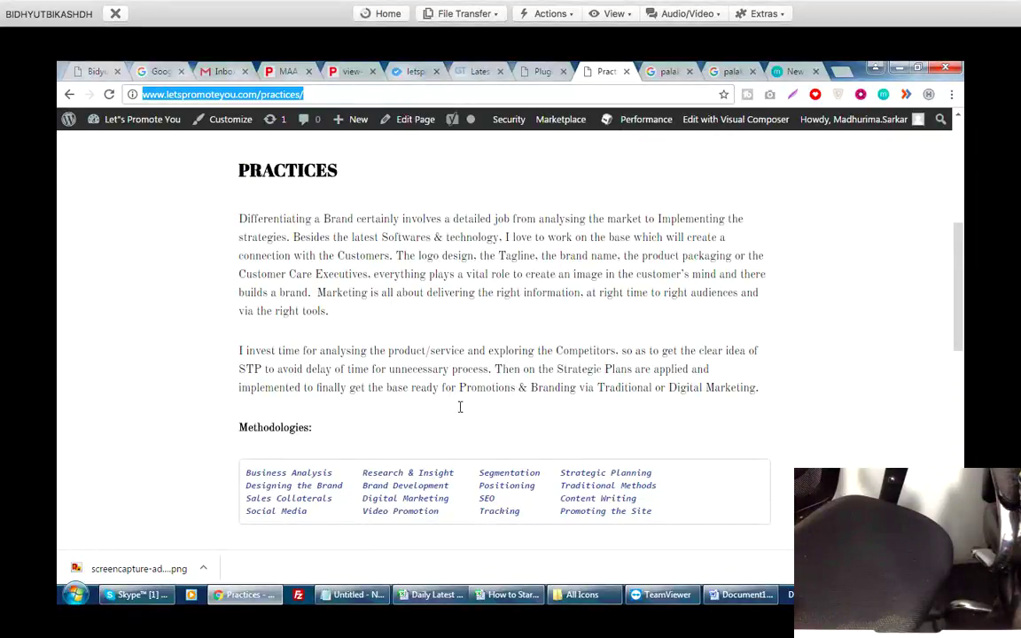
scroll(460, 410, up, 3)
key(Tab)
key(Return)
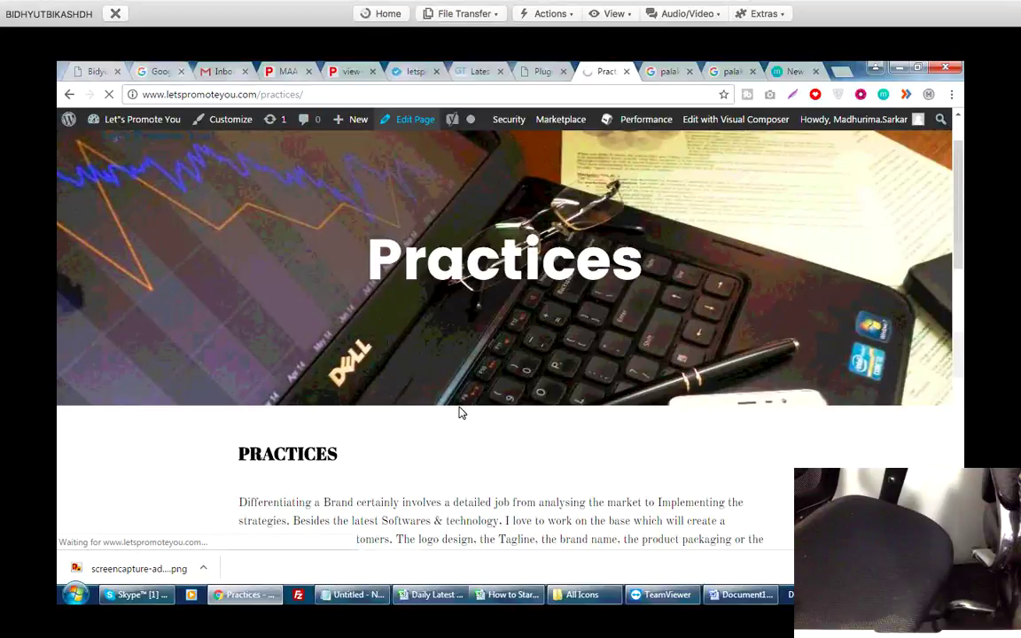
Open the live site in a new tab and go to its Insights page.
key(ctrl+shift+Tab)
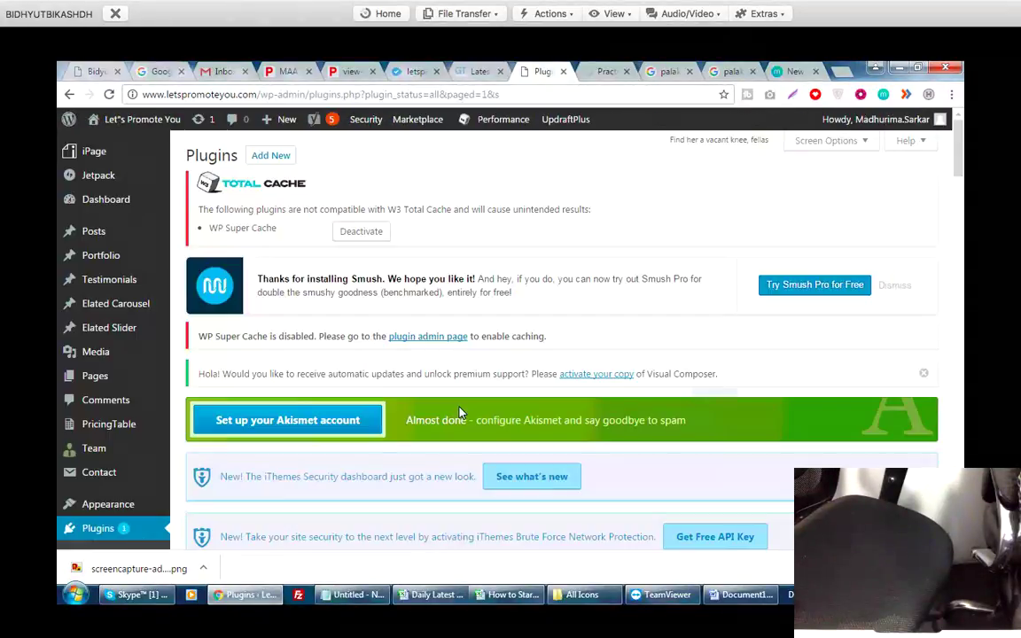
right_click(107, 143)
key(Return)
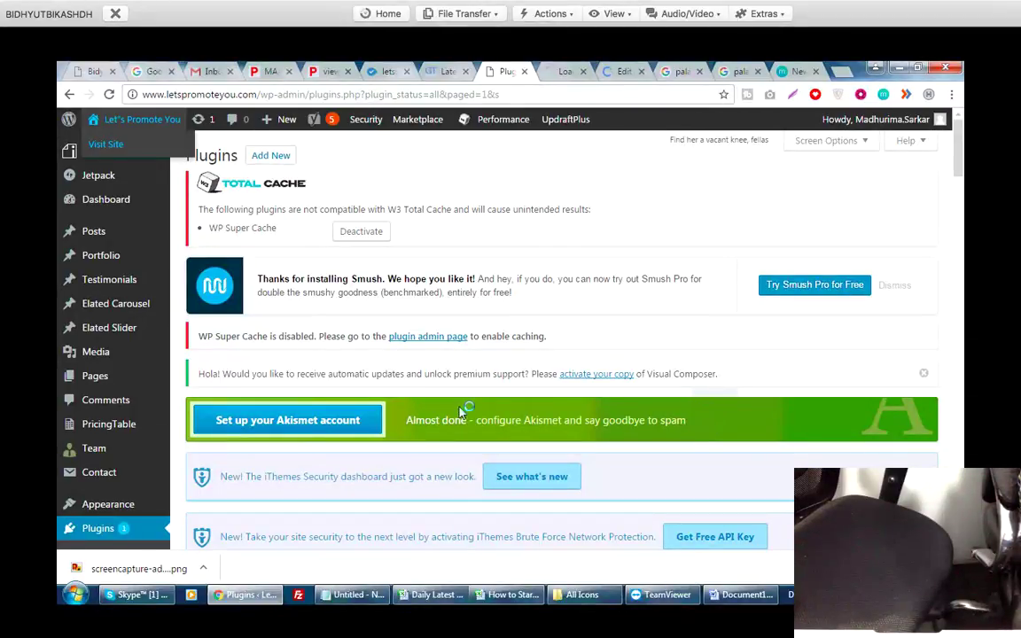
key(ctrl+Tab)
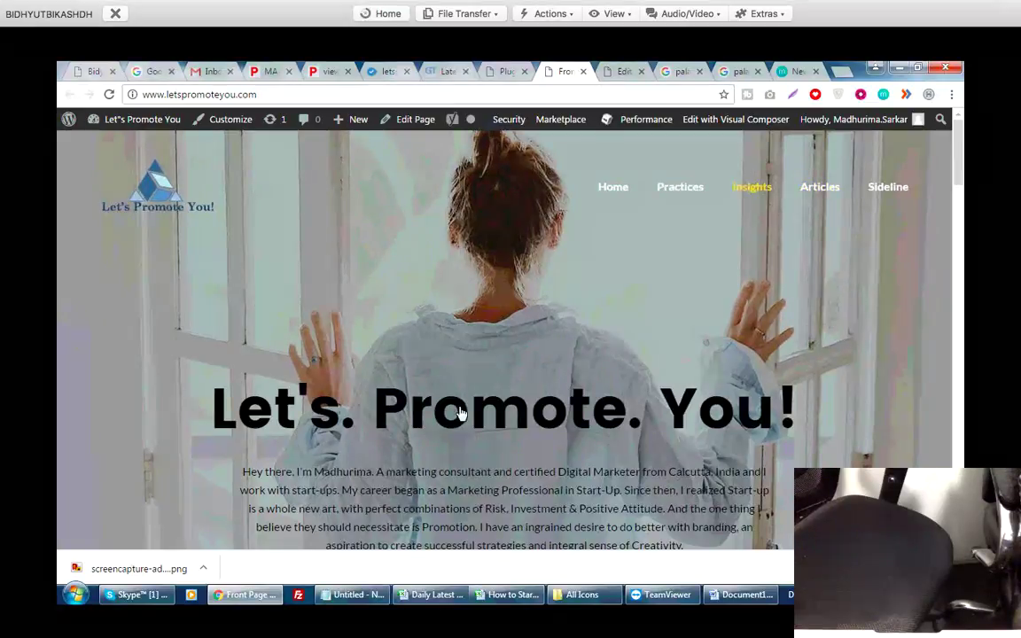
click(415, 118)
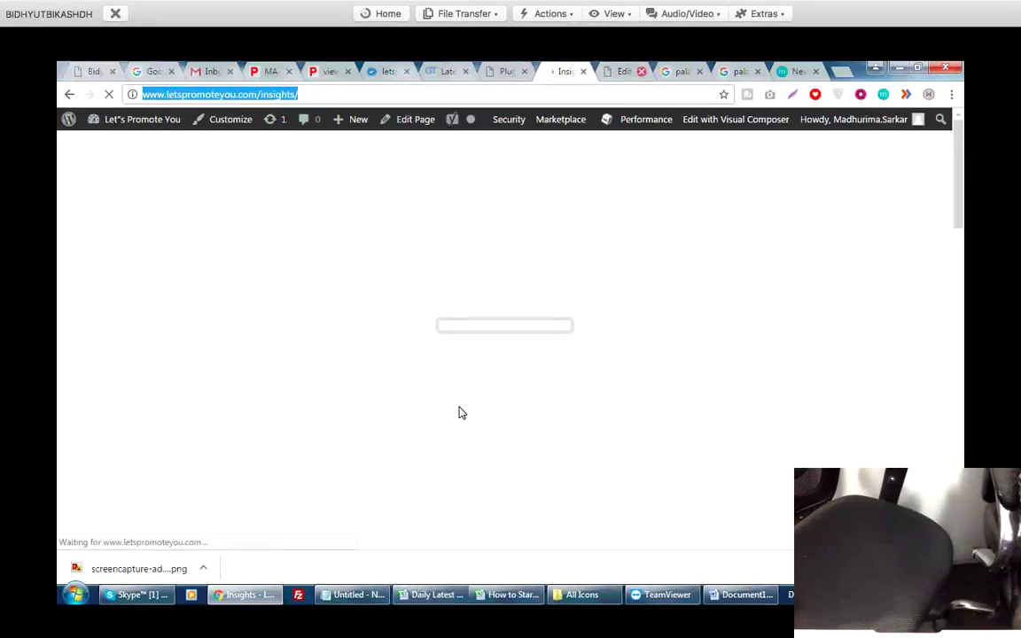
scroll(460, 410, down, 2)
scroll(460, 407, down, 3)
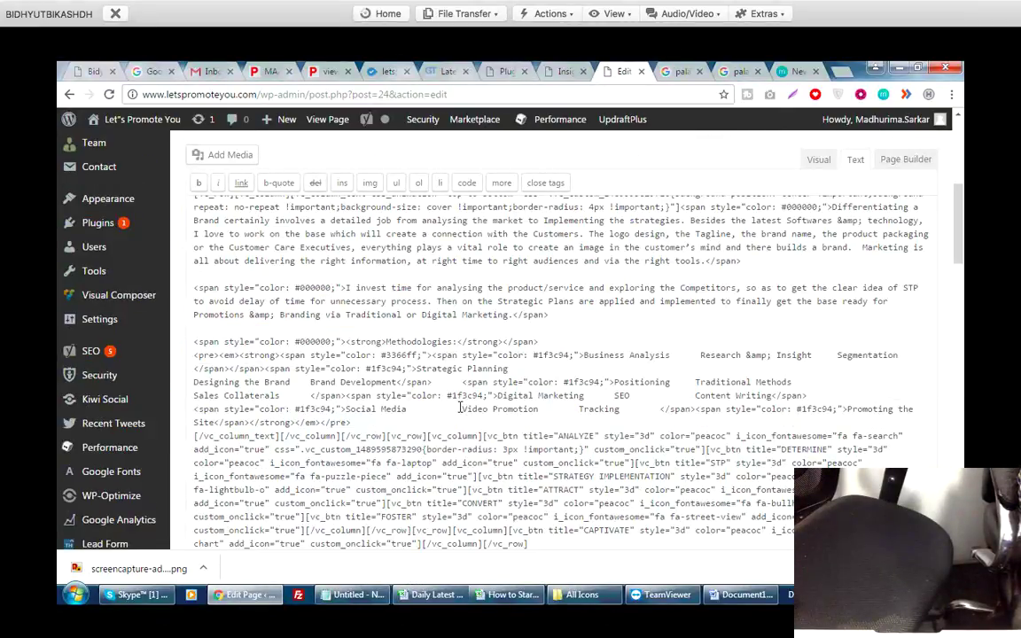
scroll(460, 409, up, 1)
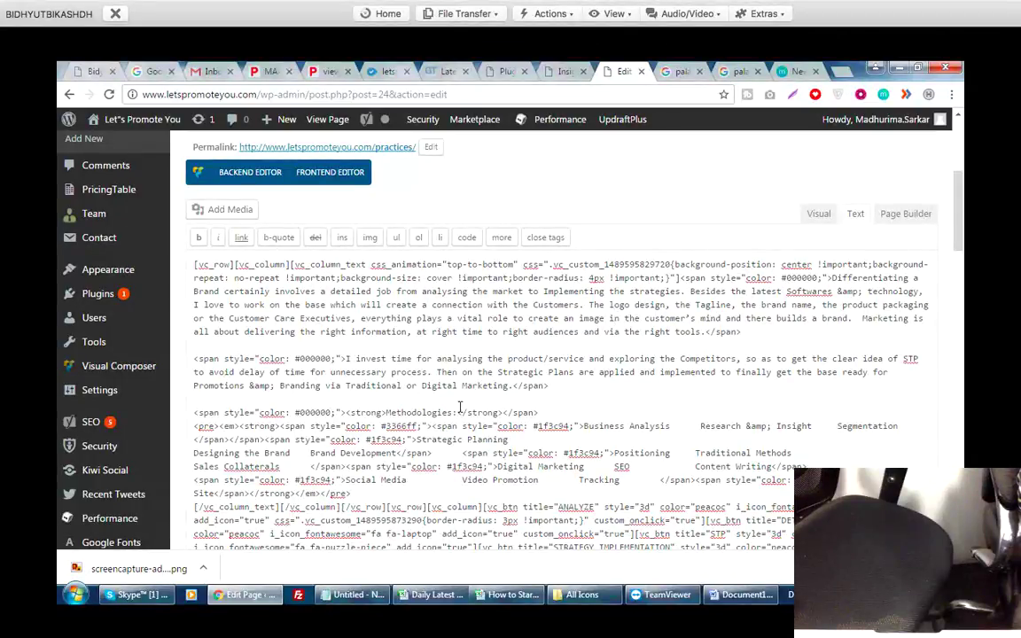
Link 'Customer Care Executives' to the pasted Insights page URL and save the Practices page.
drag(229, 318, 351, 318)
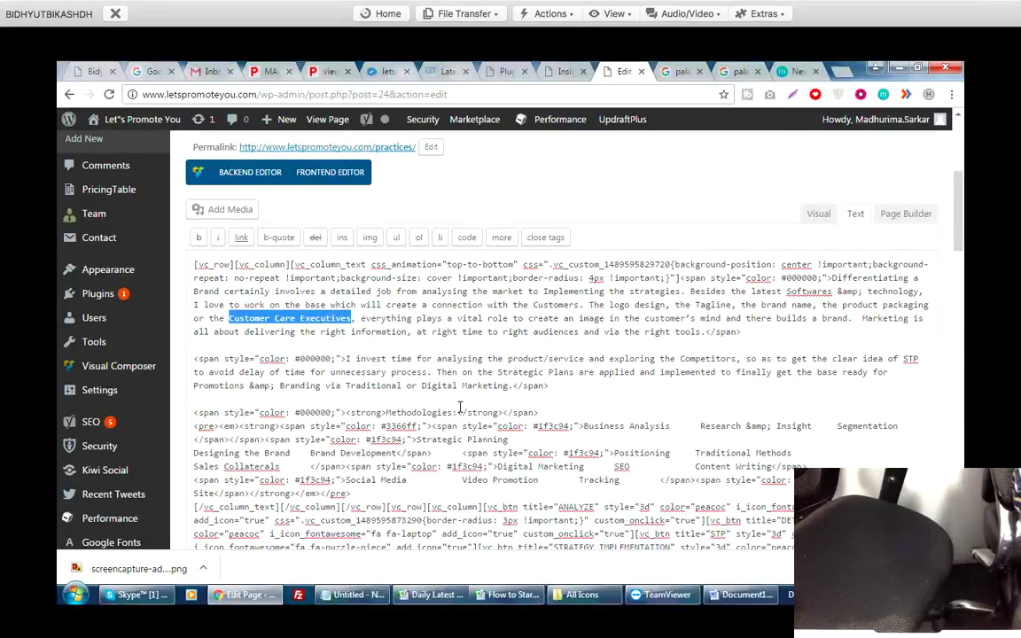
key(alt+shift+a)
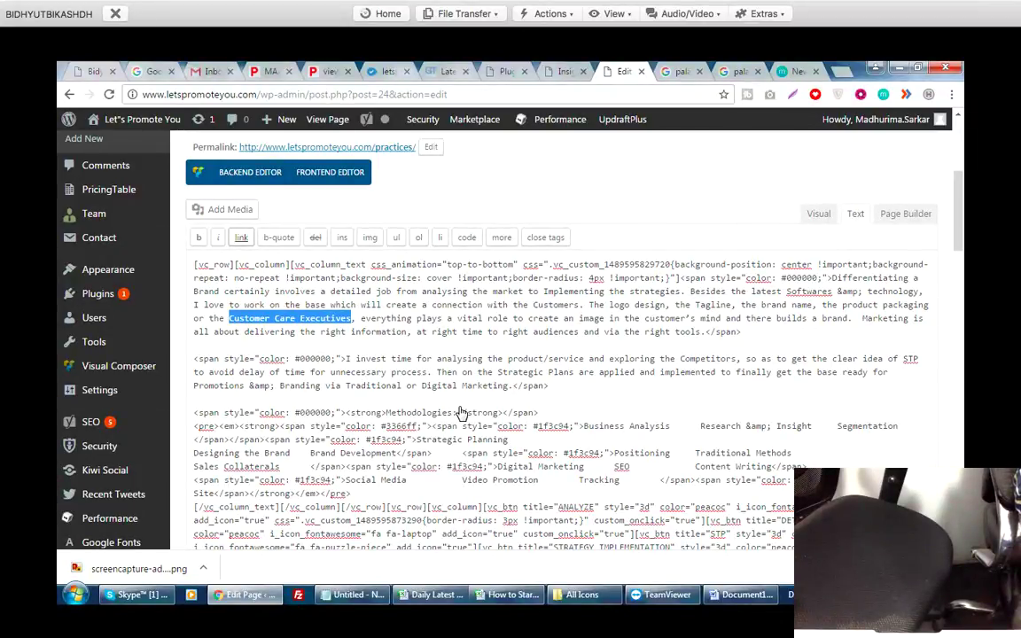
key(Return)
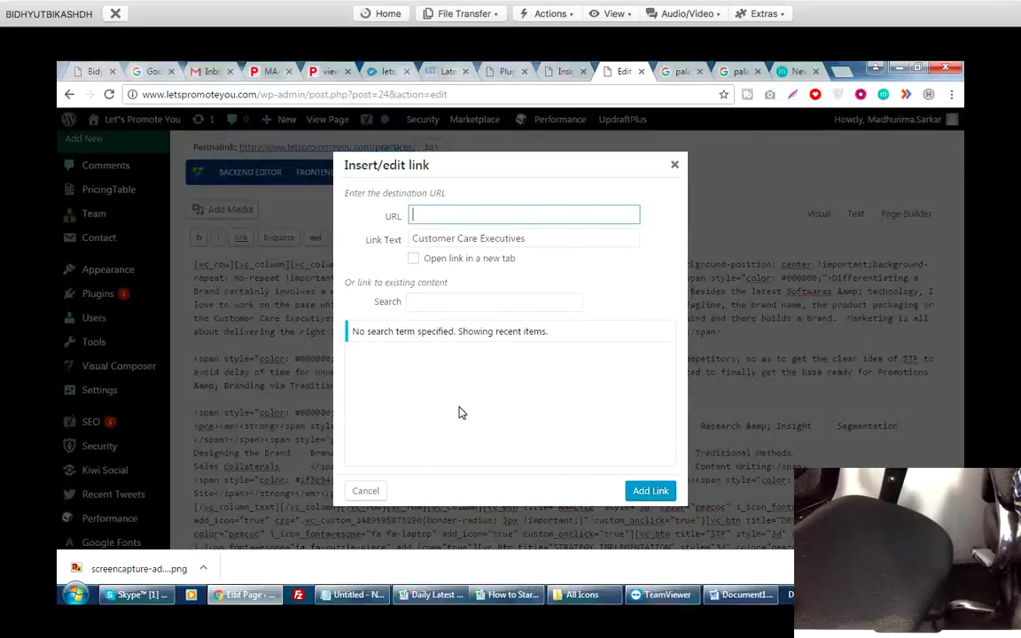
text(http://www.letspromoteyou.com/insights/)
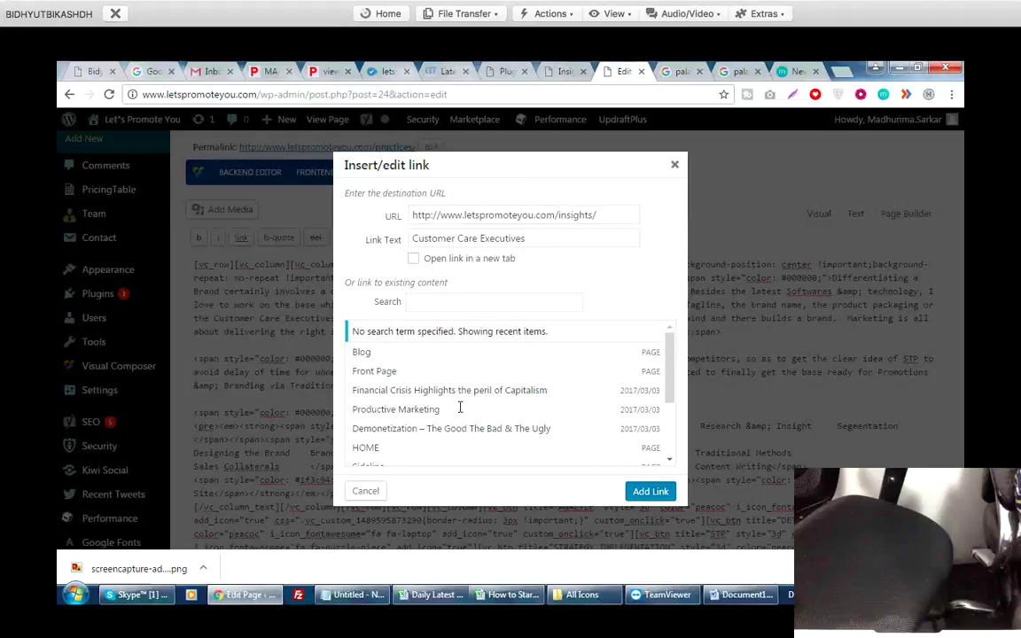
key(Return)
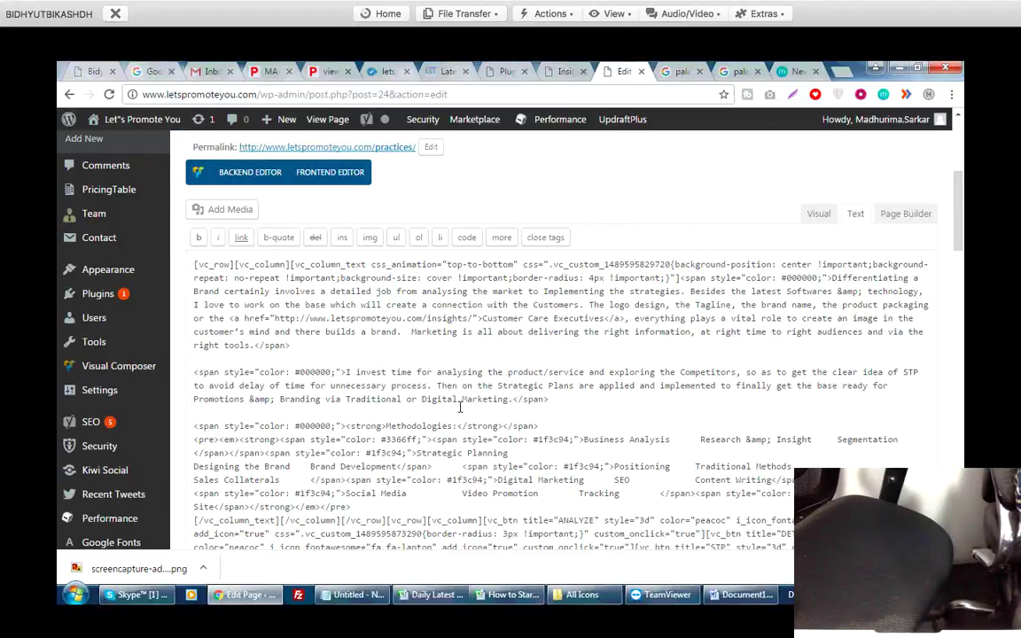
scroll(460, 407, up, 2)
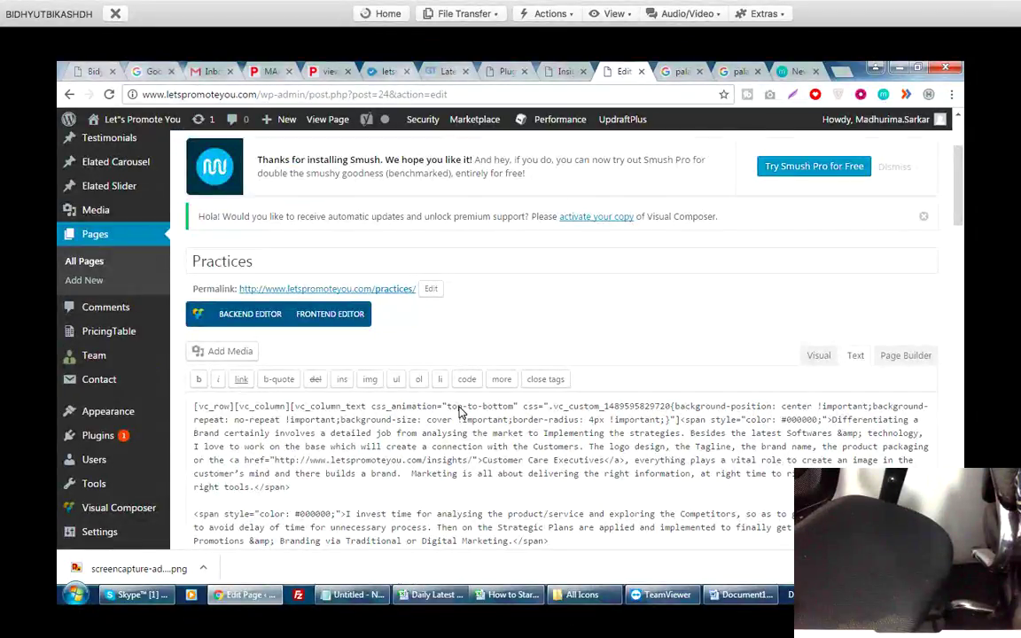
scroll(460, 412, up, 2)
scroll(460, 412, down, 10)
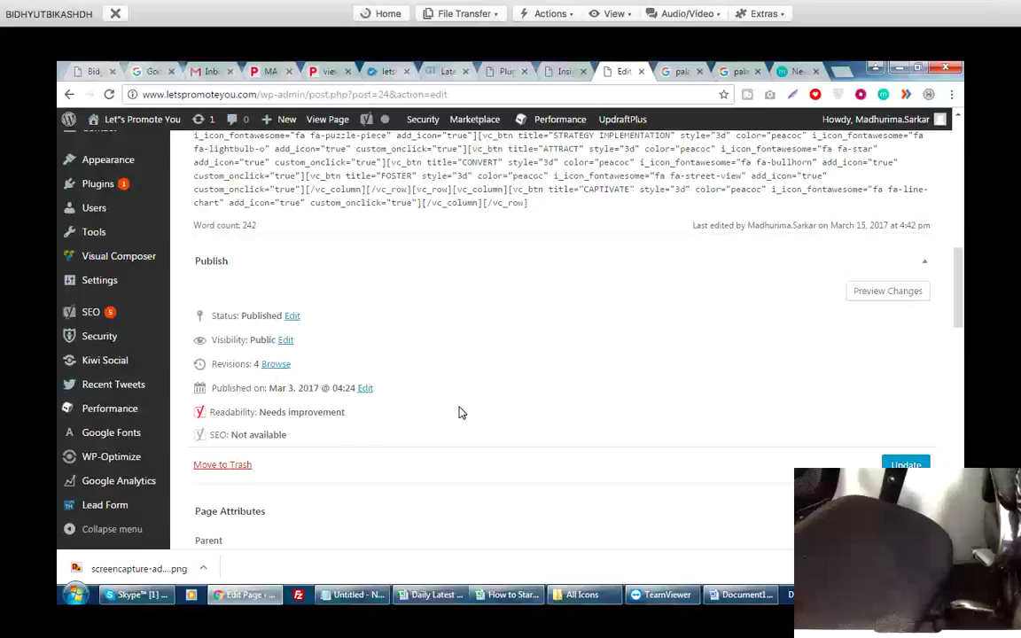
key(ctrl+s)
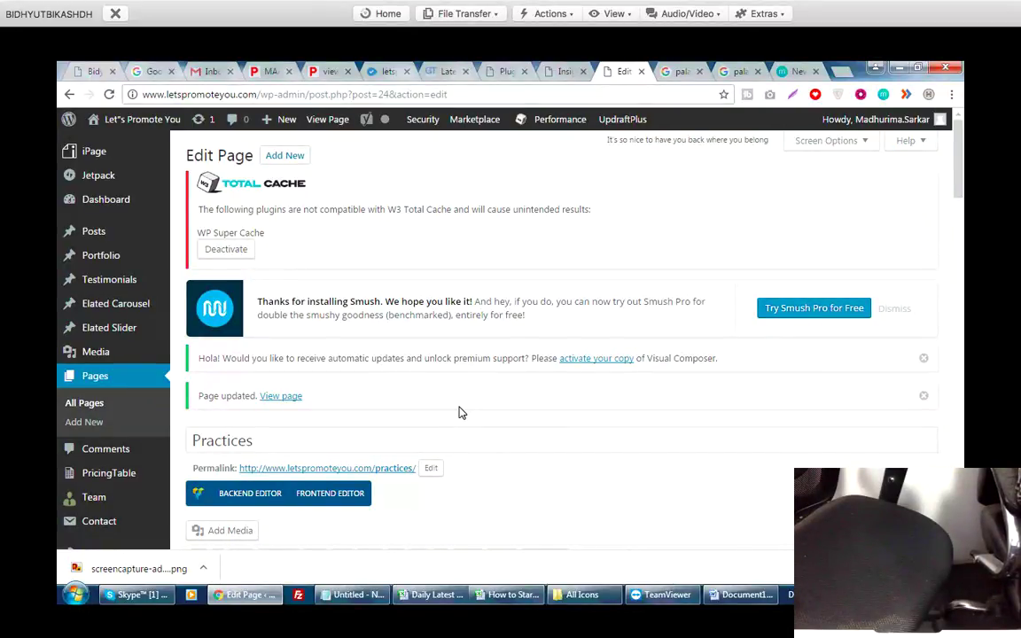
Review the saved Practices page text, then move to the Insights page tab.
scroll(460, 412, down, 3)
scroll(460, 407, up, 2)
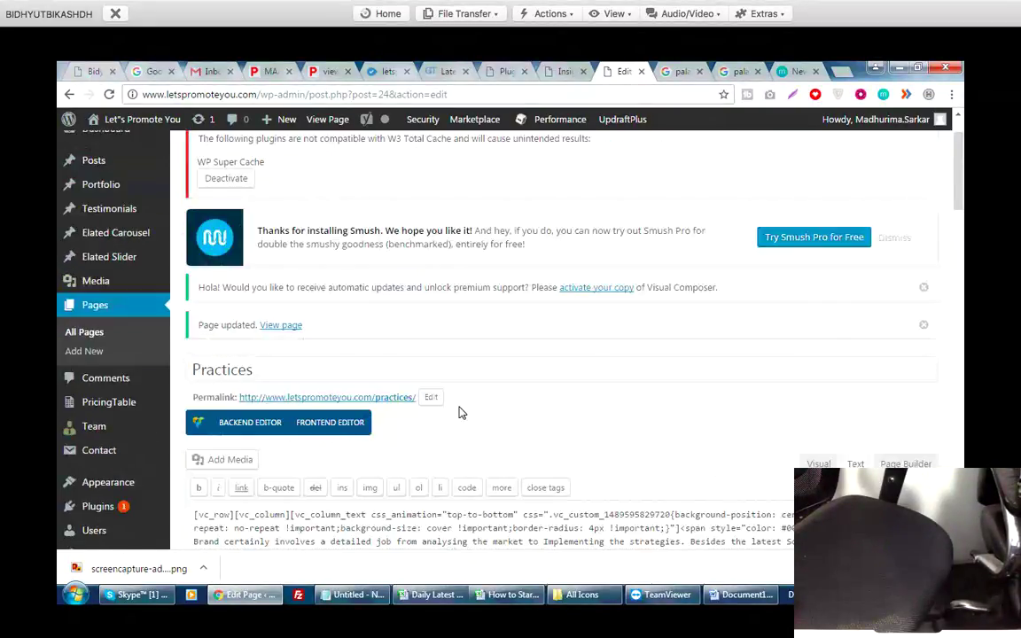
scroll(460, 412, down, 4)
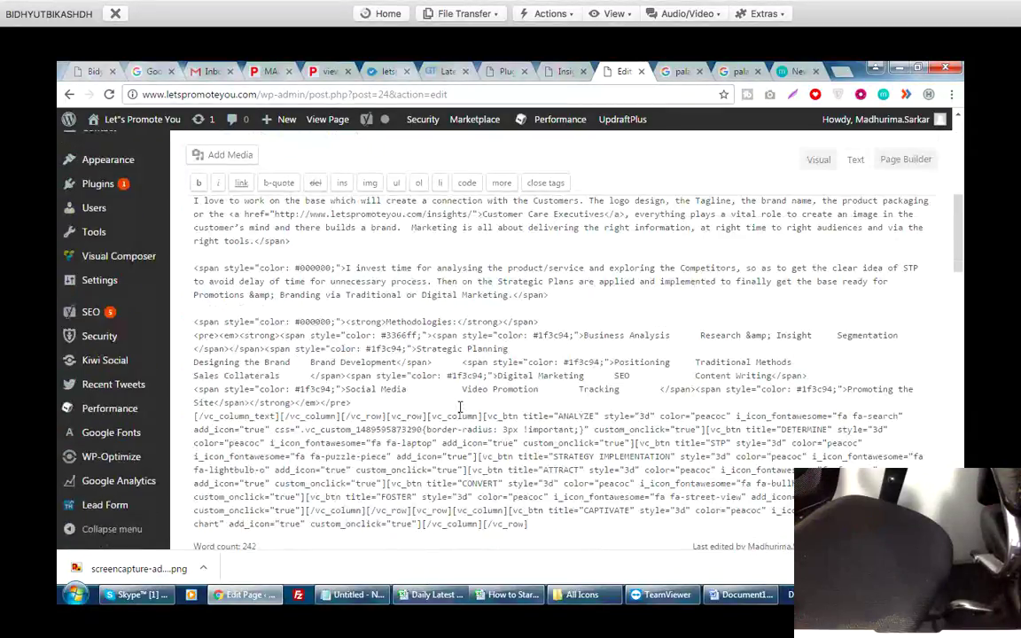
scroll(459, 408, up, 5)
key(ctrl+shift+Tab)
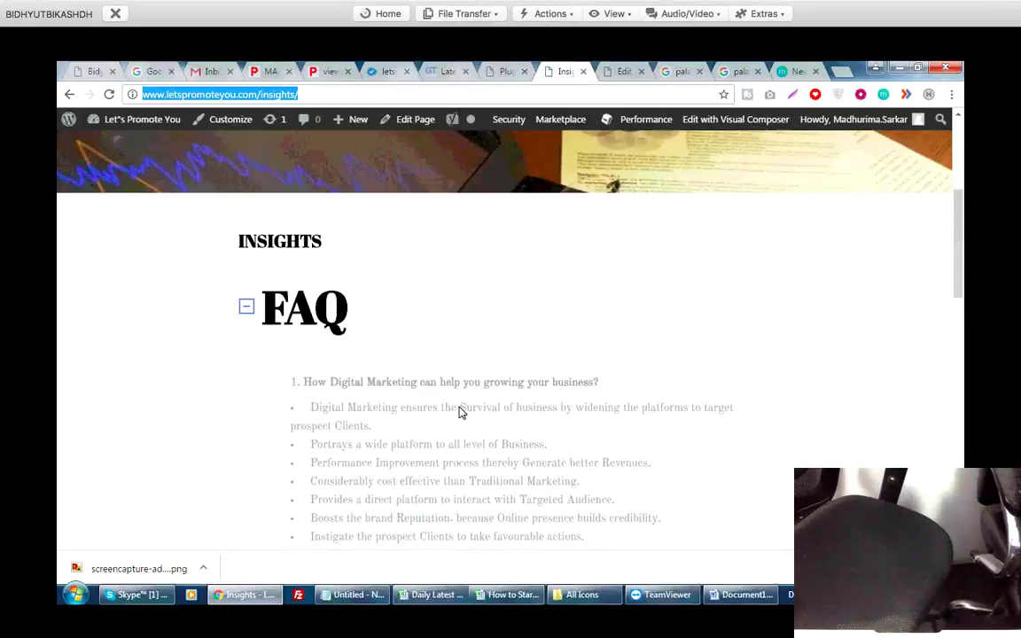
Look over the Insights page, load the live Practices page, then return to Word.
scroll(460, 412, down, 2)
scroll(460, 412, up, 5)
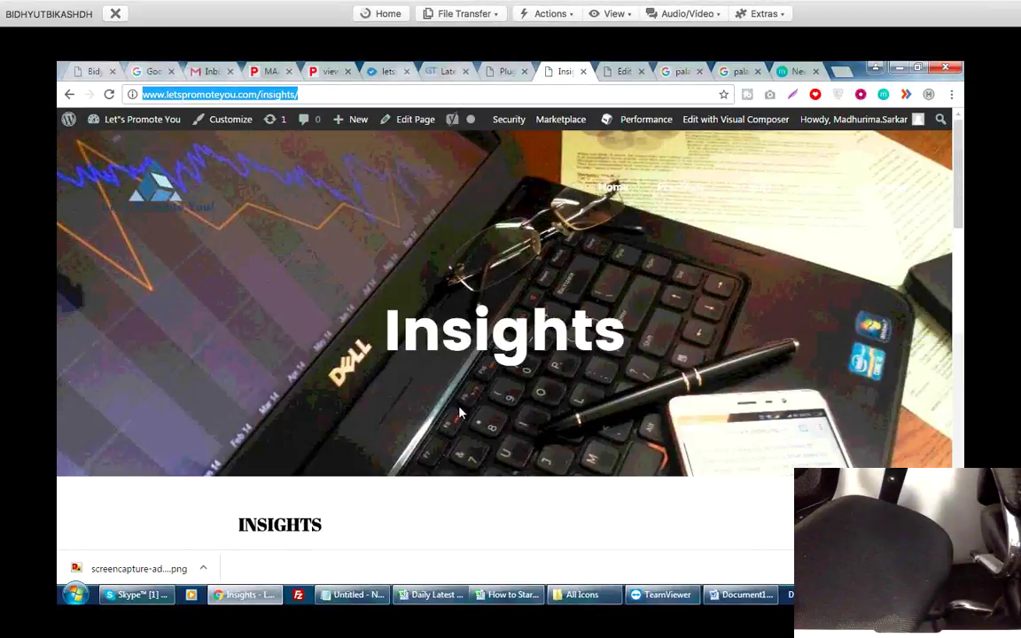
key(Return)
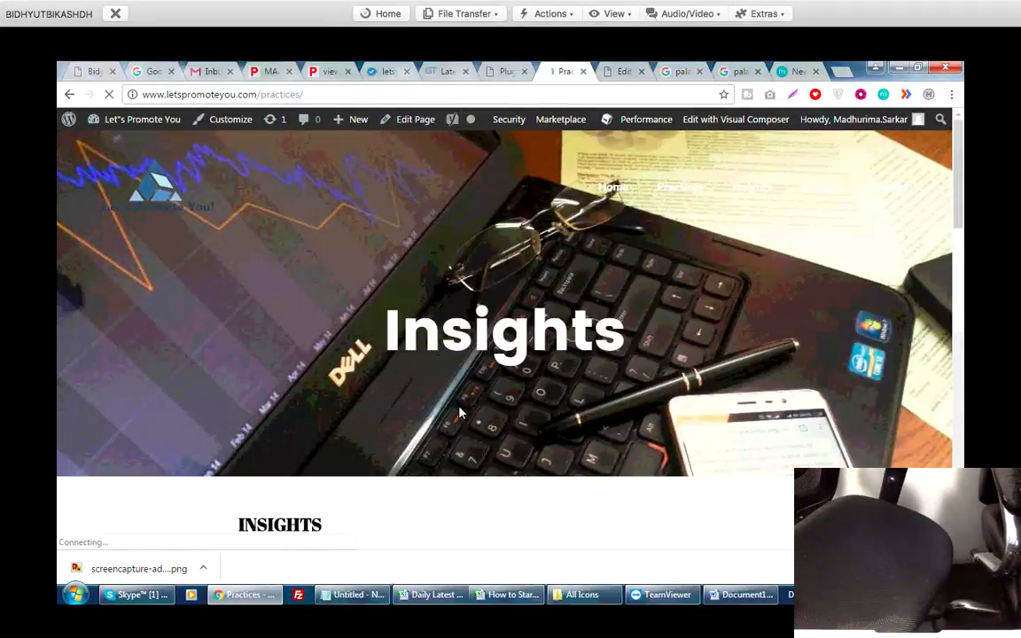
key(alt+Tab)
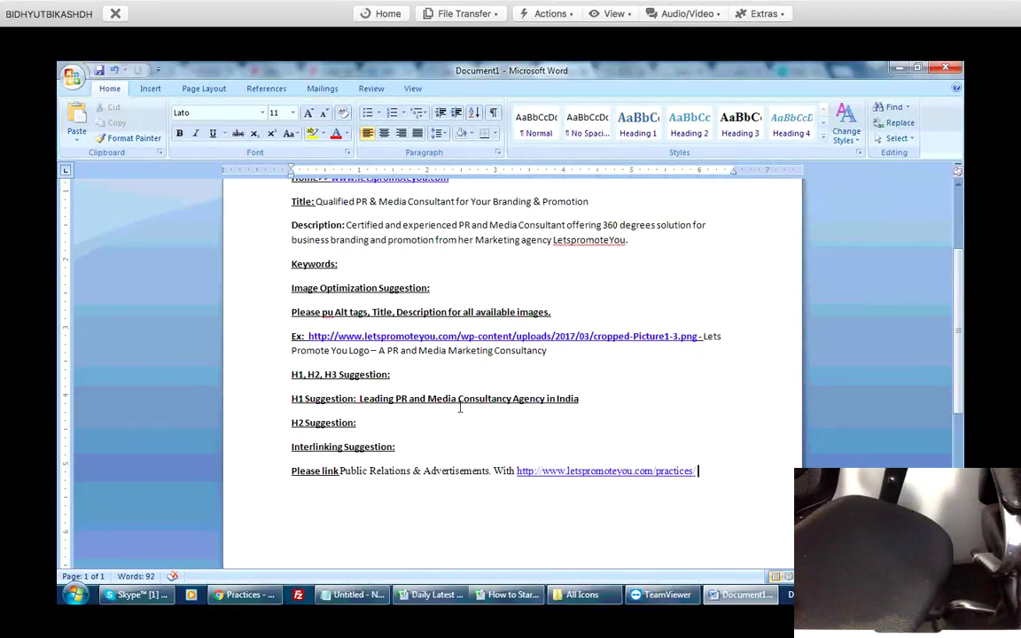
Verify Customer Care Executives on the live Practices page leads to Insights, then return to Word.
key(alt+Tab)
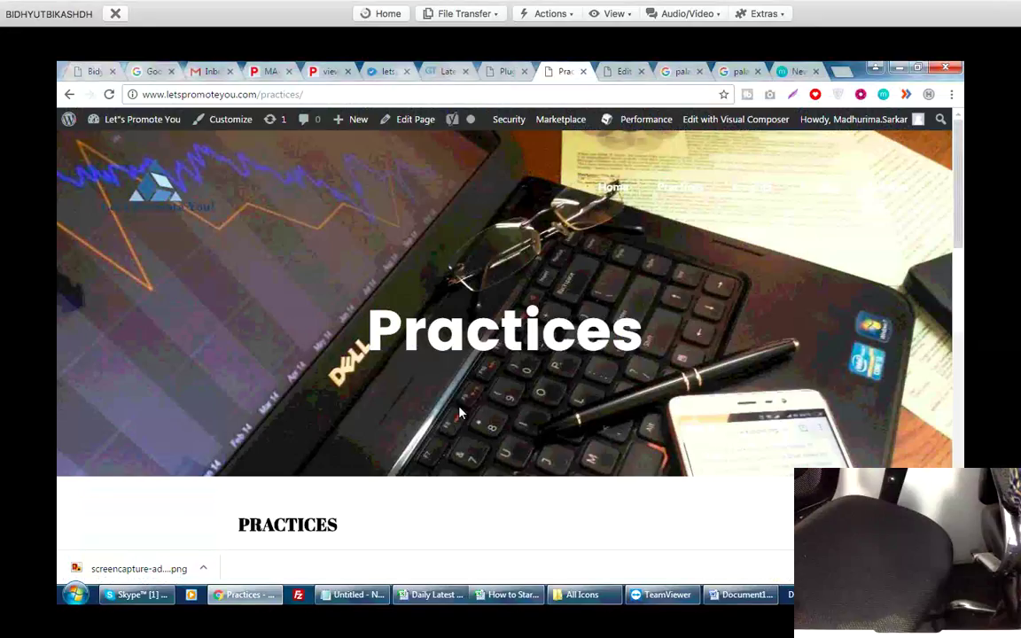
scroll(460, 406, down, 3)
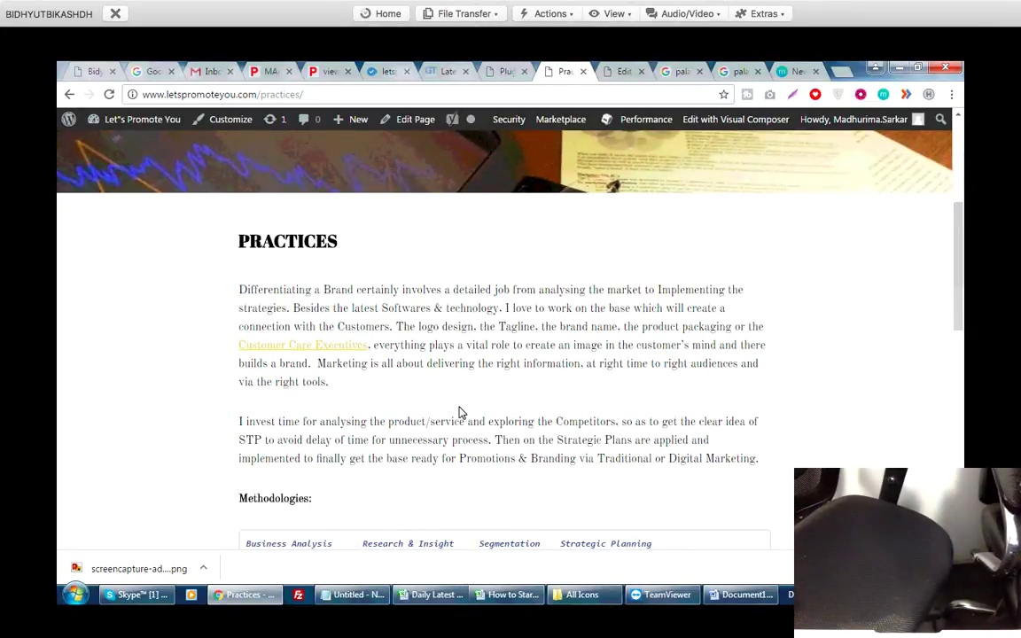
key(F5)
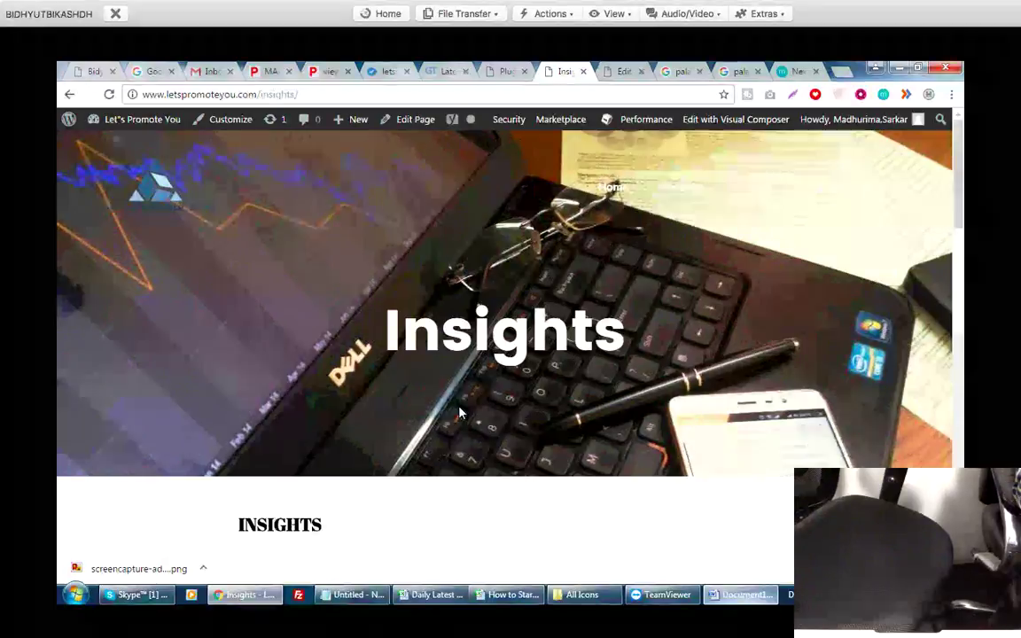
key(alt+Tab)
scroll(459, 407, down, 2)
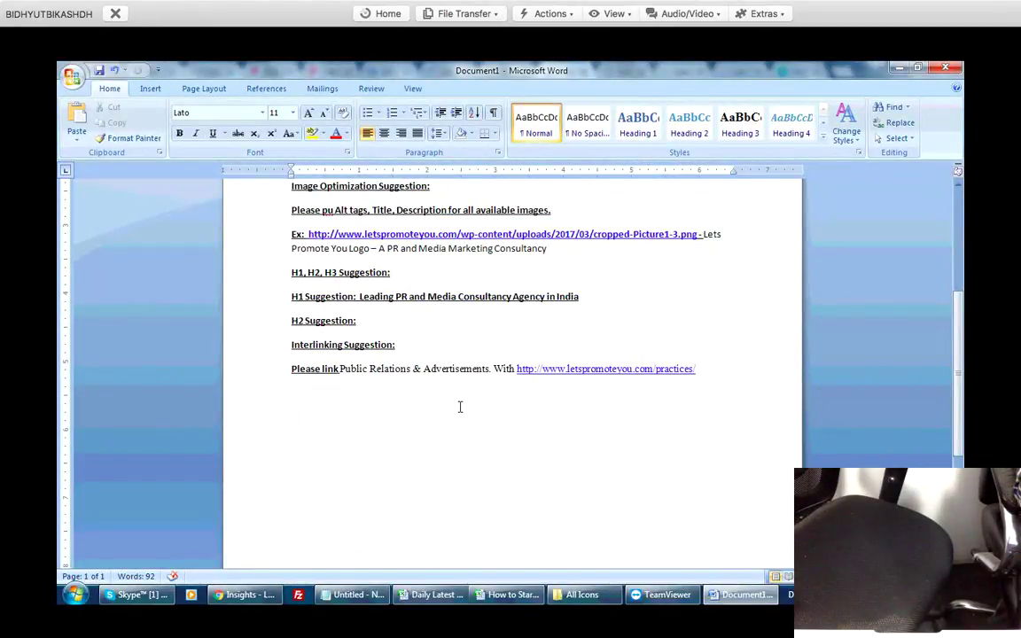
Place the cursor on the empty line after the interlinking note, then bring the Insights page forward.
click(460, 407)
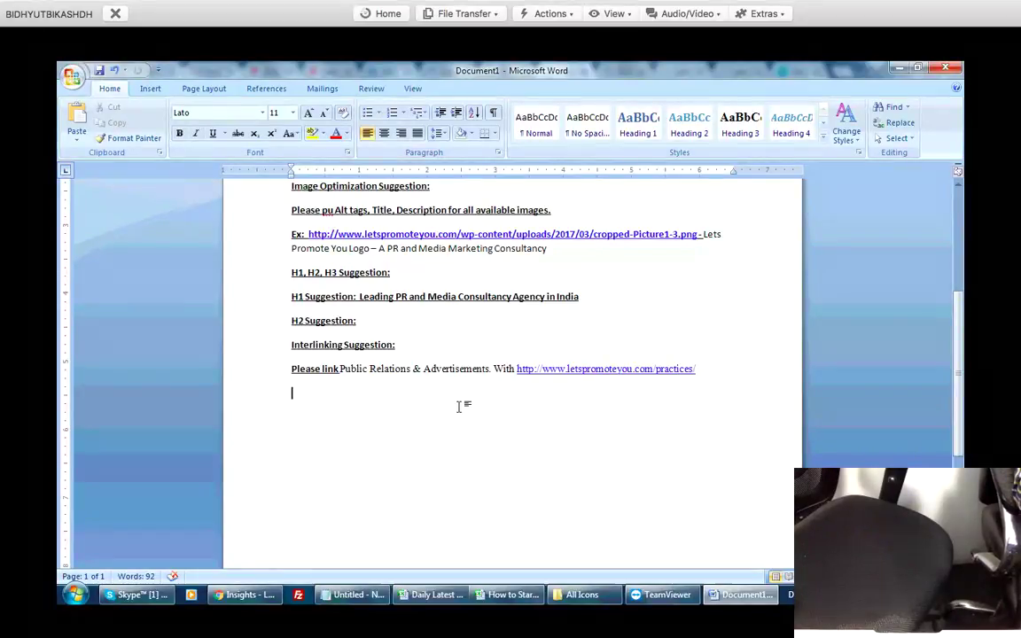
scroll(459, 406, up, 2)
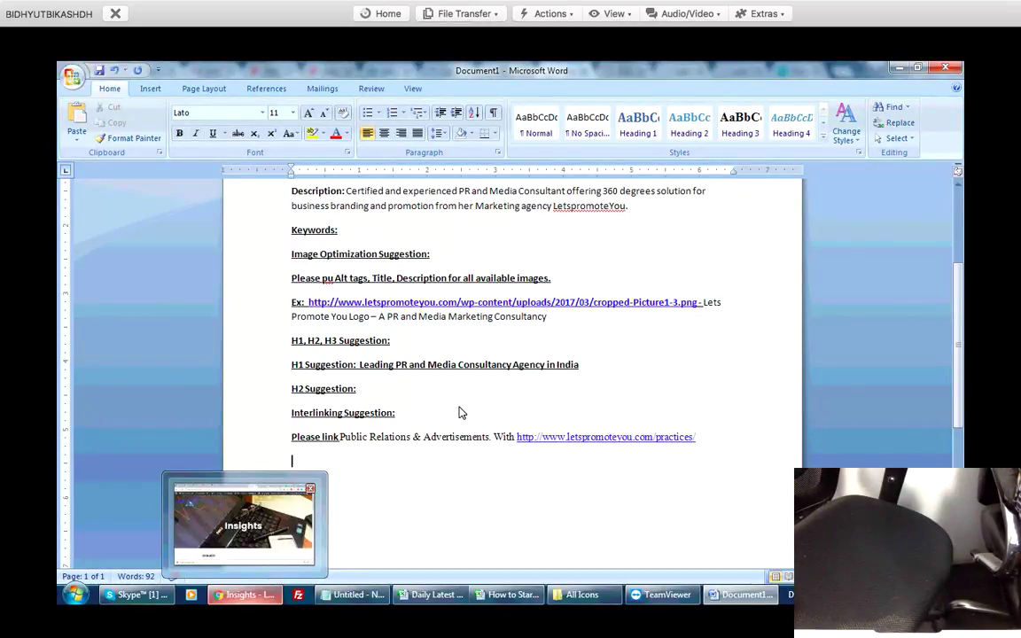
click(244, 523)
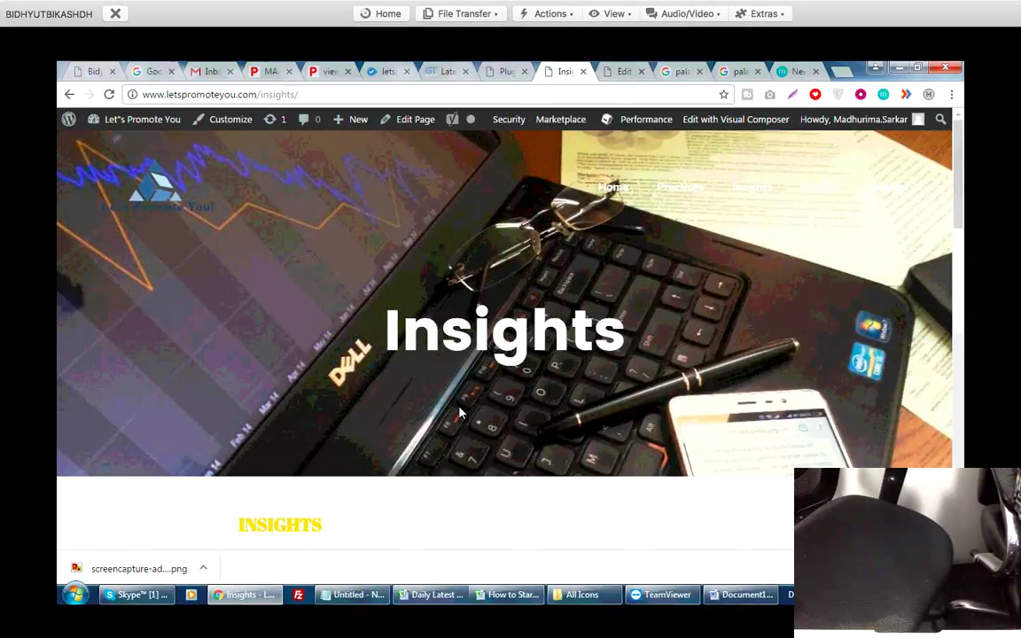
Scroll through the Insights page's FAQ, glance at the Practices editor, and return to Word.
scroll(460, 412, down, 1)
scroll(461, 413, down, 3)
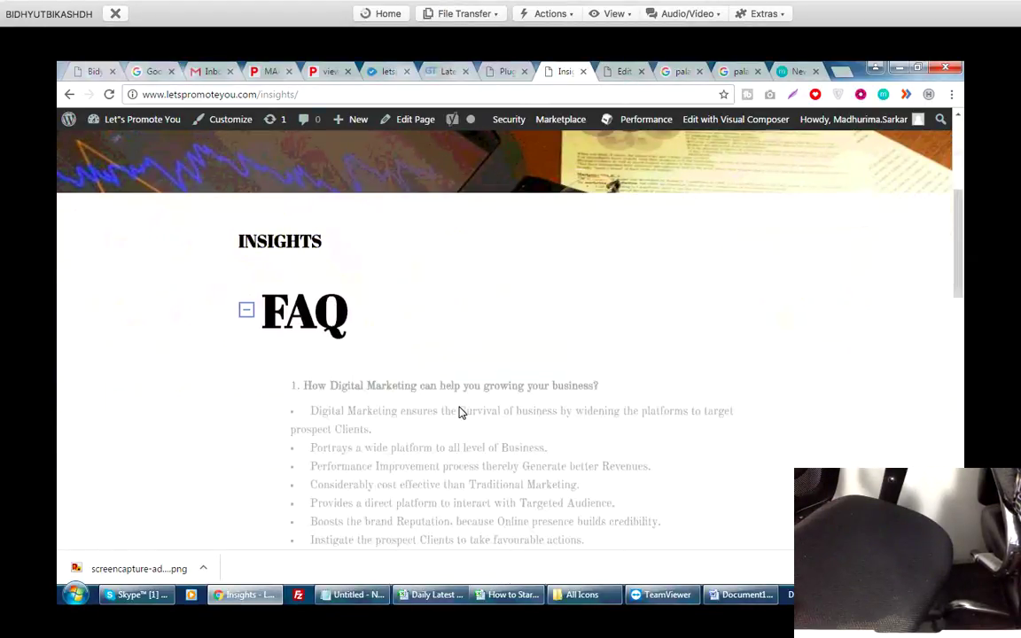
scroll(461, 413, up, 3)
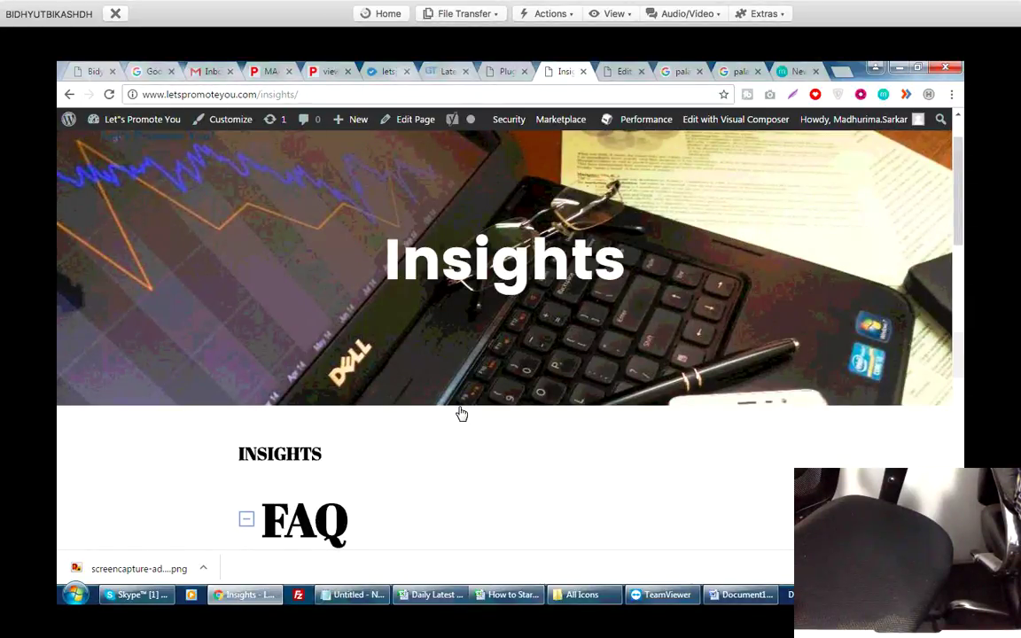
scroll(461, 413, up, 1)
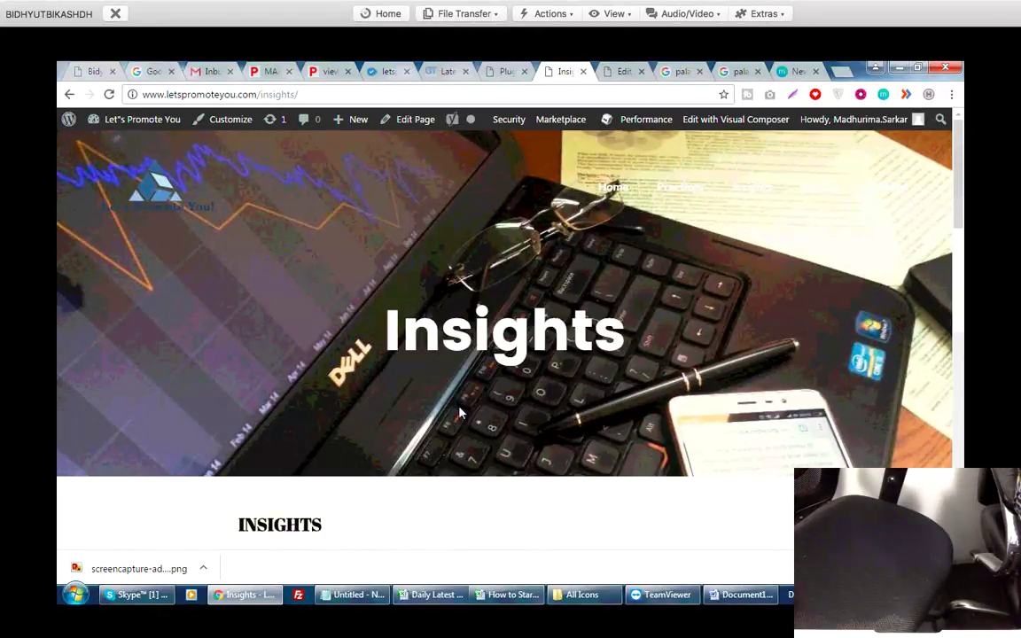
scroll(460, 413, down, 4)
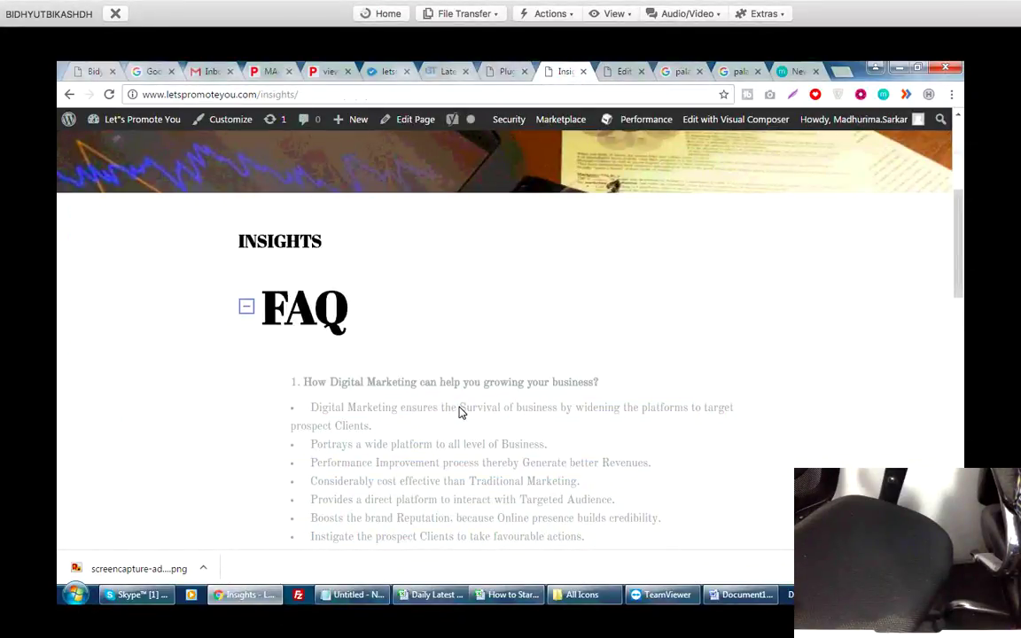
key(ctrl+Tab)
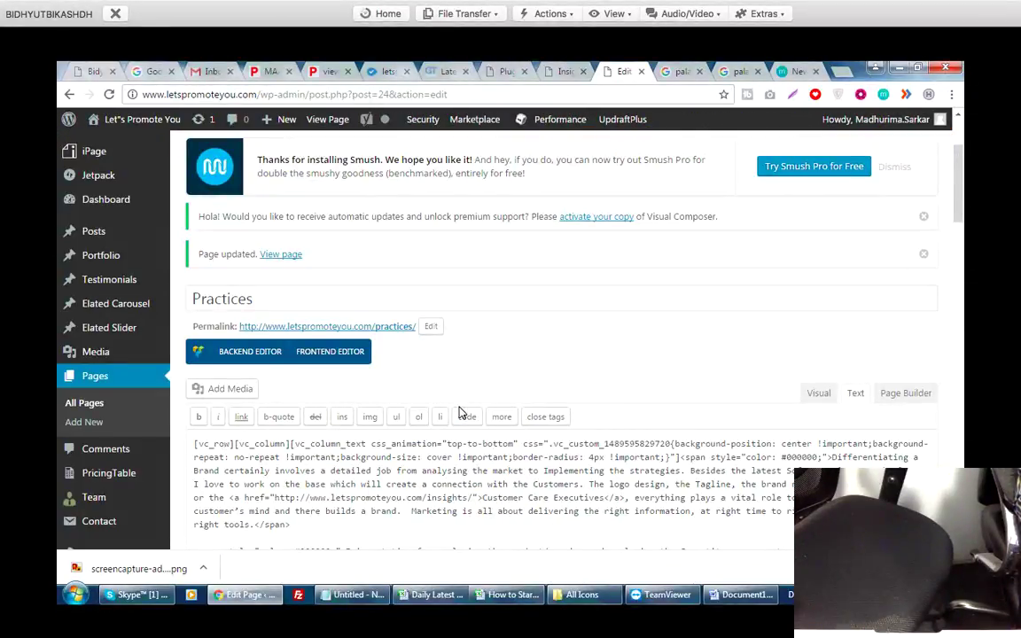
key(alt+Tab)
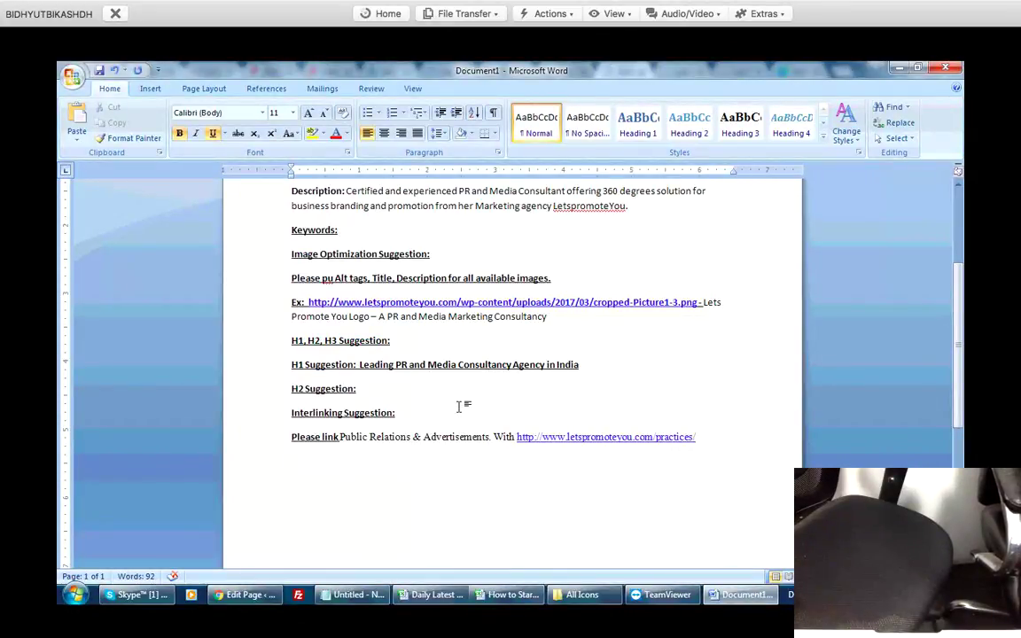
Add a 'Content Suggestion:' heading urging more website content with keywords like pr, media and marketing.
text(Content)
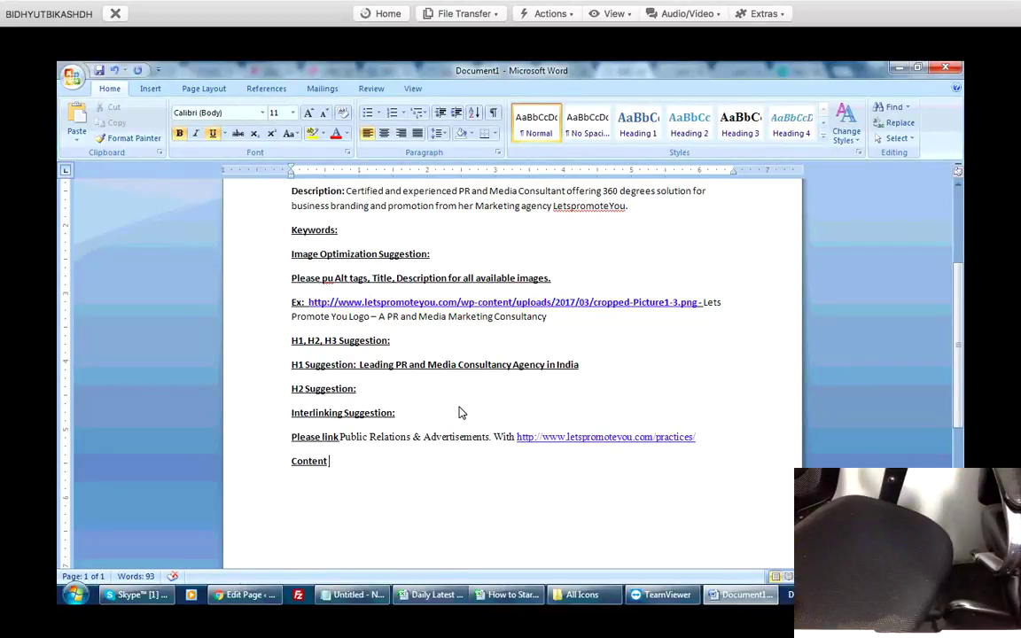
text( Suggestion:)
key(Return)
key(Return)
text(P)
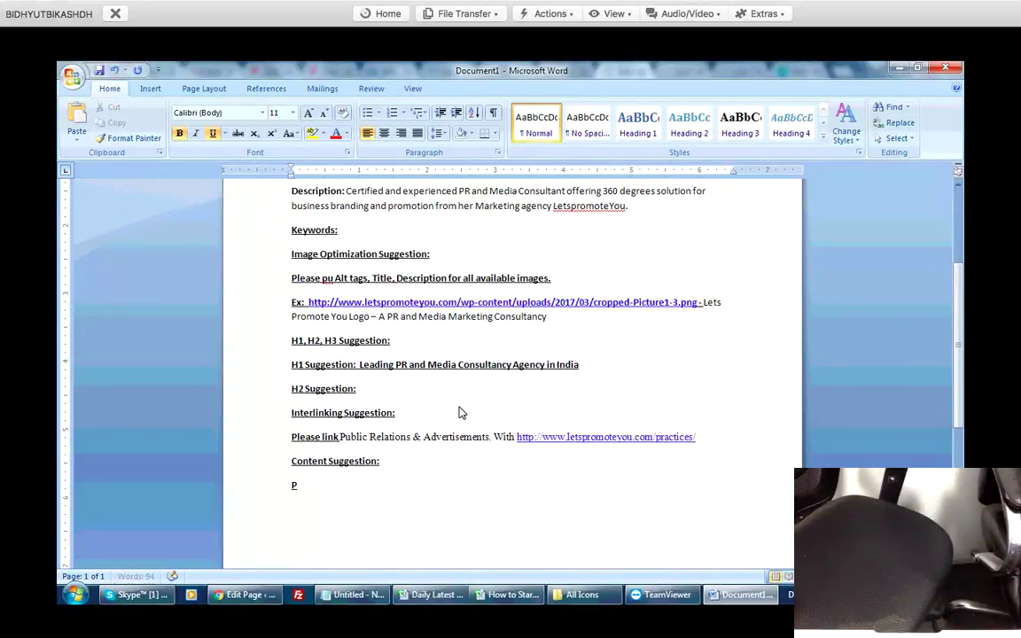
text(elase put more content)
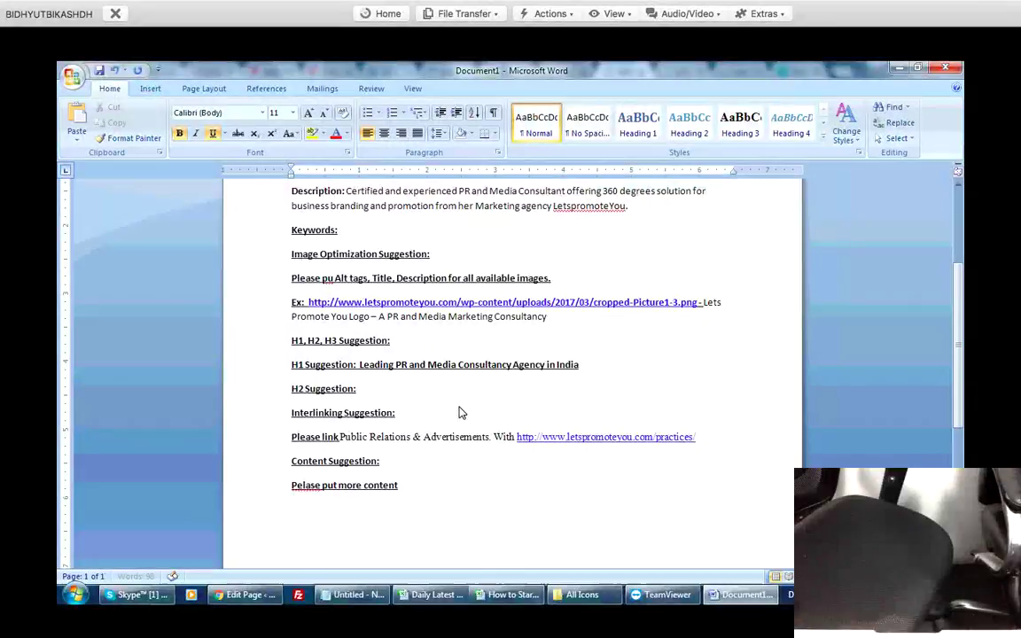
text( on your w)
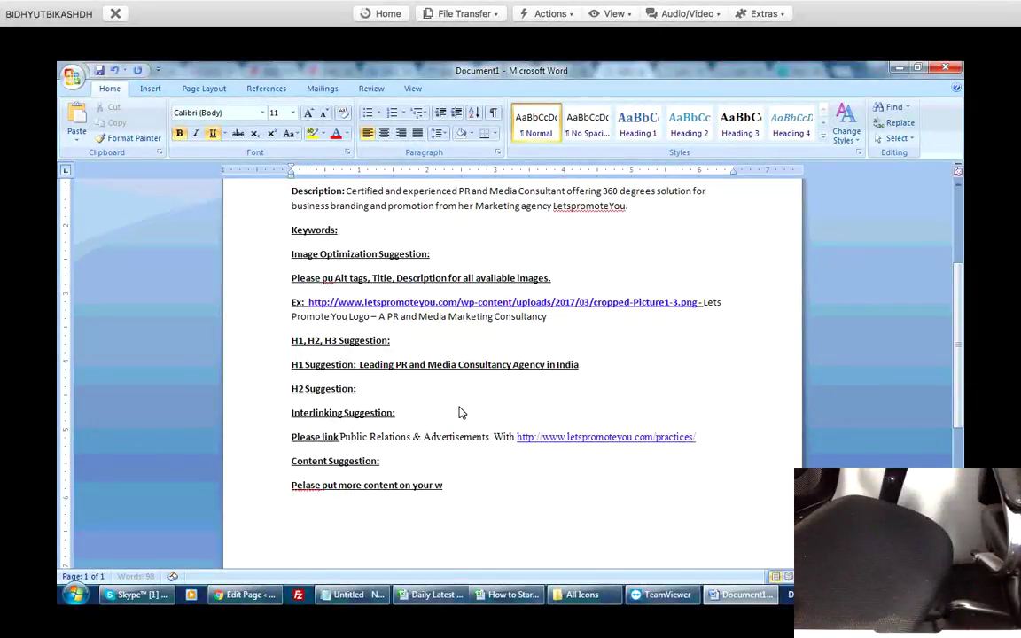
text(ebsite with ta)
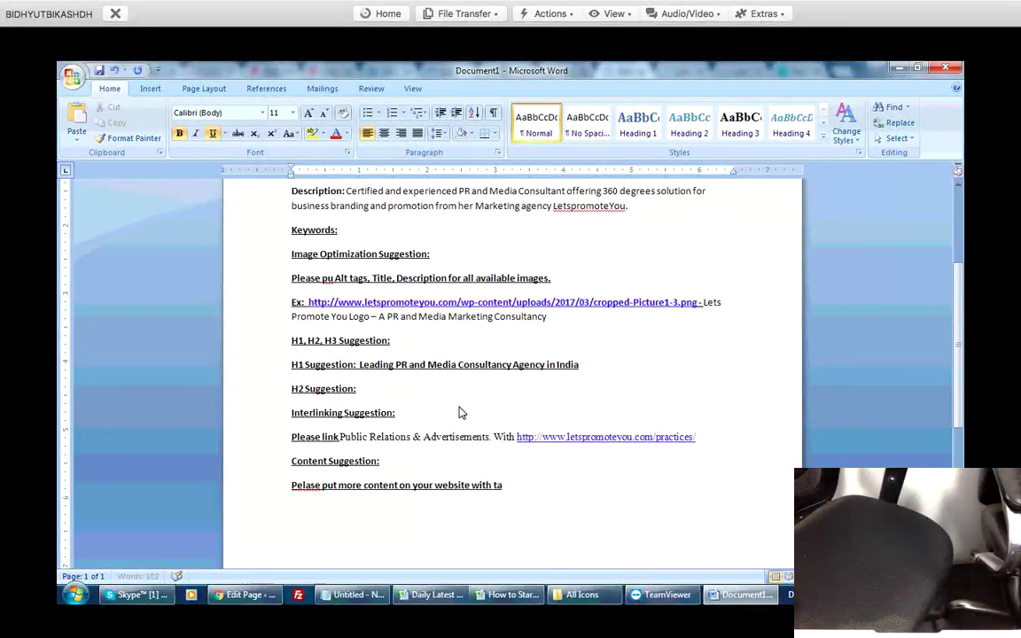
text(rgeted keywords like pr. )
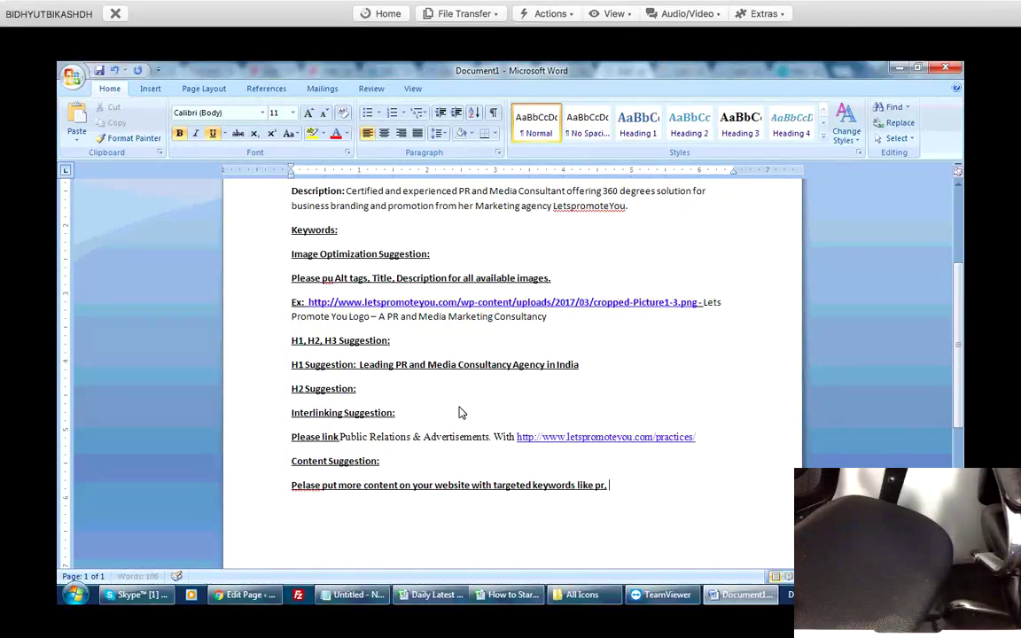
text(media)
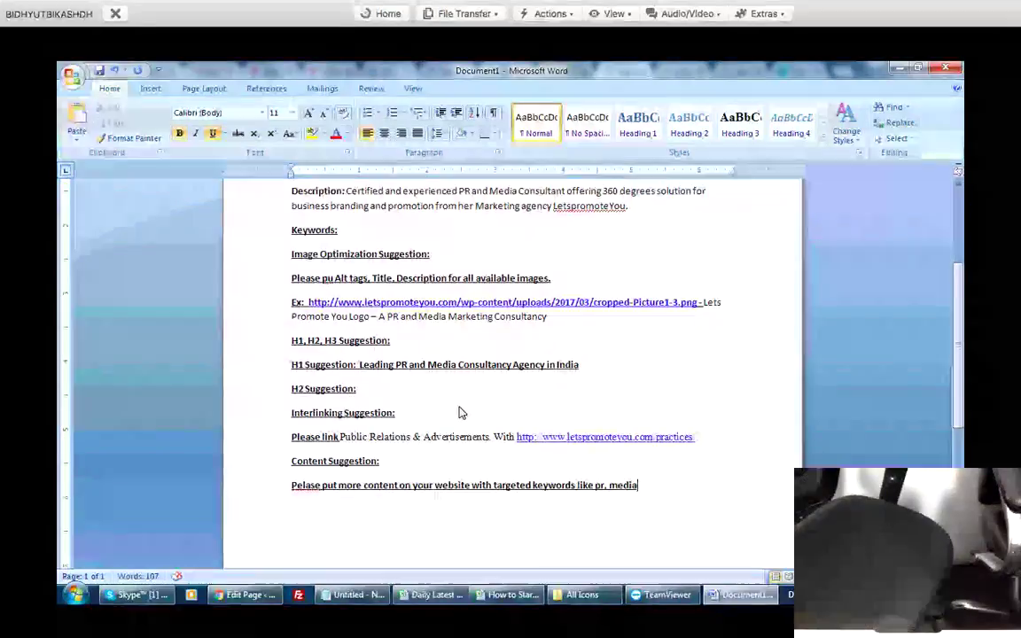
text(, marketing consultancy)
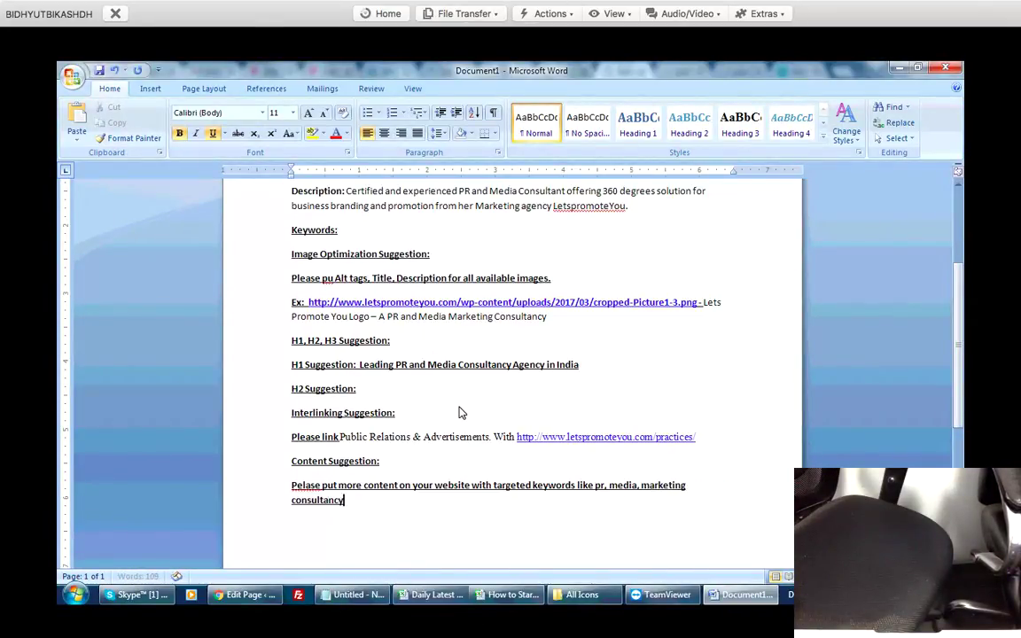
text( etc)
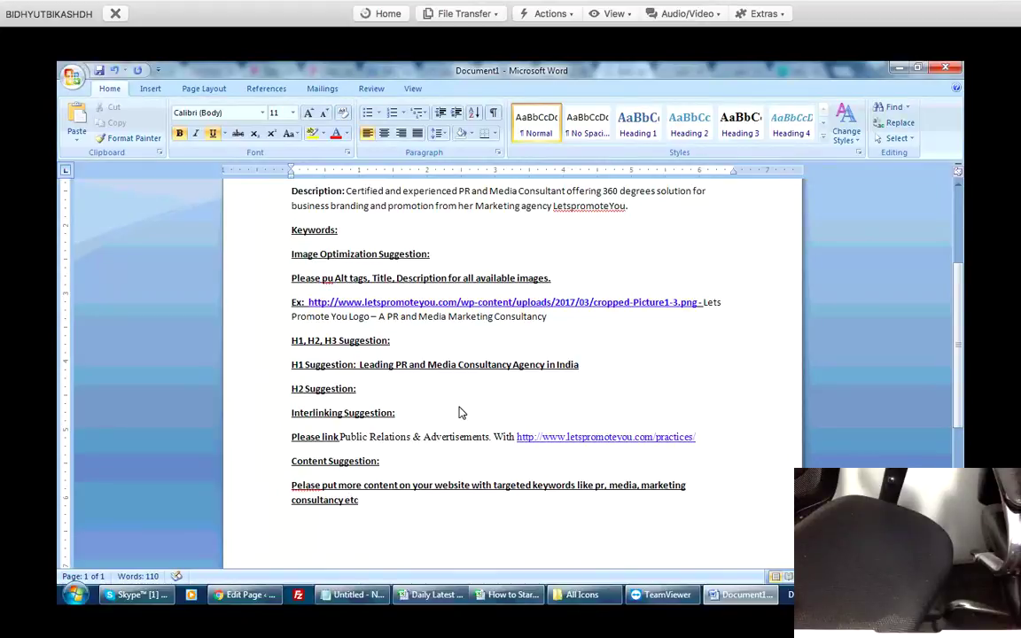
Correct 'Pelase' to 'Please' and remove the underline and bold from the recommendation paragraph.
key(Up)
key(Home)
key(Right)
key(Right)
key(shift+F10)
key(Down)
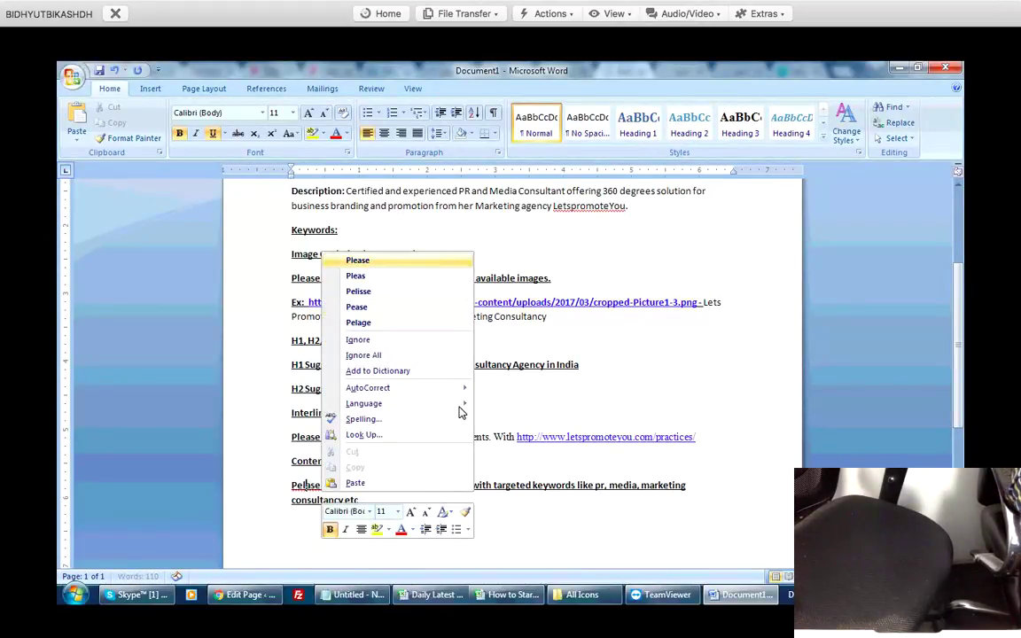
key(Return)
key(Home)
key(shift+Down)
key(shift+Down)
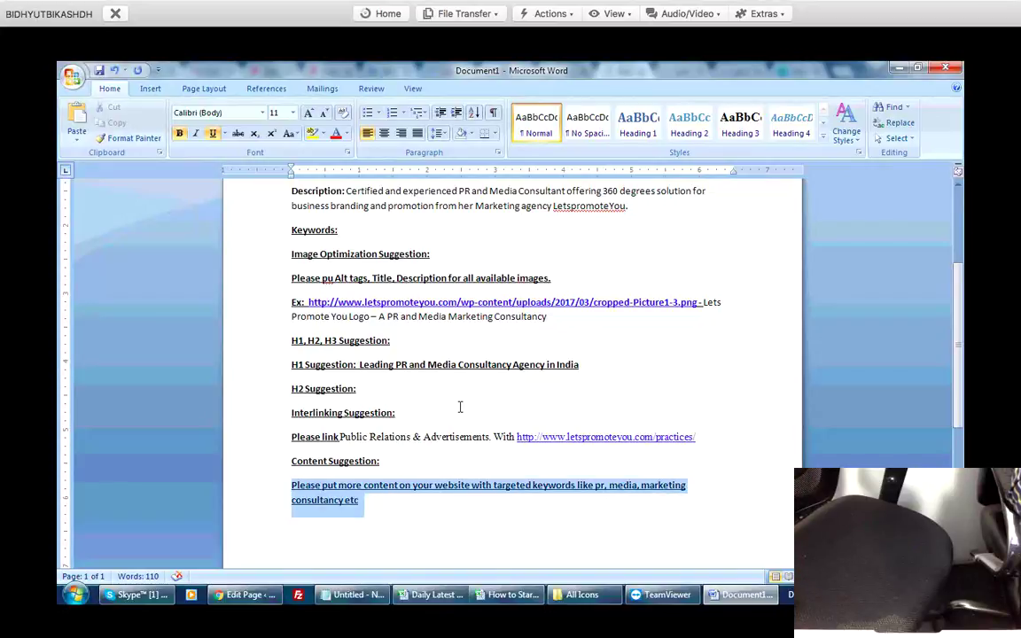
key(ctrl+u)
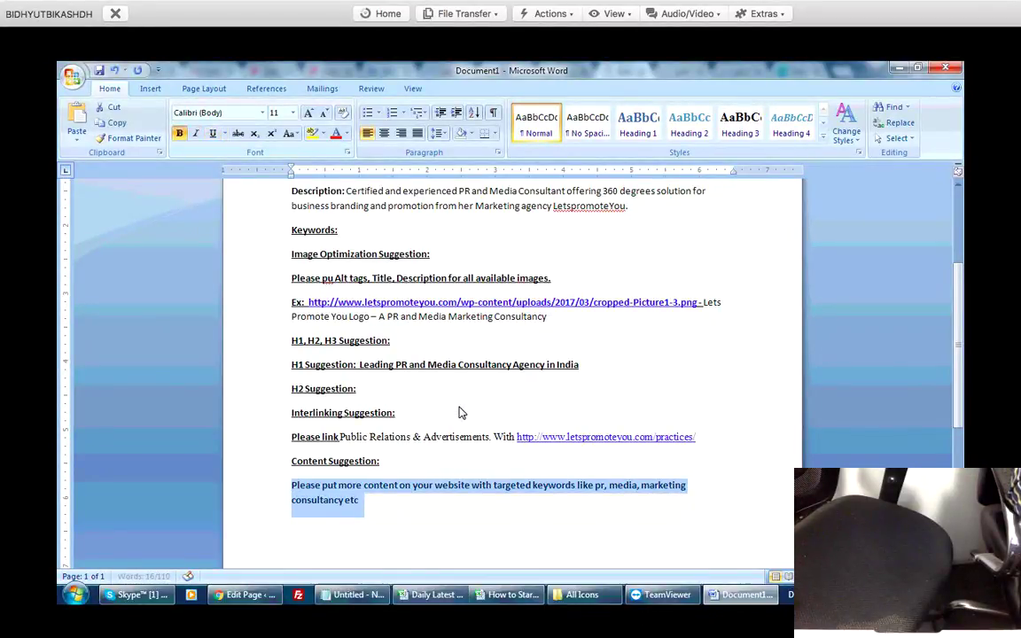
key(ctrl+b)
key(Down)
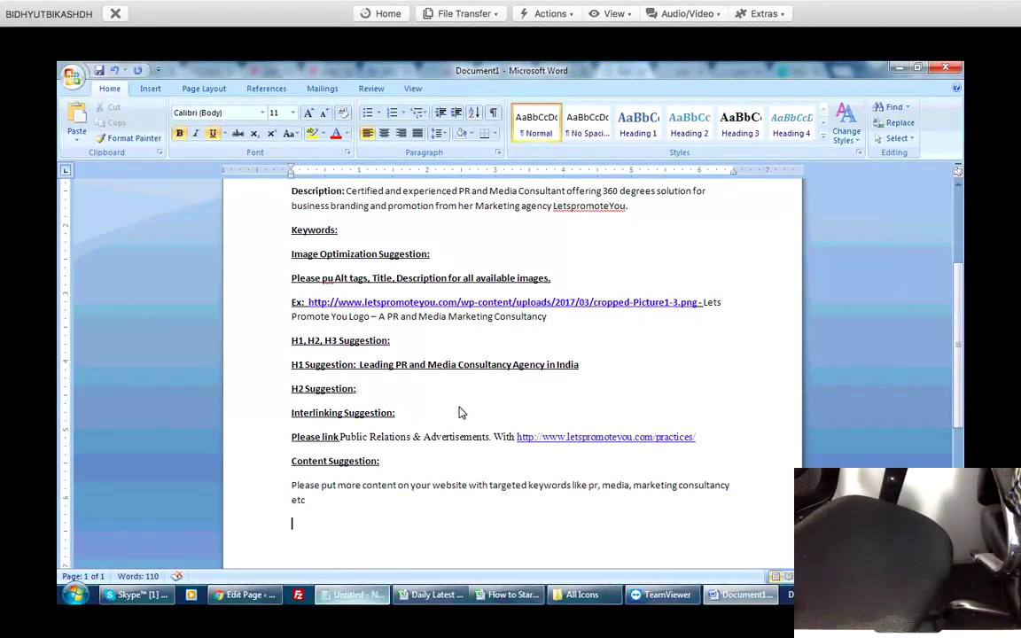
key(alt+Tab)
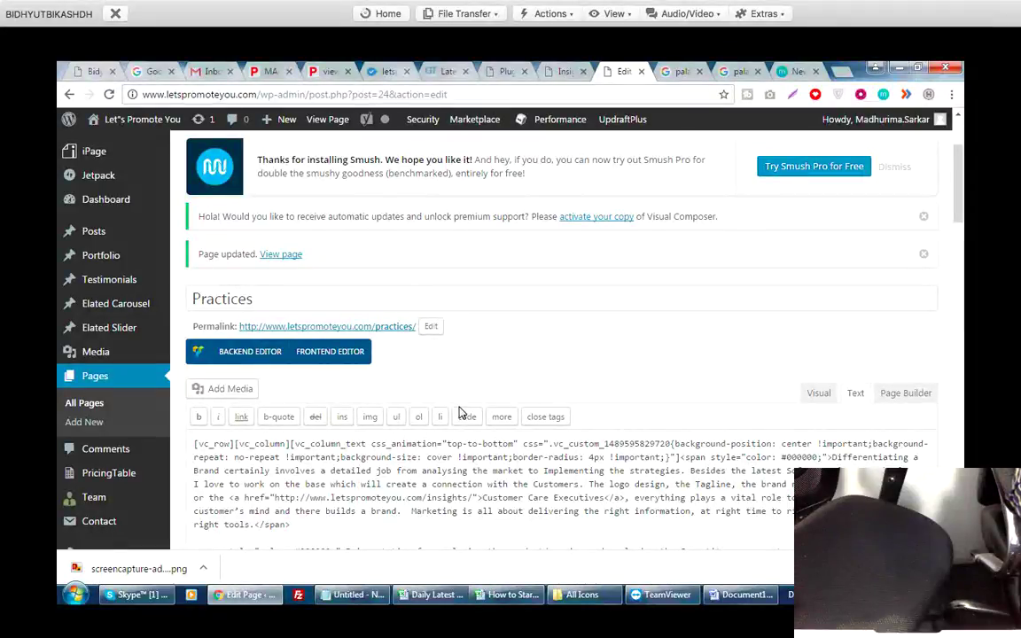
Scroll through the letspromoteyou.com audit's home-page suggestions, from Title and Description to Content Suggestion.
key(alt+Tab)
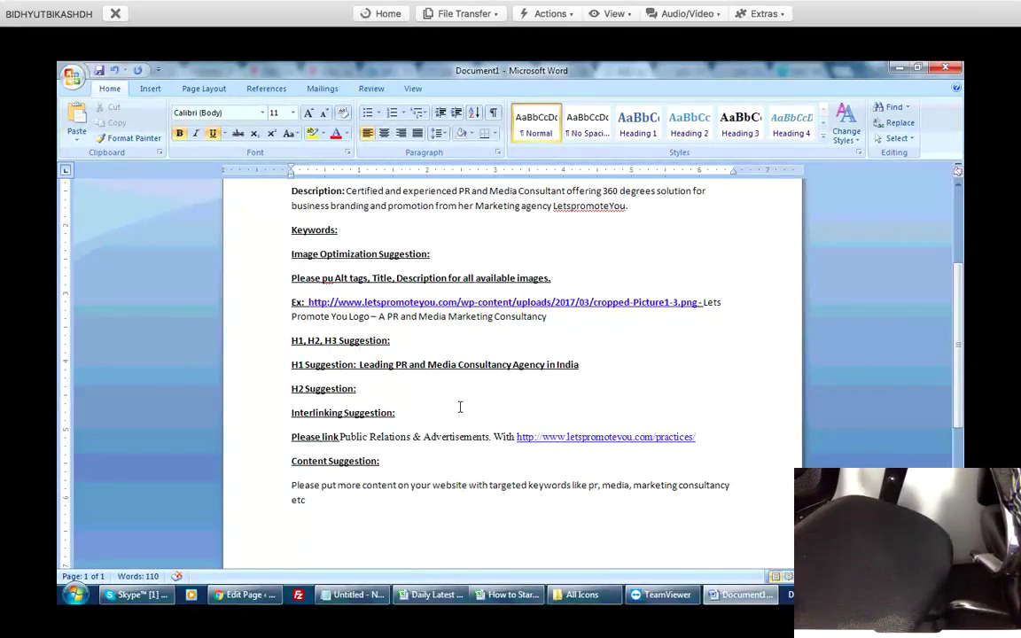
scroll(459, 406, up, 2)
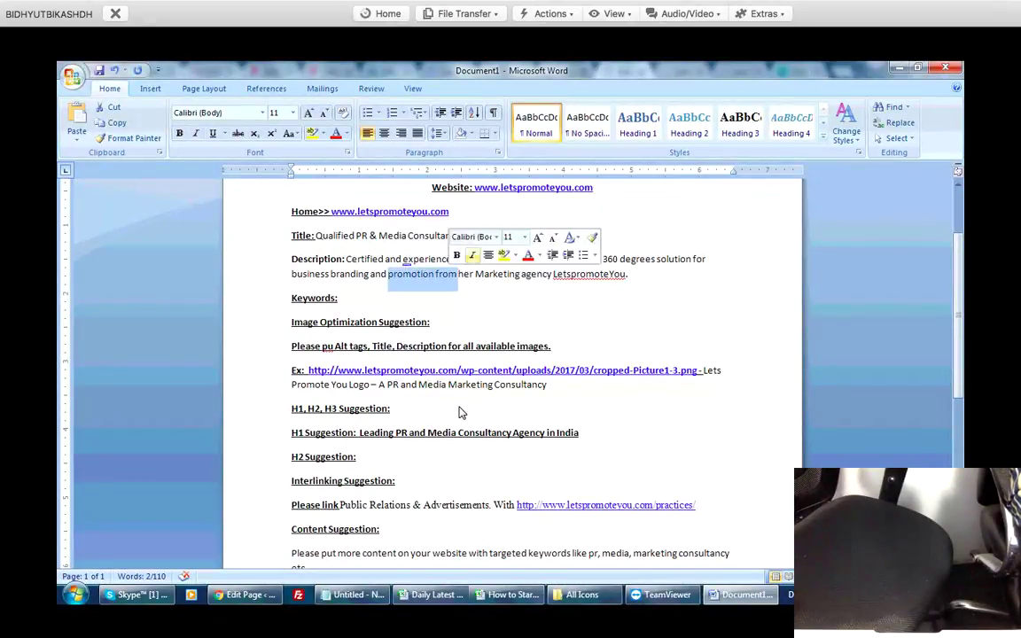
key(alt+Tab)
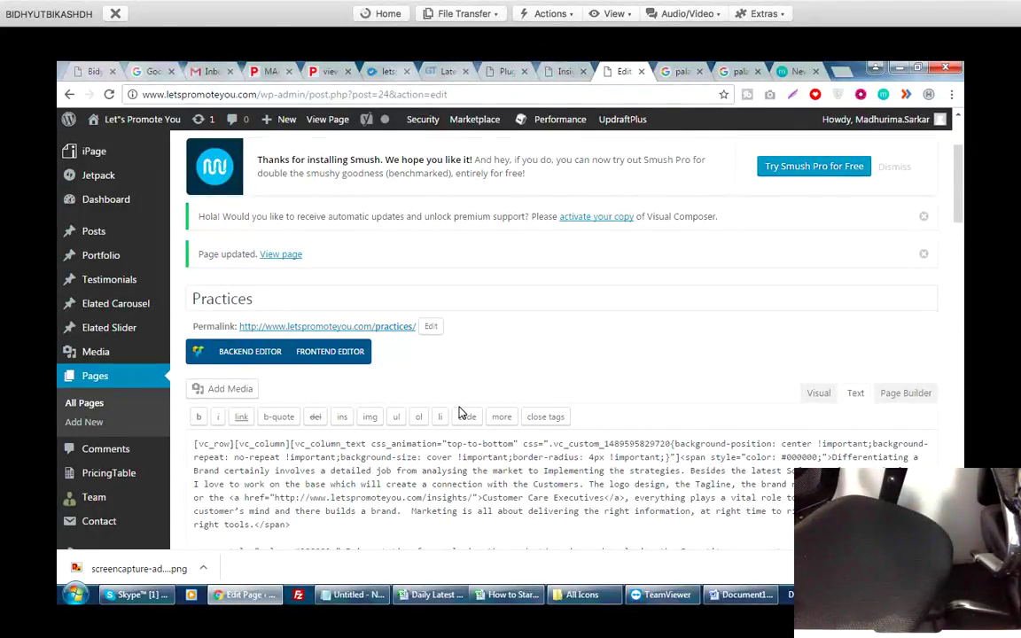
key(alt+Tab)
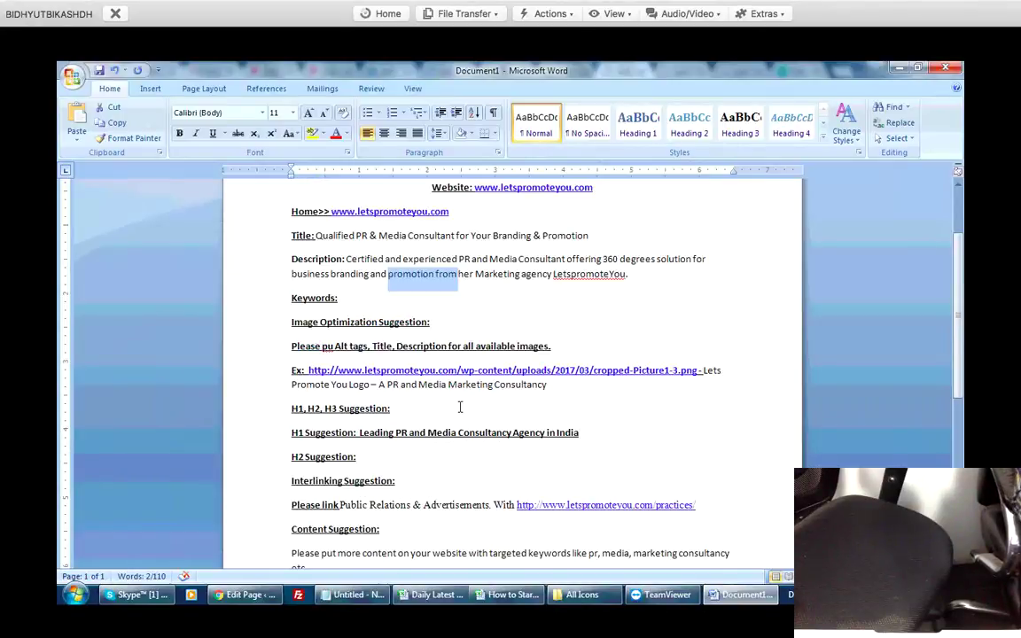
scroll(460, 407, down, 3)
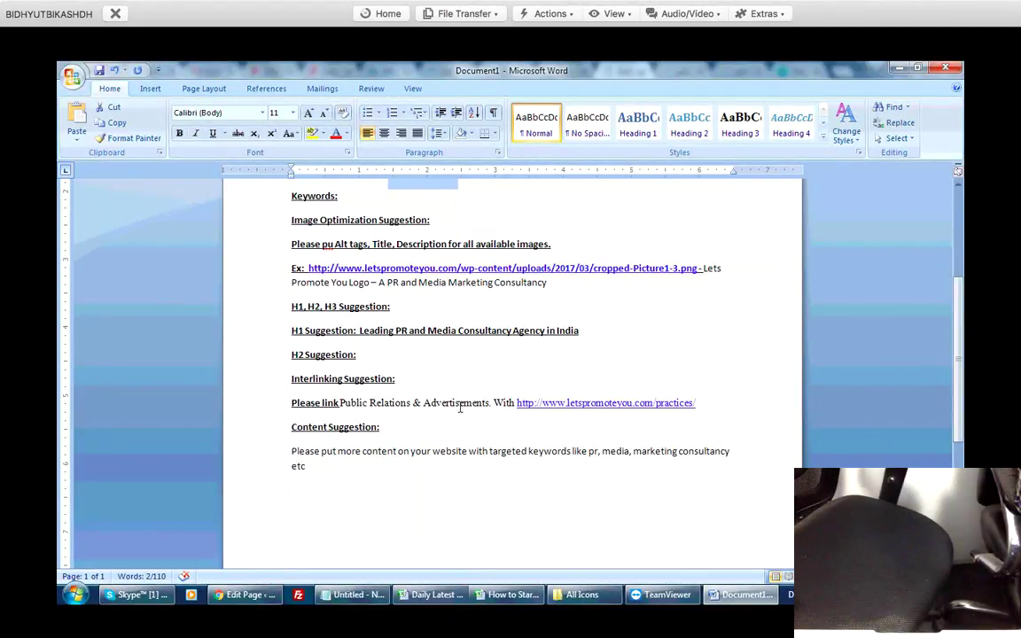
scroll(460, 407, up, 2)
scroll(460, 407, down, 1)
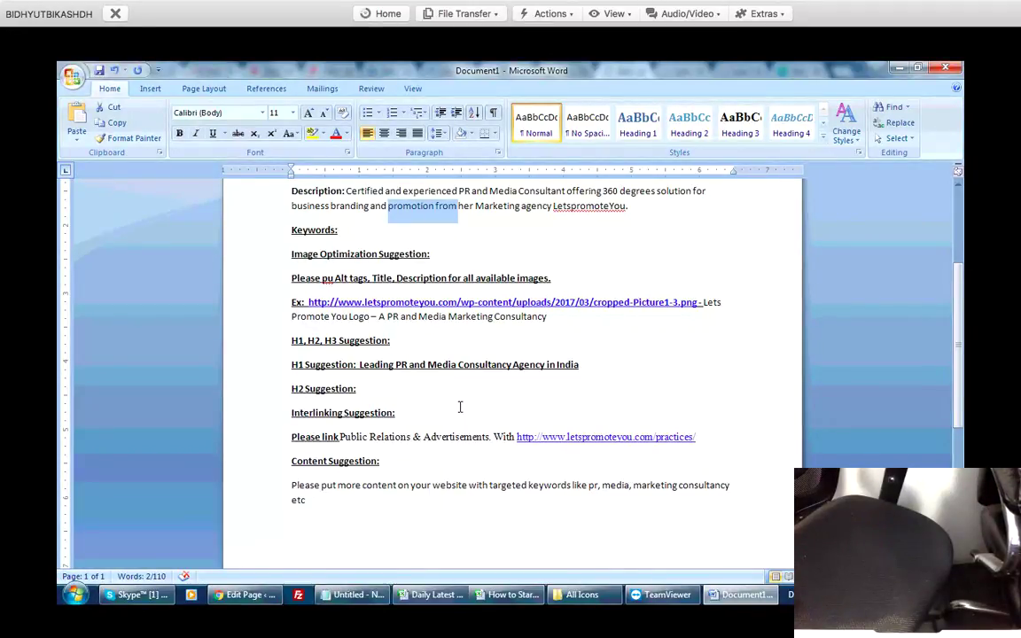
scroll(460, 407, down, 3)
scroll(460, 407, up, 1)
scroll(460, 407, up, 4)
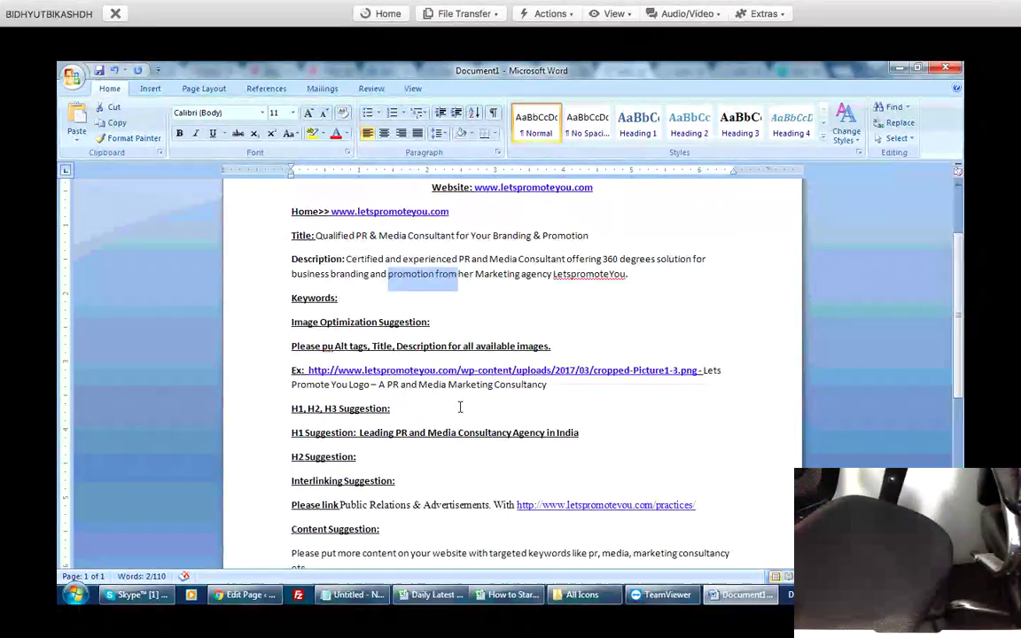
scroll(460, 407, up, 1)
key(End)
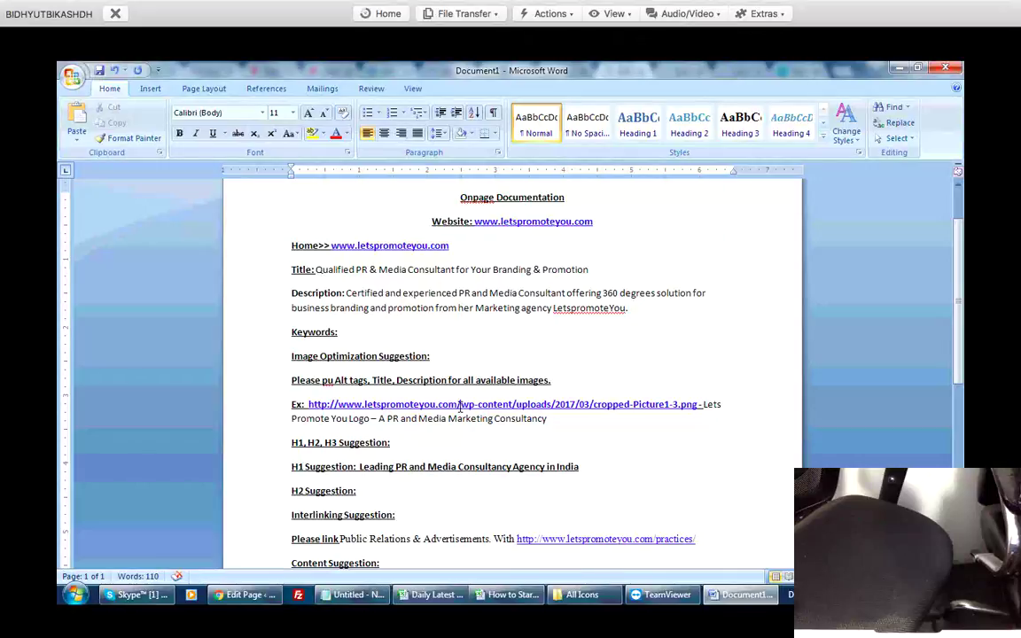
scroll(460, 407, down, 5)
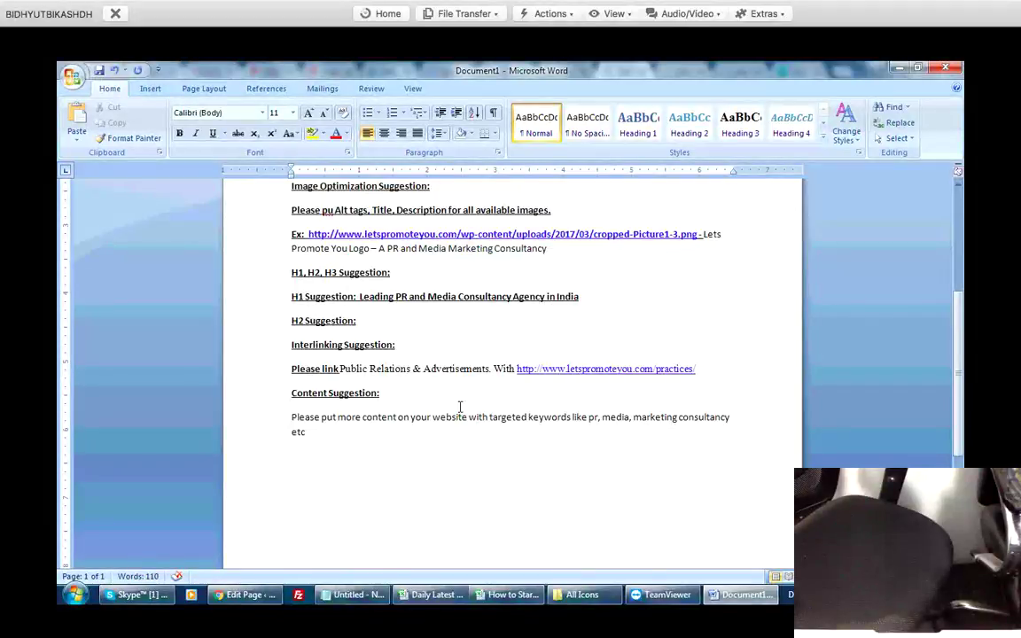
scroll(459, 407, up, 3)
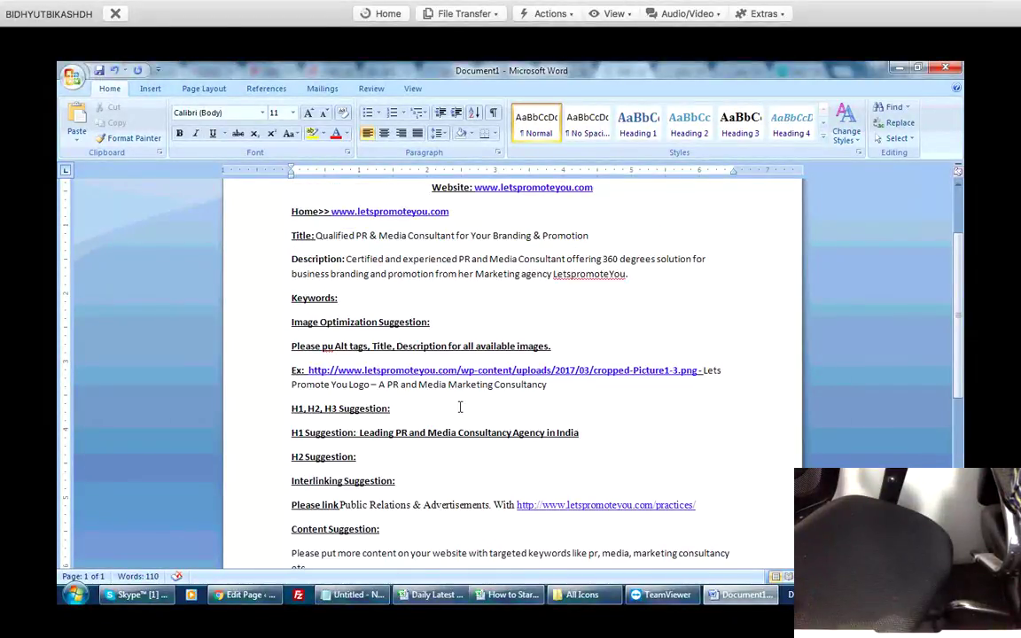
Duplicate the Title-to-Content Suggestion text under a new 18 pt 'About us page >>' heading.
drag(291, 211, 627, 274)
click(321, 345)
key(ctrl+shift+End)
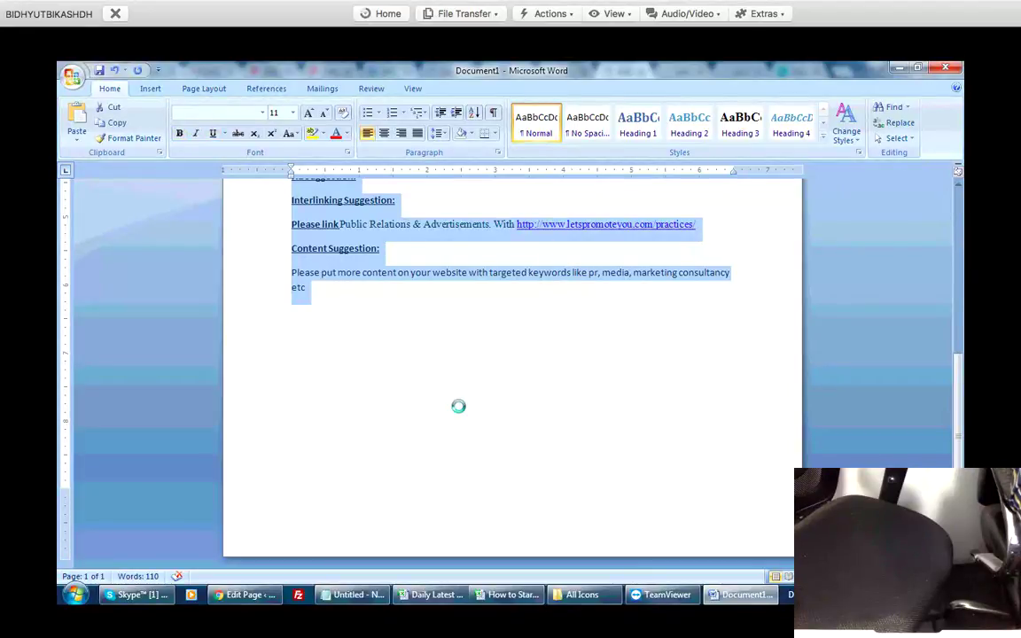
click(460, 406)
text(About us page )
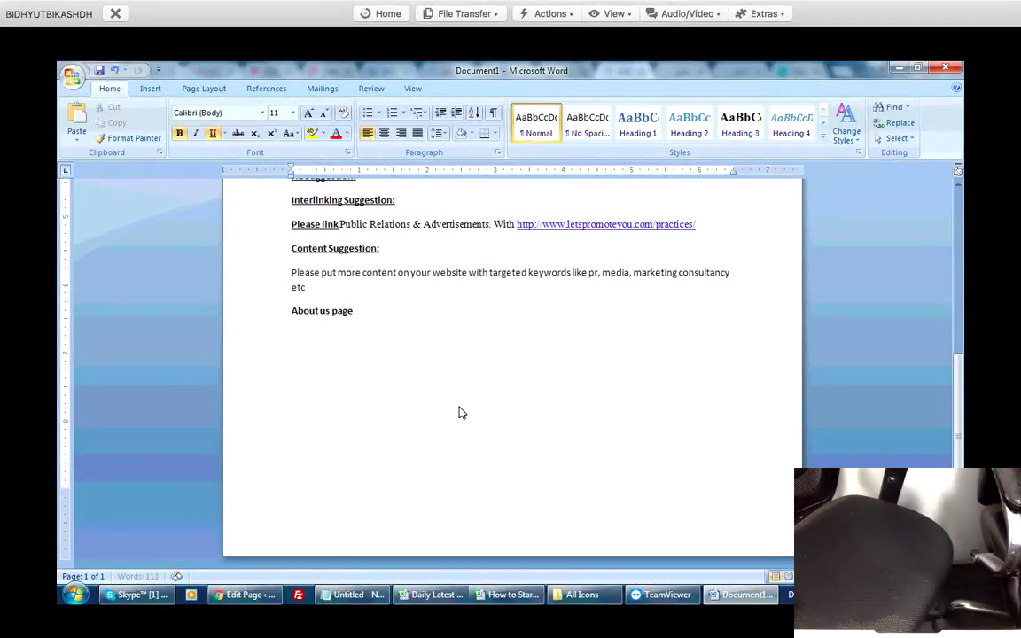
text(>>)
key(Return)
key(ctrl+v)
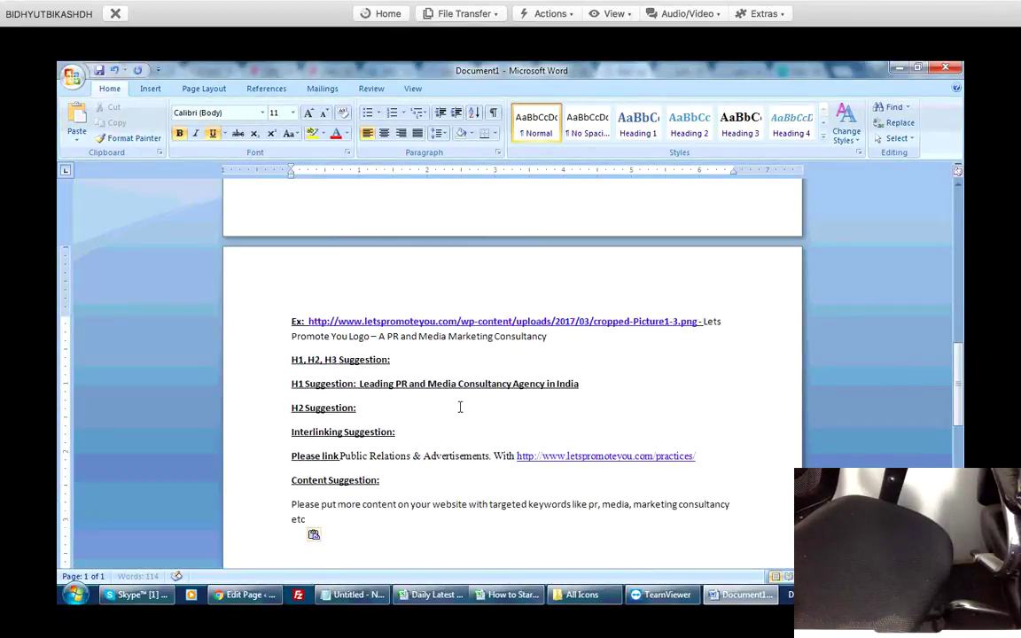
scroll(460, 407, up, 1)
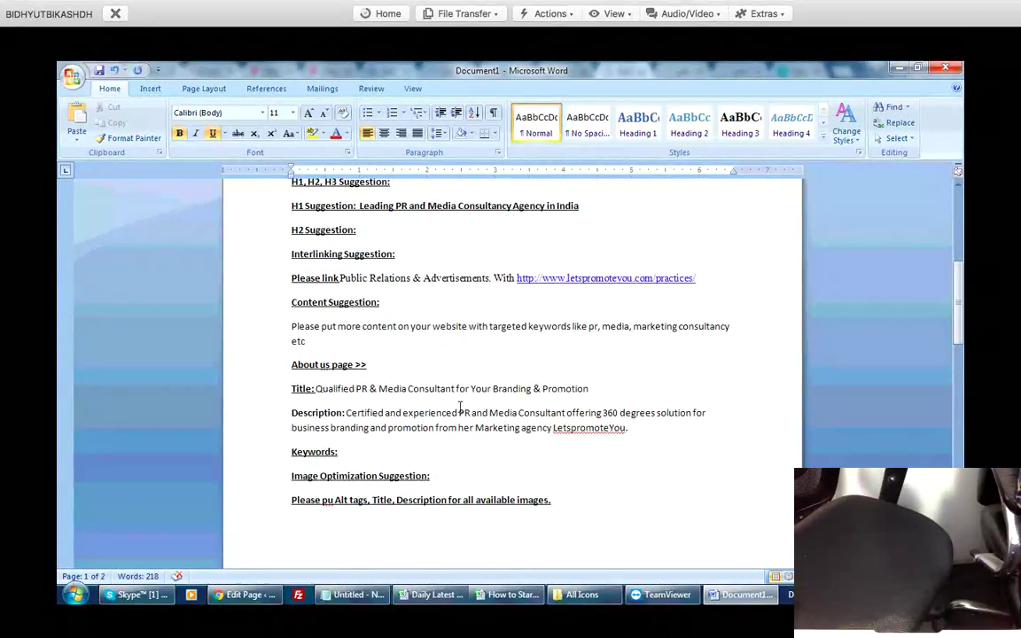
drag(291, 364, 407, 365)
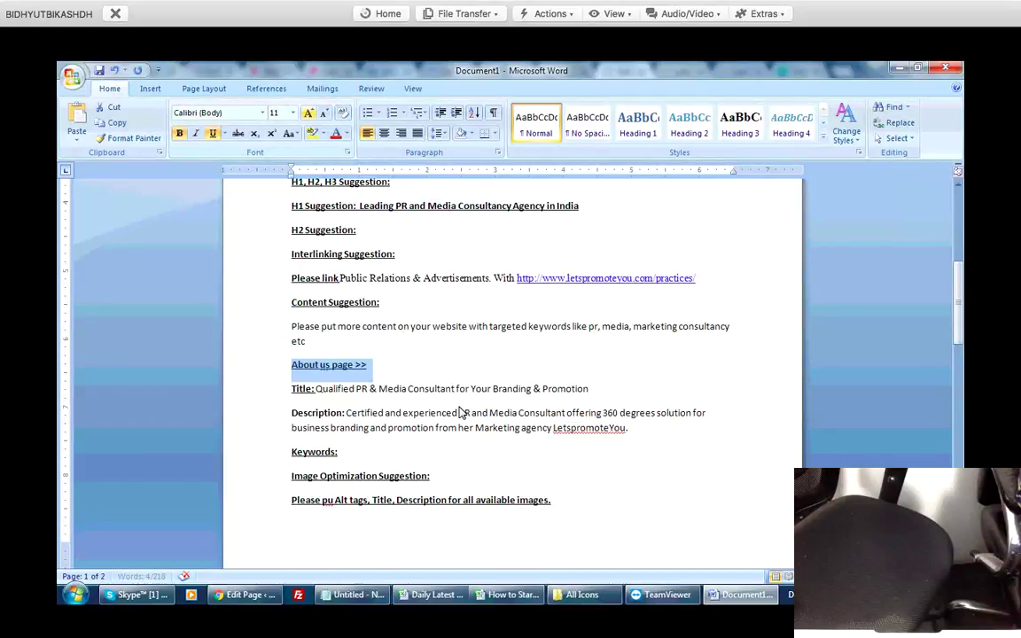
key(ctrl+shift+period)
key(ctrl+shift+period)
key(ctrl+shift+period)
key(ctrl+shift+period)
key(alt+Tab)
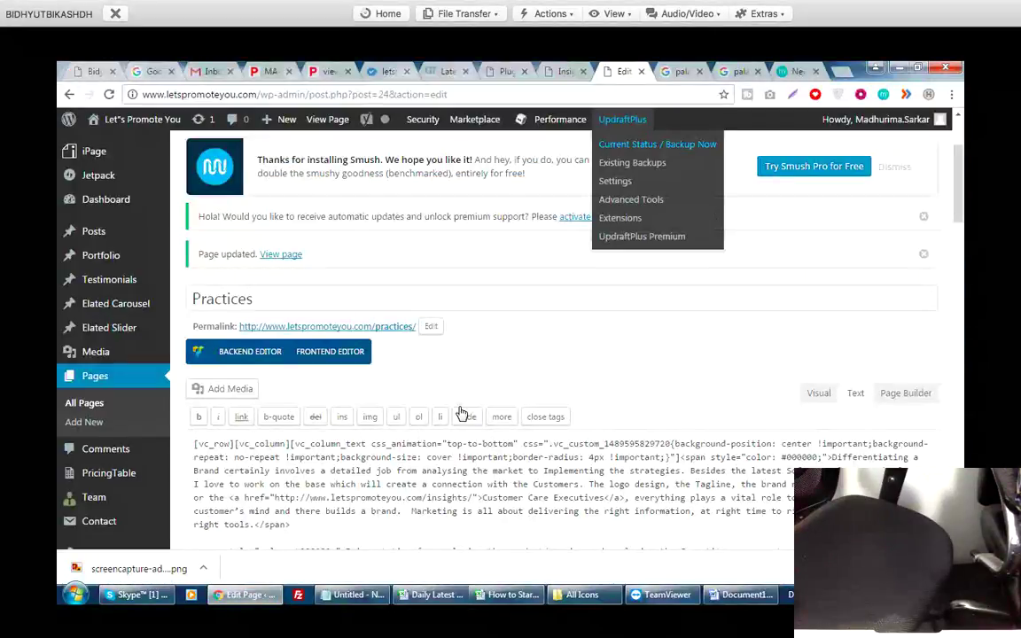
key(ctrl+shift+Tab)
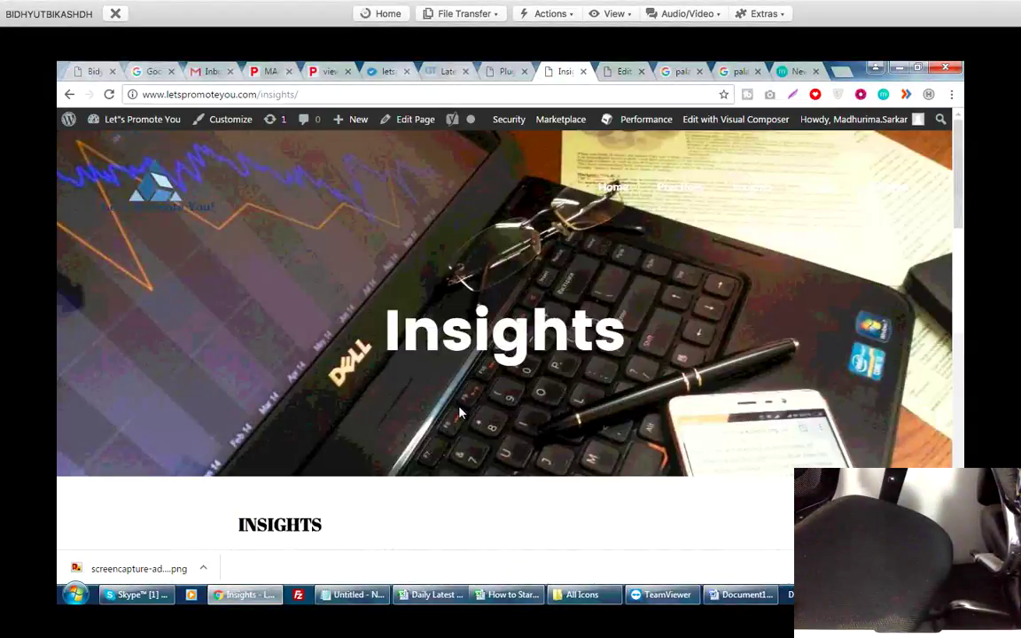
right_click(682, 181)
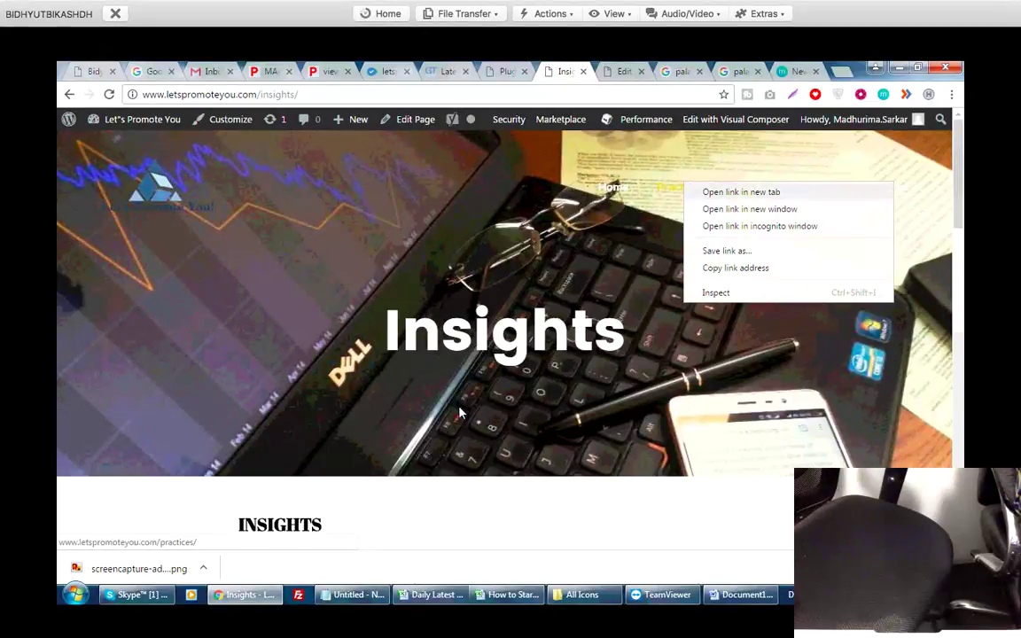
key(Escape)
key(alt+Tab)
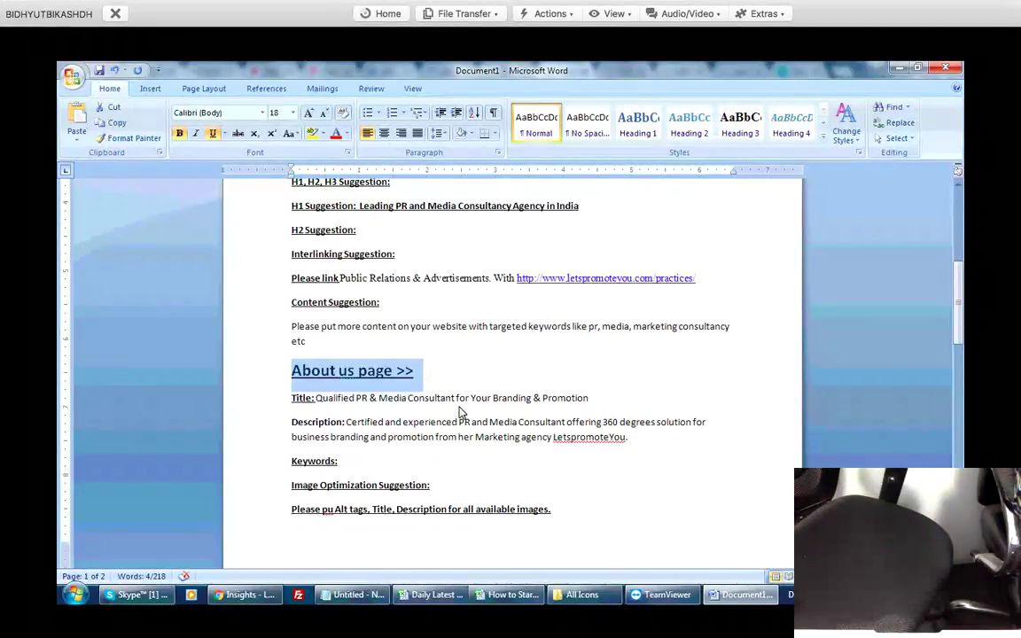
key(Return)
text(http://www.letspromoteyou.com/practices/)
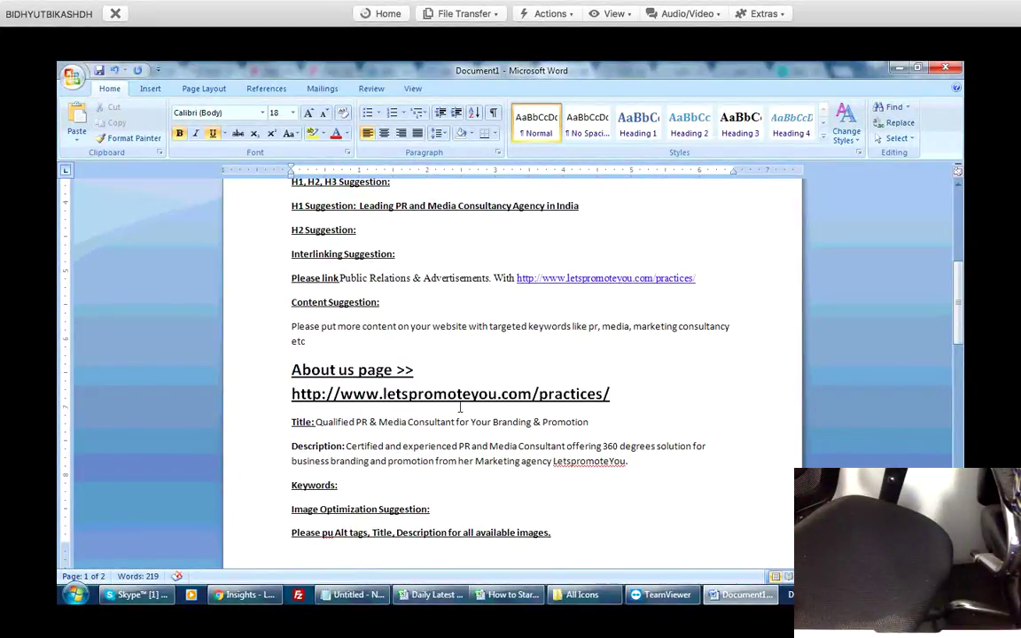
Rename the heading to 'Practice page' and review the duplicated suggestions below it.
key(Up)
key(Home)
key(shift+Right)
key(shift+Right)
key(shift+Right)
key(shift+Right)
key(shift+Right)
key(shift+Right)
key(shift+Right)
key(shift+Right)
key(shift+Right)
key(shift+Right)
key(shift+Right)
key(shift+Left)
key(shift+Left)
key(shift+Left)
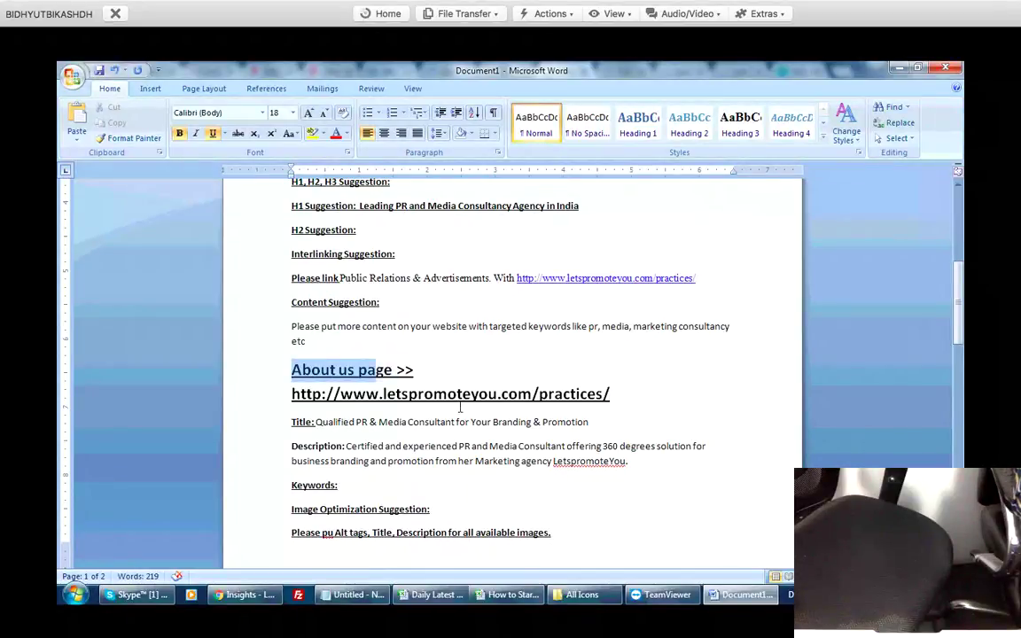
text(Practi)
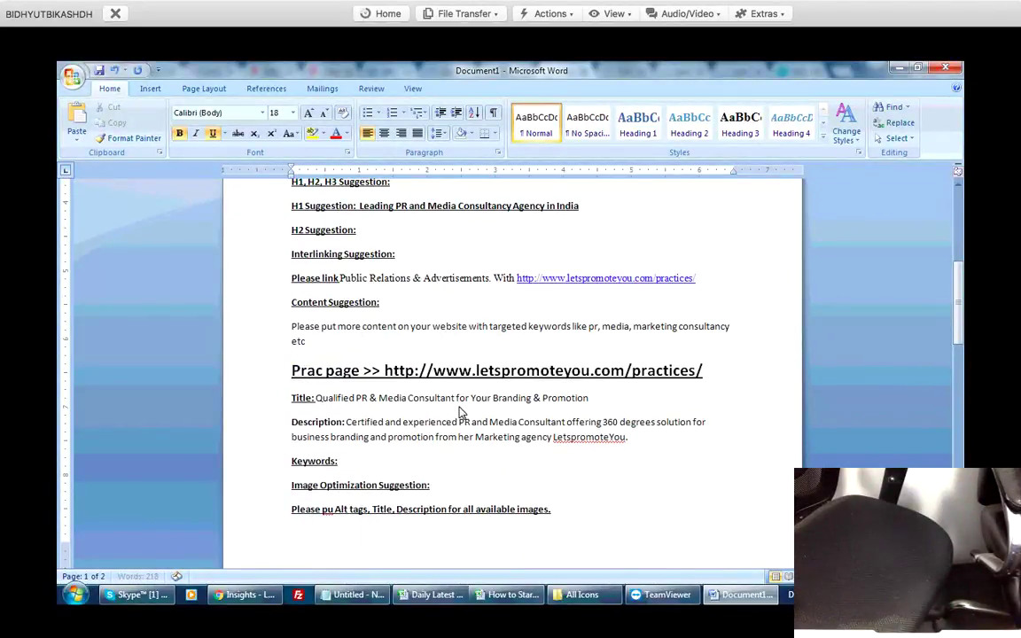
text(ce)
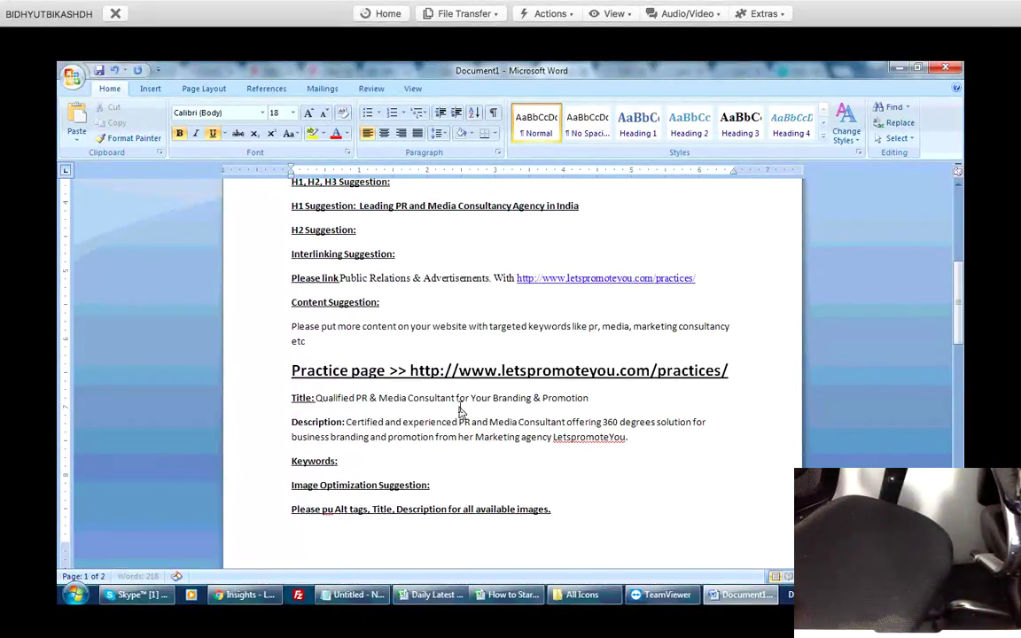
scroll(460, 405, down, 1)
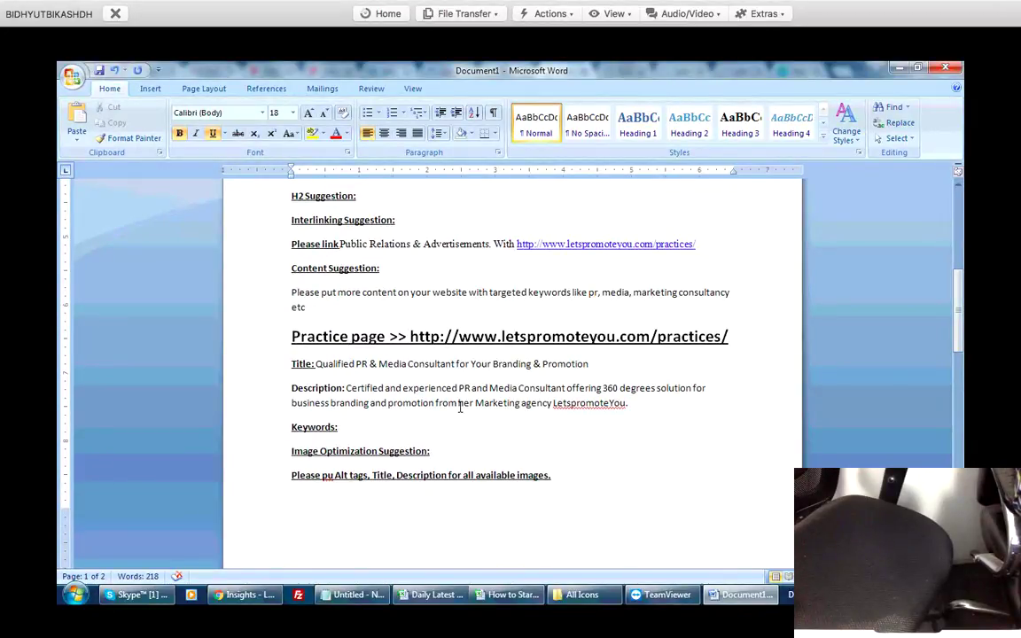
key(Down)
key(Down)
scroll(460, 407, down, 1)
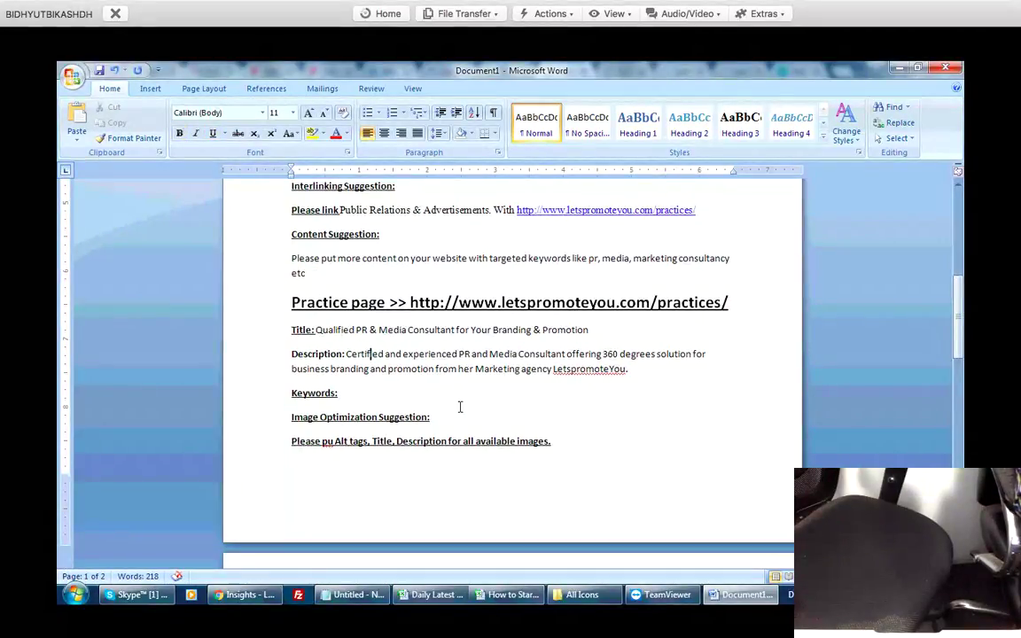
scroll(460, 407, down, 7)
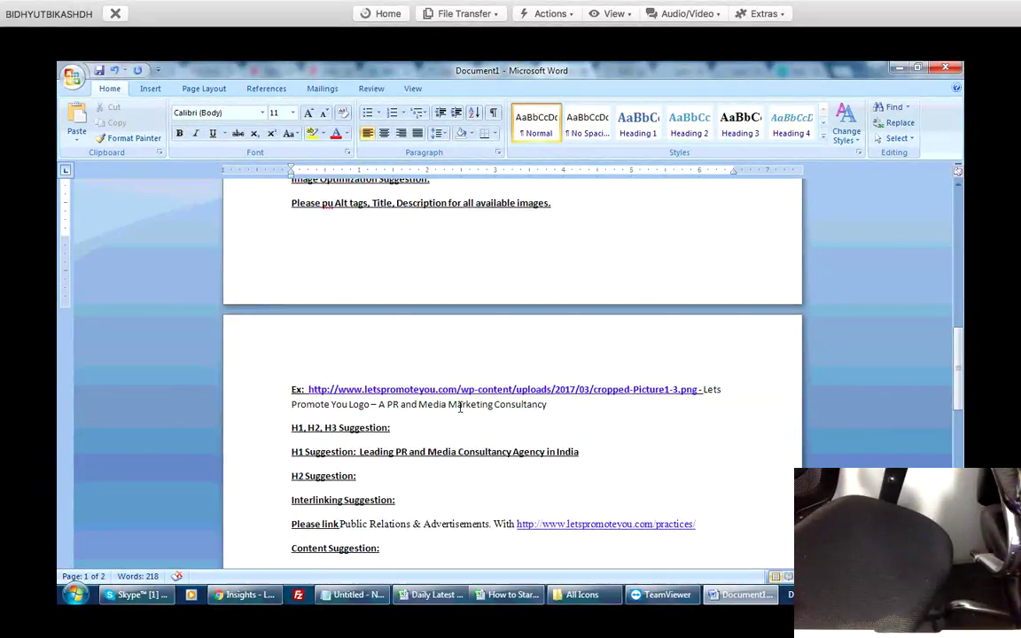
scroll(460, 406, down, 3)
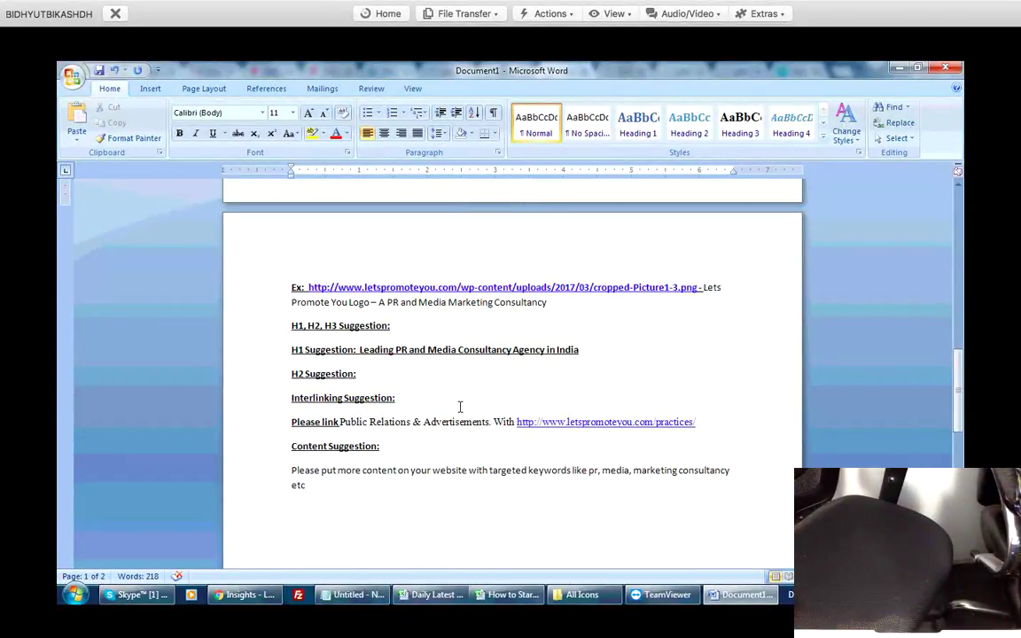
scroll(460, 407, down, 2)
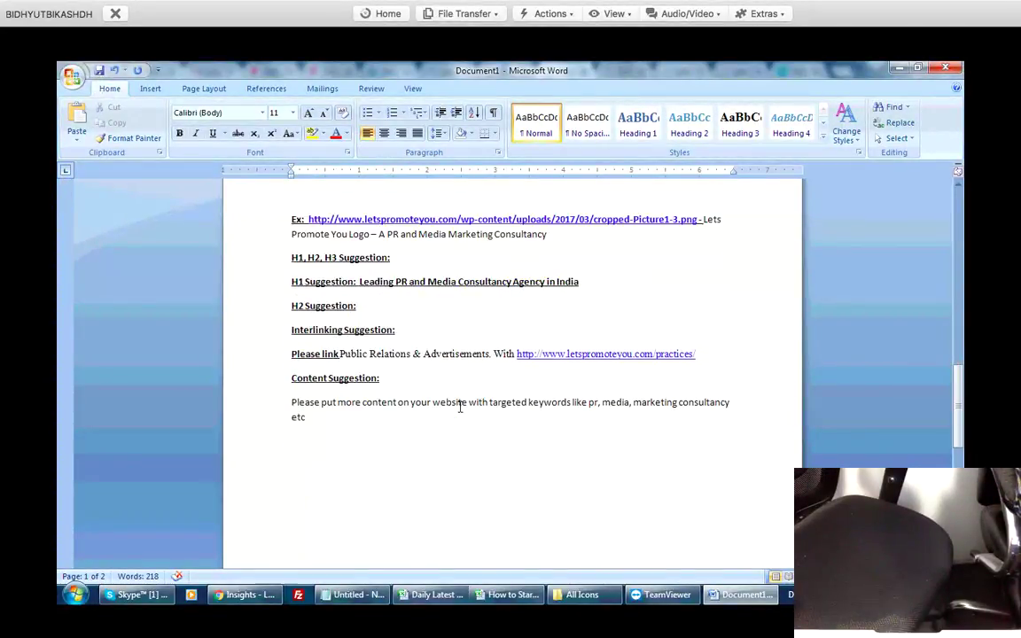